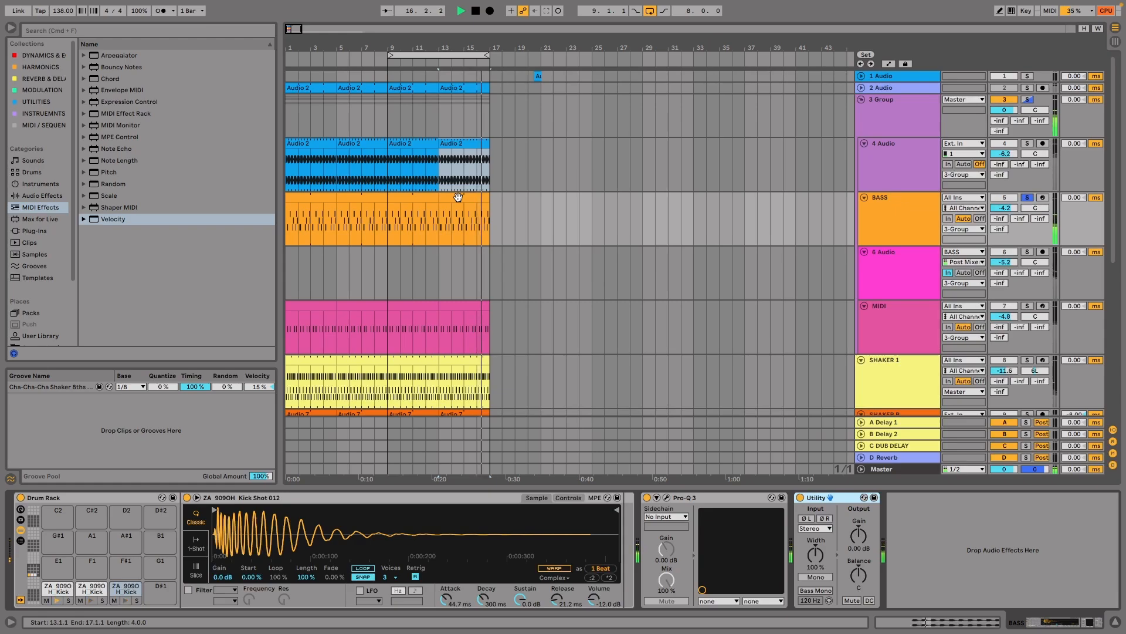
Inspect the BASS track's Pro-Q 3 curve and view the MIDI notes of its clip at bar 13.
click(667, 498)
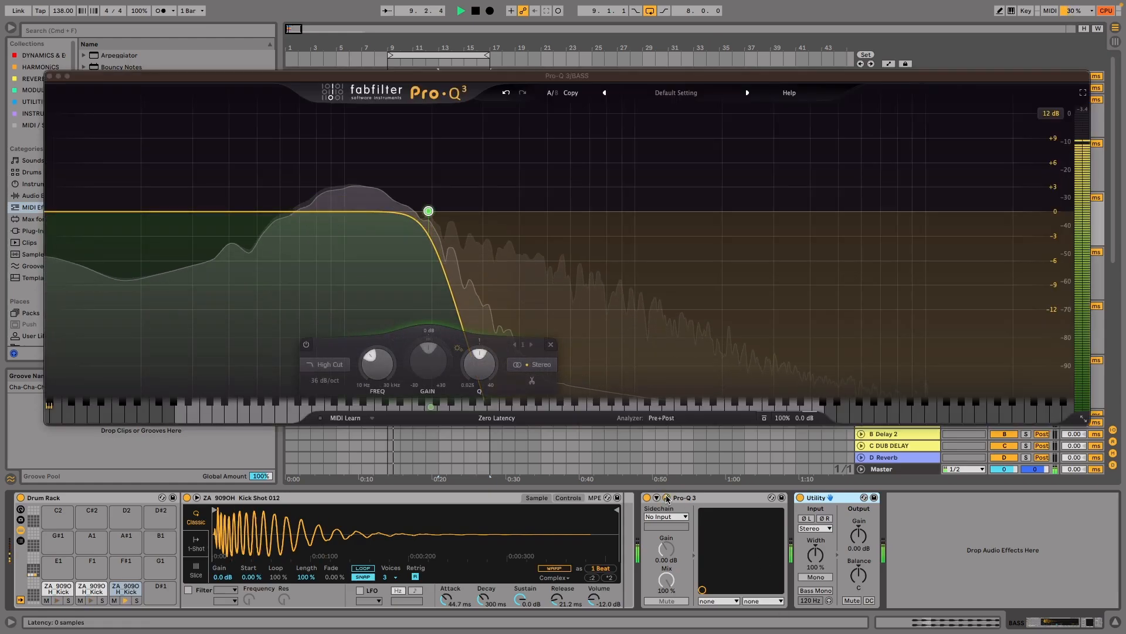
click(667, 498)
double_click(463, 199)
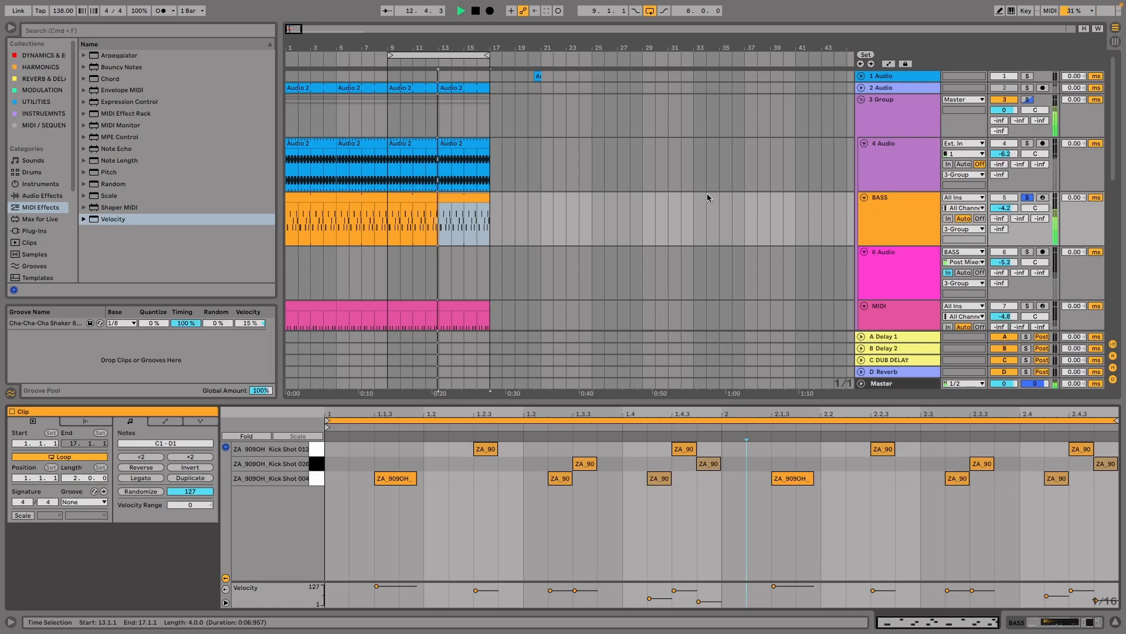
Solo the pink MIDI track below 6 Audio.
scroll(1079, 256, down, 2)
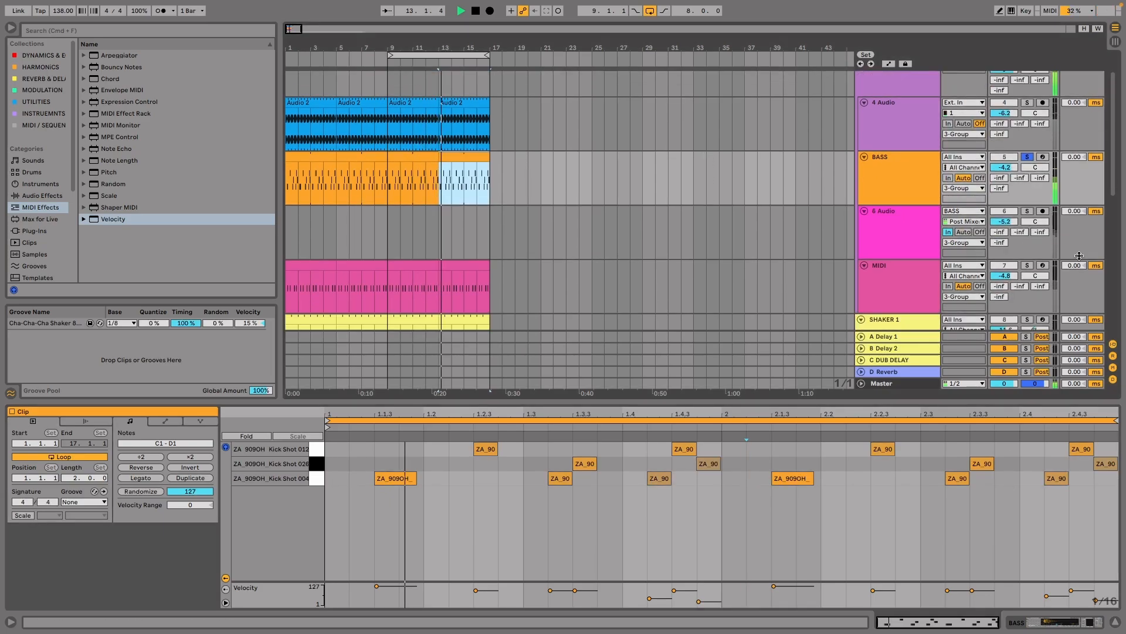
click(1026, 265)
scroll(1028, 223, up, 1)
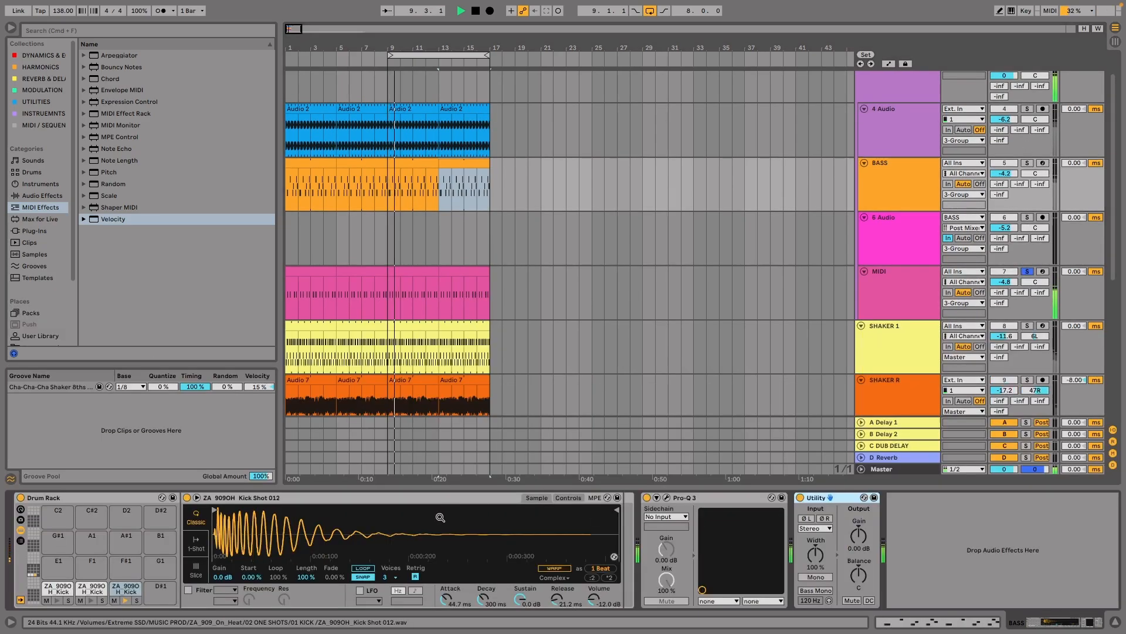
Set the MIDI track's Analog amp envelope to 11 ms attack, 362 ms decay and 48 ms release.
click(883, 290)
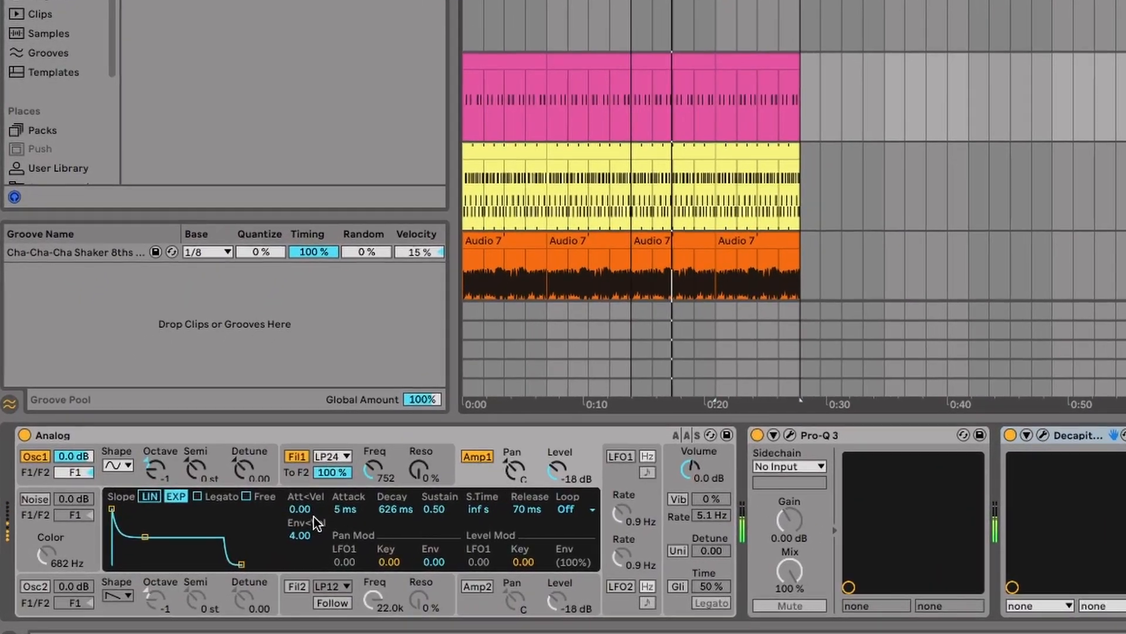
drag(305, 509, 355, 508)
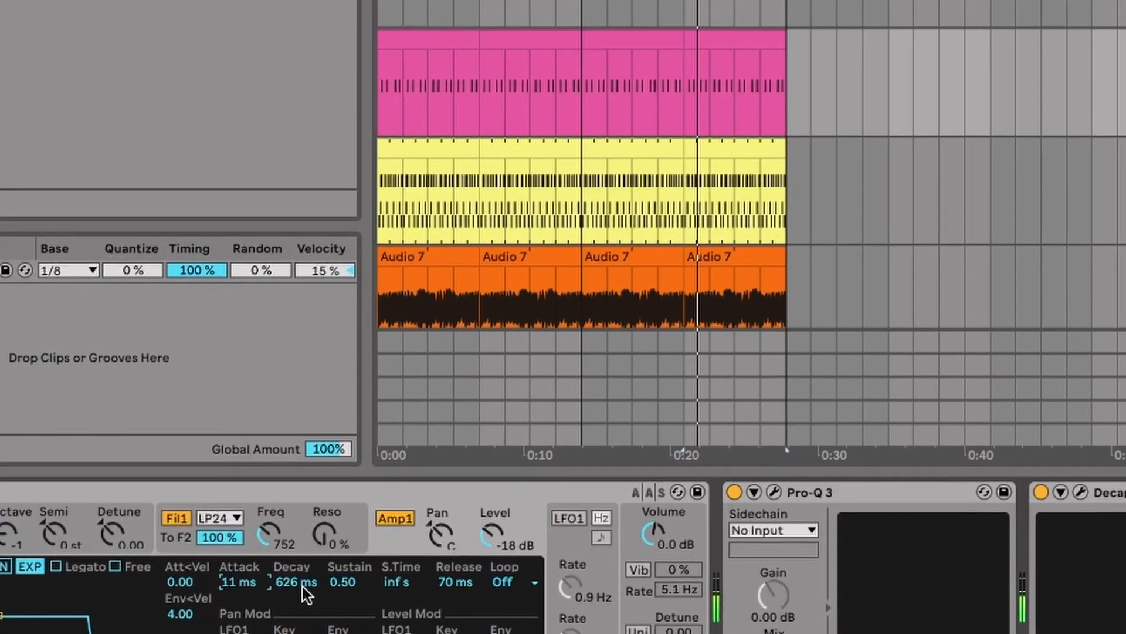
drag(326, 574, 326, 589)
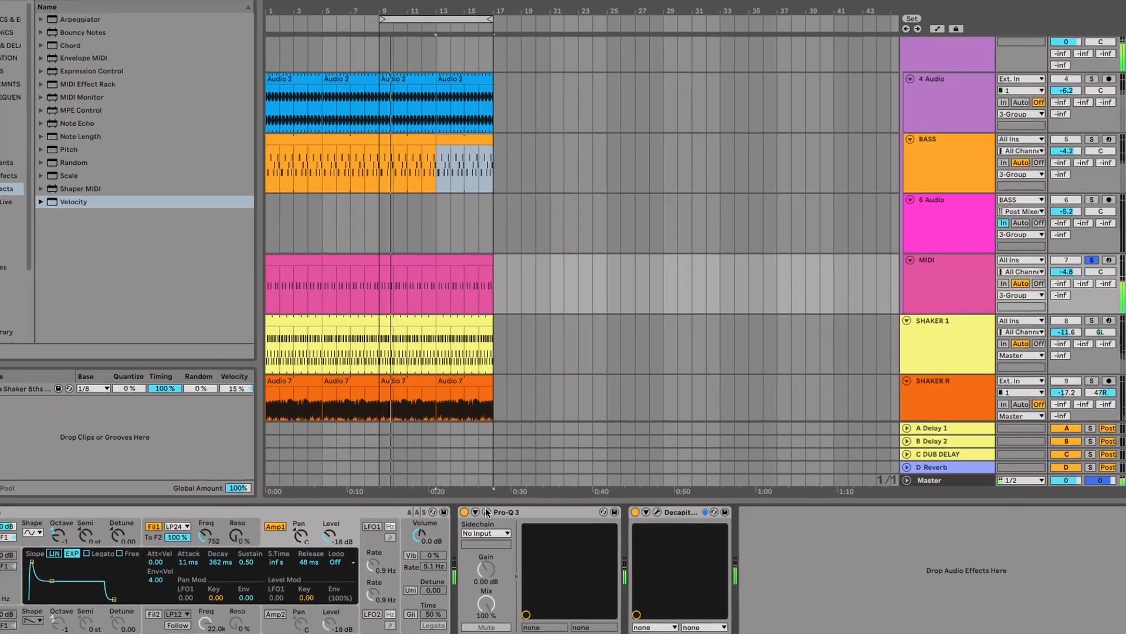
Inspect the Pro-Q 3 and Decapitator plug-ins following Analog on the MIDI track.
click(485, 512)
click(486, 512)
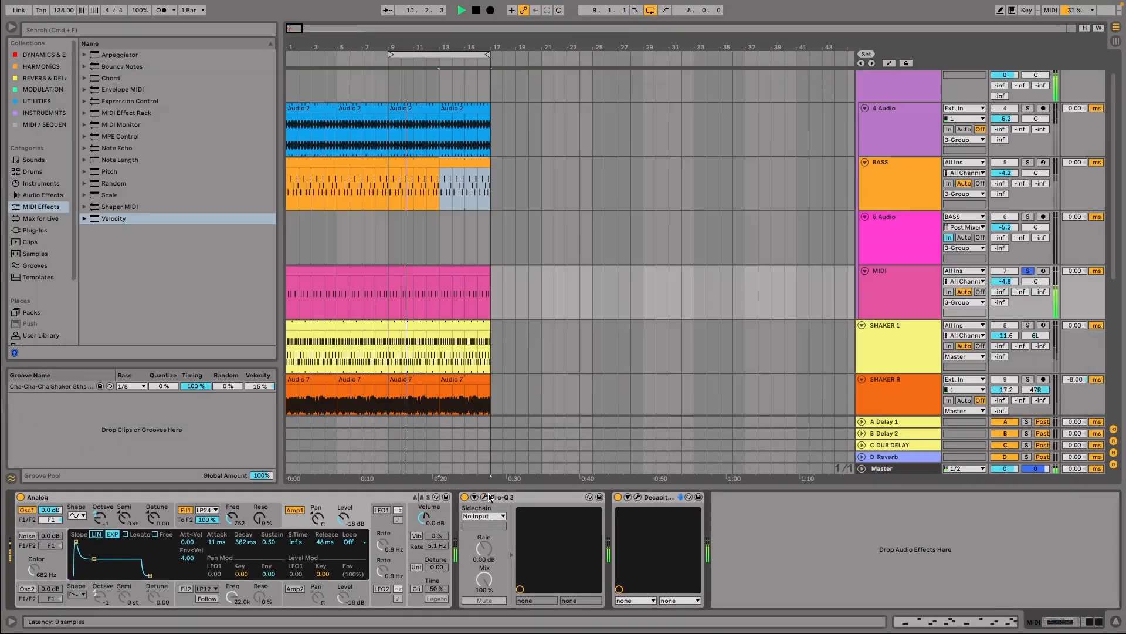
click(639, 498)
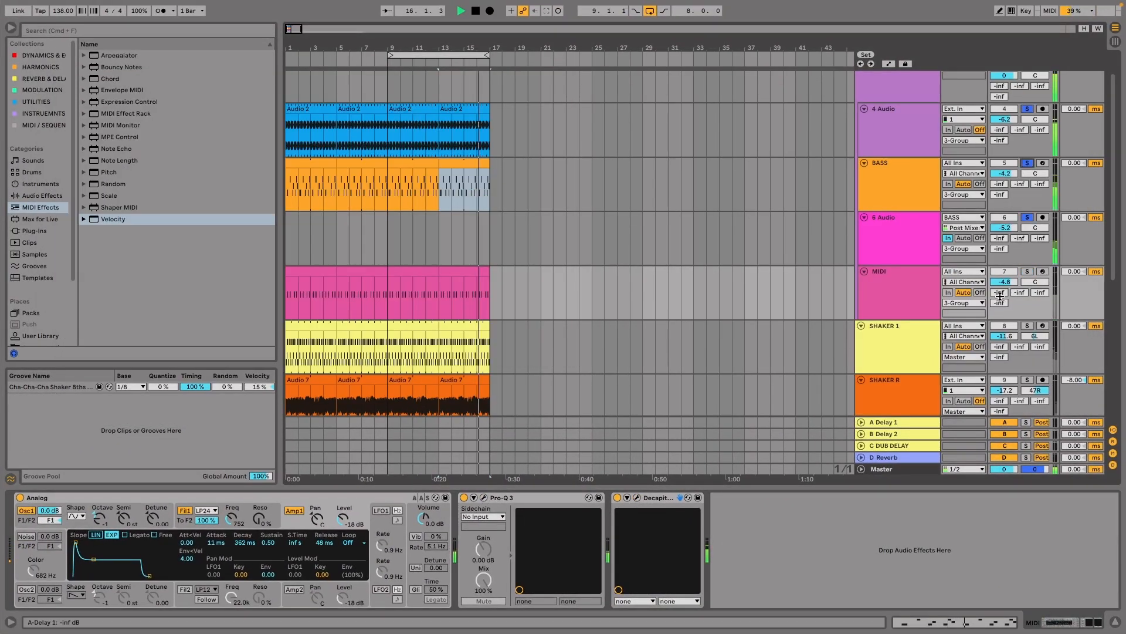
Switch to the Session view and rename track 6 as RUMBLE and track 7 as SUB.
key(Tab)
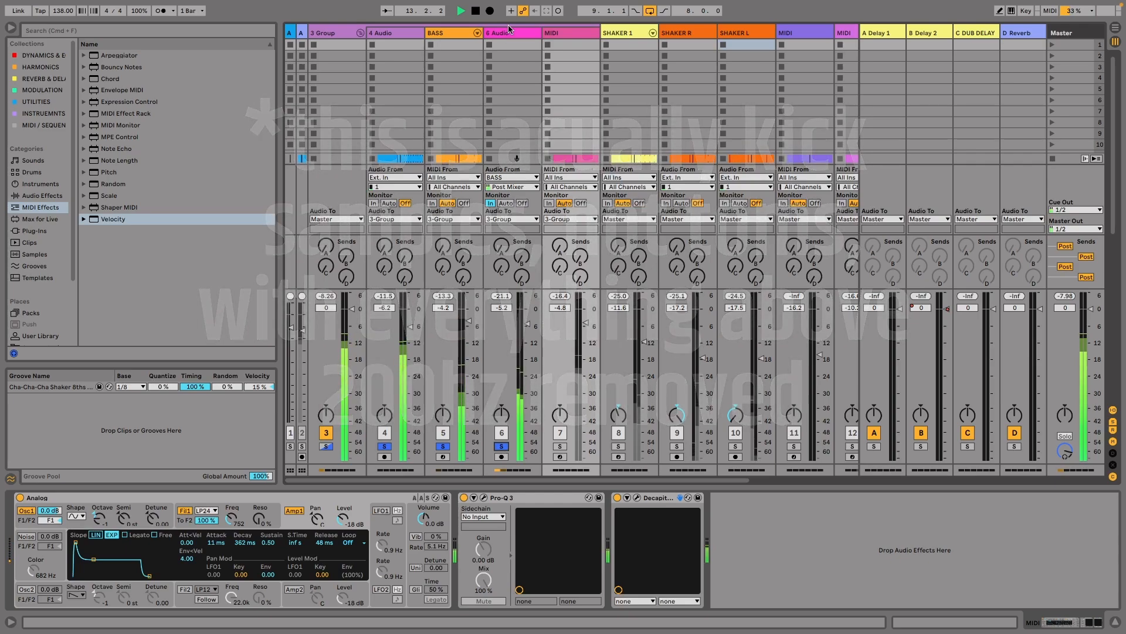
click(502, 447)
text(R)
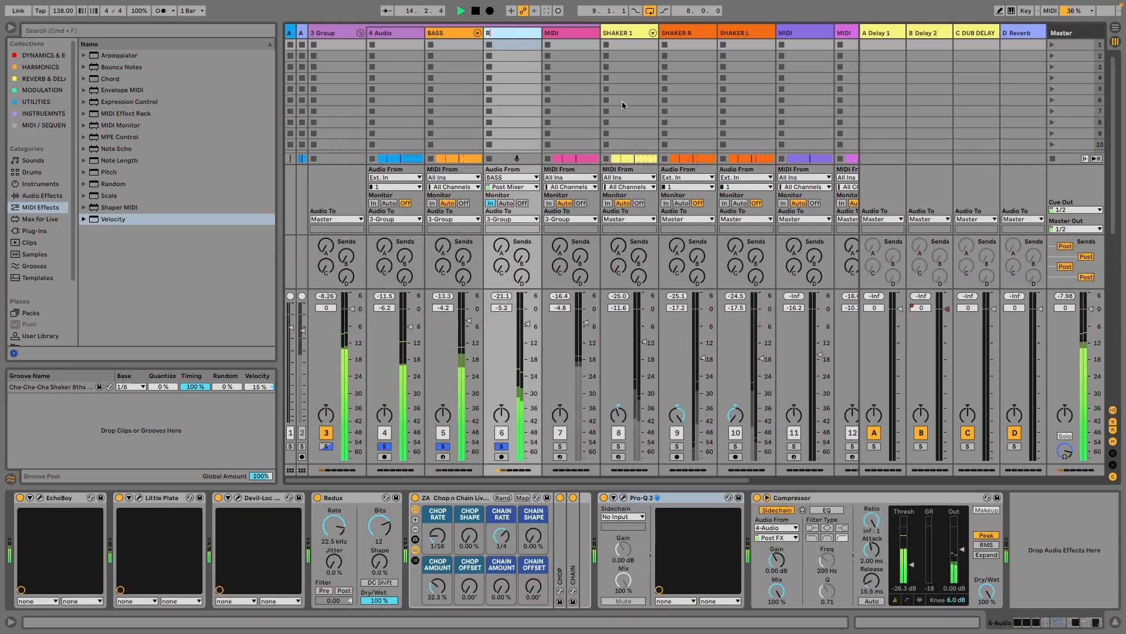
text(UMBLE)
key(Tab)
text(SUB)
Open the RUMBLE track's EchoBoy, Little Plate, Devil-Loc and Pro-Q 3 windows and lay the Soundtoys windows apart to examine their settings.
click(507, 33)
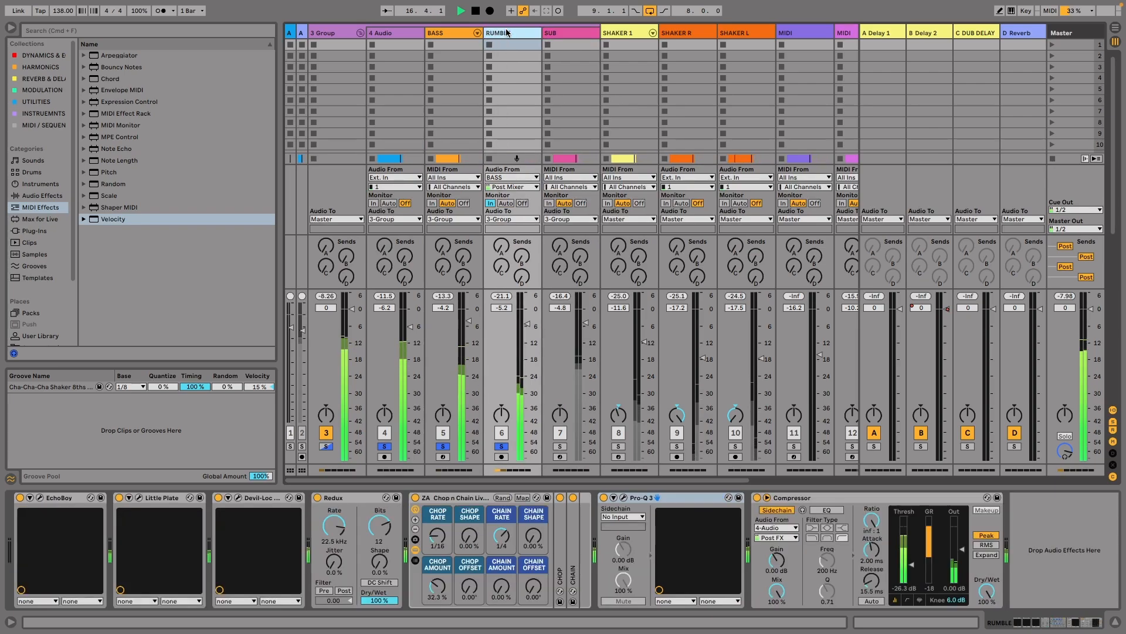
click(40, 497)
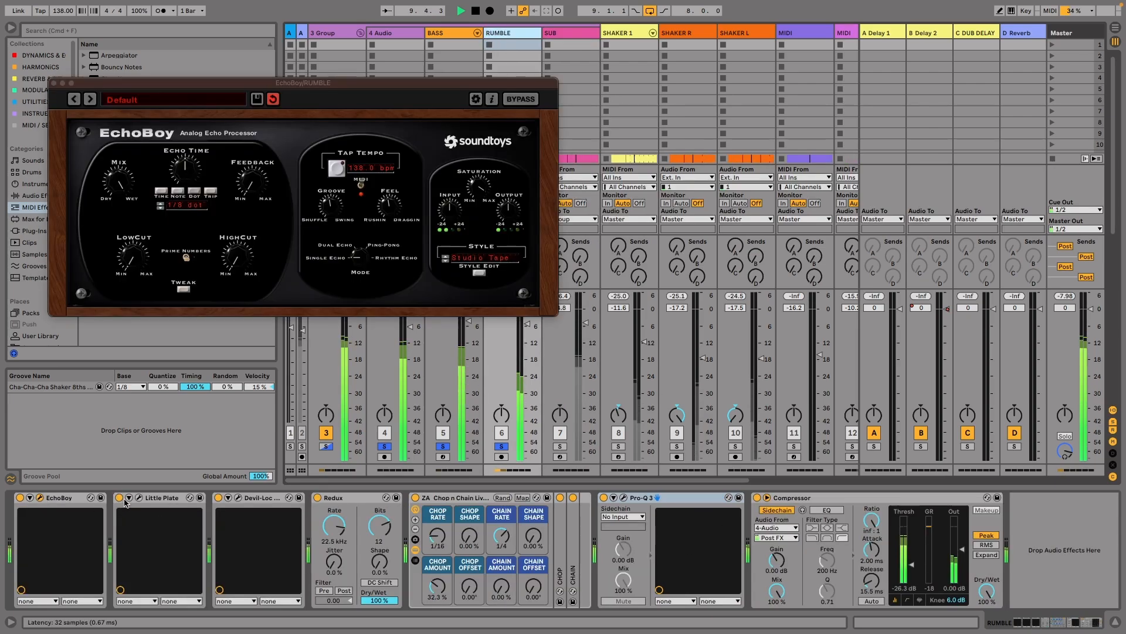
click(140, 498)
click(238, 498)
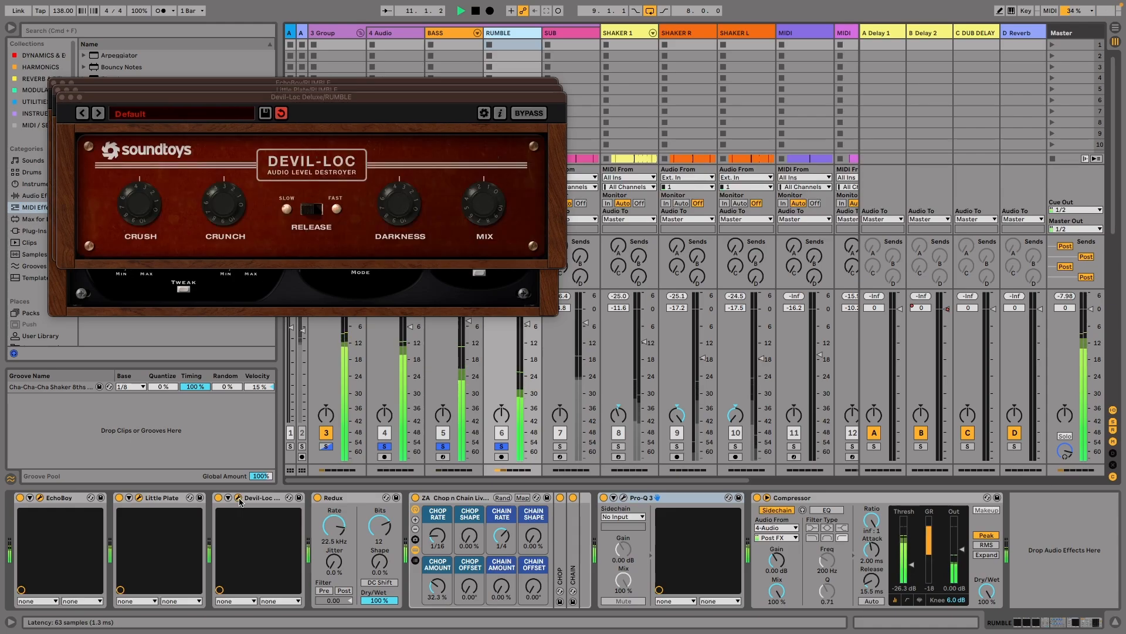
drag(252, 102, 802, 30)
drag(373, 94, 894, 263)
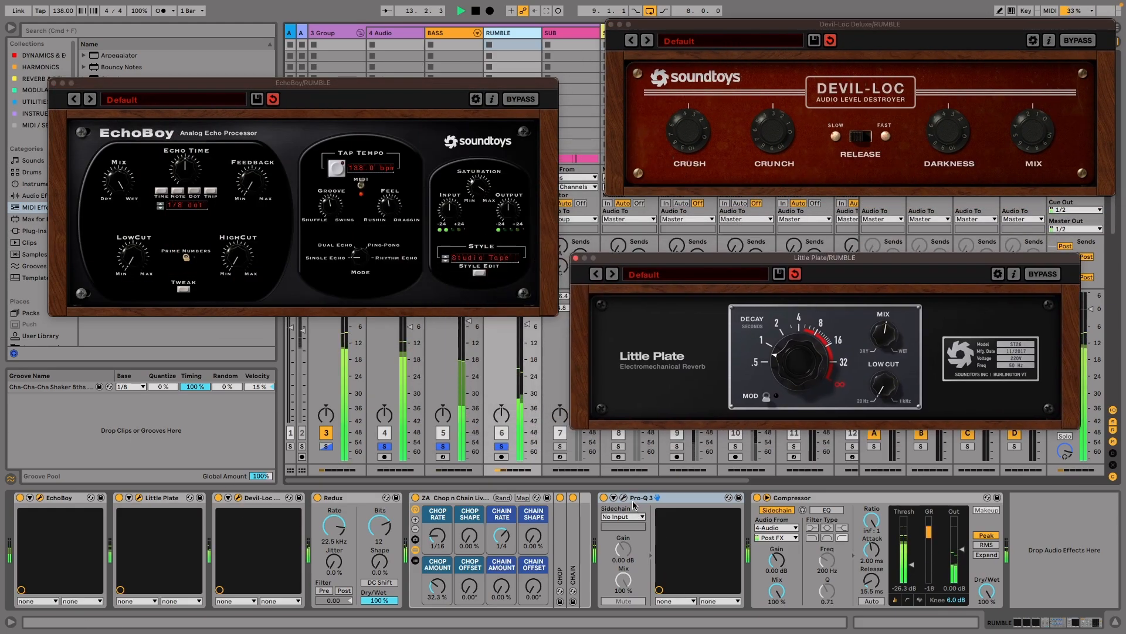
click(624, 498)
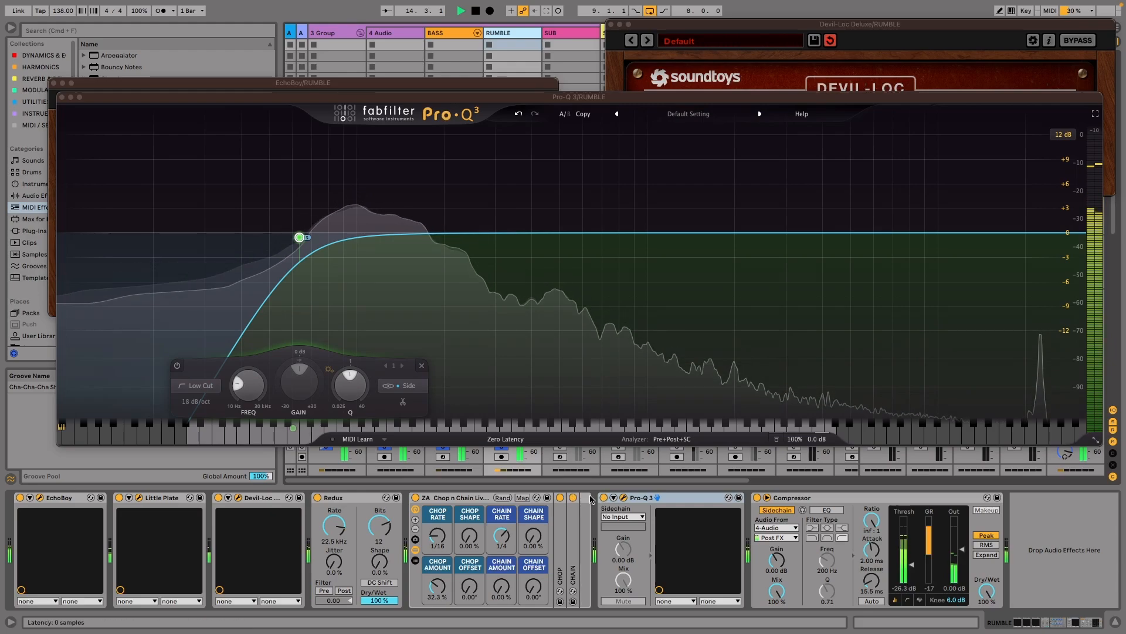
Audition the RUMBLE chain by bypassing the devices from the Chop n Chain rack back to EchoBoy and re-enabling them in signal order.
click(416, 498)
click(318, 497)
click(218, 498)
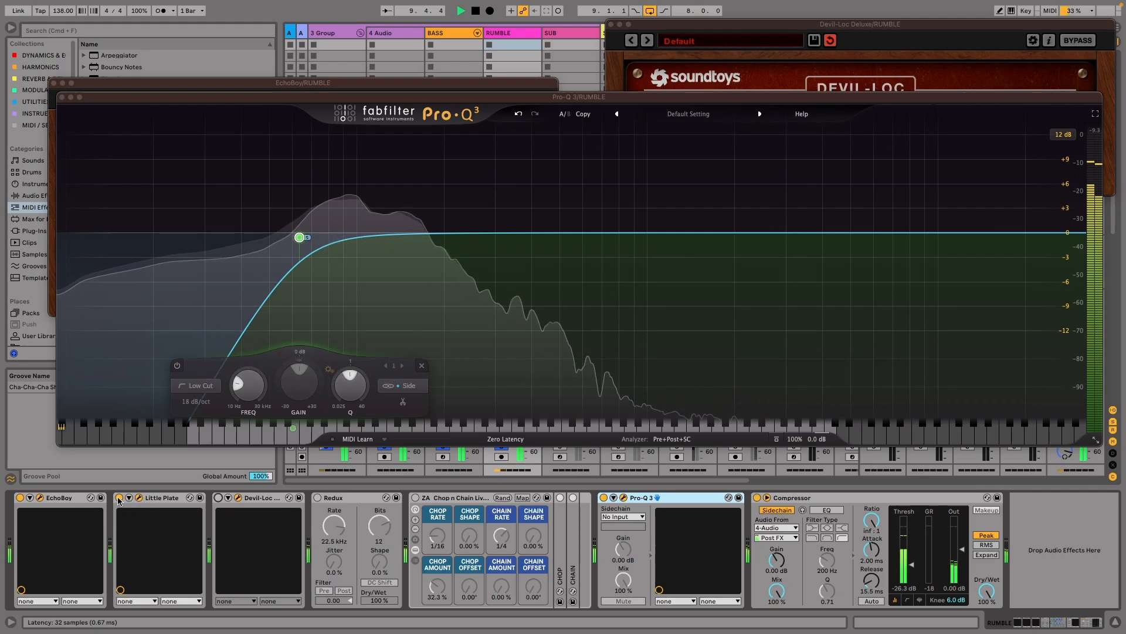
click(20, 497)
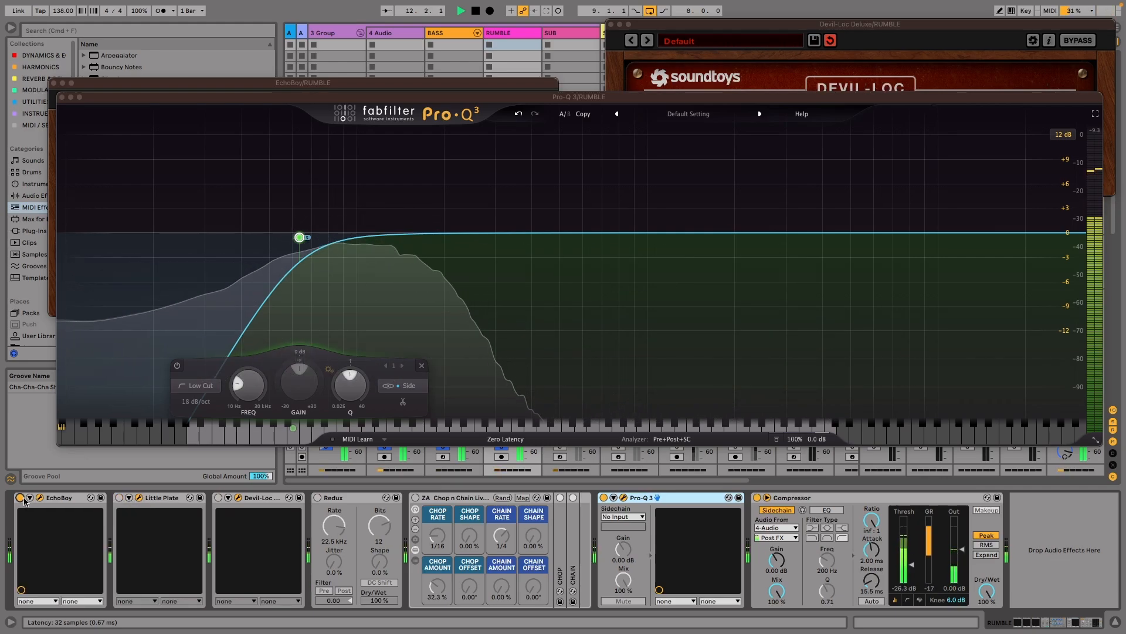
click(119, 498)
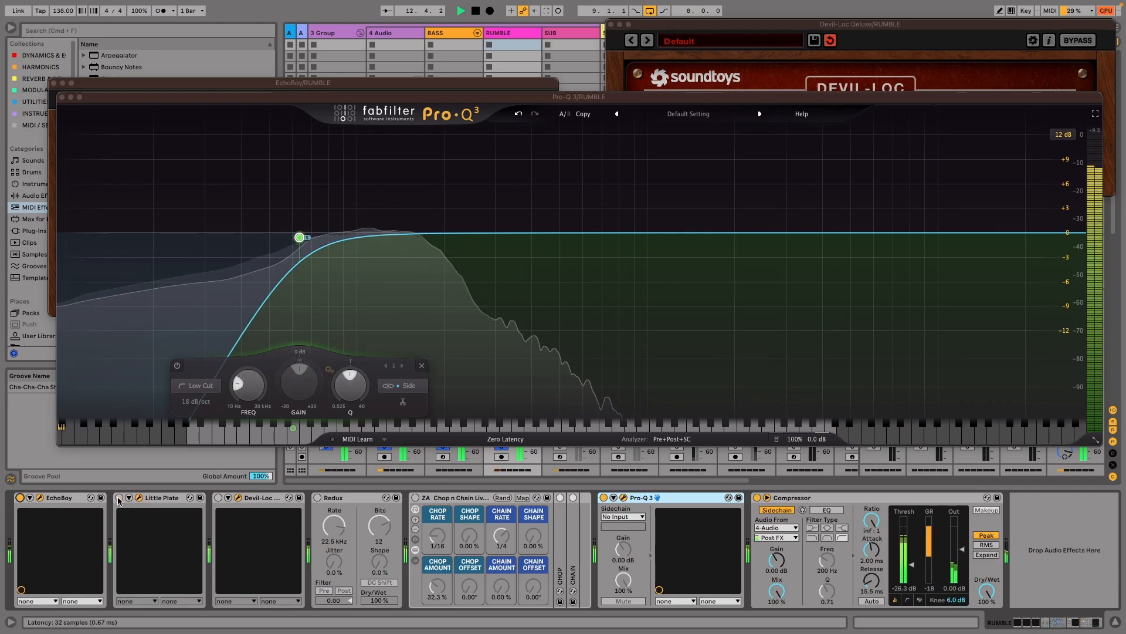
click(218, 498)
click(317, 498)
click(415, 498)
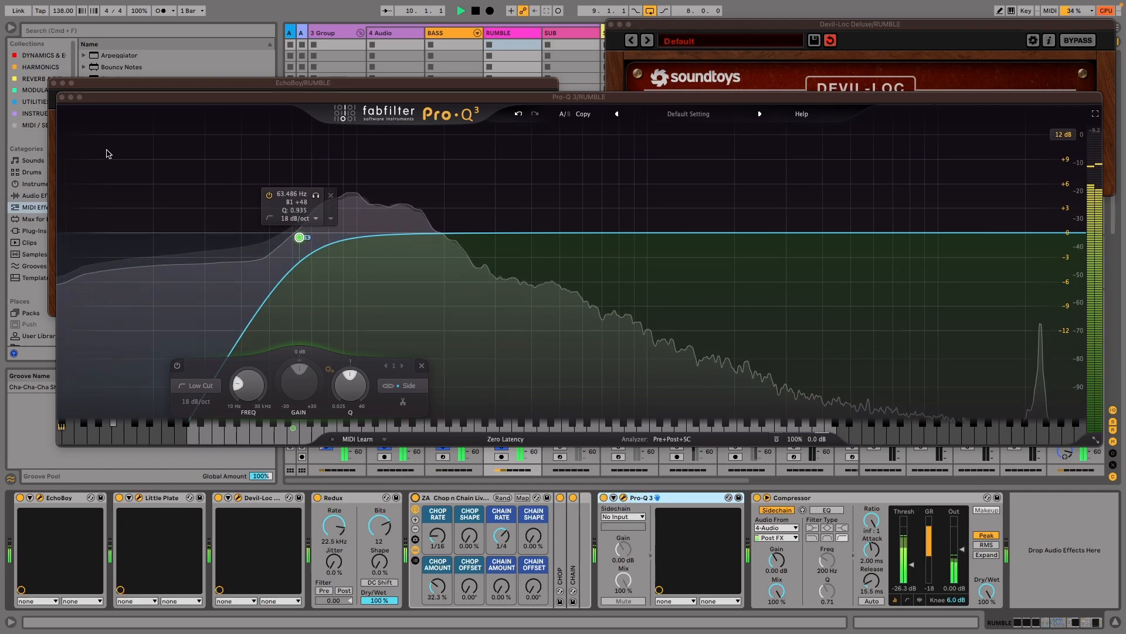
Close the Pro-Q 3, EchoBoy, Little Plate and Devil-Loc windows.
click(62, 97)
click(53, 83)
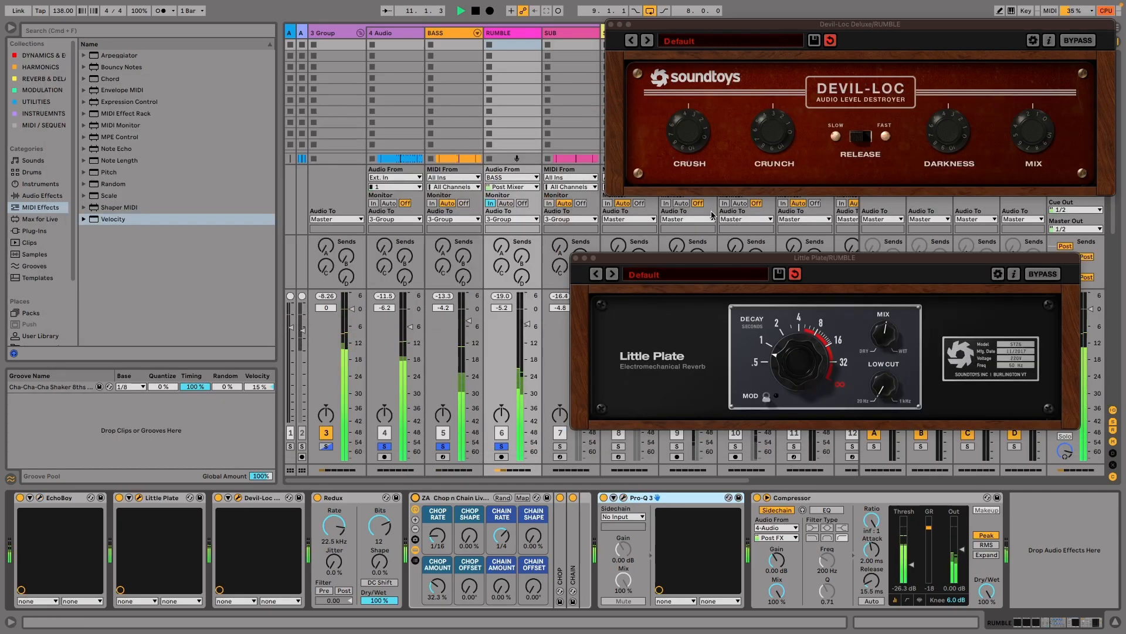
click(577, 258)
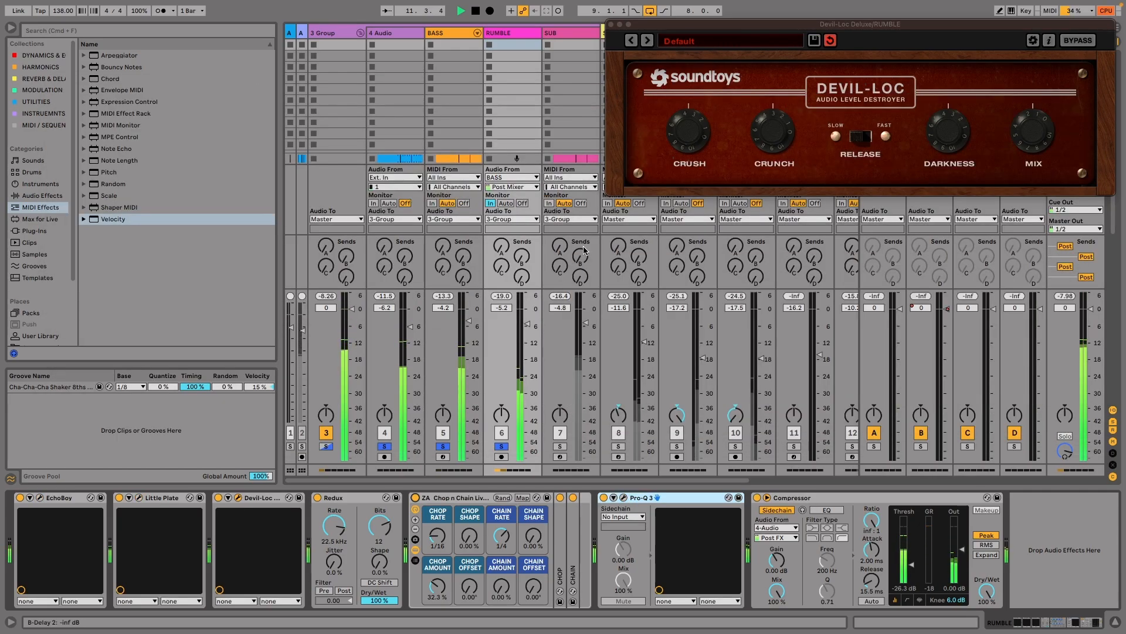
click(610, 26)
Add SUB to the soloed tracks, switch the solo to the whole 3 Group and show the group's devices.
click(560, 446)
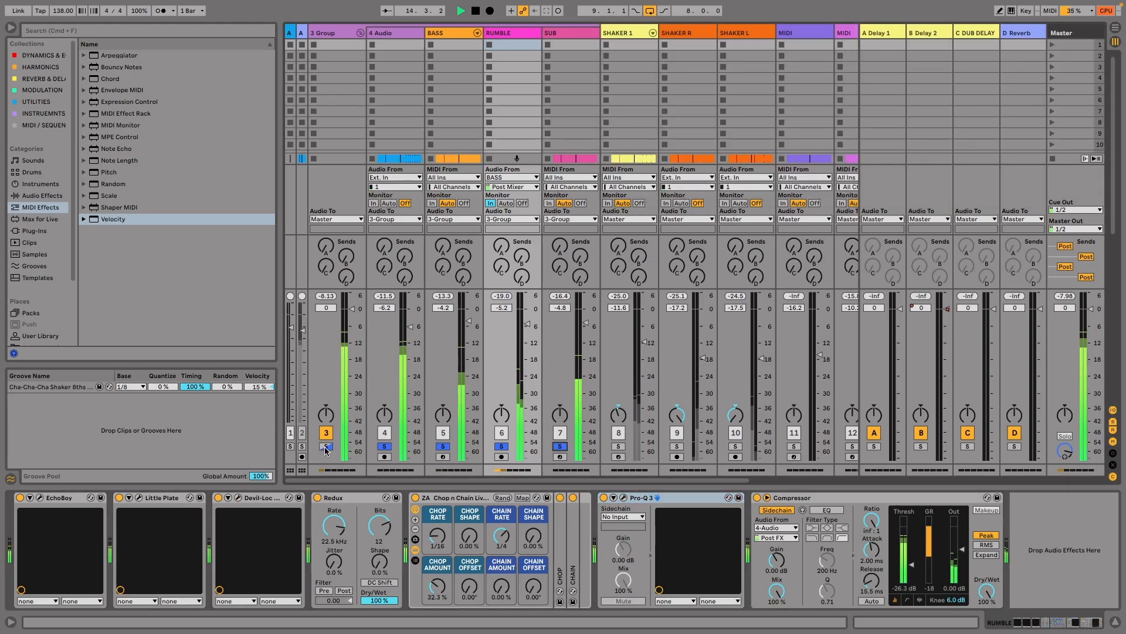
click(325, 446)
click(339, 33)
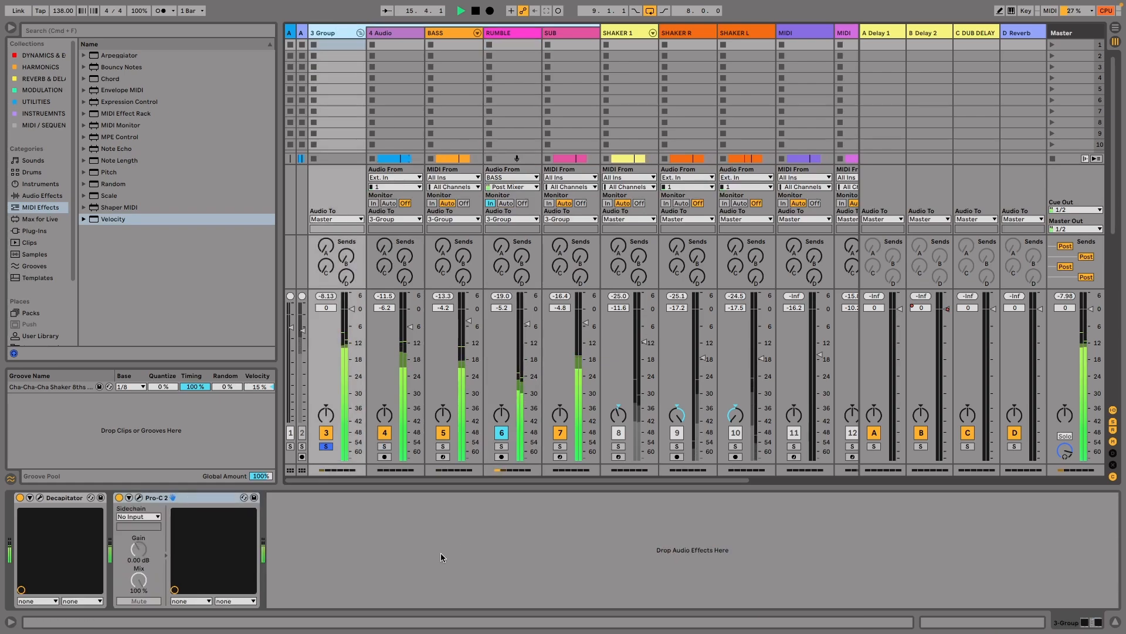
Compare the 3 Group's peak level with Decapitator and Pro-C 2 bypassed and enabled, resetting the peak reading each time.
click(19, 497)
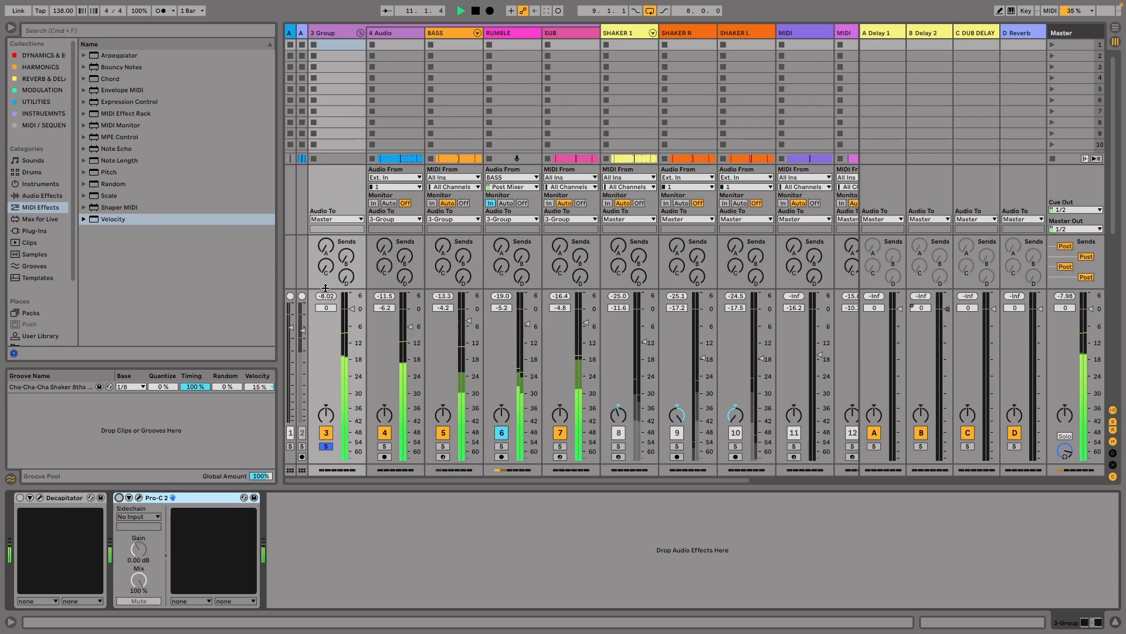
drag(325, 288, 289, 328)
click(20, 497)
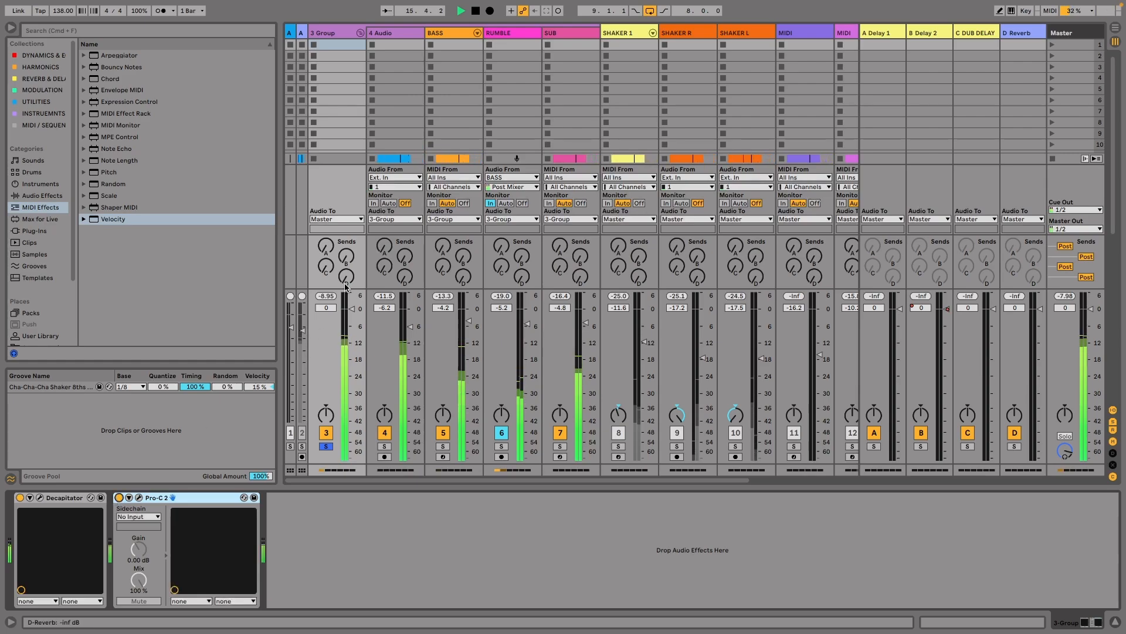
click(319, 298)
Add Pro-Q 3 to the 3 Group with a low cut in the lowest sub range and a higher bell cut of about 3 dB.
click(42, 55)
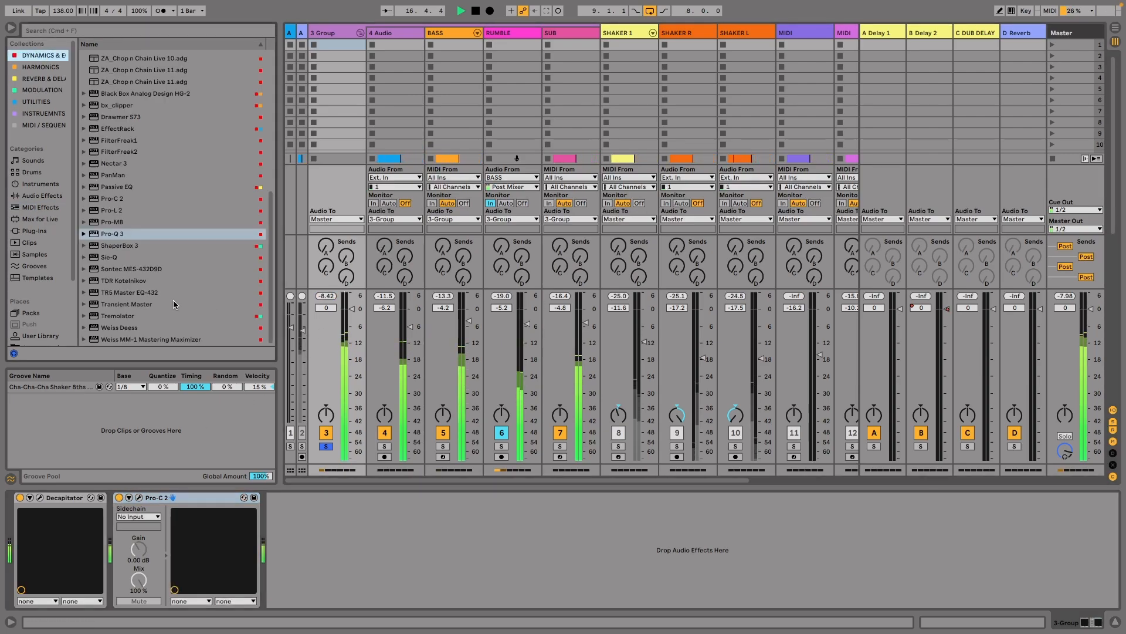
double_click(110, 234)
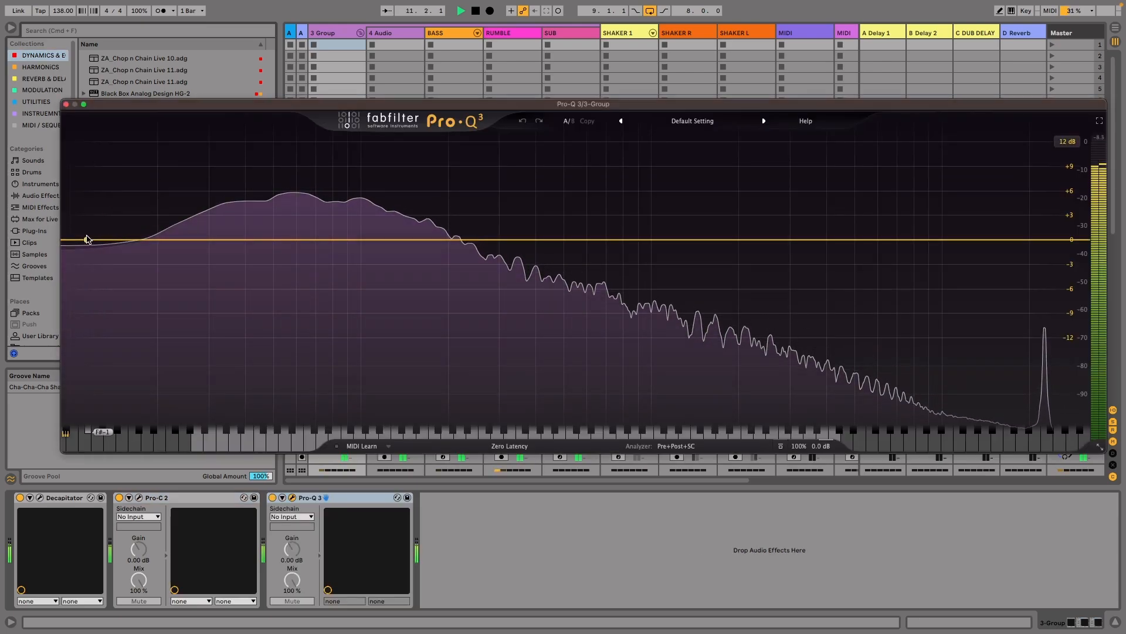
click(86, 239)
drag(88, 240, 179, 238)
mouse_move(375, 239)
mouse_down()
mouse_move(375, 268)
mouse_move(380, 243)
mouse_move(439, 277)
mouse_move(469, 227)
mouse_move(409, 246)
mouse_move(349, 246)
mouse_move(391, 262)
mouse_move(387, 241)
mouse_up()
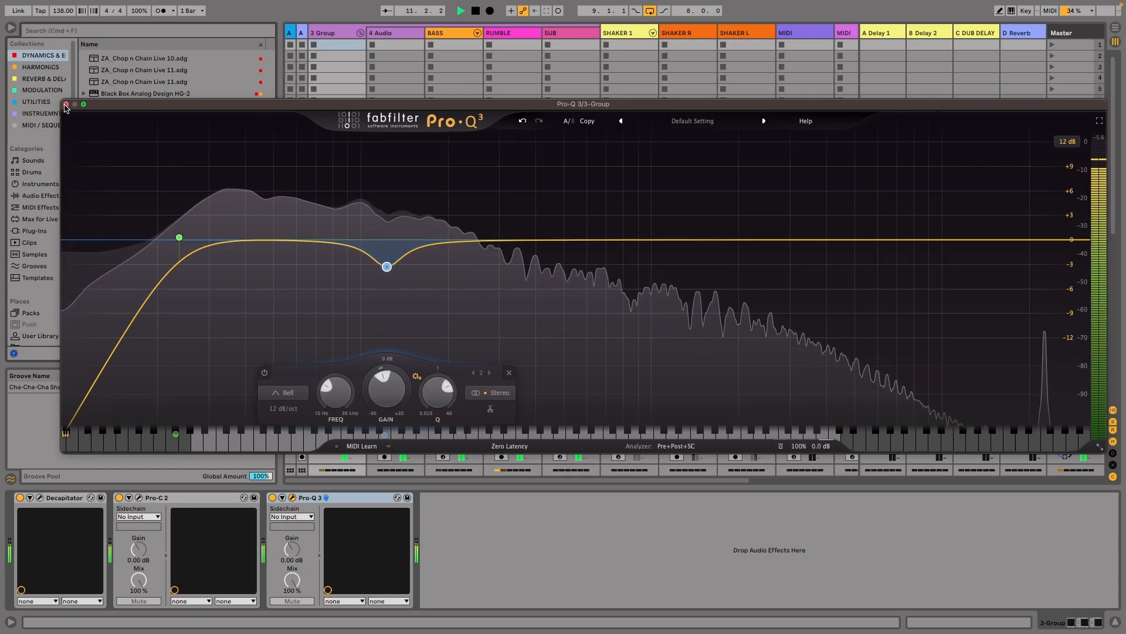
click(65, 104)
Add a Pro-L 2 limiter to the 3 Group with its output level at -9 dBTP and its gain at about +10 dB.
double_click(126, 210)
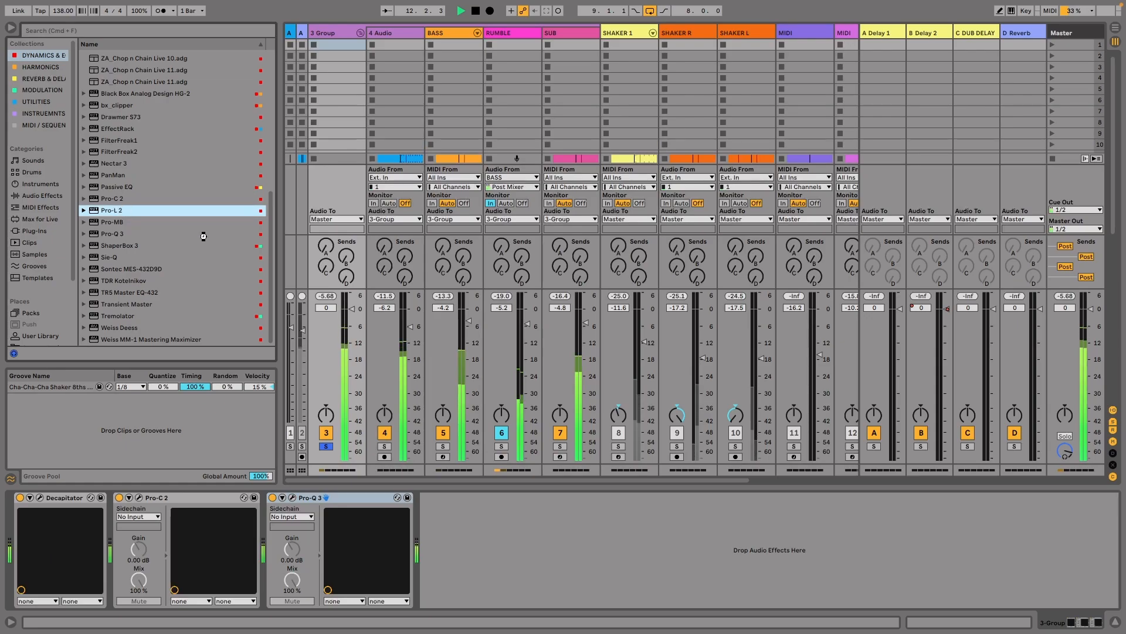
mouse_move(567, 442)
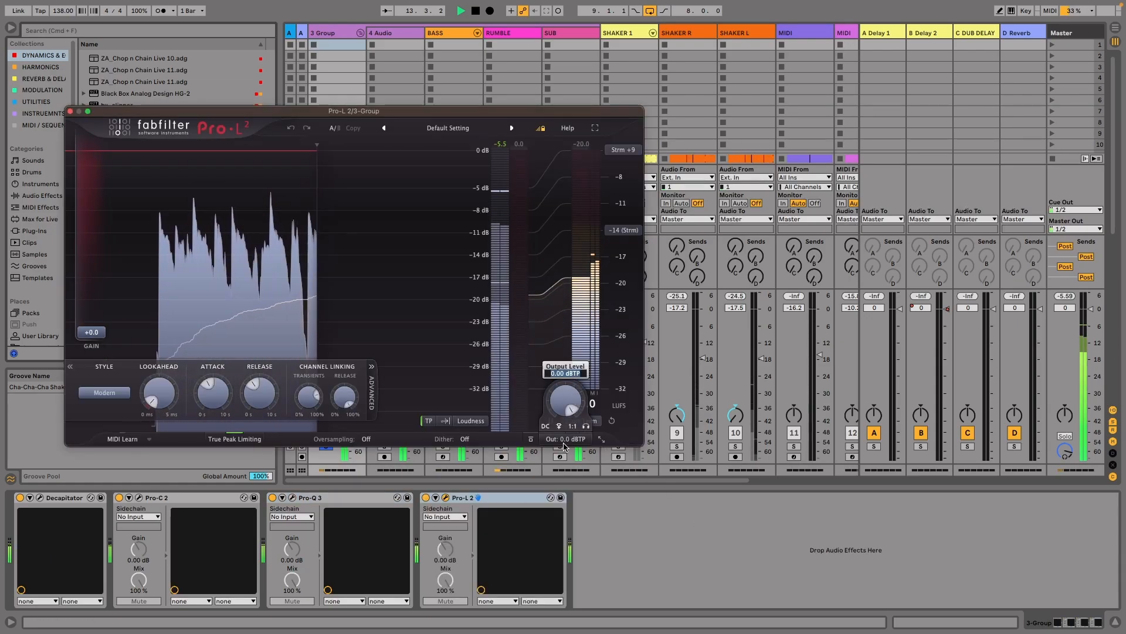
text(-9)
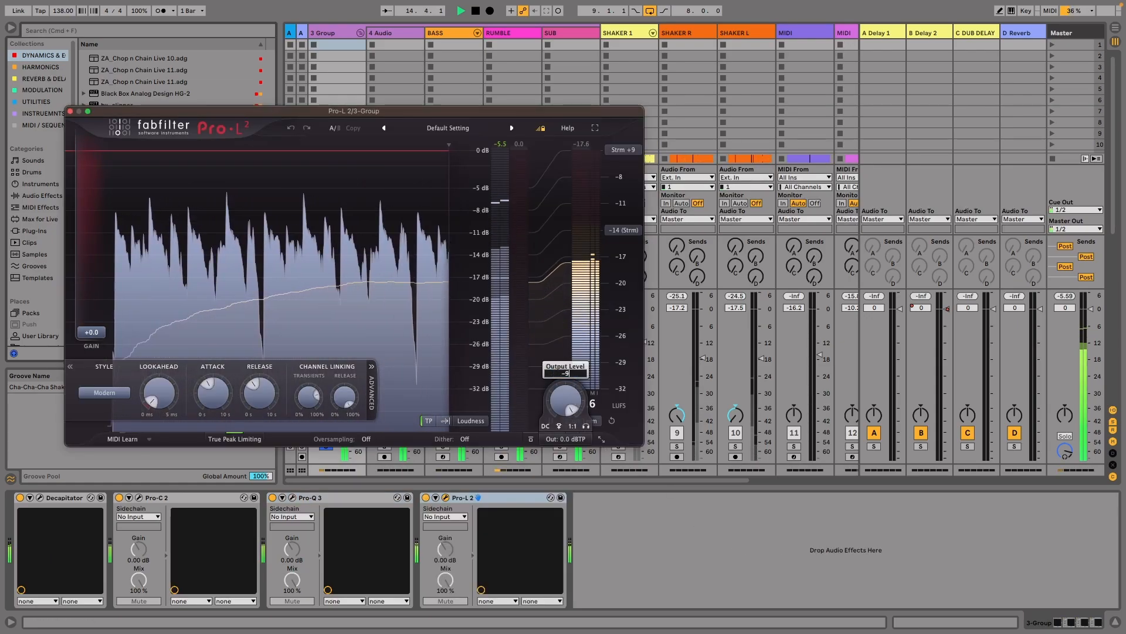
key(Return)
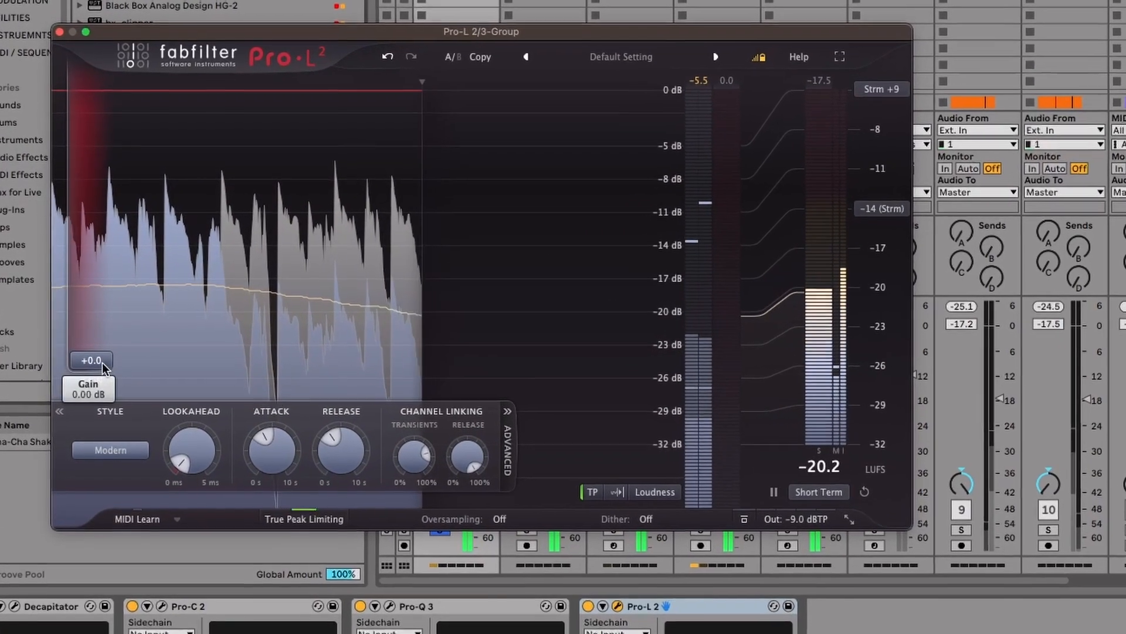
drag(100, 352, 166, 271)
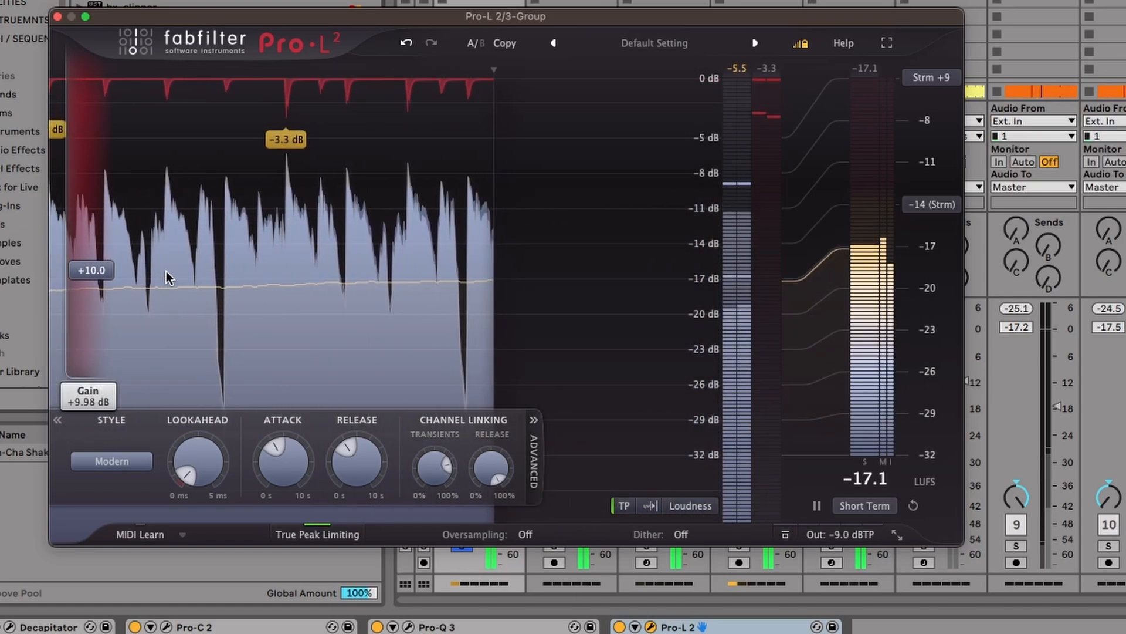
Set the Pro-L 2 limiter's oversampling to 2x and close its plug-in window.
click(679, 534)
click(525, 534)
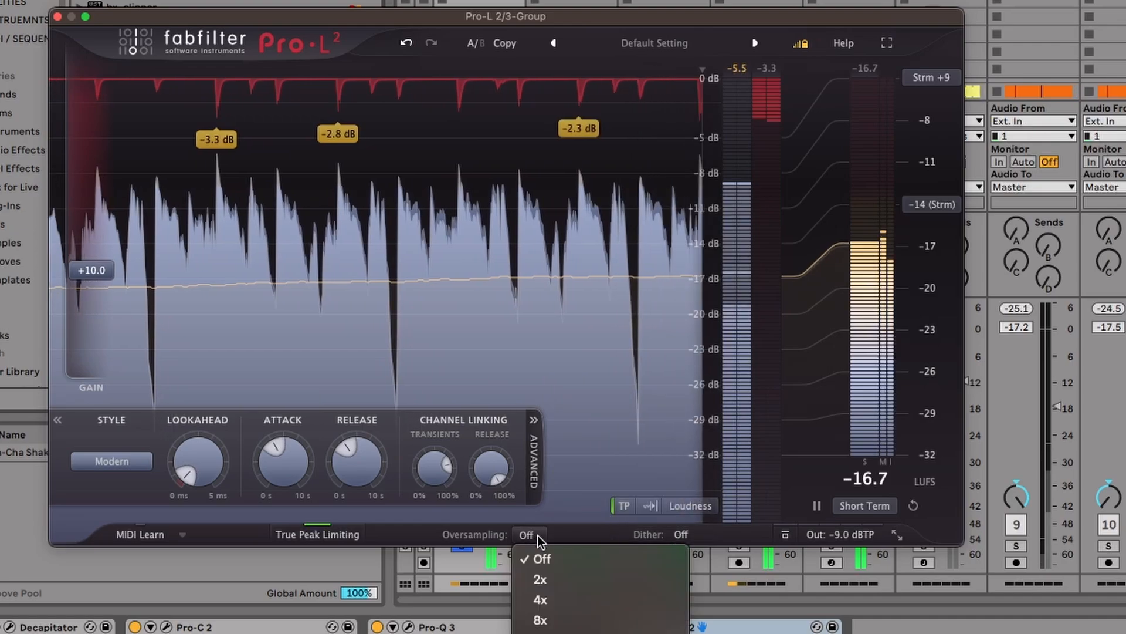
click(537, 578)
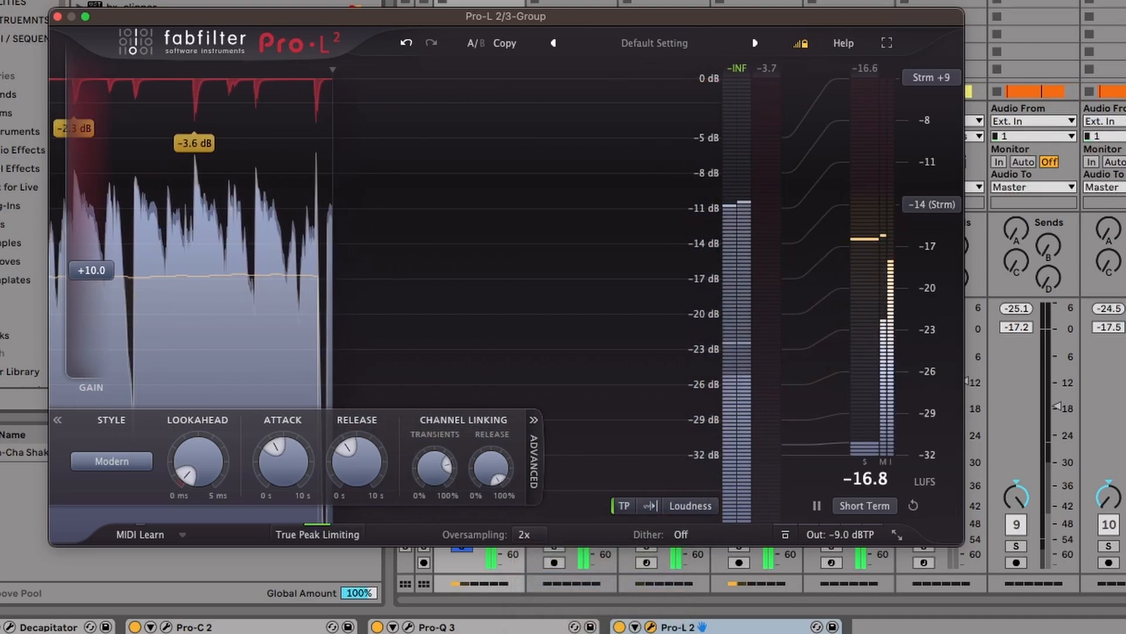
click(57, 16)
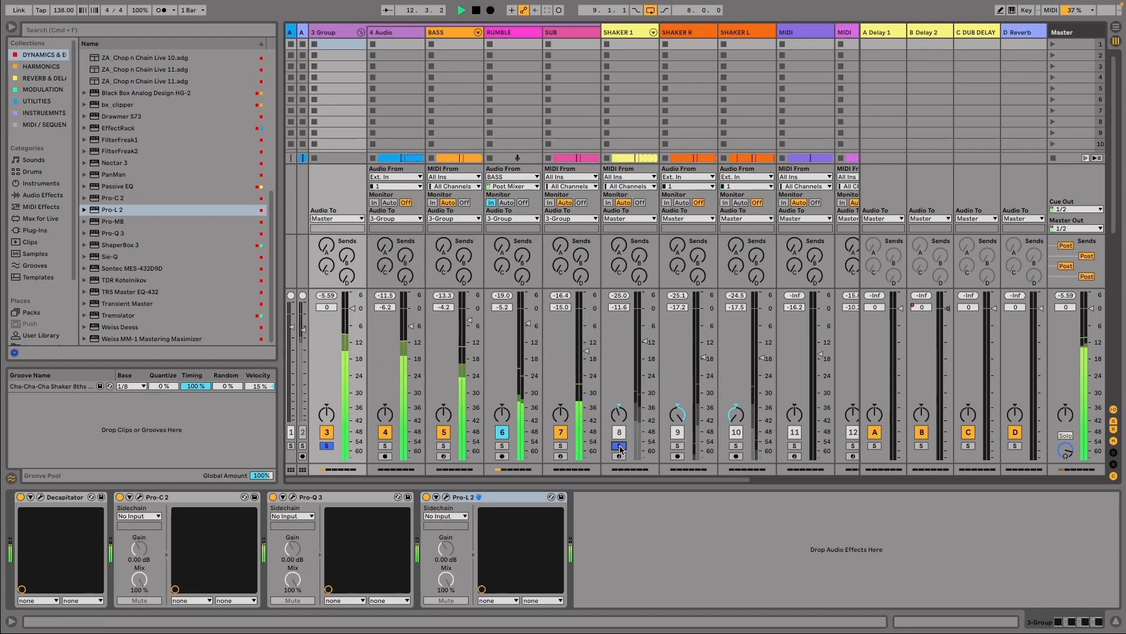
Switch to the Arrangement and open the notes of the SHAKER 1 clip starting at bar 13.
key(Tab)
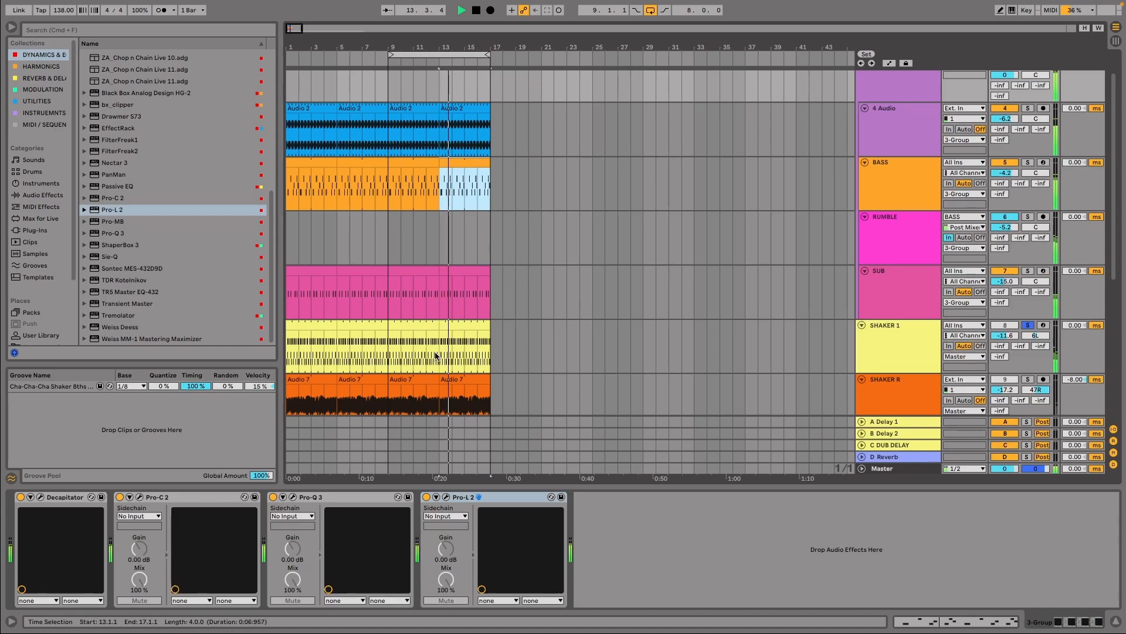
click(444, 325)
click(436, 324)
double_click(461, 325)
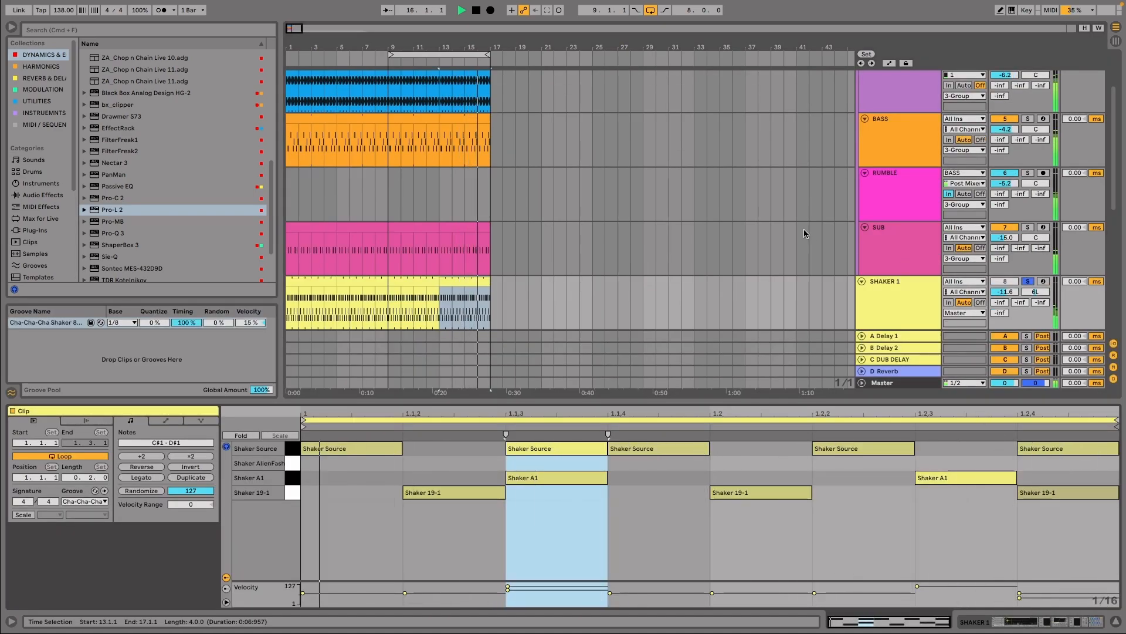
Listen to SHAKER R and SHAKER L soloed alongside SHAKER 1, and solo the pink MIDI track.
scroll(805, 233, down, 5)
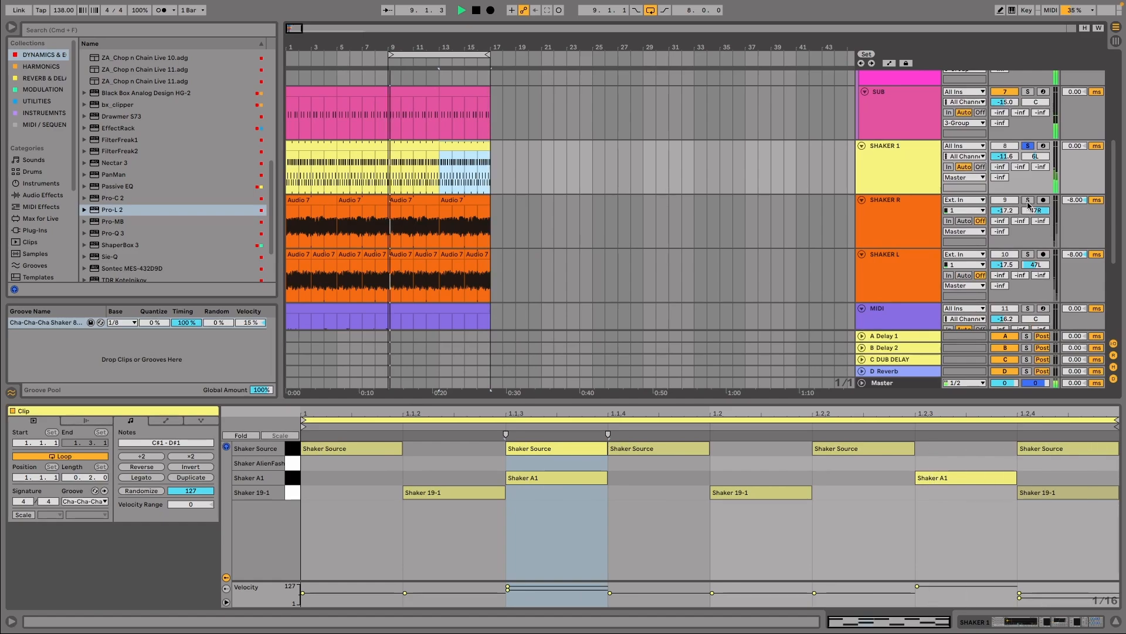
click(1029, 256)
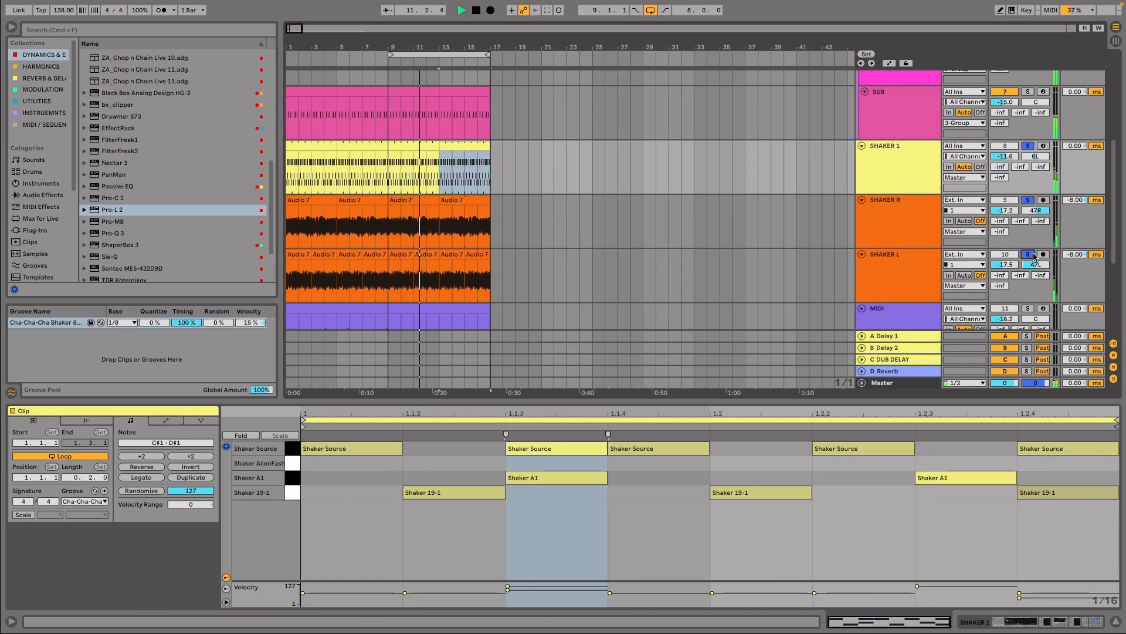
scroll(725, 250, down, 4)
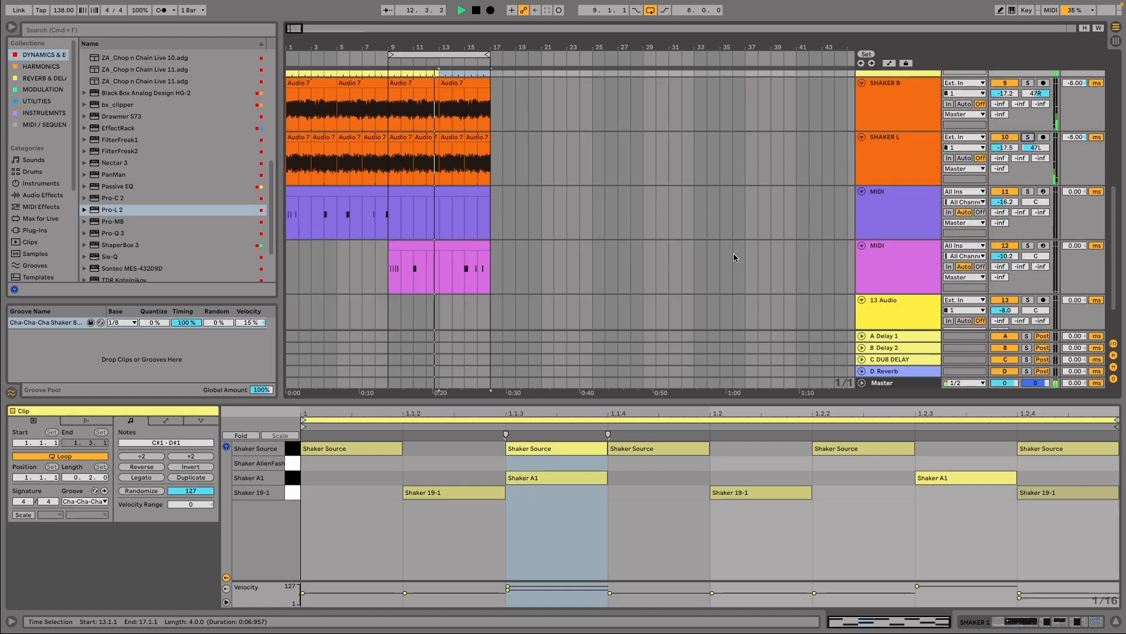
click(1029, 247)
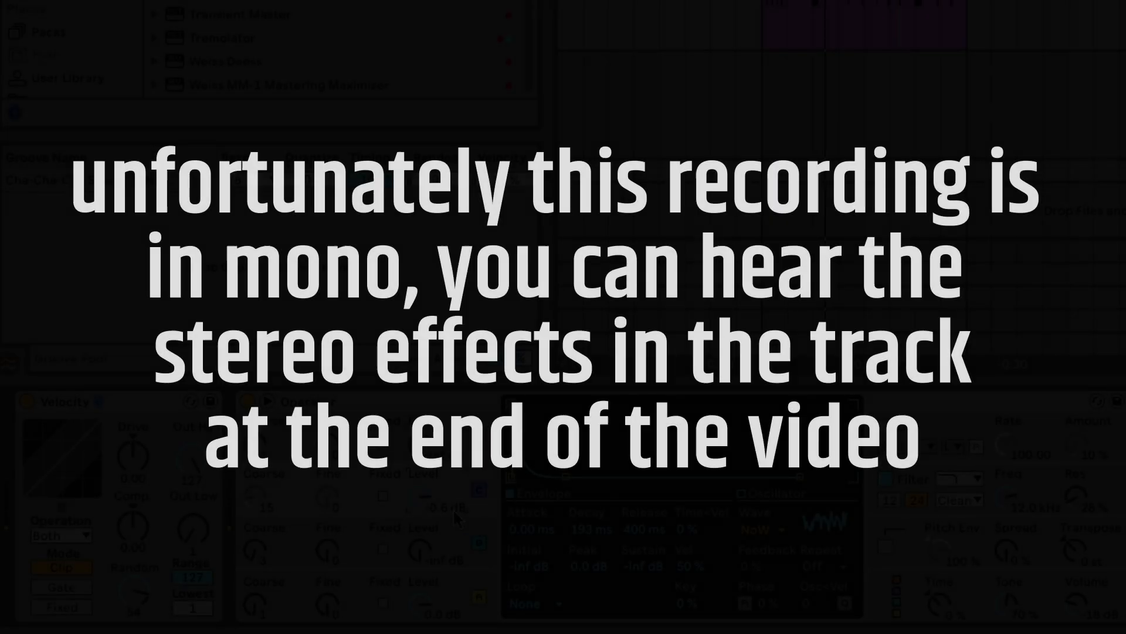
Set Operator's oscillator C to the Square 32 waveform and raise oscillator B's level to -3.5 dB.
click(758, 529)
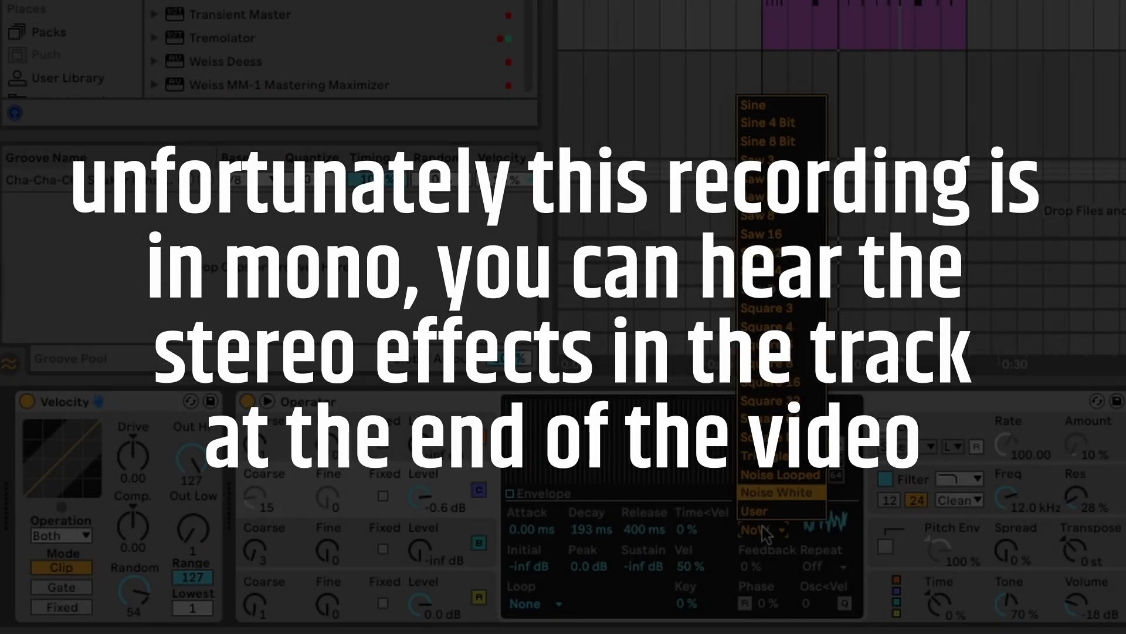
click(788, 399)
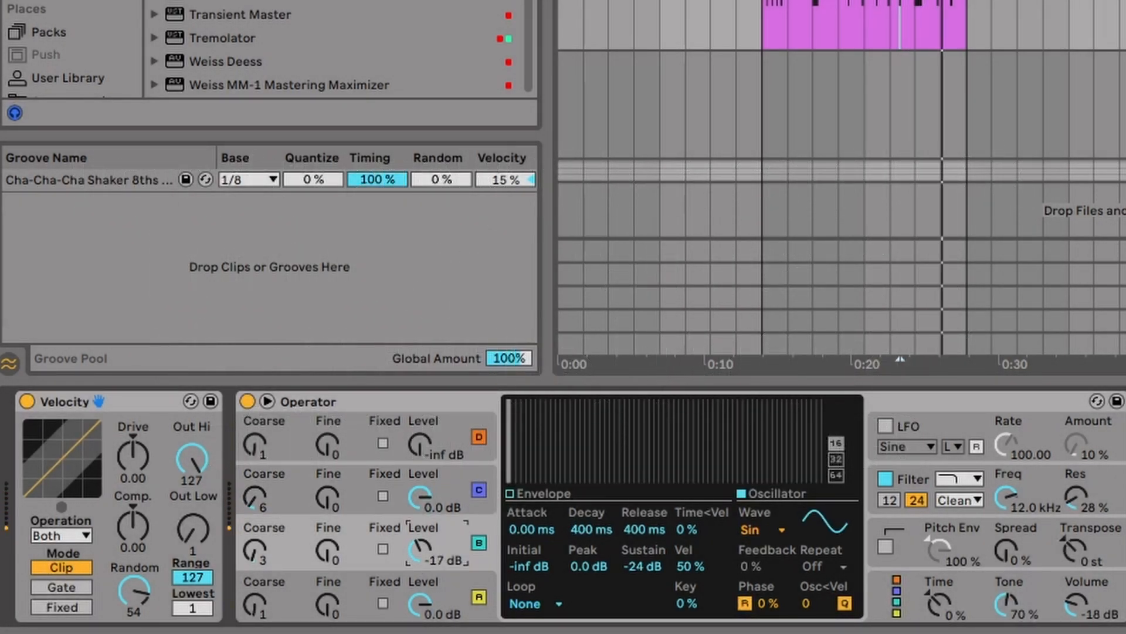
drag(418, 542, 418, 519)
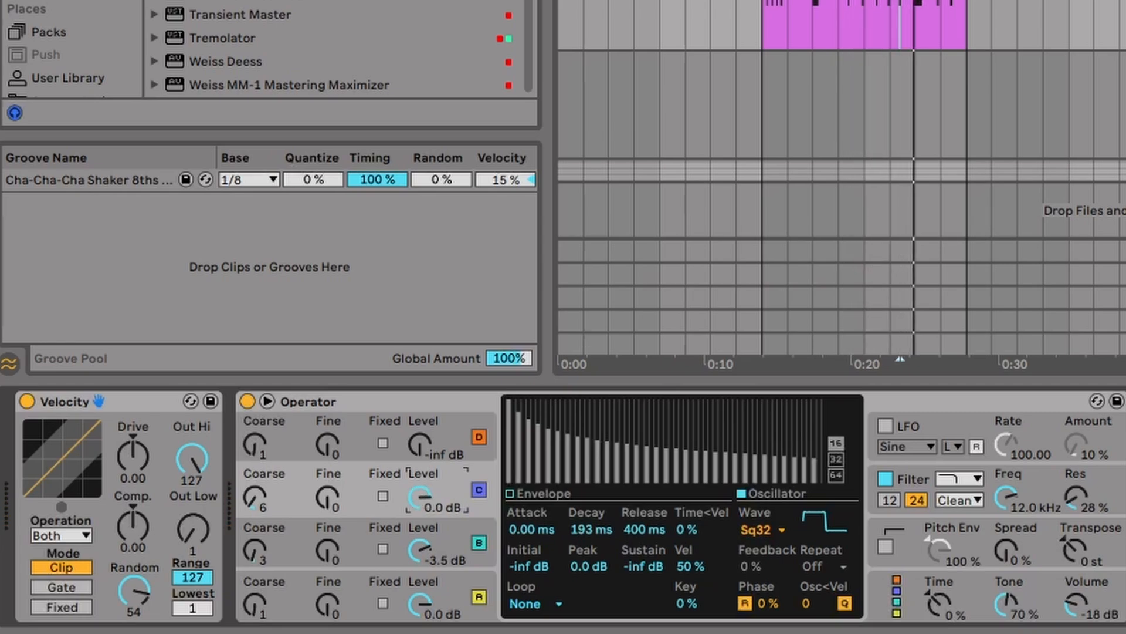
Try full sustain on oscillator C's envelope, and set it to a 311 ms decay with sustain at -inf dB.
click(442, 432)
click(423, 485)
click(542, 492)
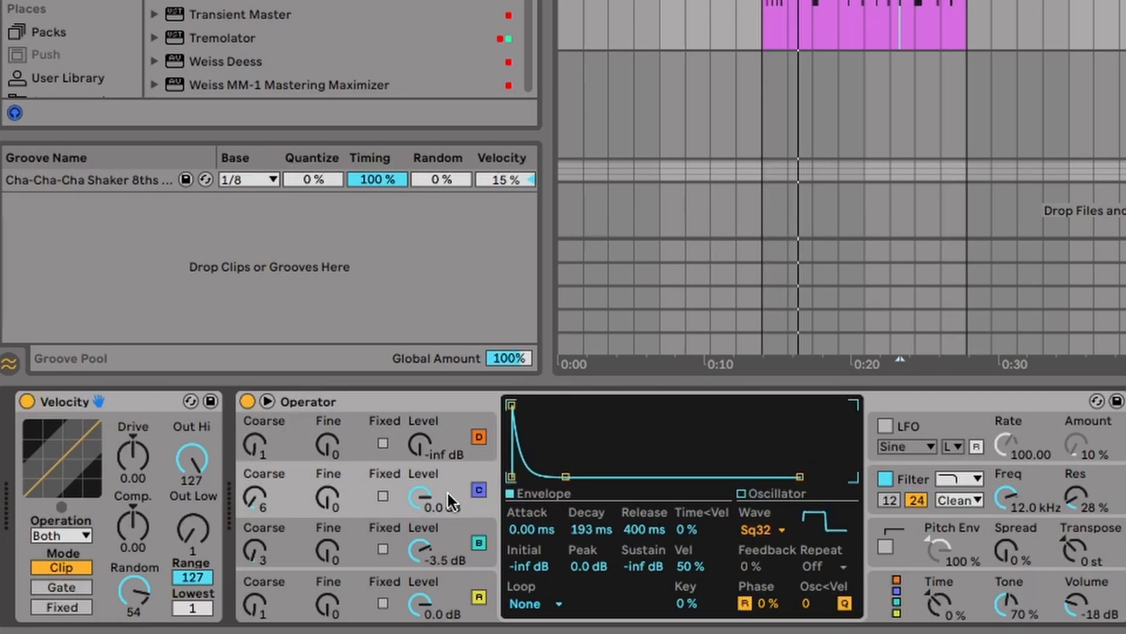
drag(565, 476, 571, 405)
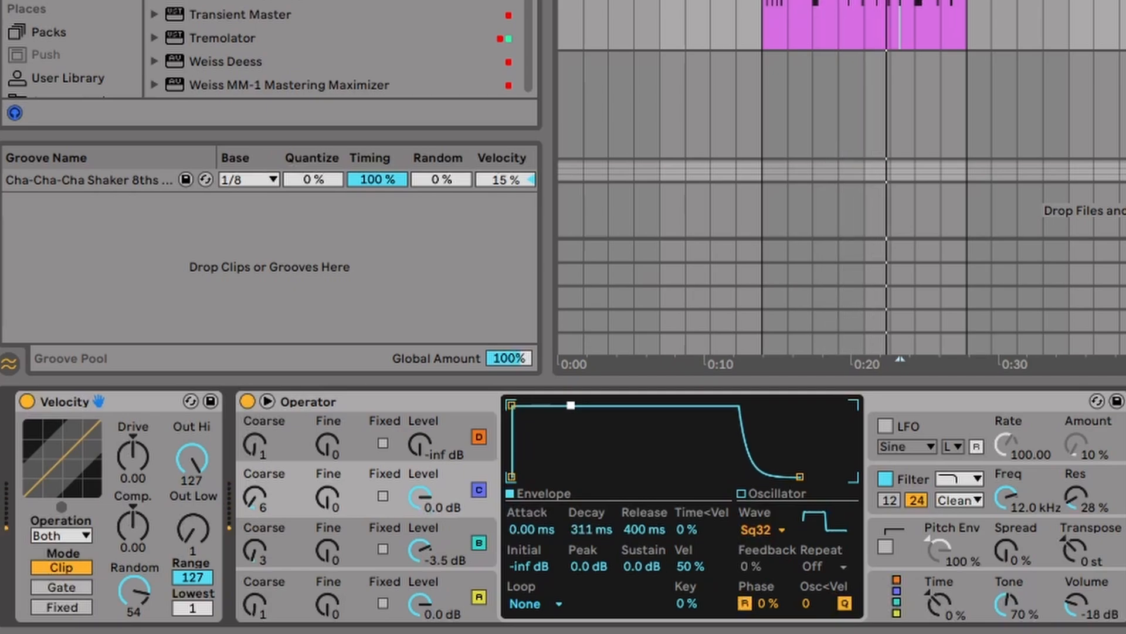
drag(571, 405, 570, 477)
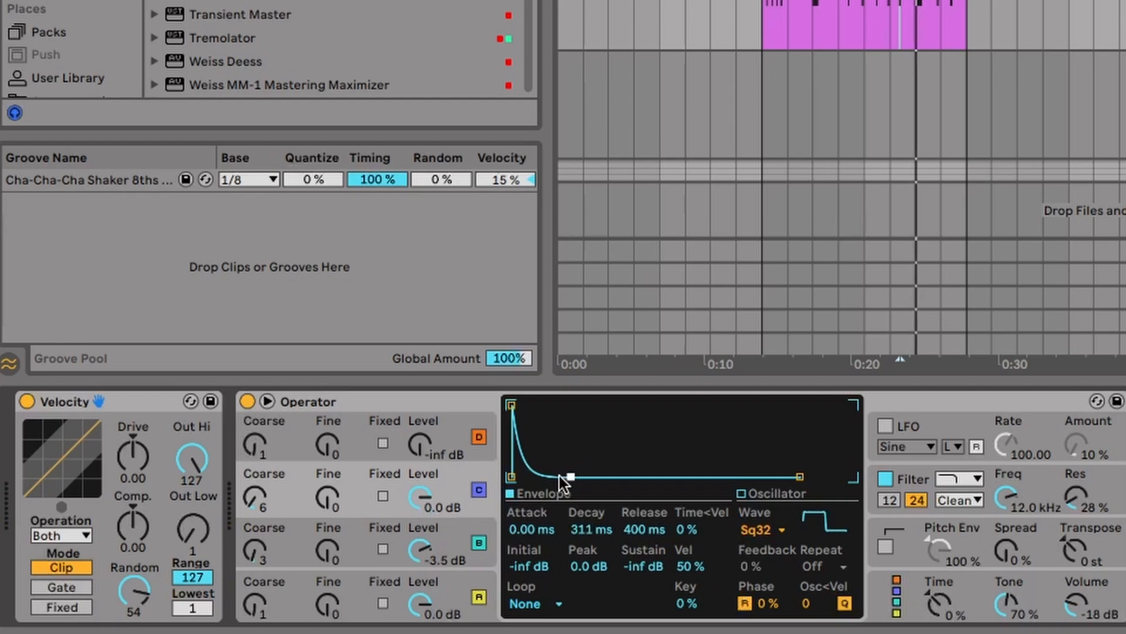
Set oscillator D to coarse 0.5, fine 15 and level -1.6 dB, with an envelope decay of 74.1 ms and 0 dB sustain.
click(352, 427)
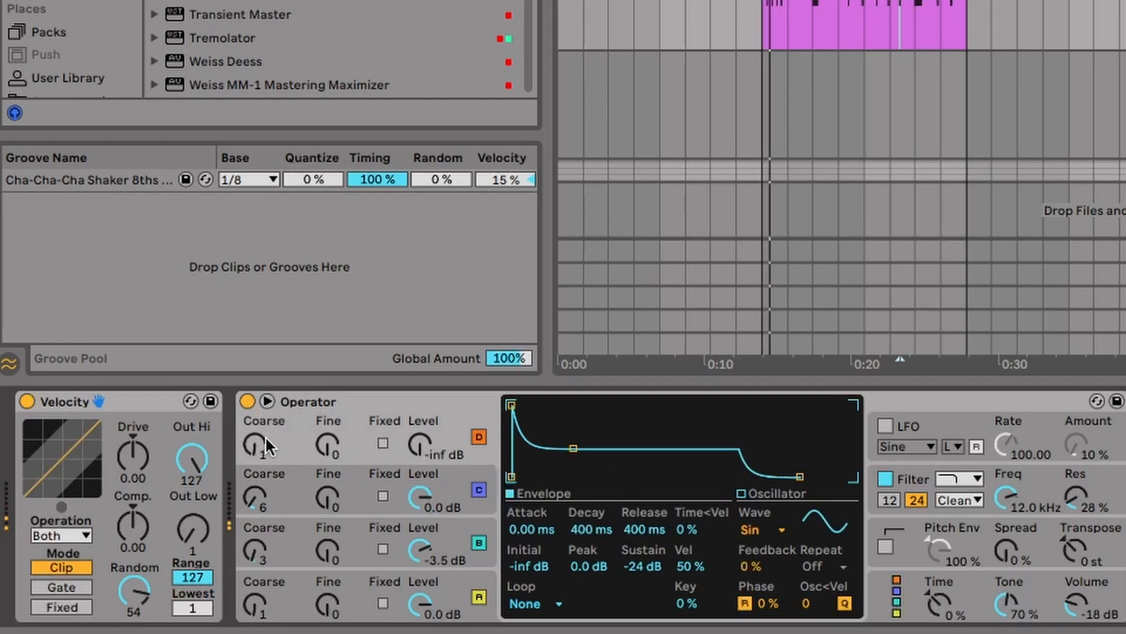
click(780, 532)
click(779, 532)
drag(420, 441, 420, 385)
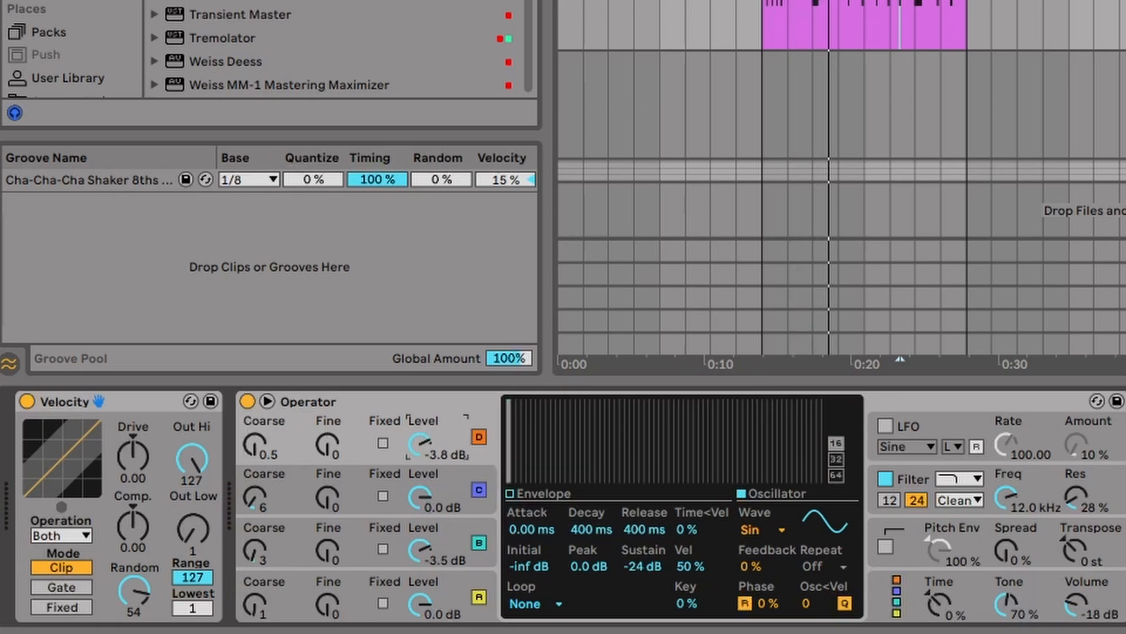
click(511, 494)
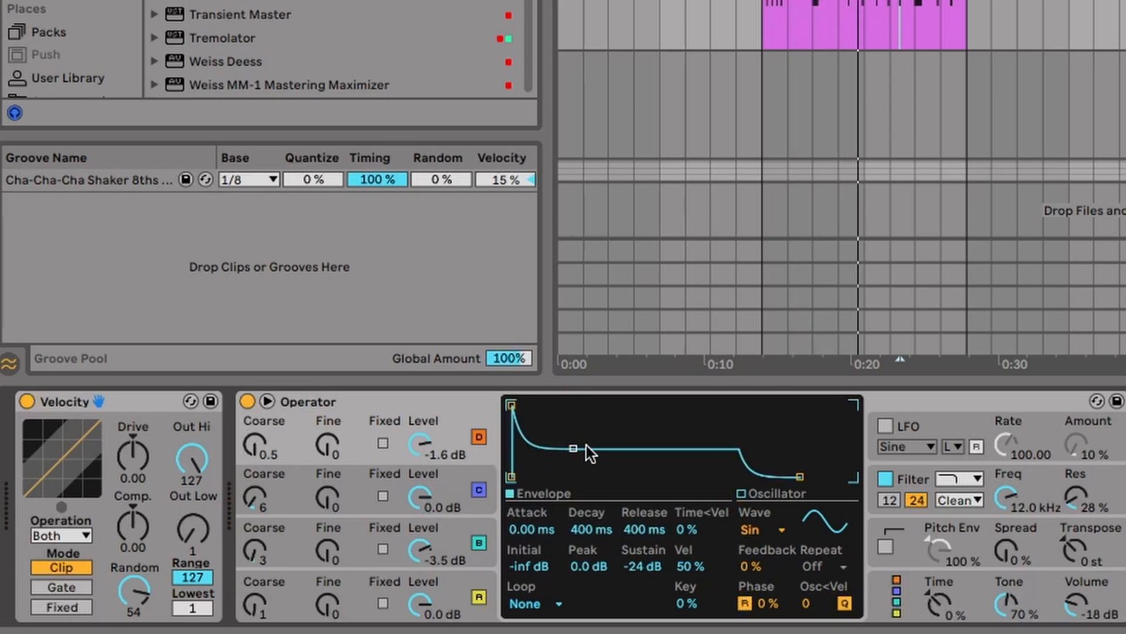
drag(586, 445, 570, 401)
drag(329, 449, 329, 440)
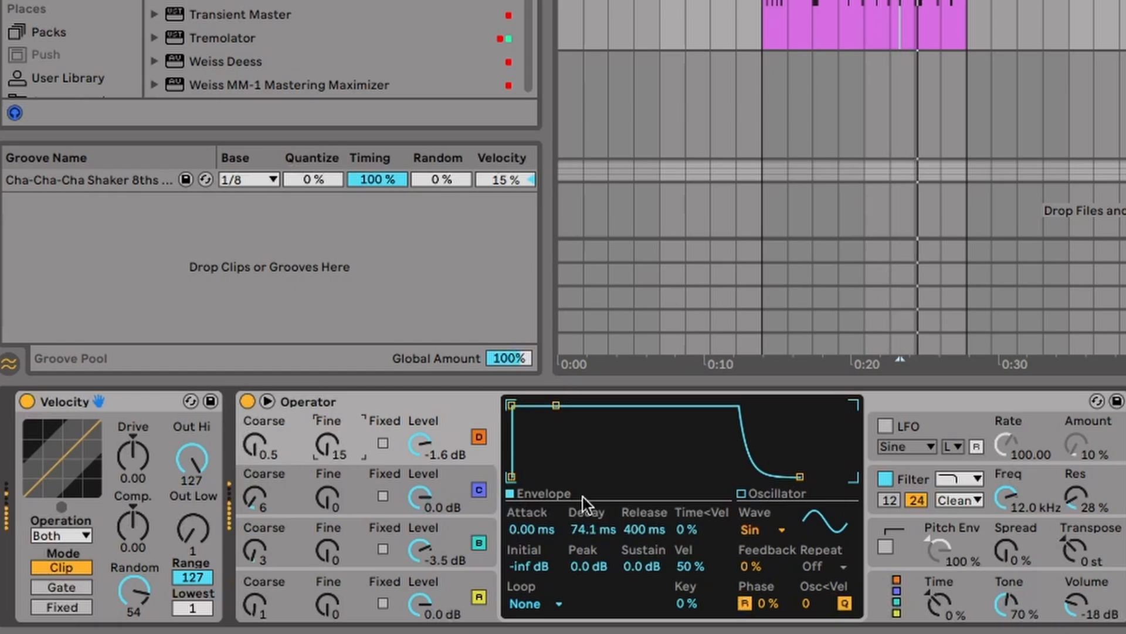
Lower oscillator D's level to -62 dB and oscillator C's to -inf dB, and set oscillator B's level to -21 dB.
drag(420, 446, 426, 599)
click(431, 509)
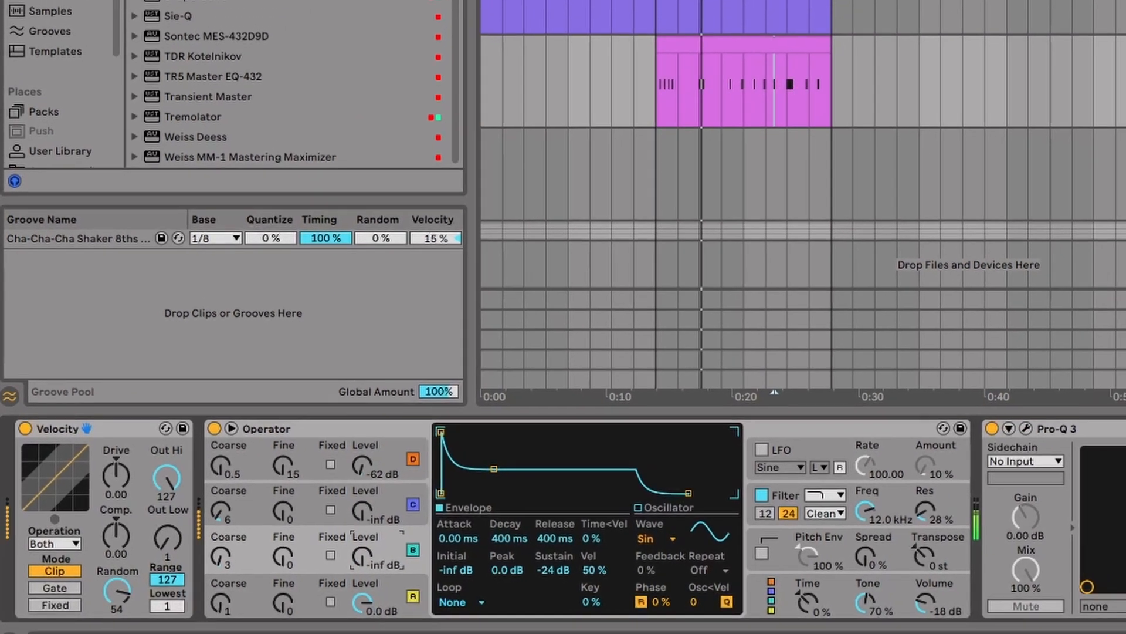
drag(361, 556, 362, 534)
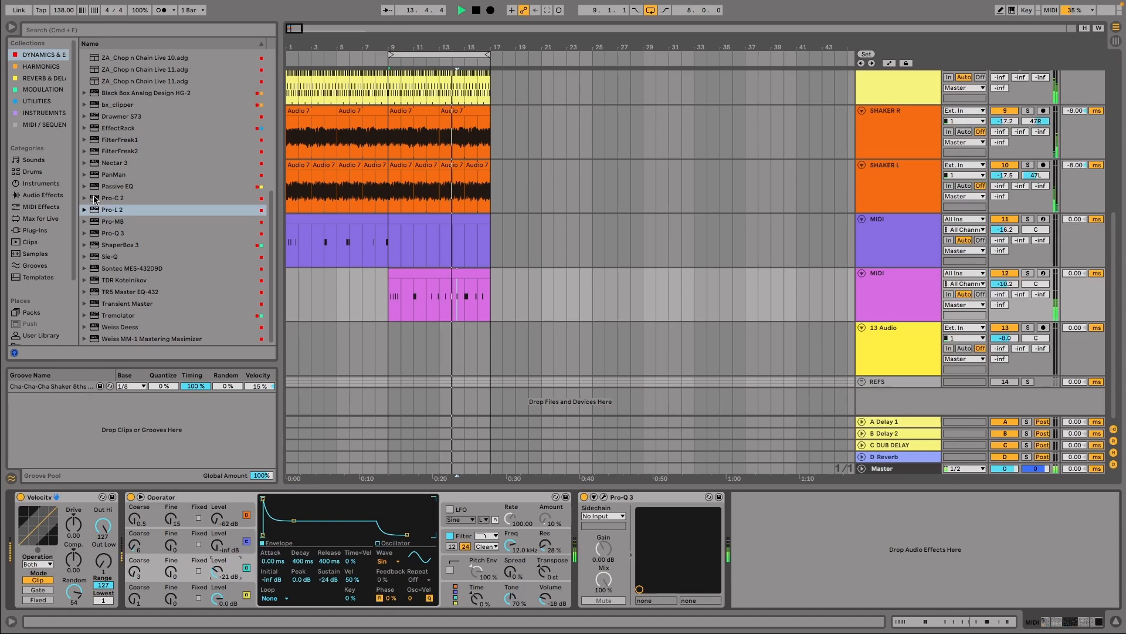
Add an LFO device after Operator, map it to oscillator B's level with a 32% minimum, and set its rate to 0.04 Hz.
click(40, 86)
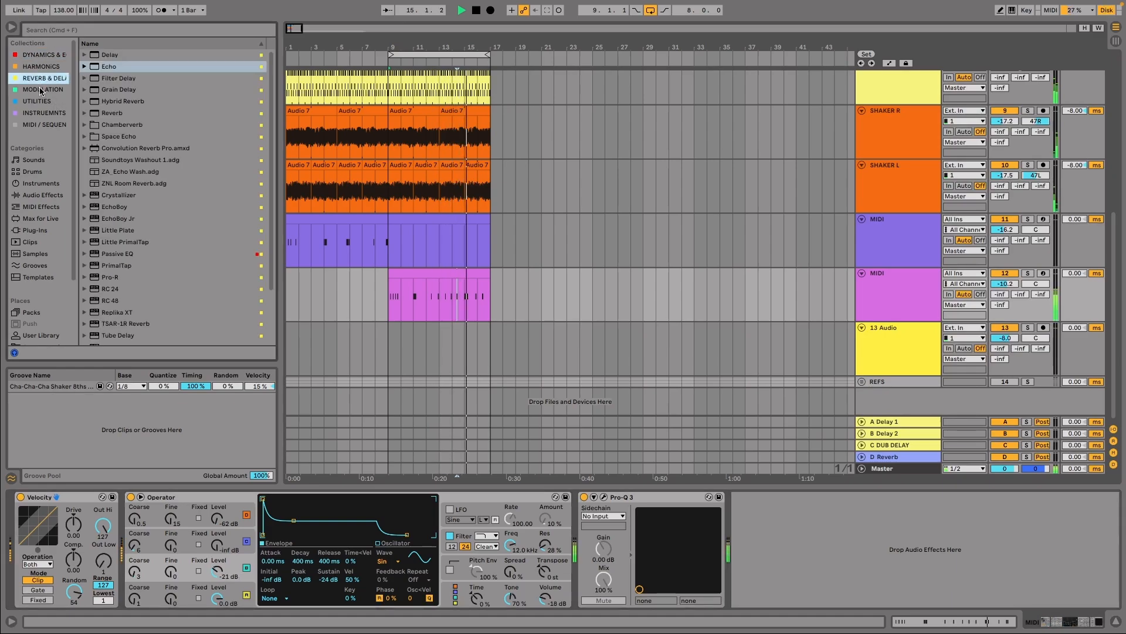
drag(104, 63, 555, 573)
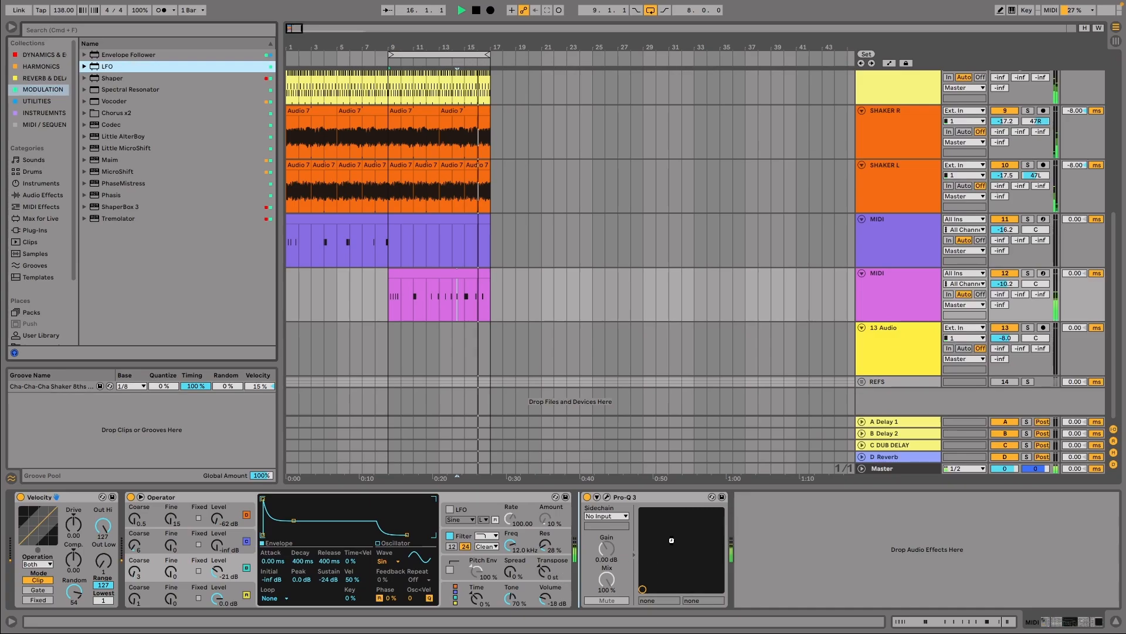
drag(679, 543, 585, 520)
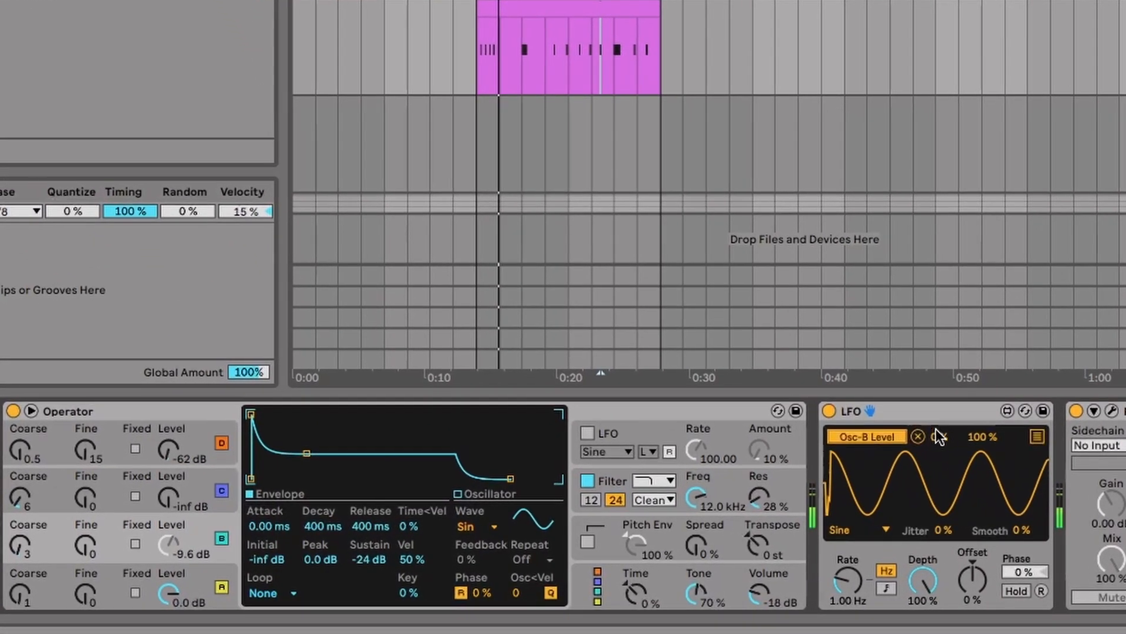
drag(644, 511, 644, 492)
drag(798, 573, 798, 613)
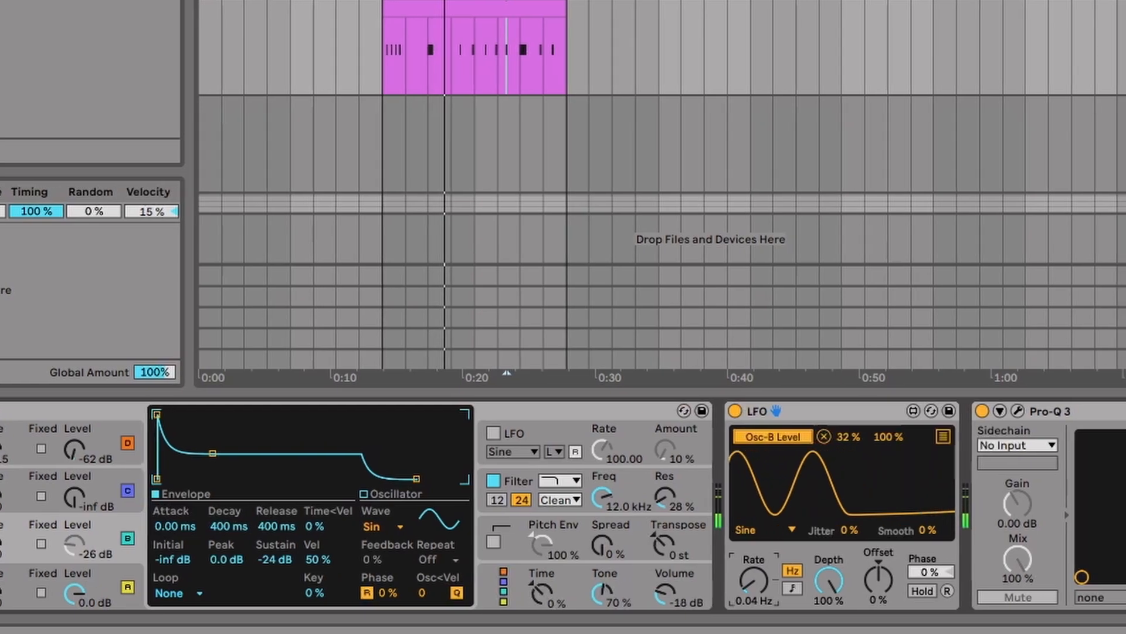
Add a second LFO after the first, set its waveform to Random and duplicate it.
drag(88, 3, 971, 508)
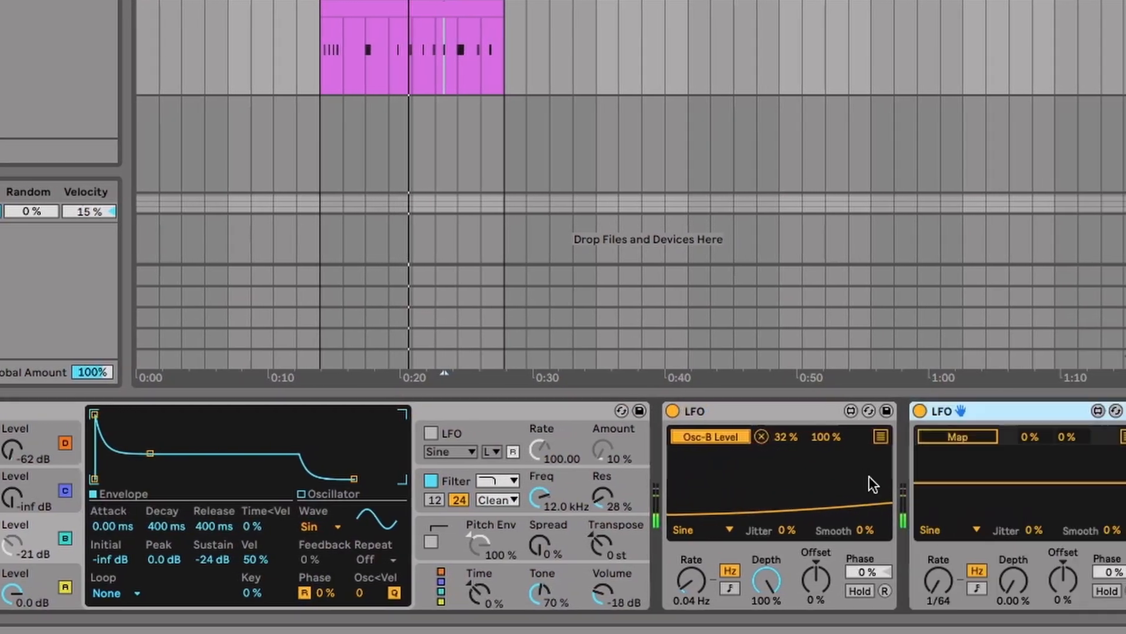
click(940, 528)
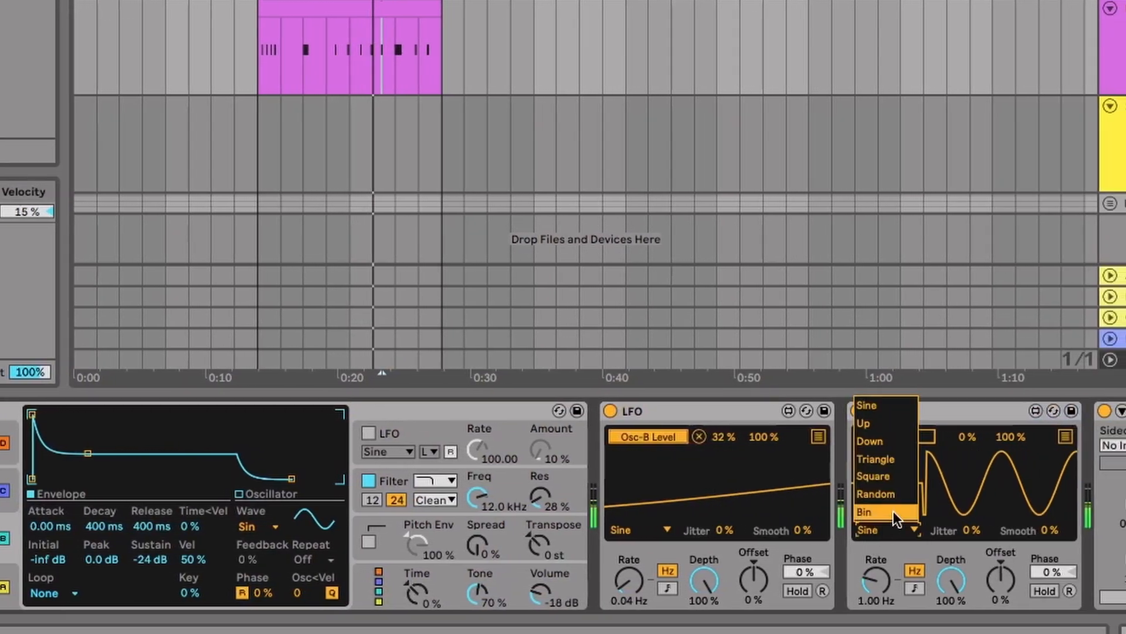
click(880, 494)
right_click(893, 409)
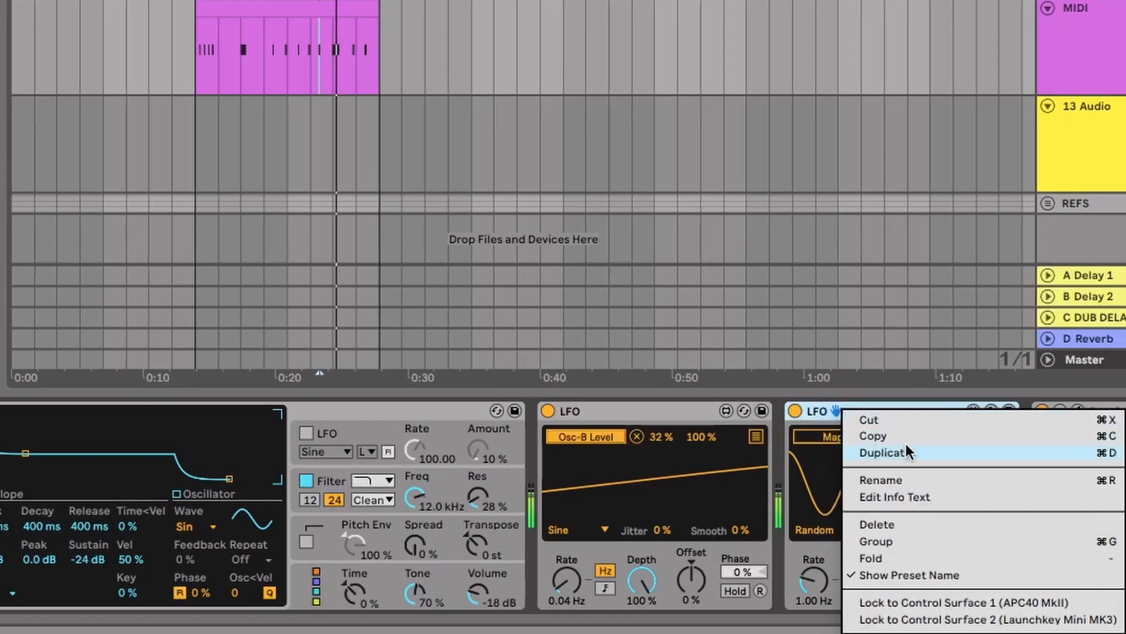
click(906, 449)
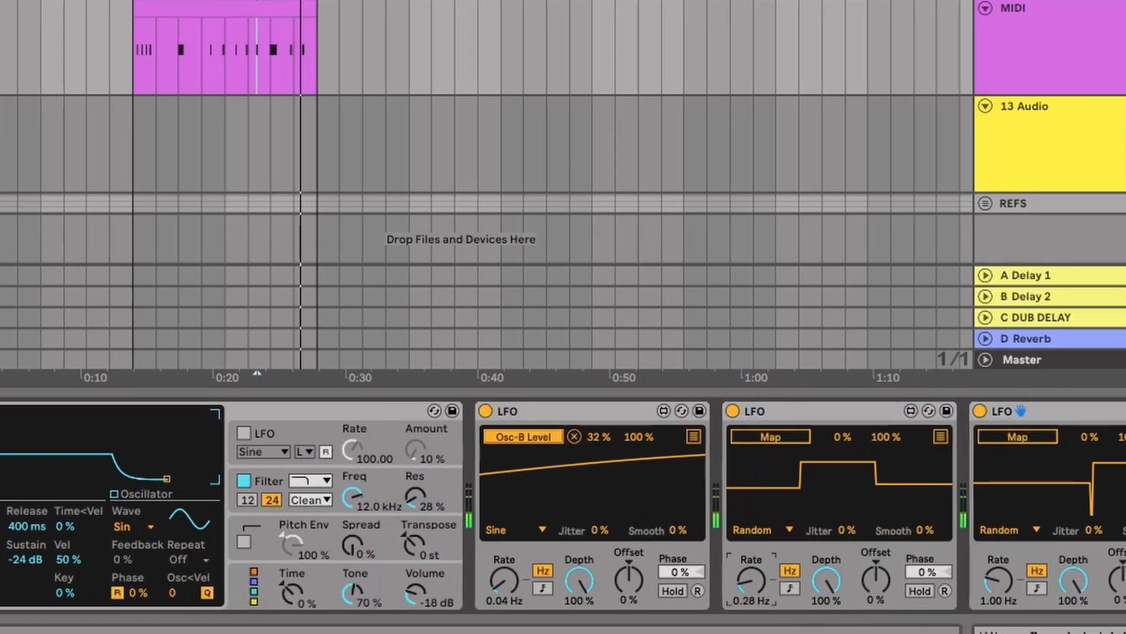
Slow the second LFO to 0.02 Hz with more smoothing, mapping it to oscillator C's level and the third LFO to oscillator D's level.
drag(753, 582, 753, 616)
drag(926, 531, 926, 490)
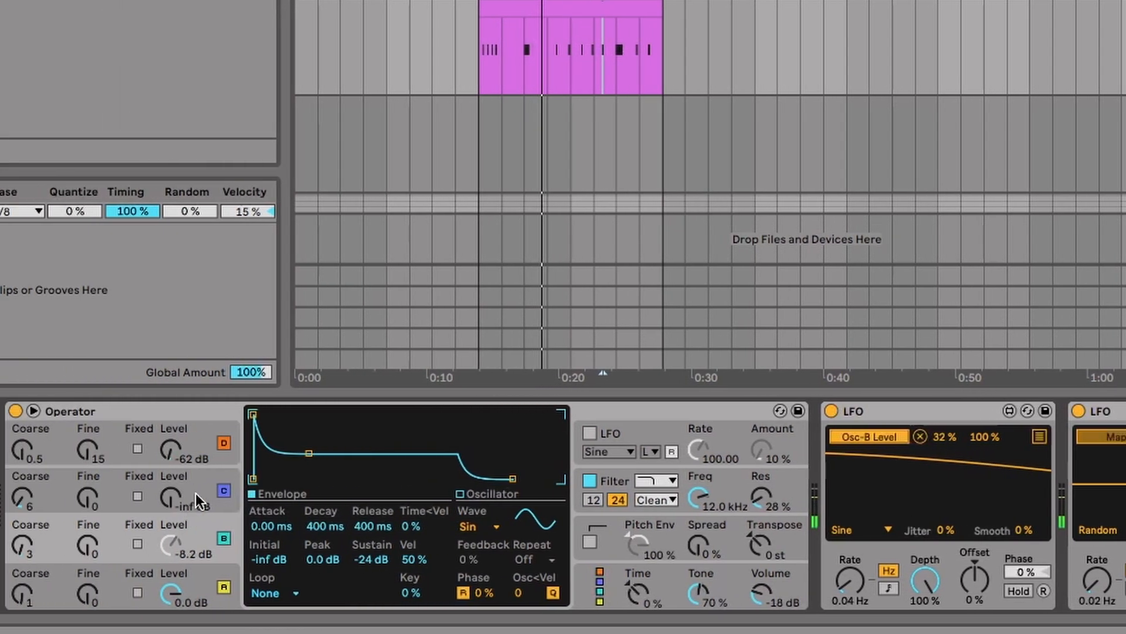
click(172, 499)
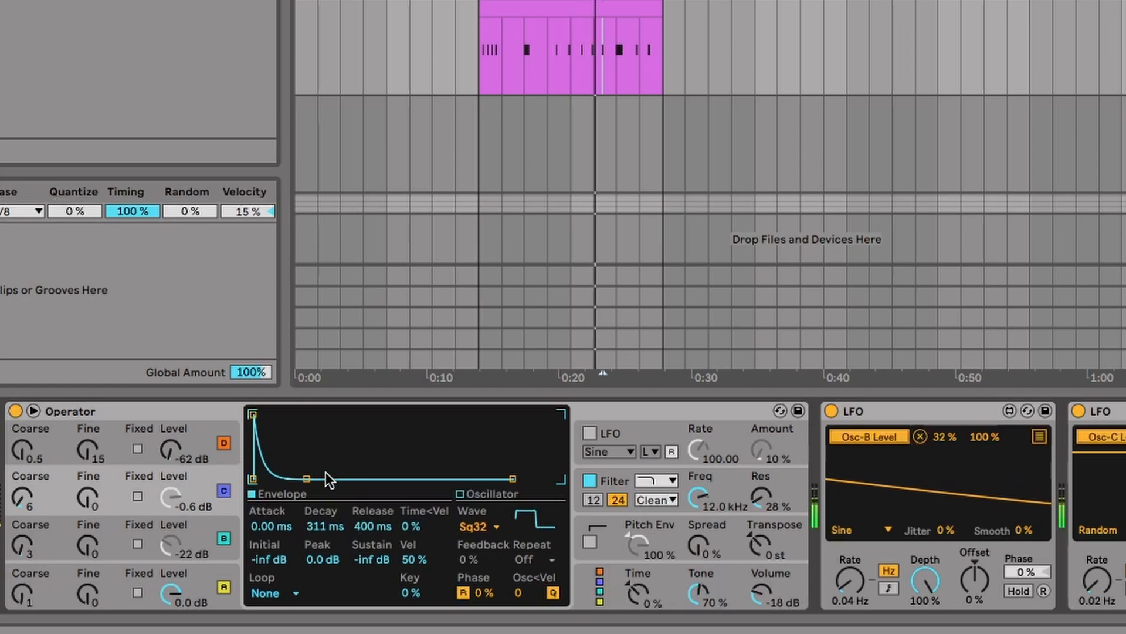
click(164, 450)
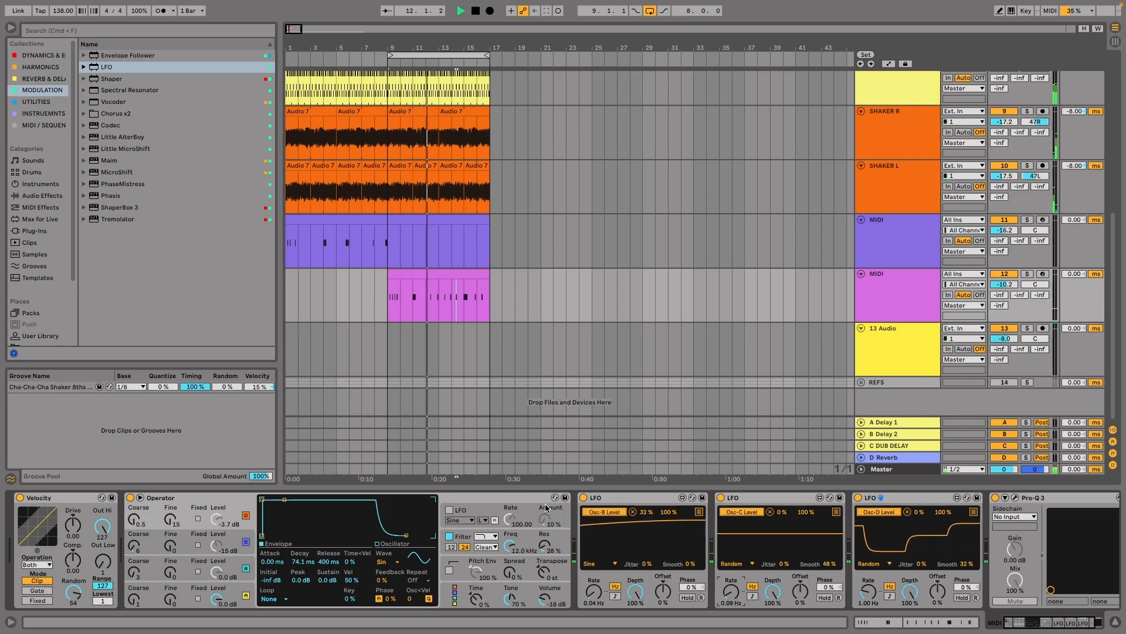
Add a Hybrid Reverb from the reverb and delay collection after the three LFOs on the pink MIDI track.
click(52, 79)
click(405, 181)
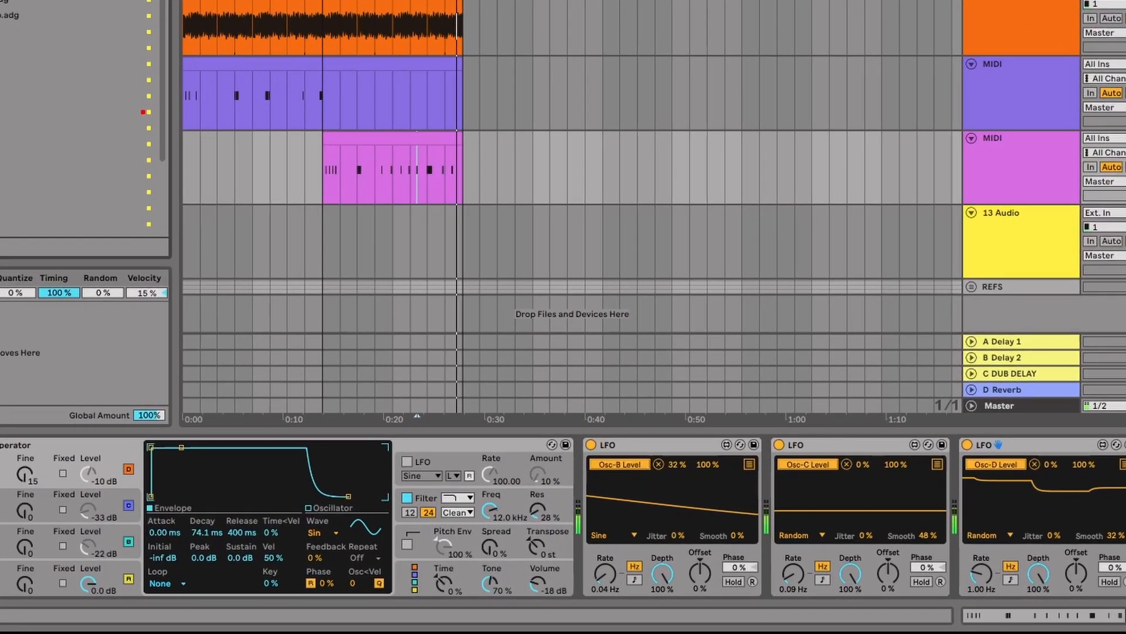
key(Return)
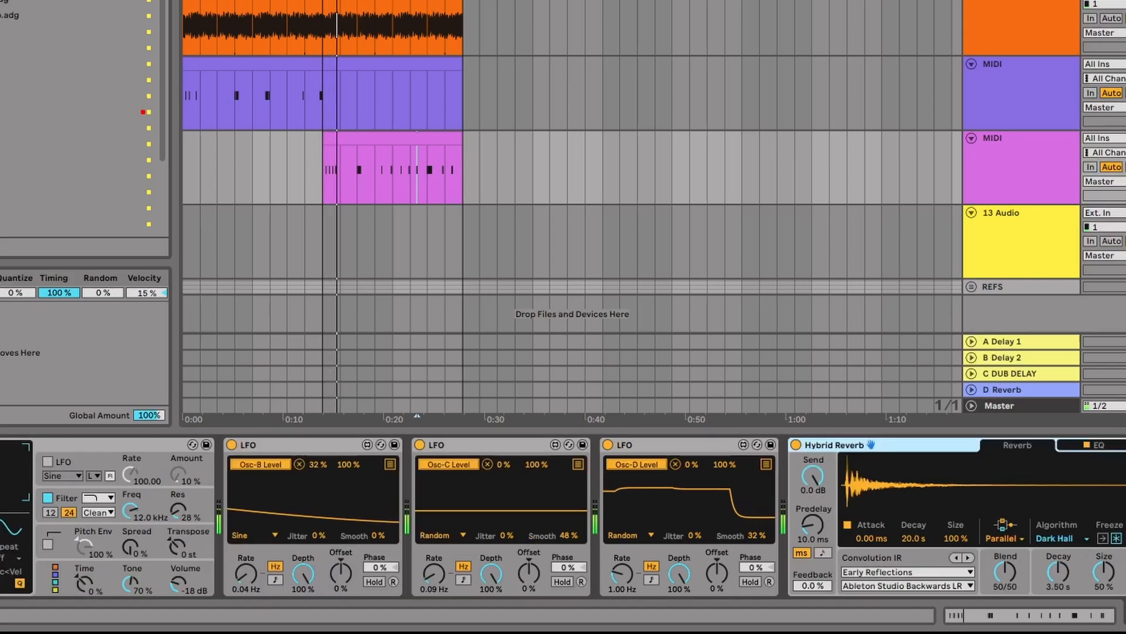
scroll(564, 516, left, 4)
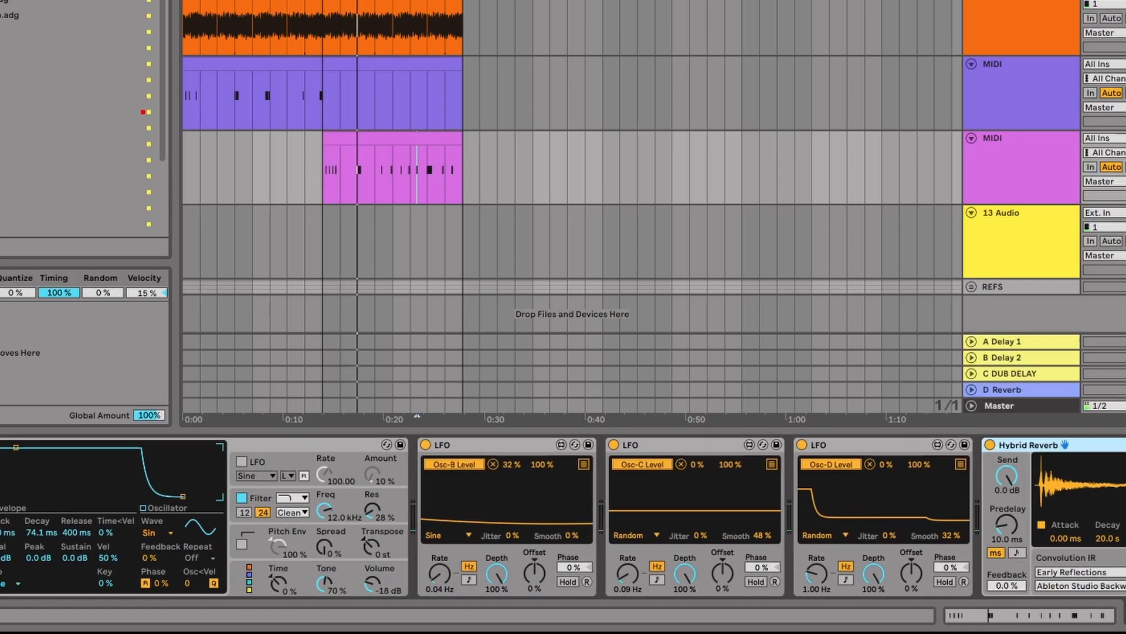
Map the second LFO to the Hybrid Reverb's Blend as an additional modulation target.
scroll(563, 516, left, 3)
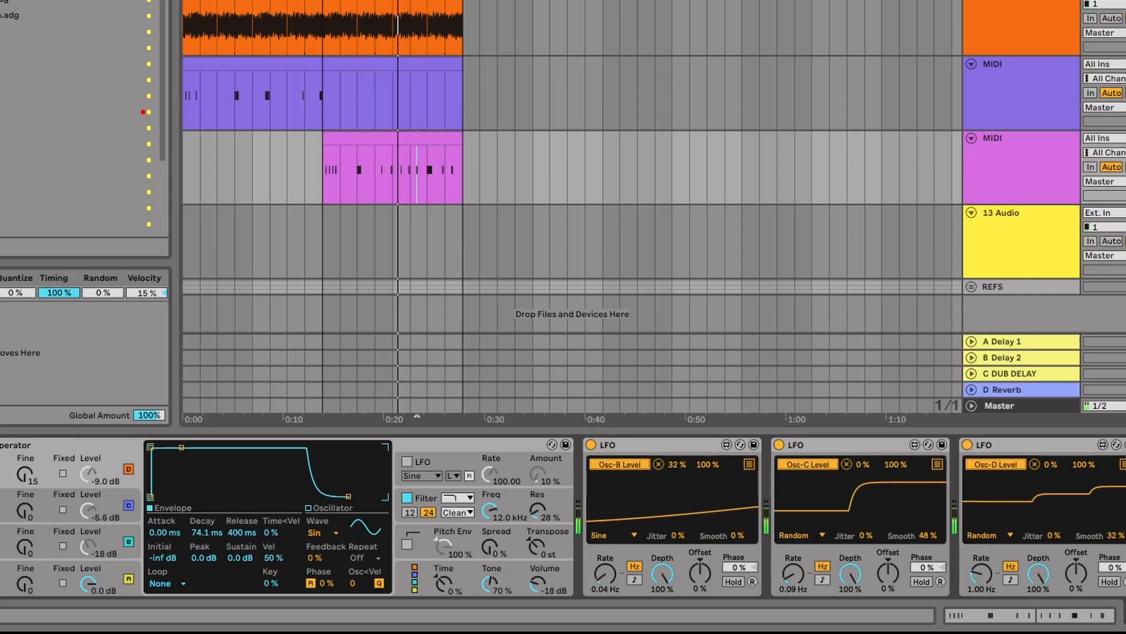
scroll(768, 522, right, 10)
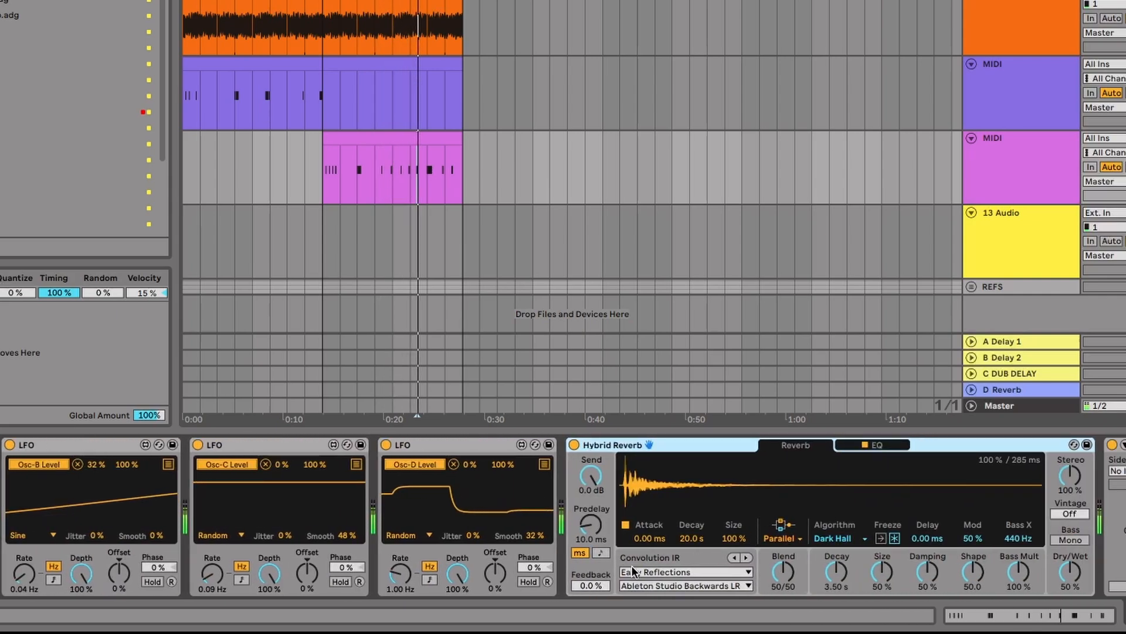
click(356, 464)
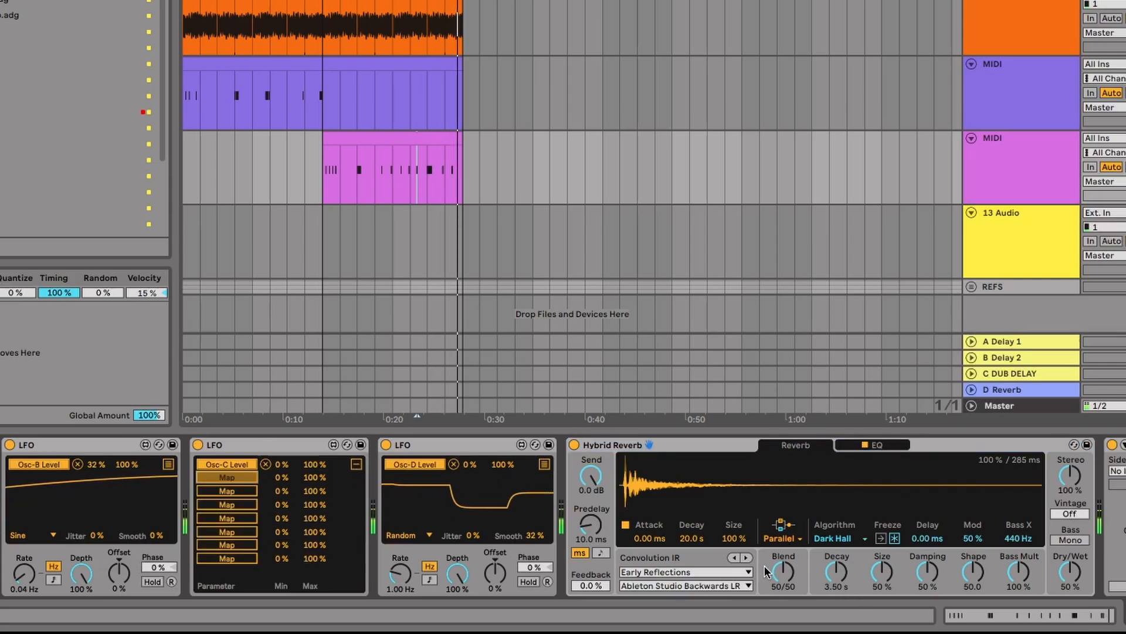
click(785, 578)
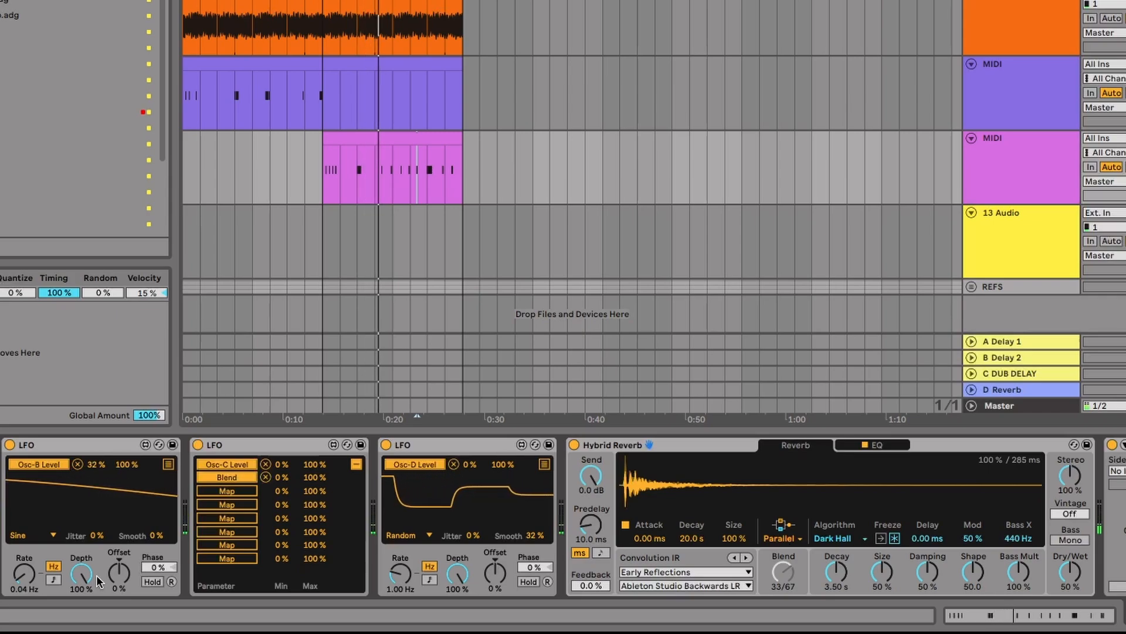
Map the first LFO to the Hybrid Reverb's Dry/Wet with a 22% minimum and a 90% maximum.
click(168, 466)
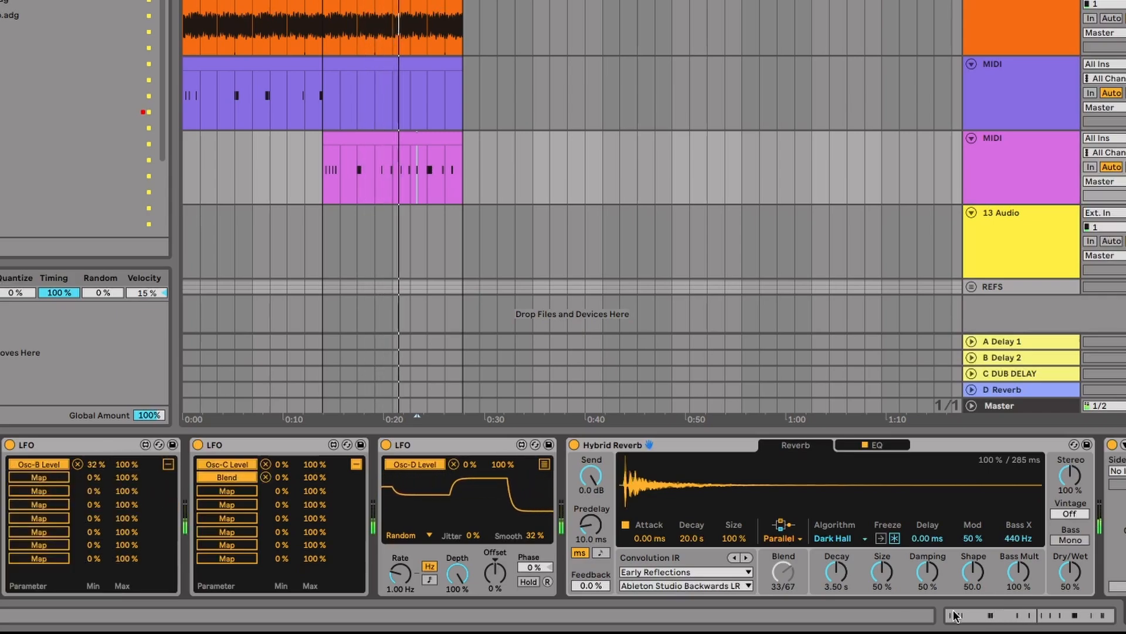
click(39, 477)
click(1069, 572)
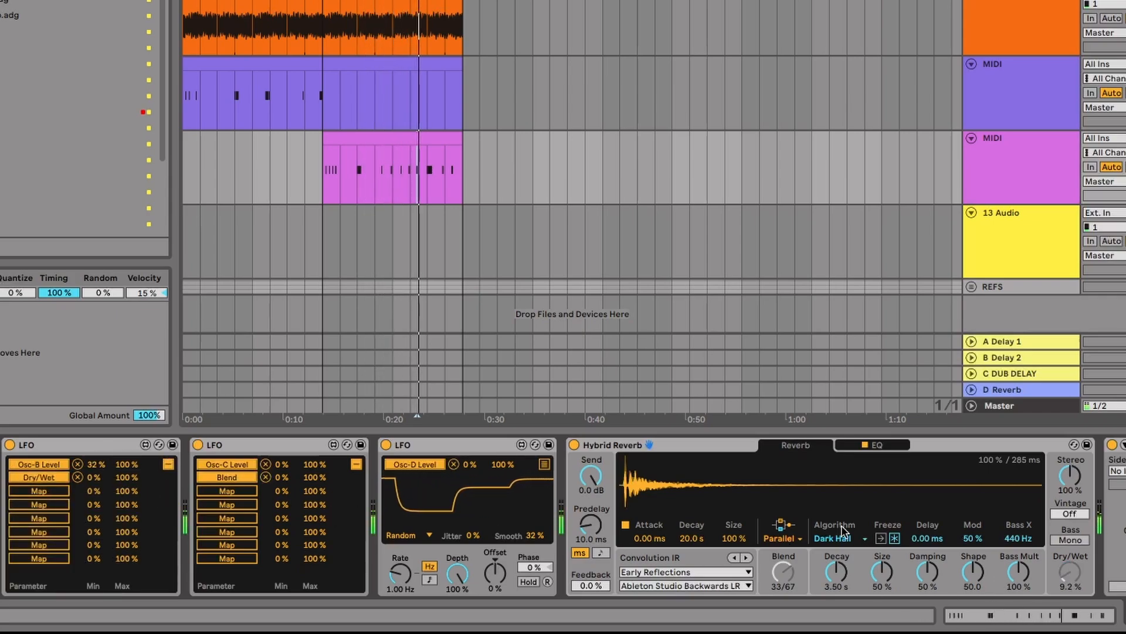
drag(97, 477, 123, 476)
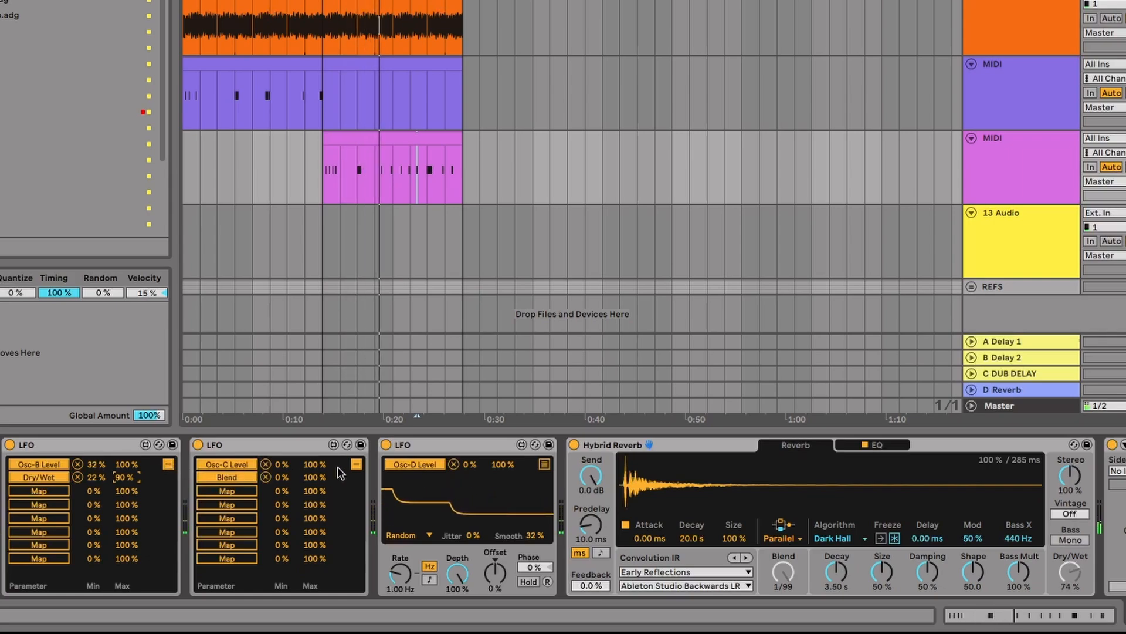
Map the second LFO to the first LFO's Rate with a range from 8% to 41%.
click(357, 464)
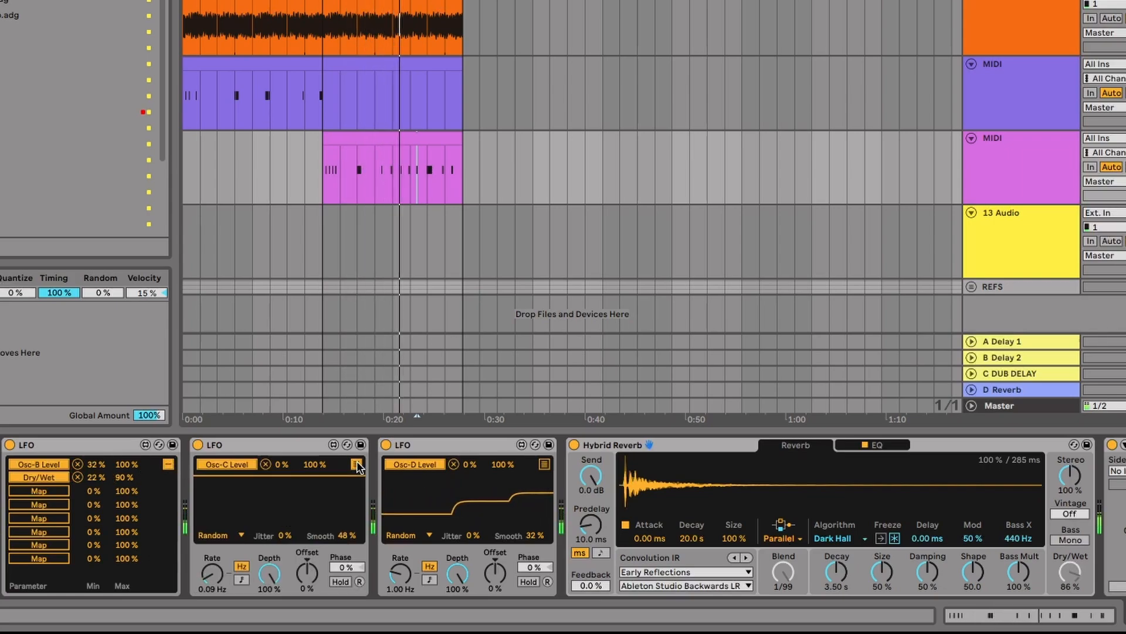
click(356, 464)
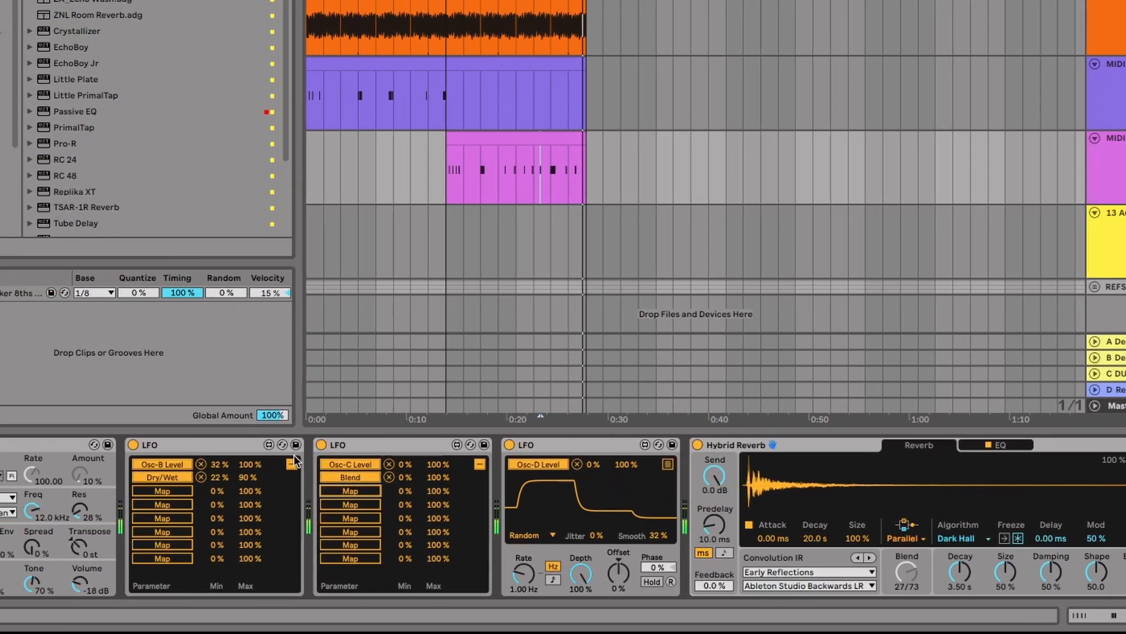
click(280, 464)
click(189, 571)
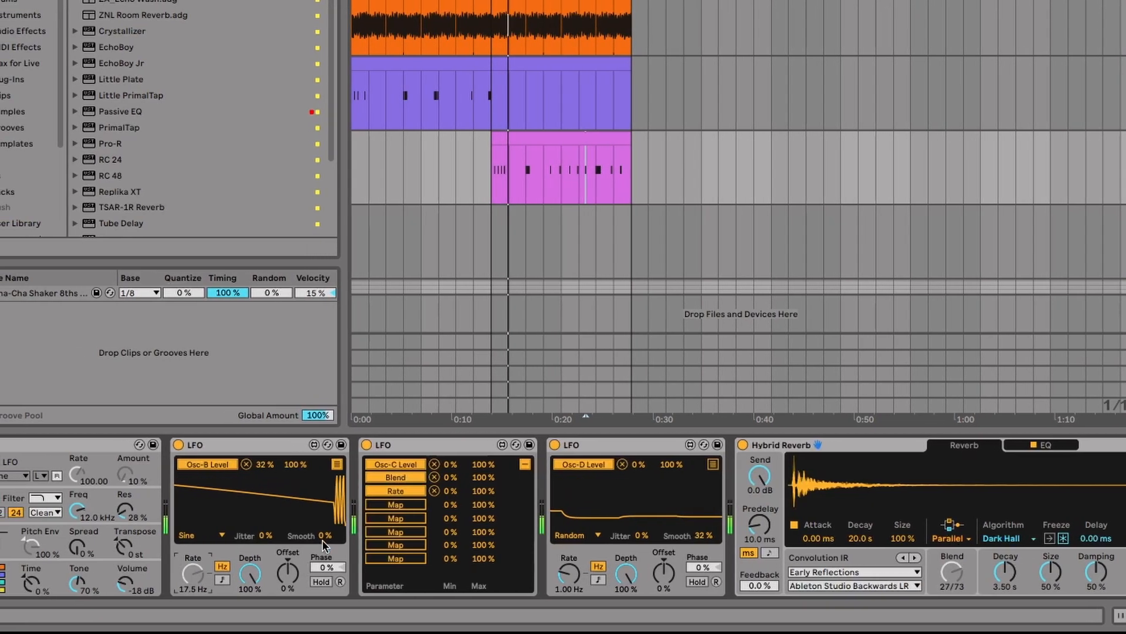
drag(493, 491, 459, 486)
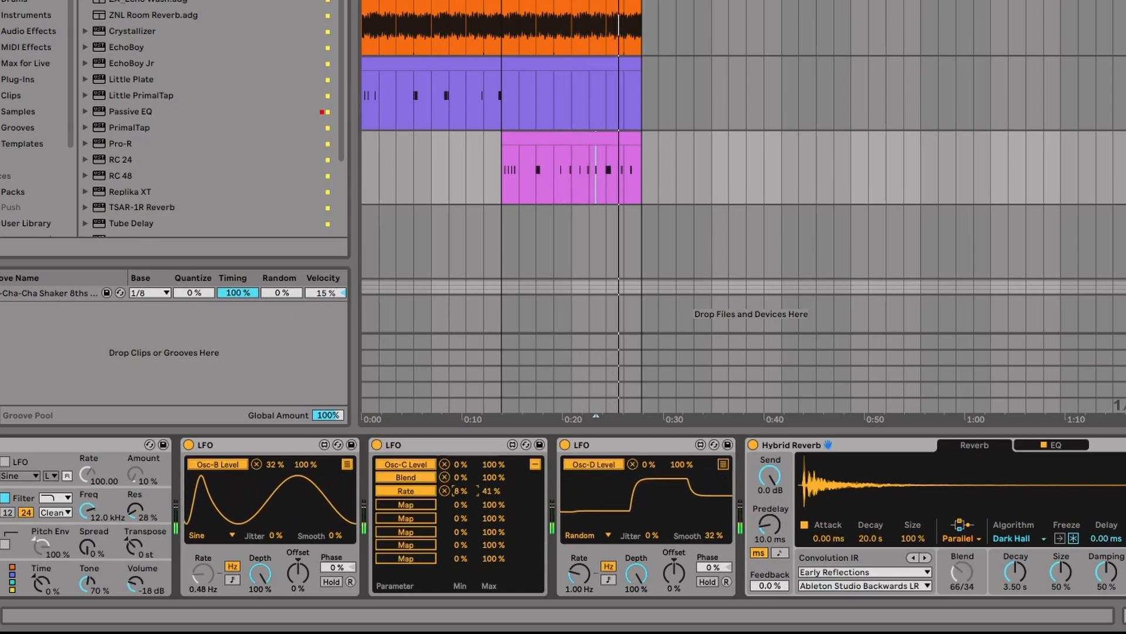
Keep the Hybrid Reverb's Dark Hall algorithm and set its convolution impulse response to Deep Stone LR.
click(1012, 538)
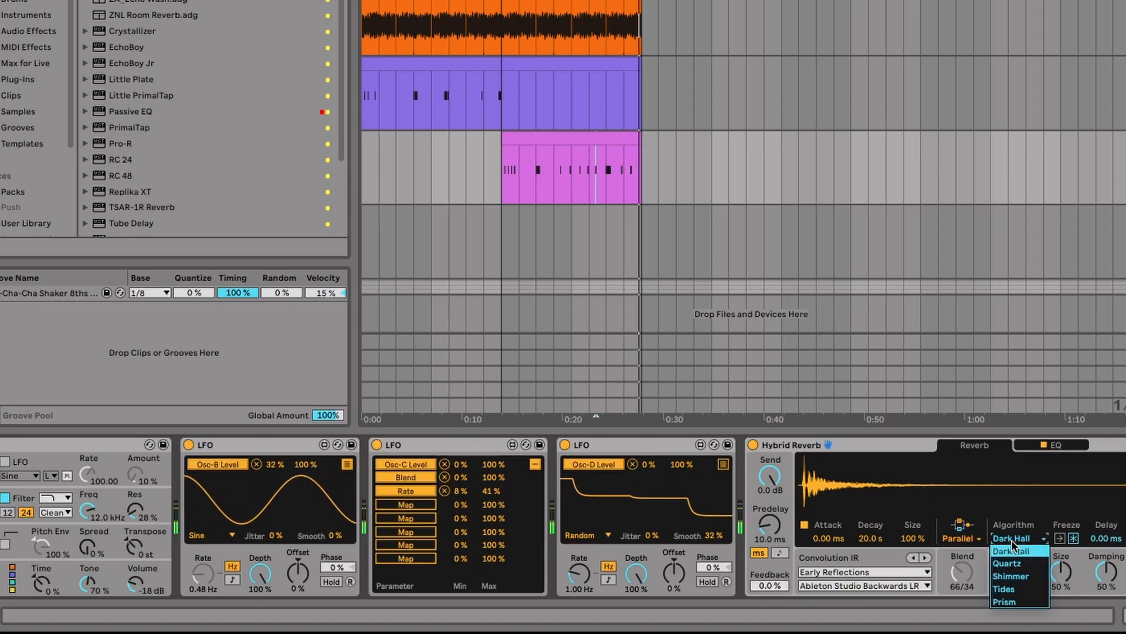
click(1012, 539)
click(876, 585)
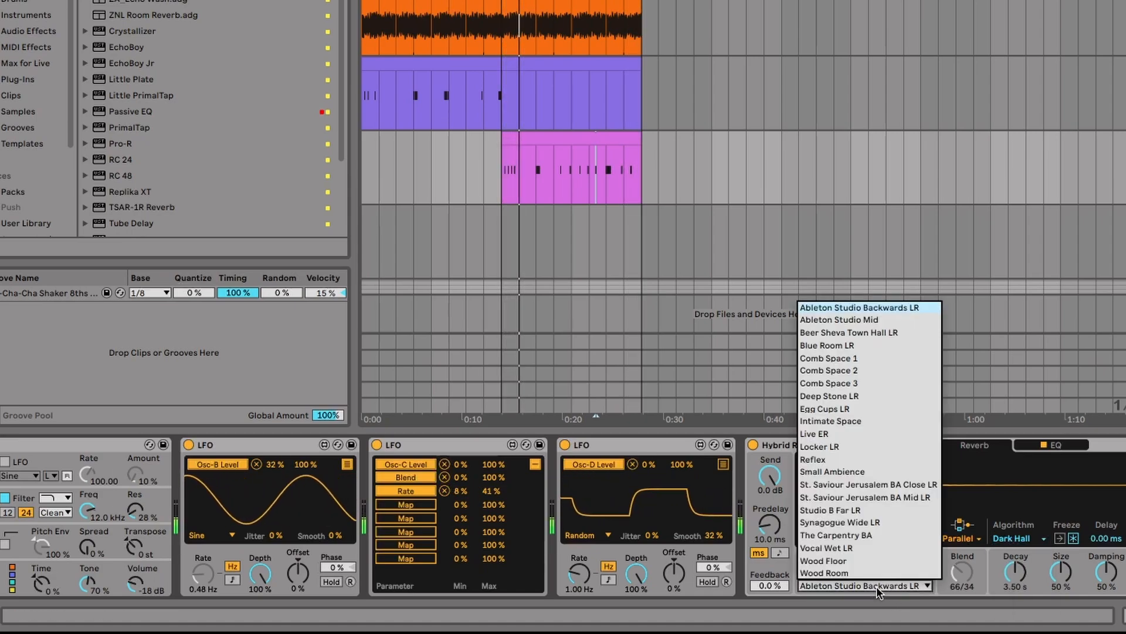
click(870, 394)
drag(956, 586, 956, 599)
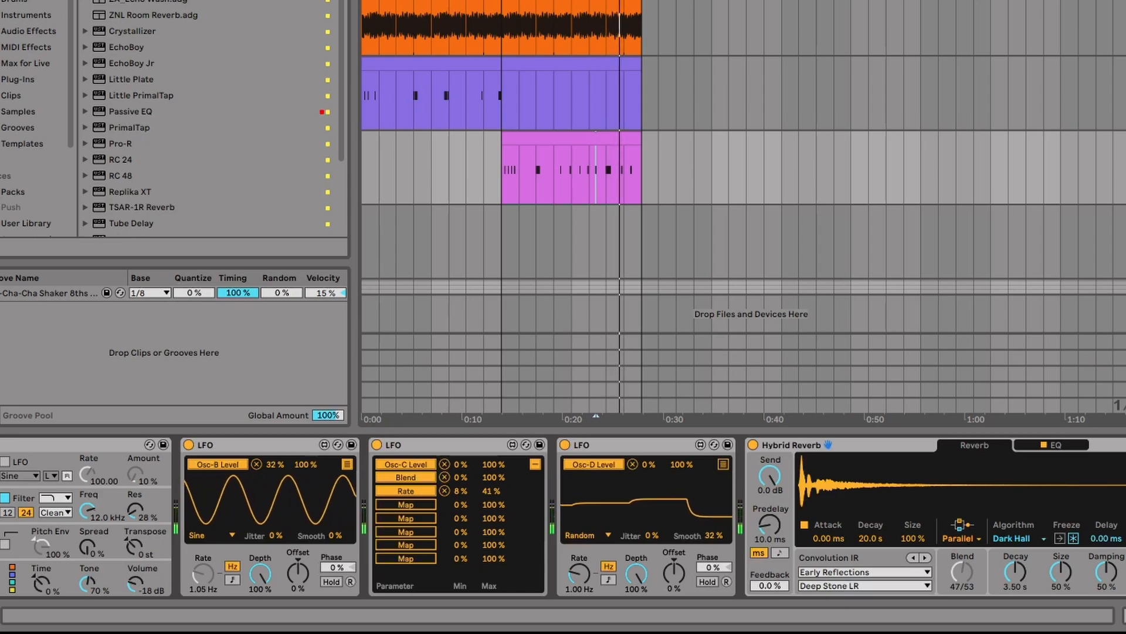
Add an Echo after the Hybrid Reverb and map the third LFO to Echo's reverb decay.
scroll(563, 516, right, 2)
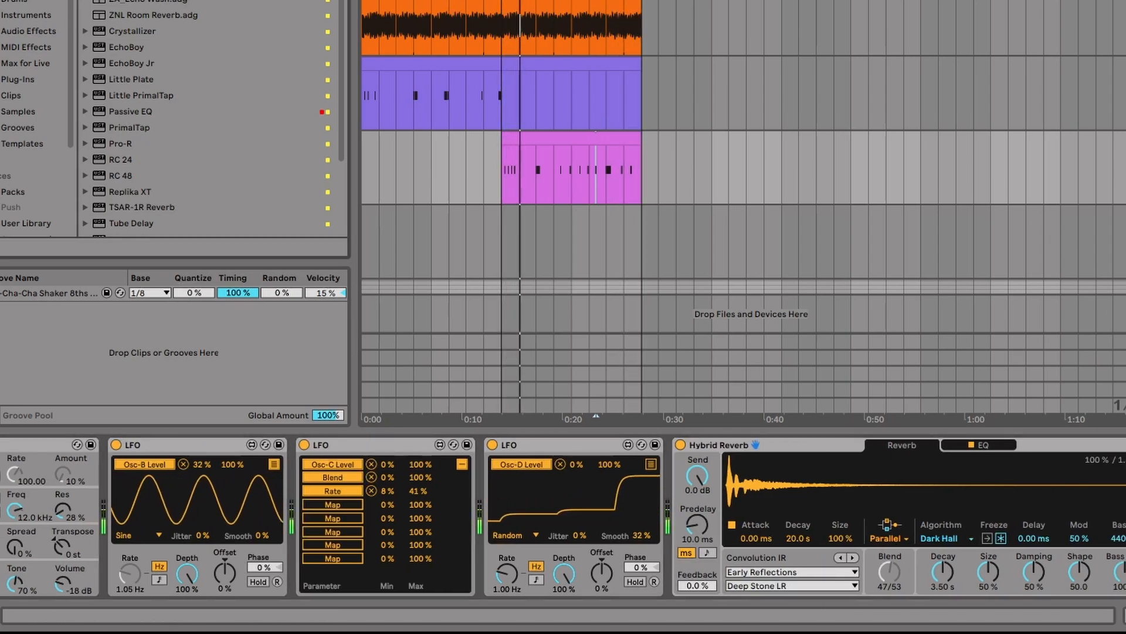
key(Return)
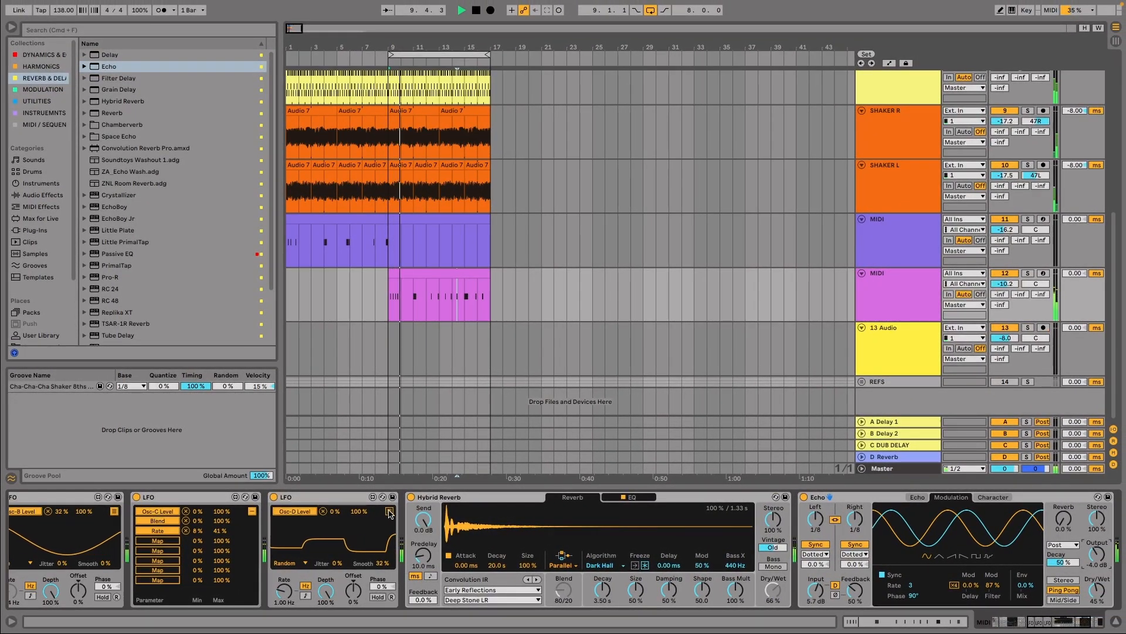
click(389, 512)
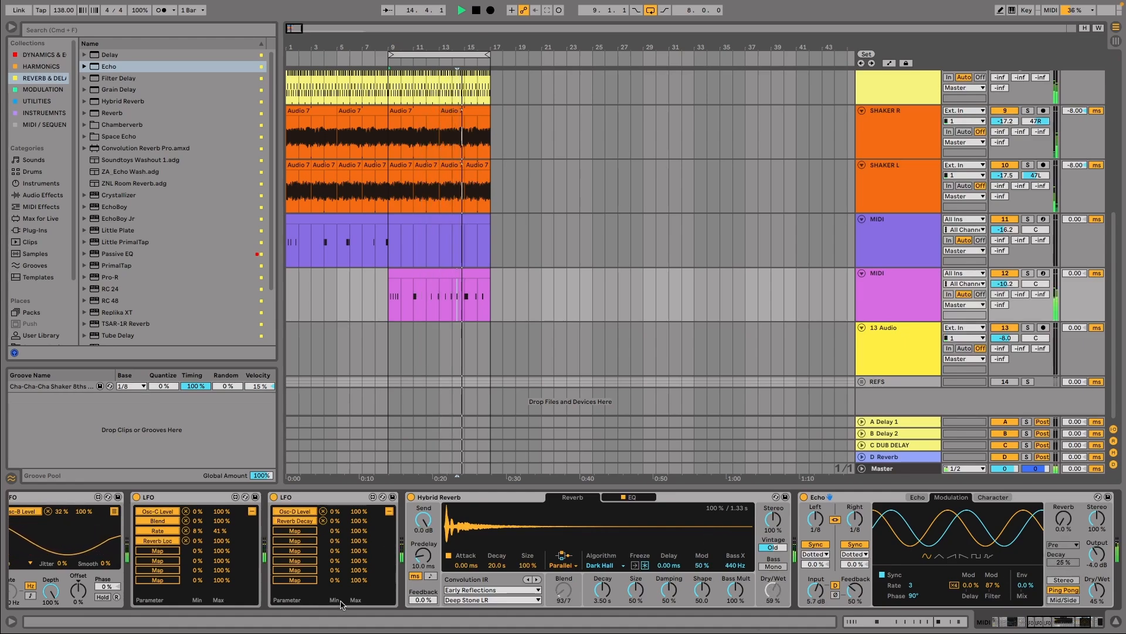
Map the first LFO to Echo's reverb level with a 100% minimum and a 43% maximum.
click(114, 511)
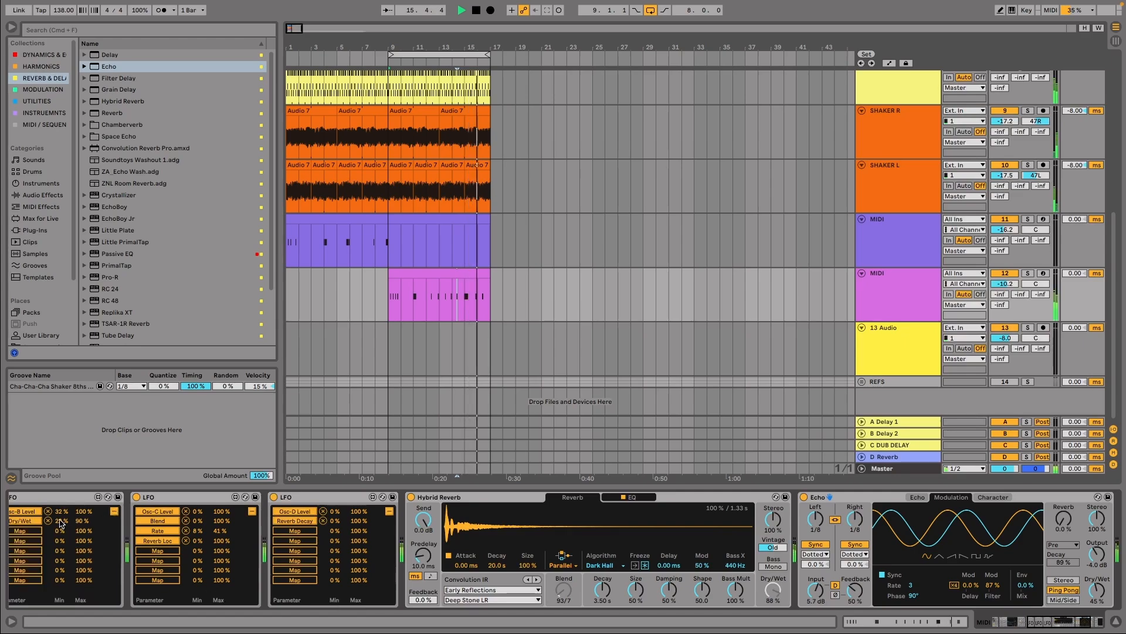
click(1063, 518)
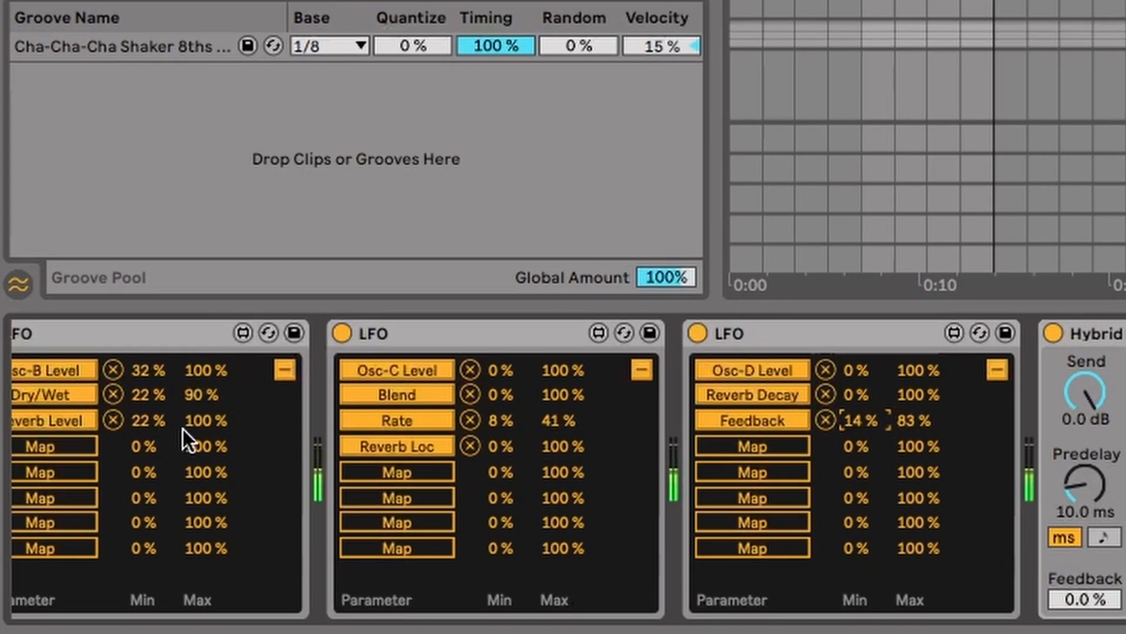
drag(170, 421, 170, 375)
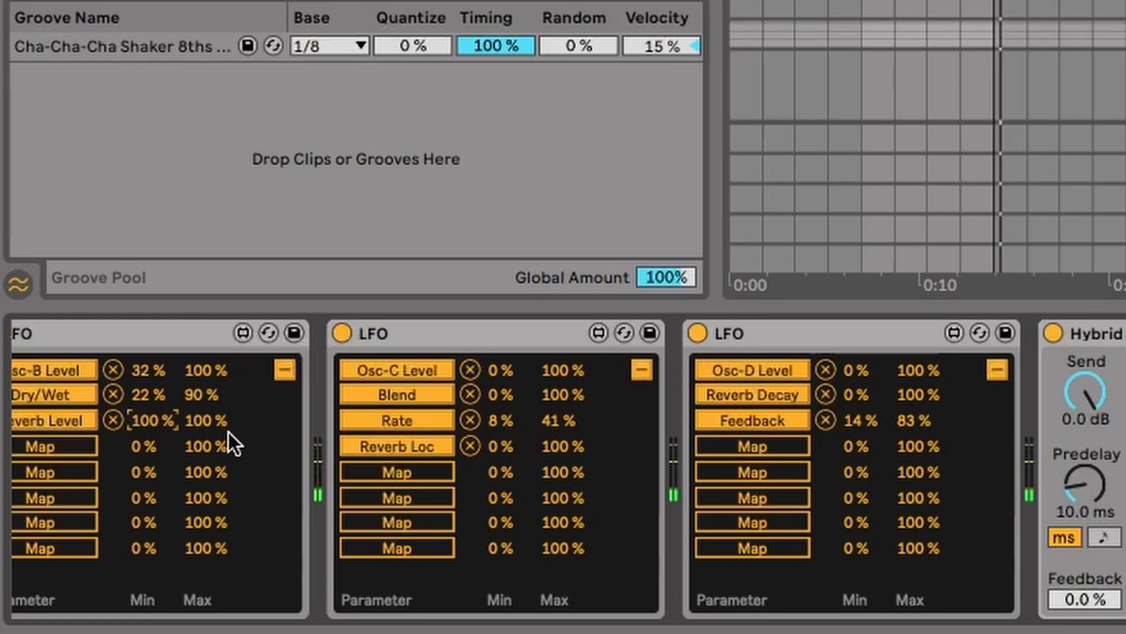
drag(215, 420, 215, 450)
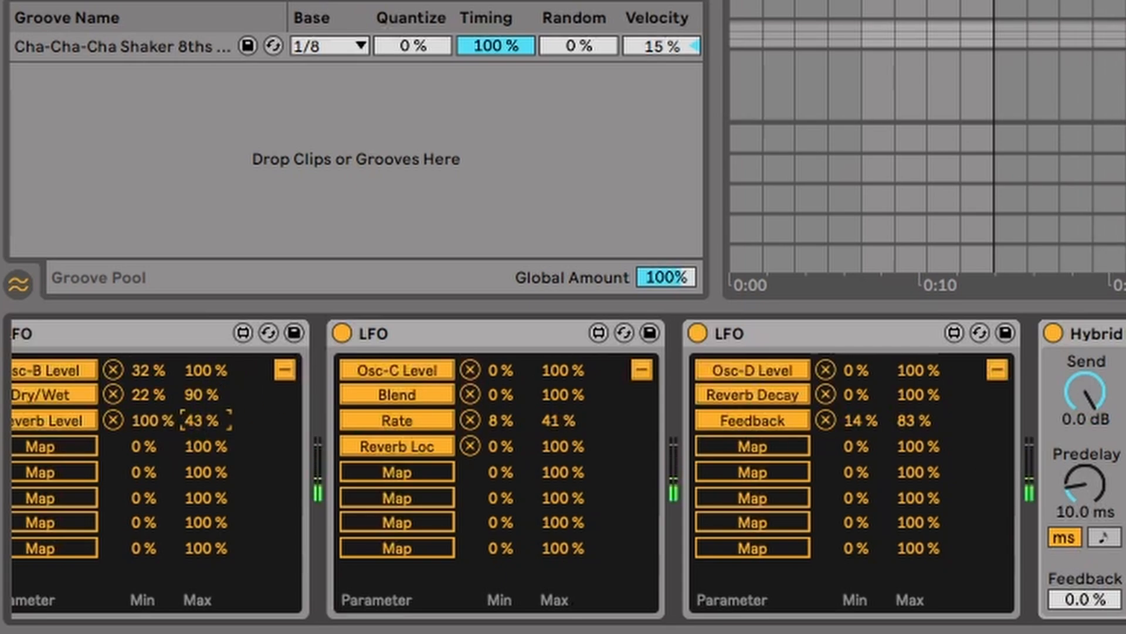
Set the second LFO's Rate mapping to a 2% minimum and a 21% maximum, checking the first LFO's waveform.
scroll(563, 469, left, 20)
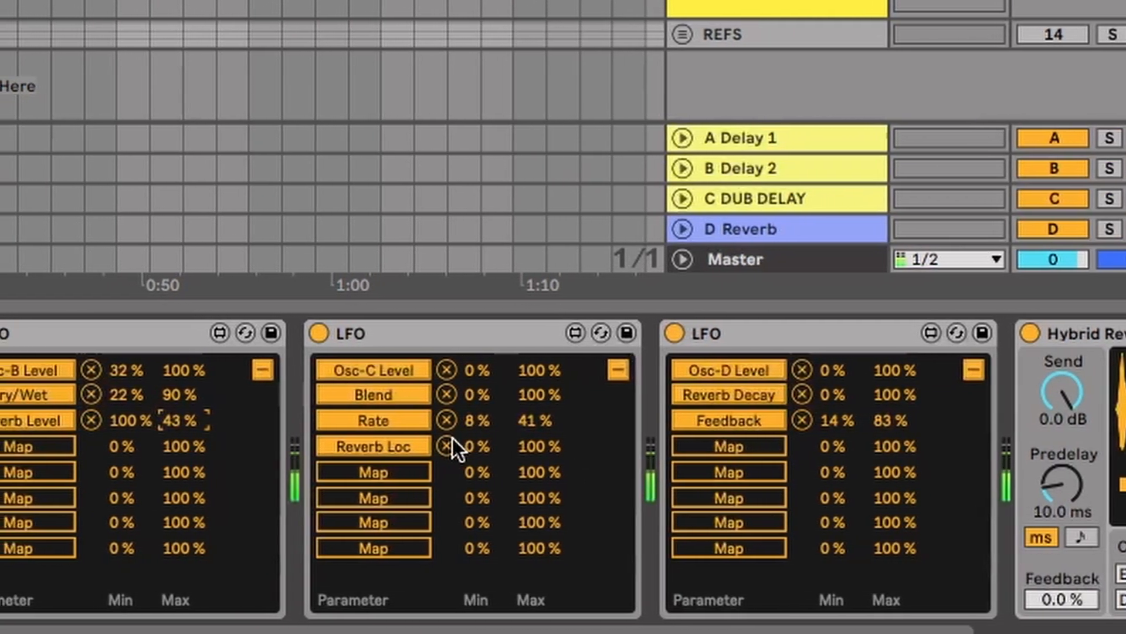
drag(527, 420, 557, 433)
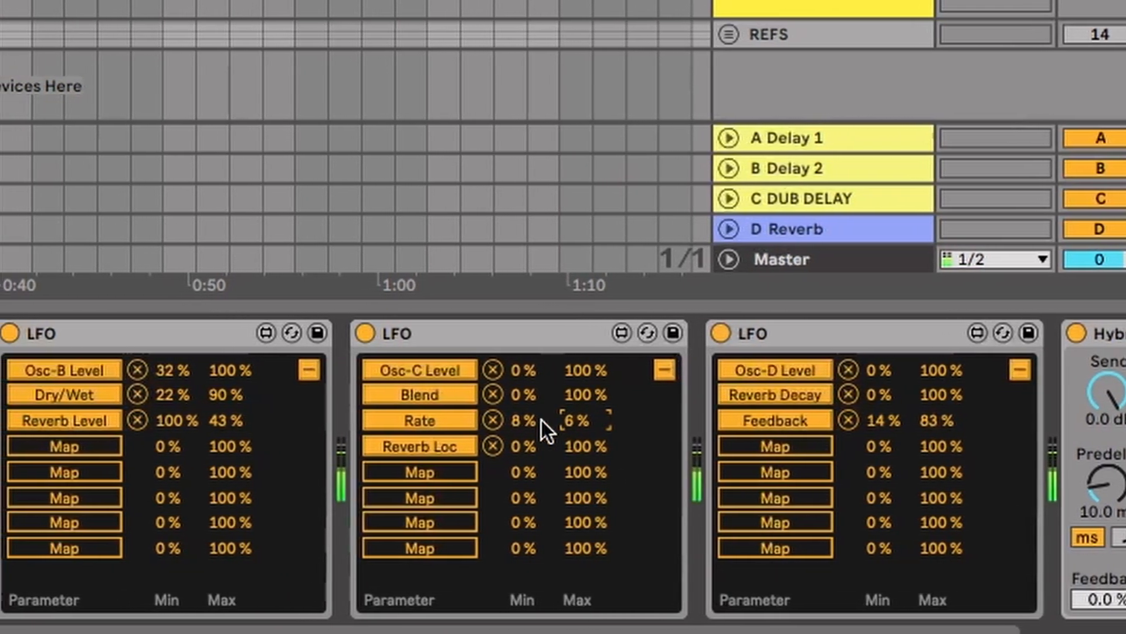
click(295, 370)
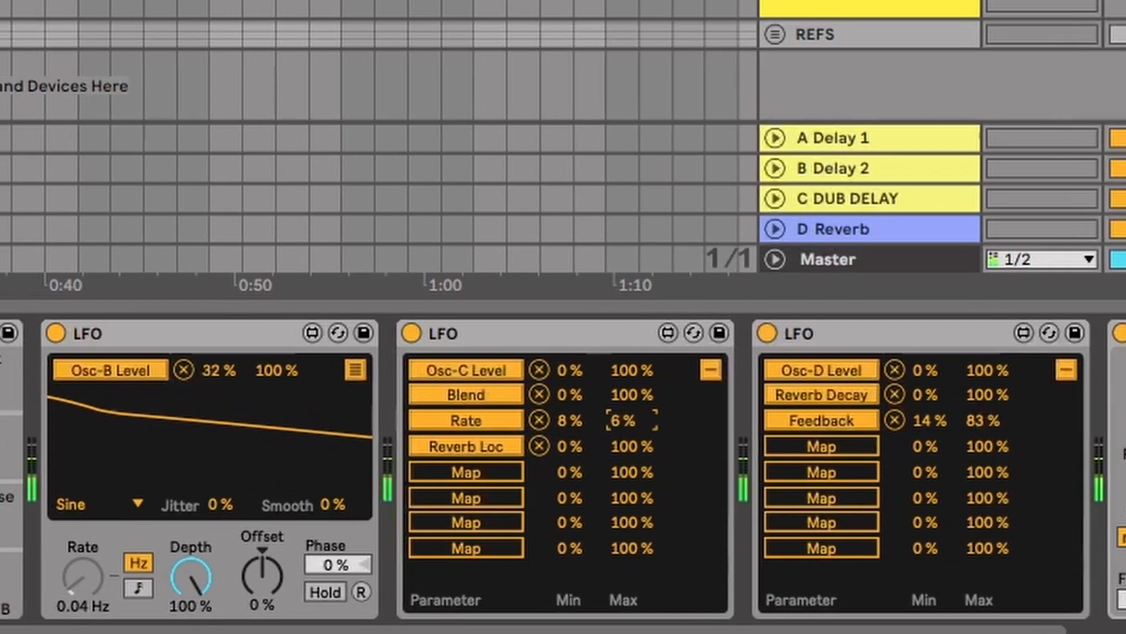
click(611, 420)
drag(657, 420, 699, 421)
click(666, 424)
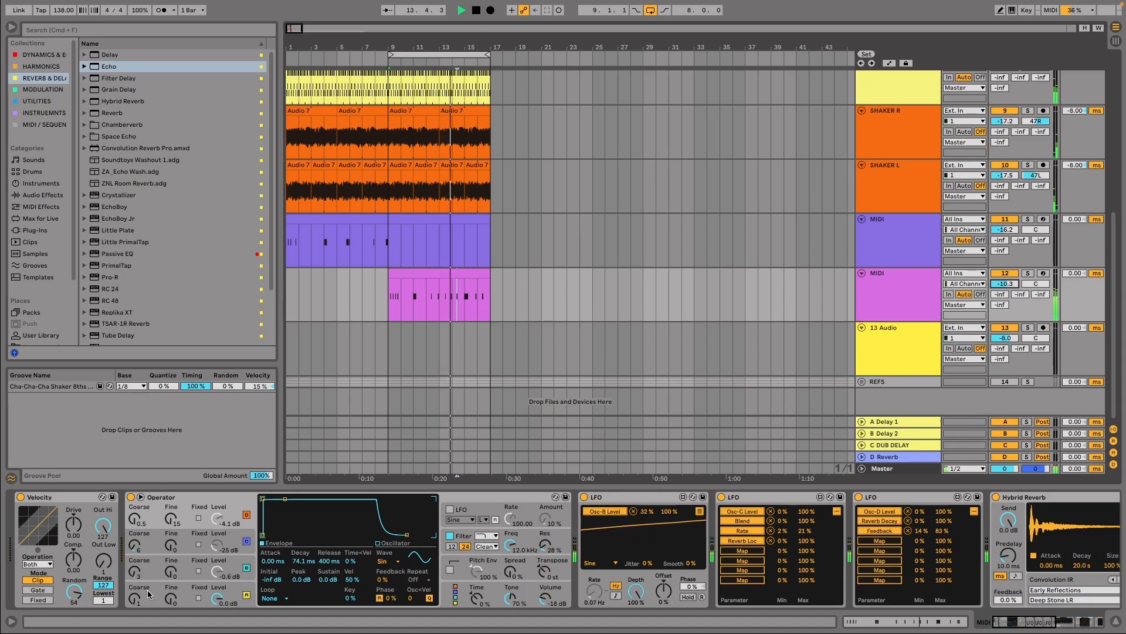
Set Operator's envelope velocity sensitivity to 73% for oscillator B, 98% for oscillator C and 86% for oscillator D.
click(183, 568)
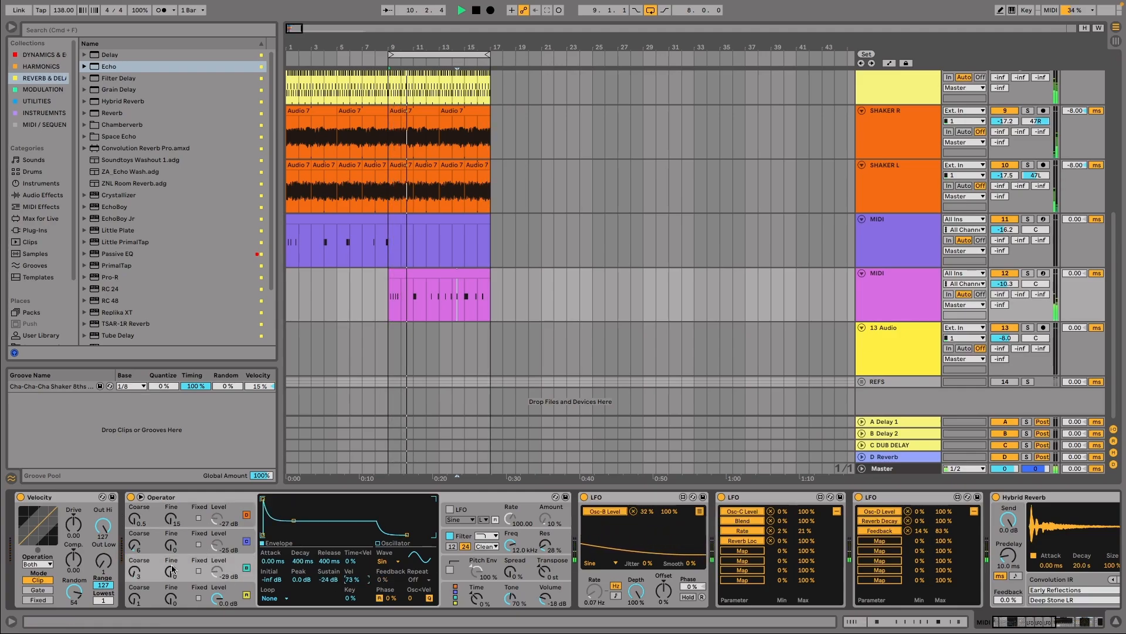
click(188, 544)
drag(352, 579, 351, 560)
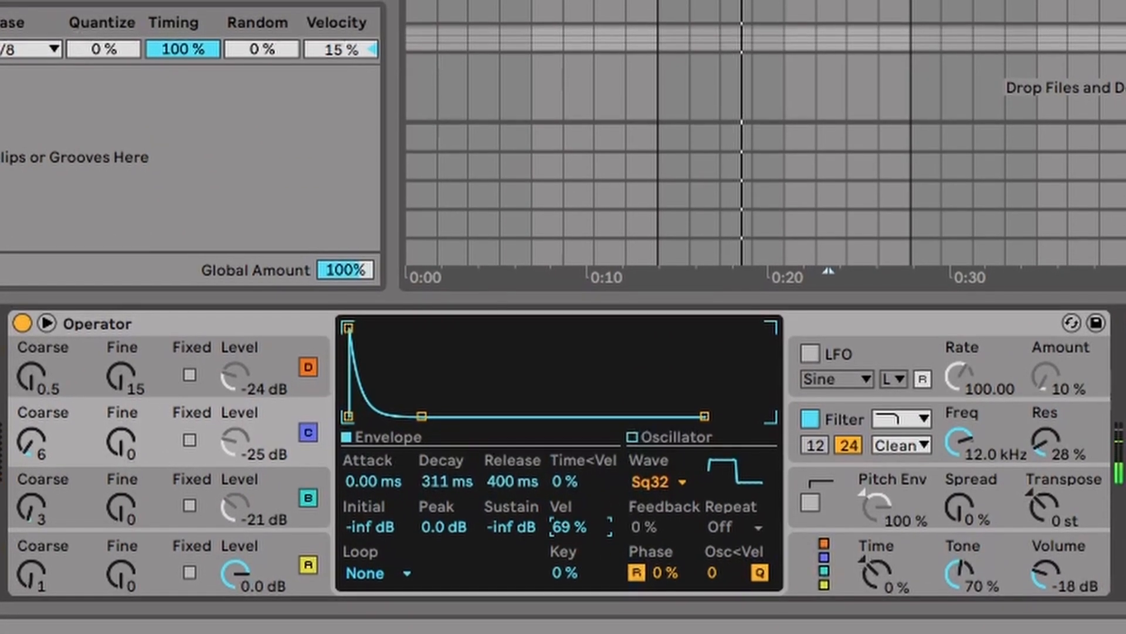
drag(574, 522, 578, 524)
click(150, 426)
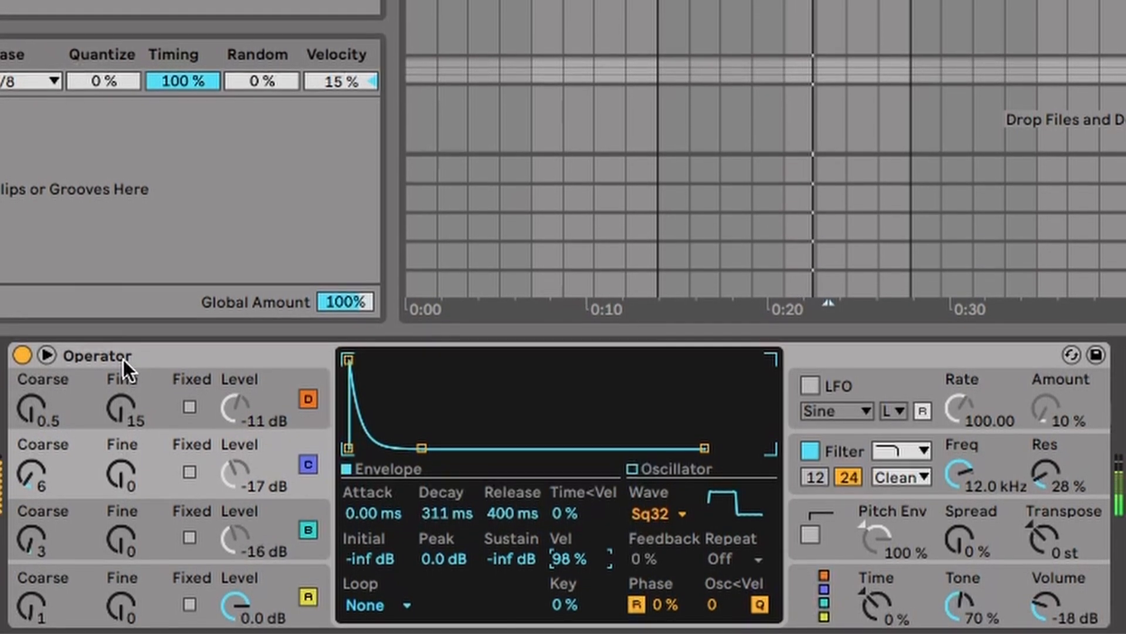
click(153, 376)
drag(567, 565, 568, 557)
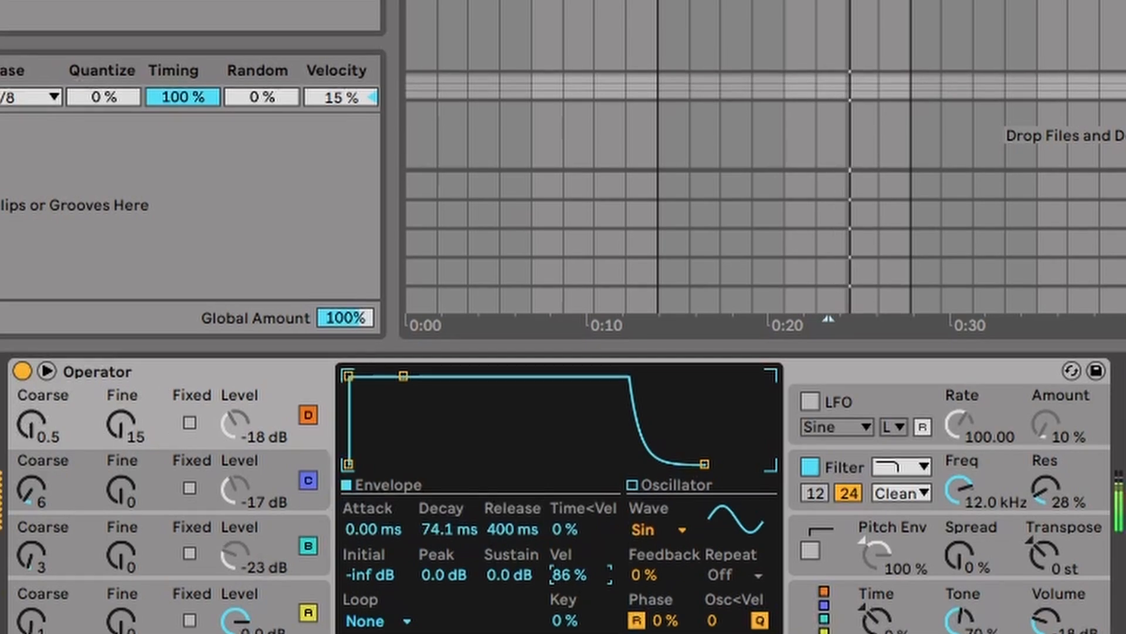
Examine Operator's LFO, pitch and global settings, the velocity routing destinations and the available filter types.
click(1002, 423)
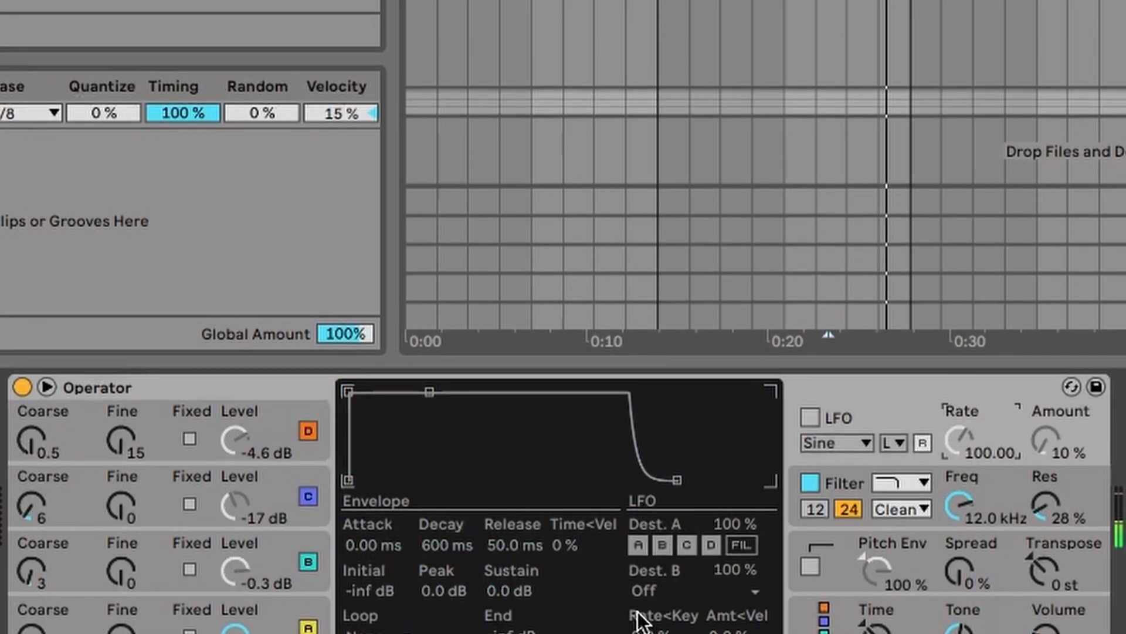
click(1081, 574)
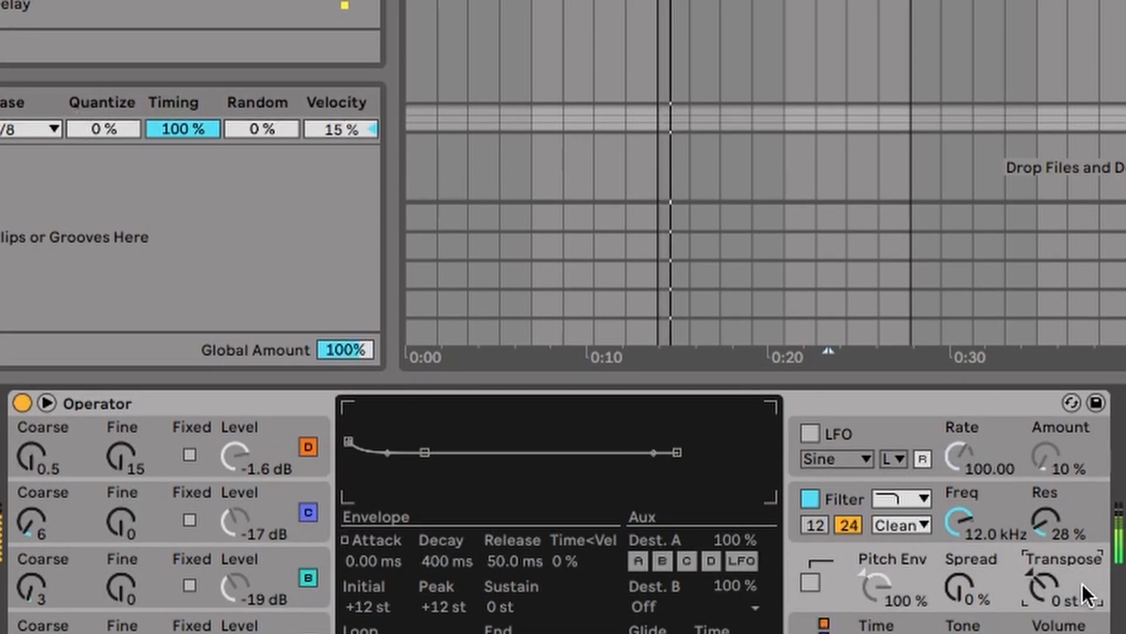
click(1067, 628)
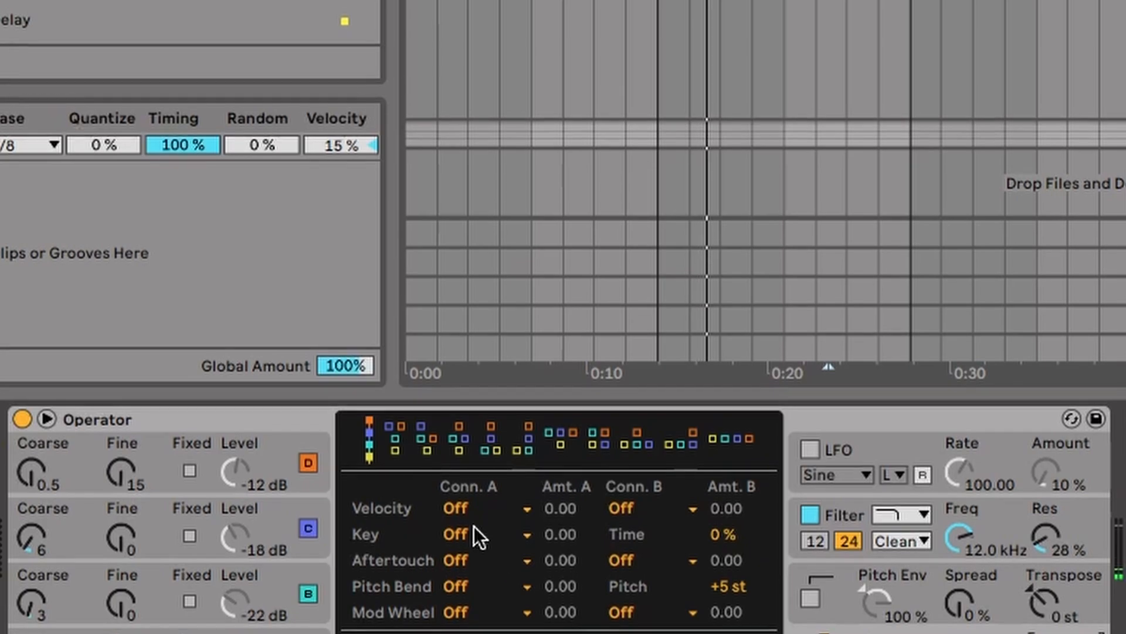
click(476, 503)
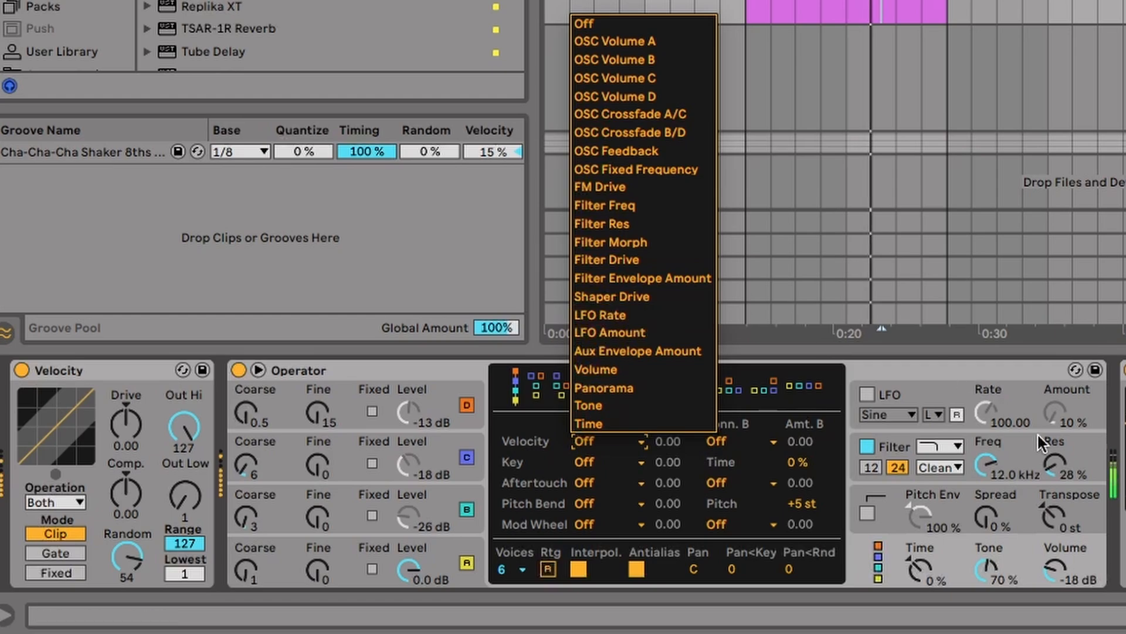
click(1013, 443)
click(935, 446)
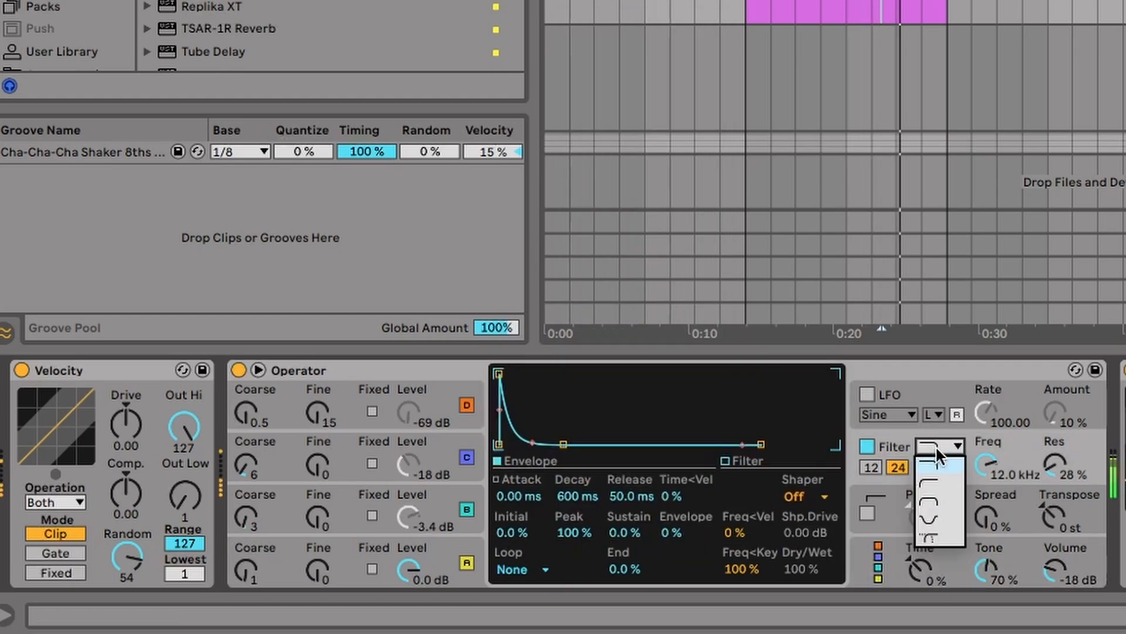
click(936, 446)
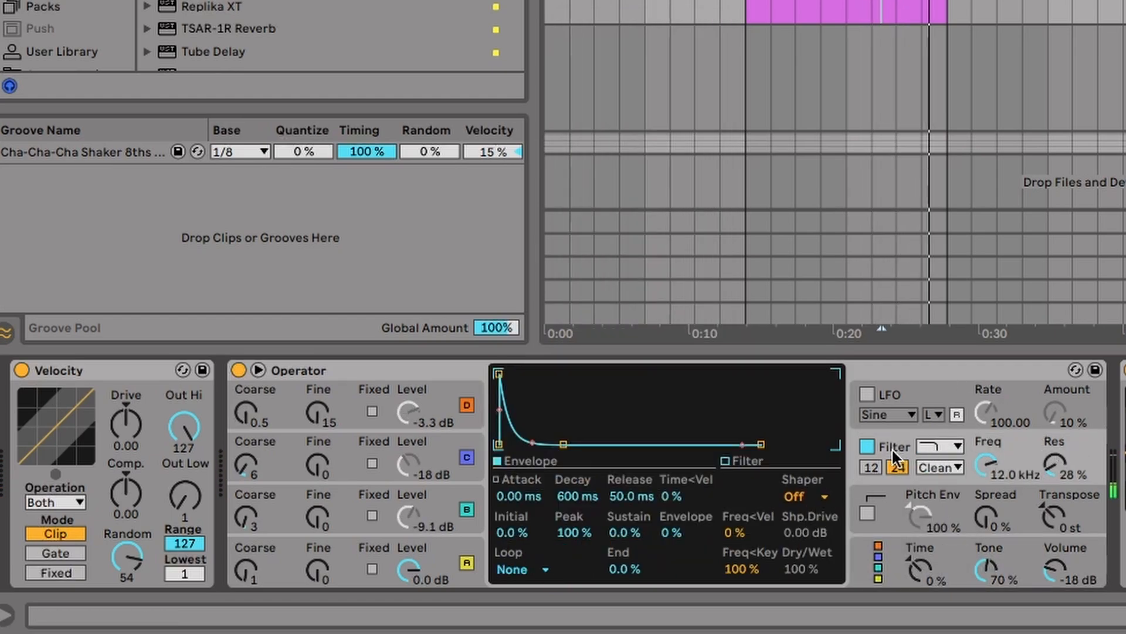
Enable Operator's LFO and leave only the filter active as destination A, excluding all four oscillators.
click(911, 391)
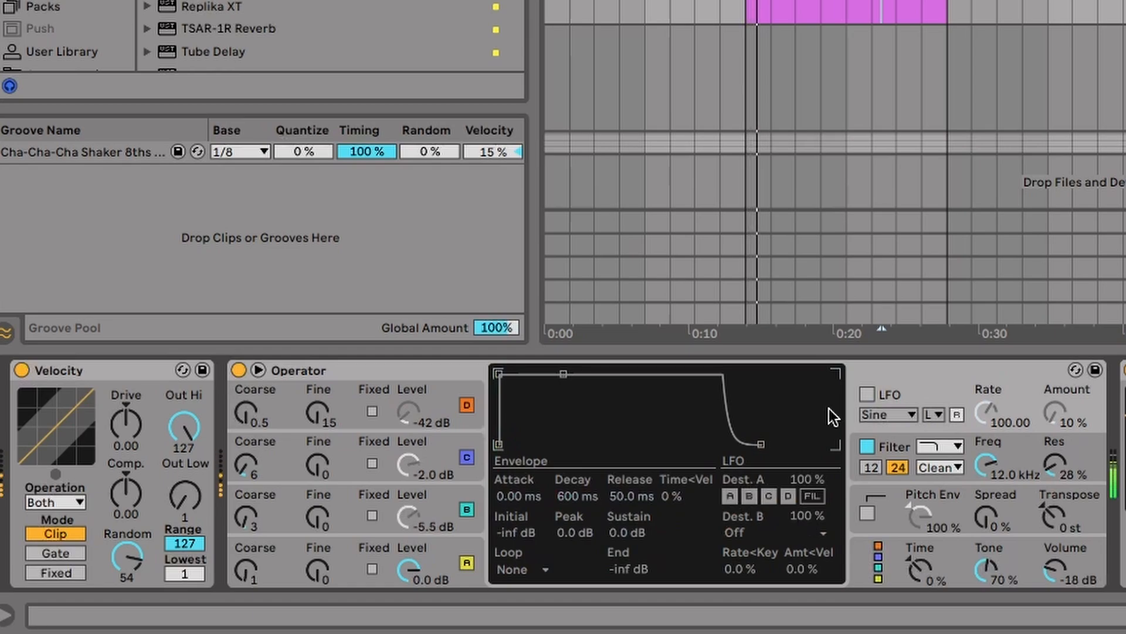
click(858, 392)
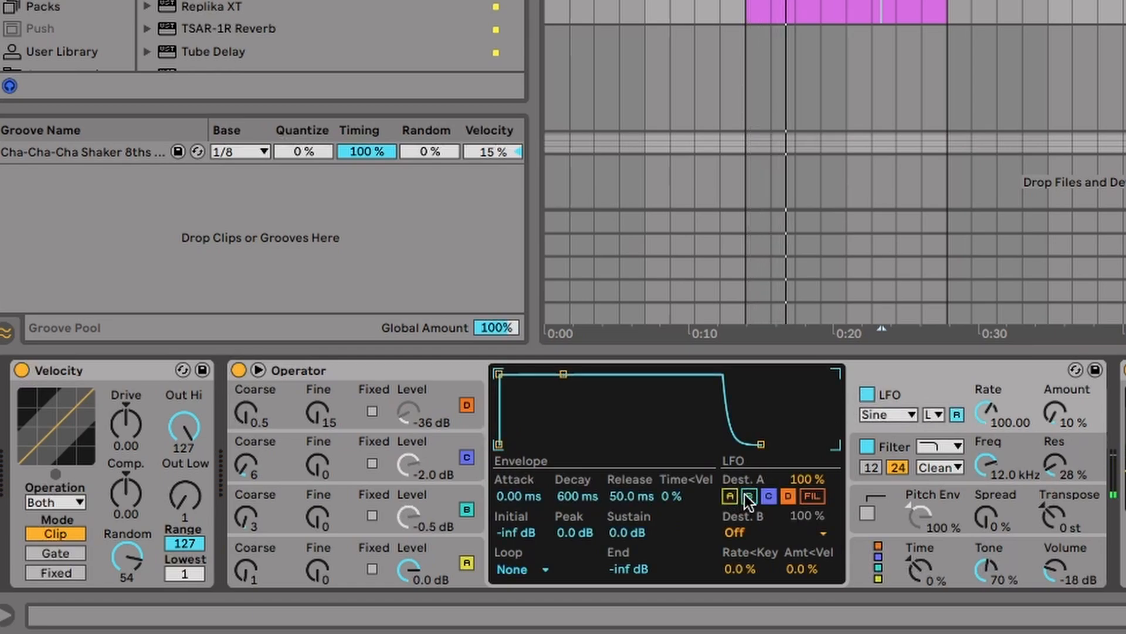
click(768, 496)
click(786, 496)
click(808, 496)
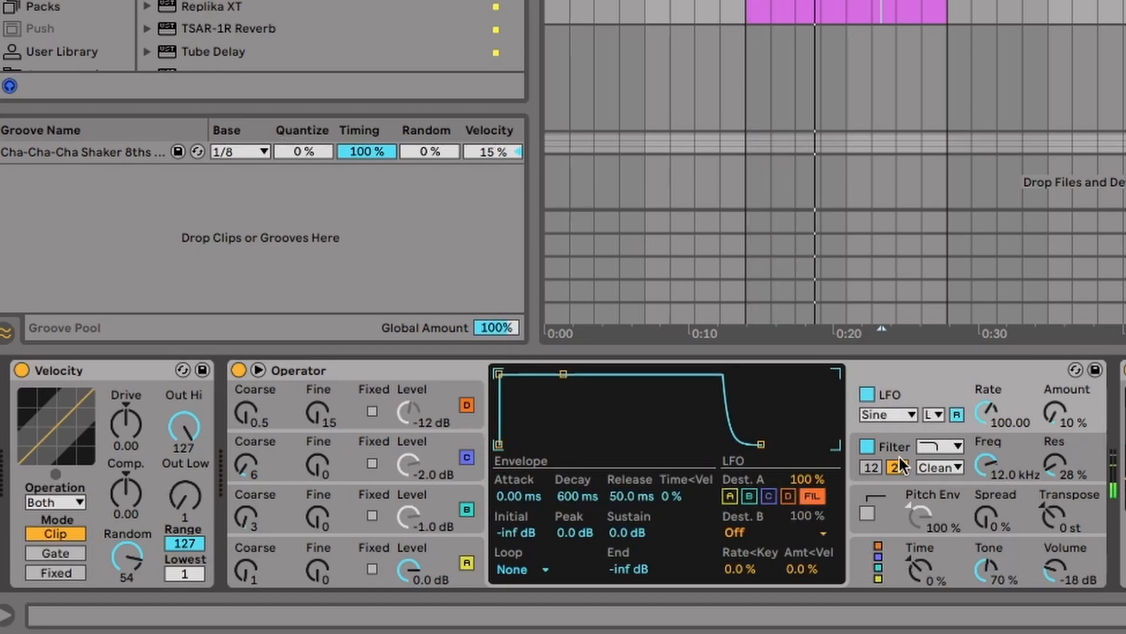
Switch Operator's filter to band-pass at 2.95 kHz and set its LFO rate to 34.27.
click(946, 449)
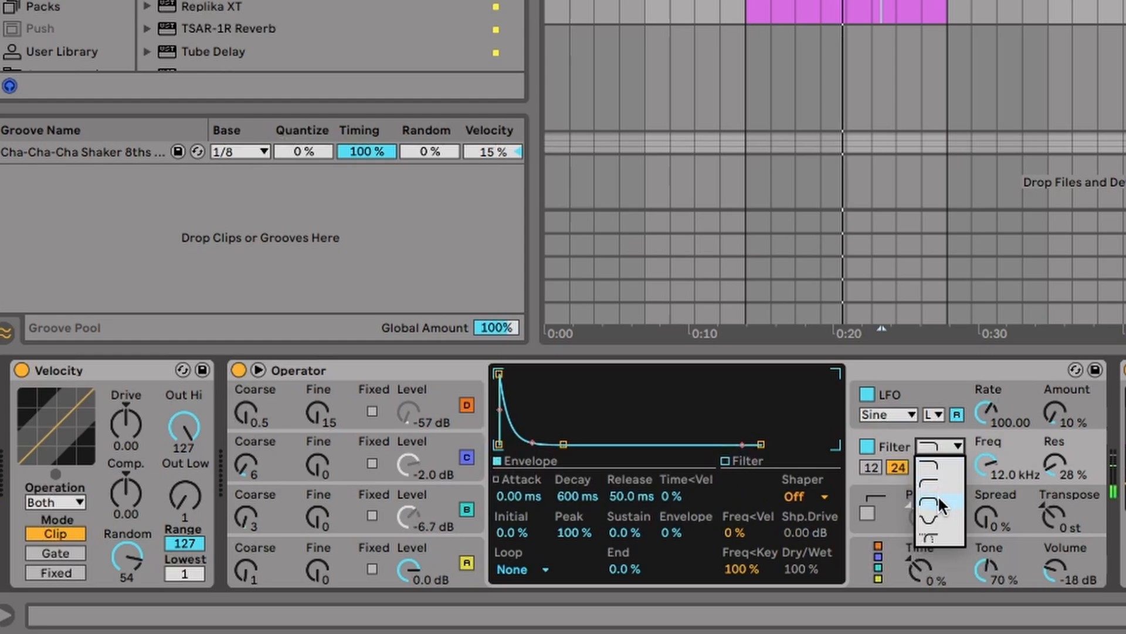
click(938, 495)
drag(984, 467, 984, 487)
drag(987, 418, 987, 446)
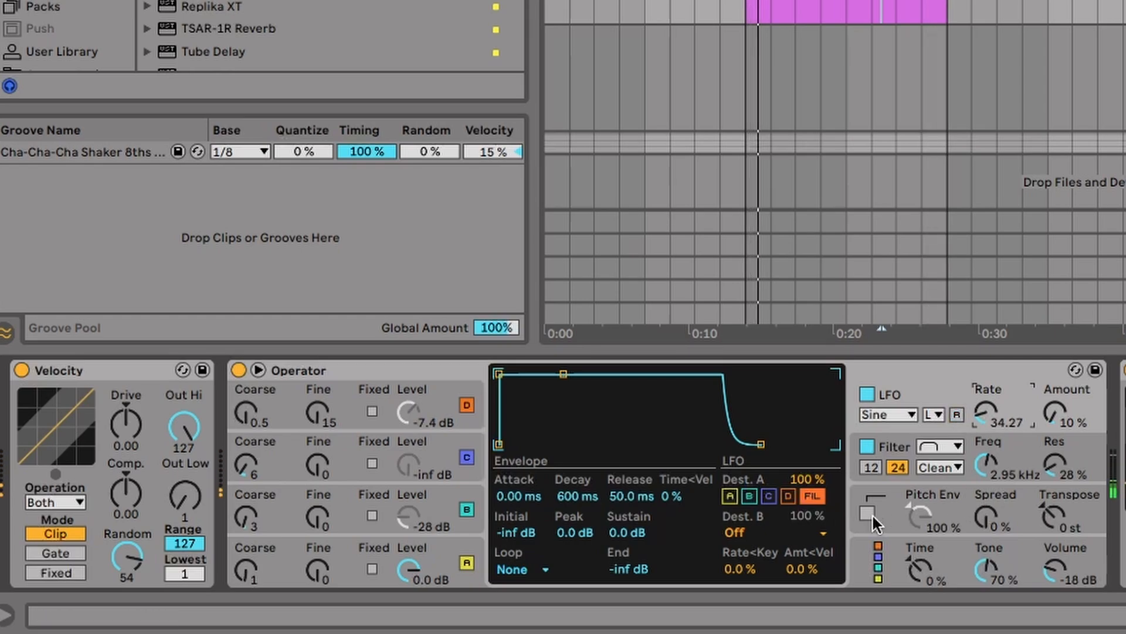
Route the Operator LFO's destination B to Filter Drive and switch the filter circuit to OSR.
click(745, 534)
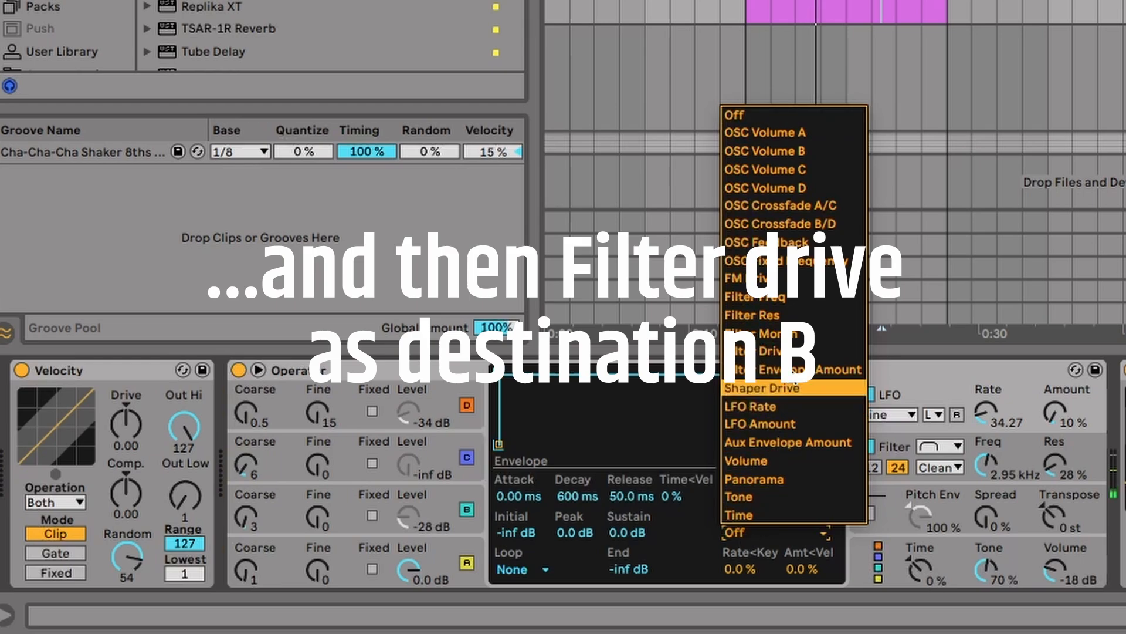
click(793, 352)
click(938, 467)
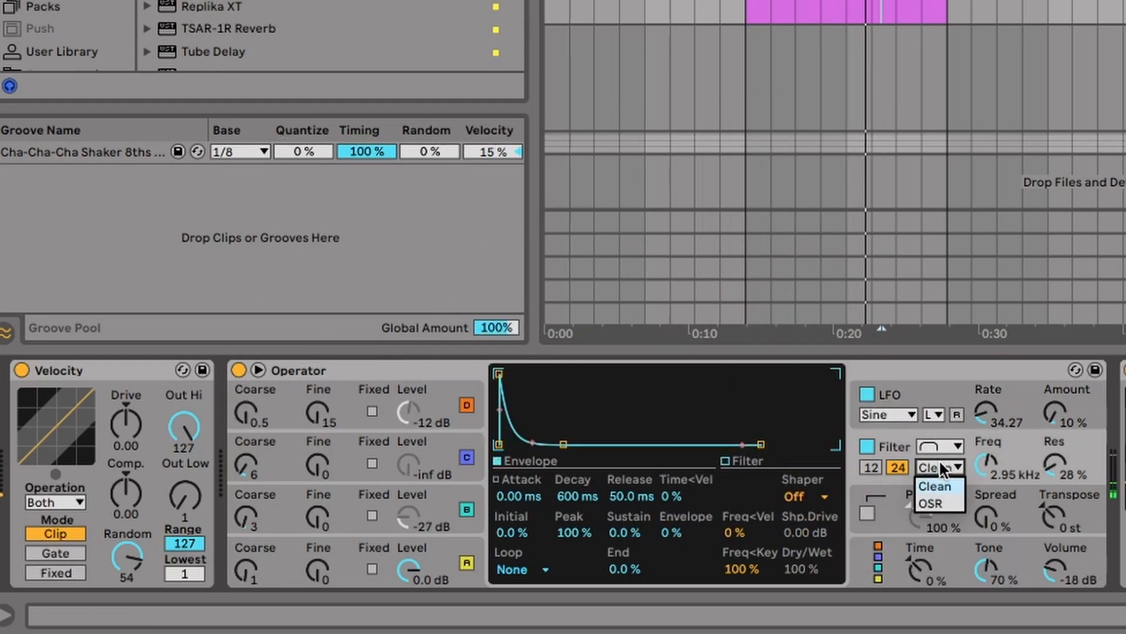
click(942, 504)
Set the filter's shaper to Soft, with 1.88 dB filter drive and 2.62 dB shaper drive.
click(814, 501)
click(816, 518)
drag(747, 497, 746, 484)
drag(803, 535, 804, 518)
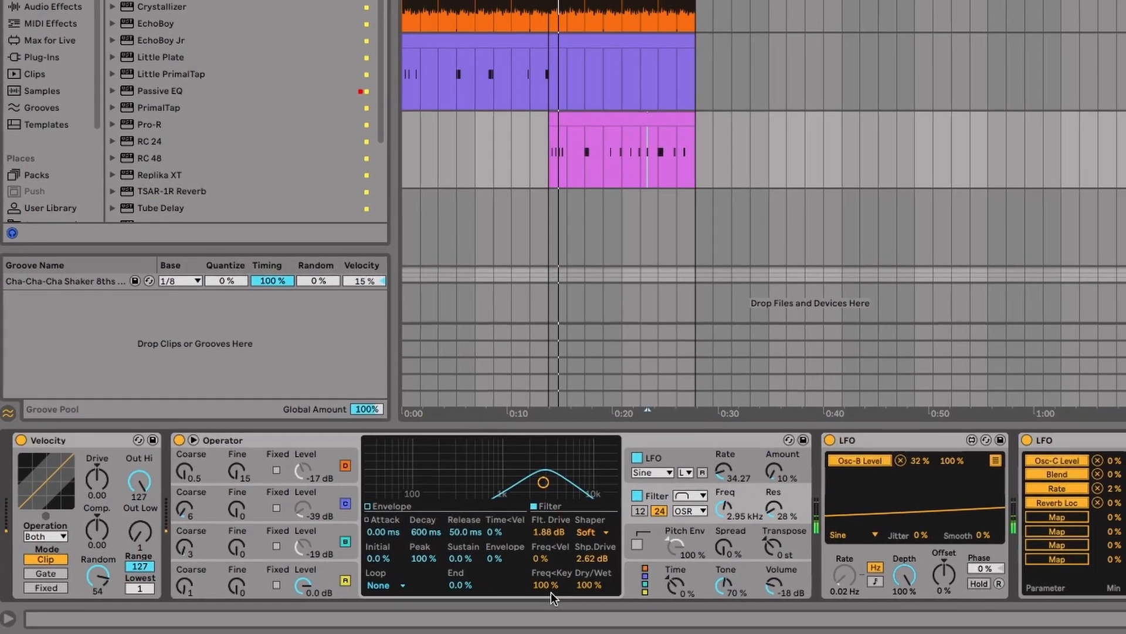
Set the filter's frequency velocity sensitivity to 24%, its frequency to 763 Hz and its resonance to 45%.
drag(542, 558, 541, 551)
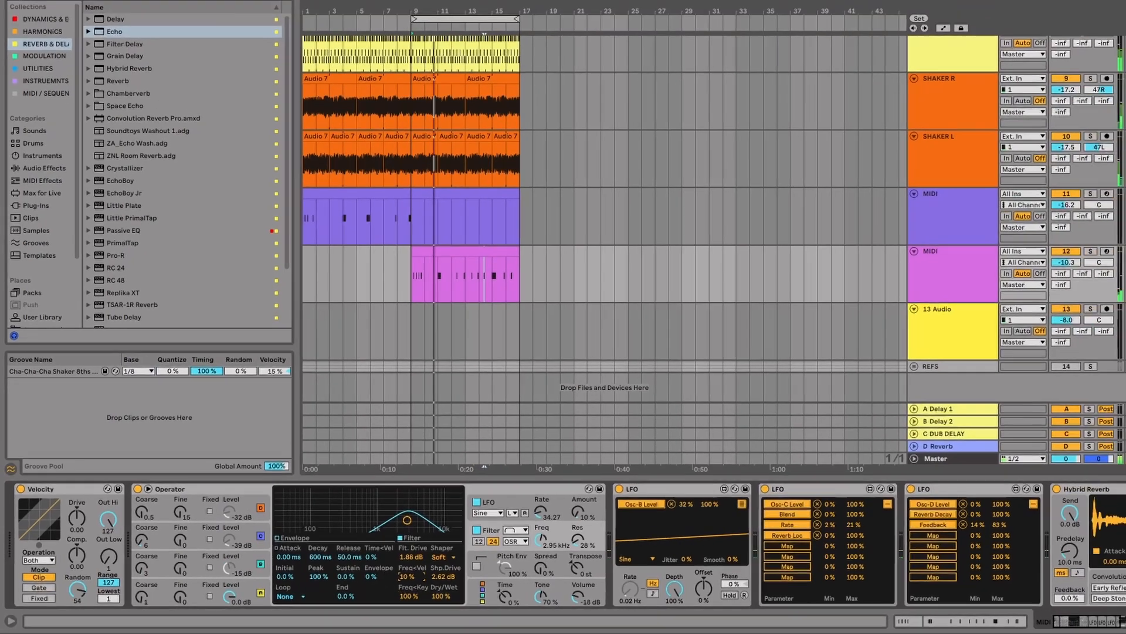
drag(409, 576, 409, 575)
drag(408, 519, 369, 517)
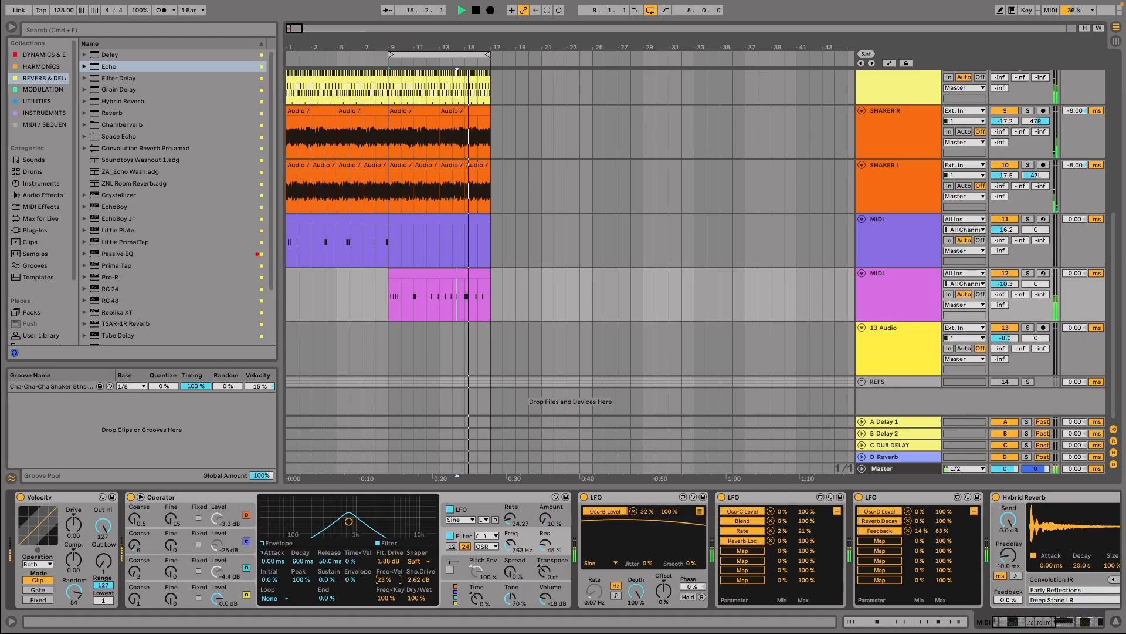
Map the first LFO device to Operator's filter envelope amount.
click(262, 543)
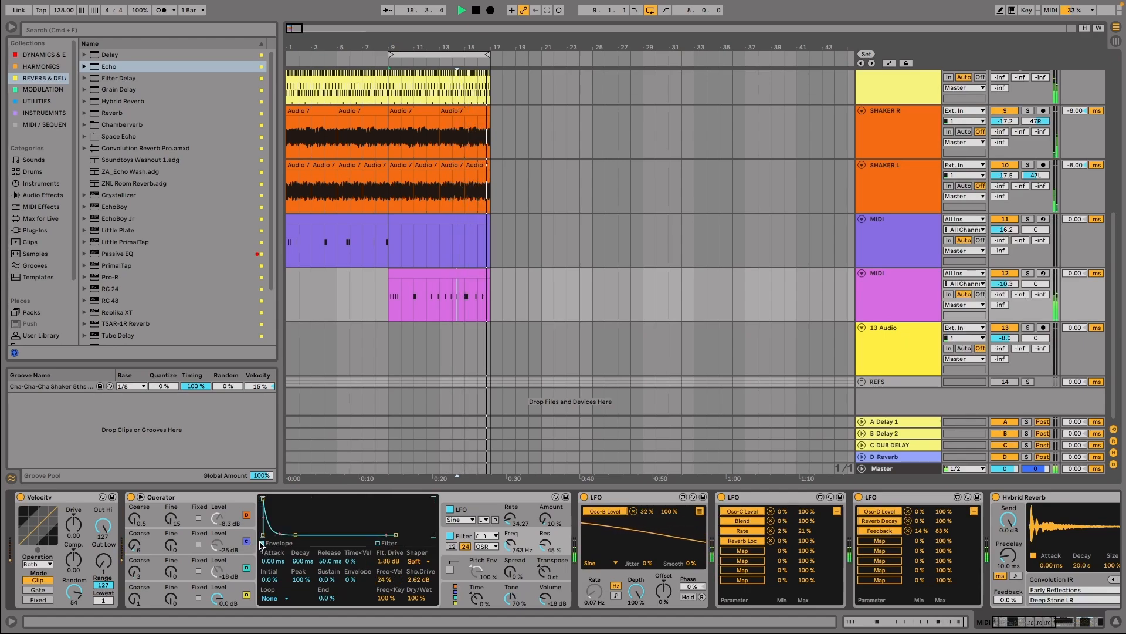
click(700, 513)
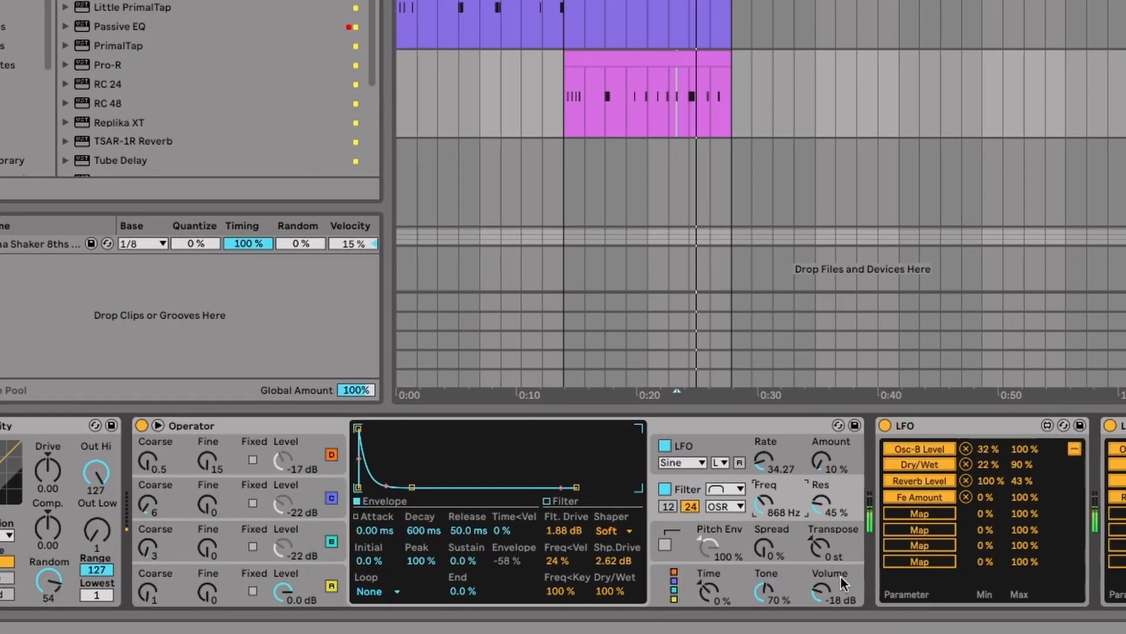
Keep Filter Drive as the Operator LFO's destination B and set the LFO amount to 79%.
click(686, 444)
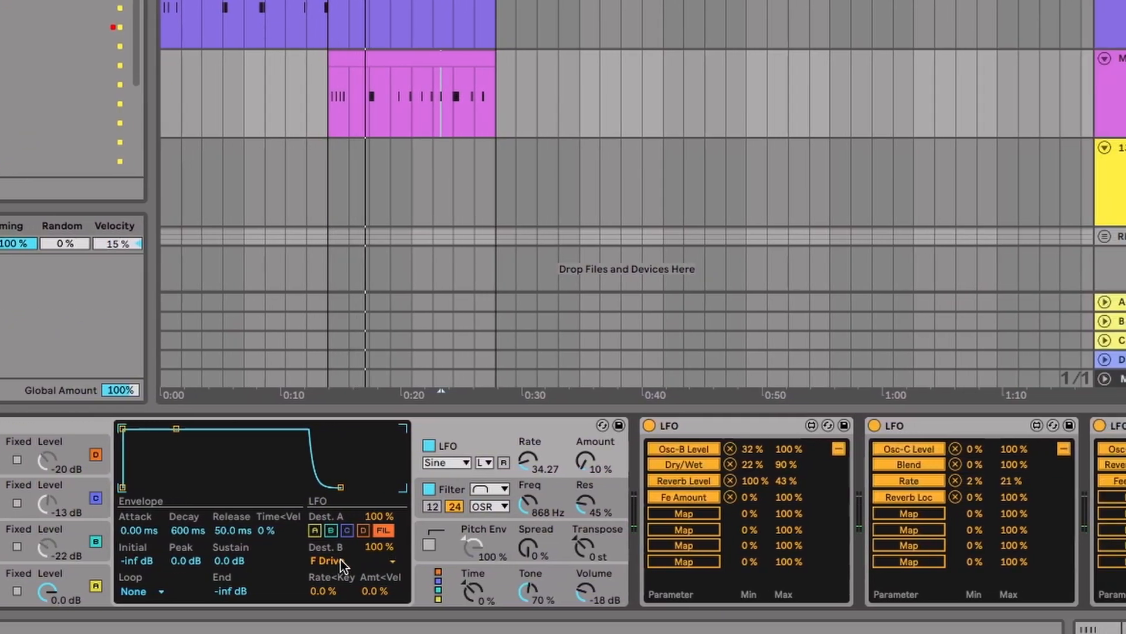
click(341, 561)
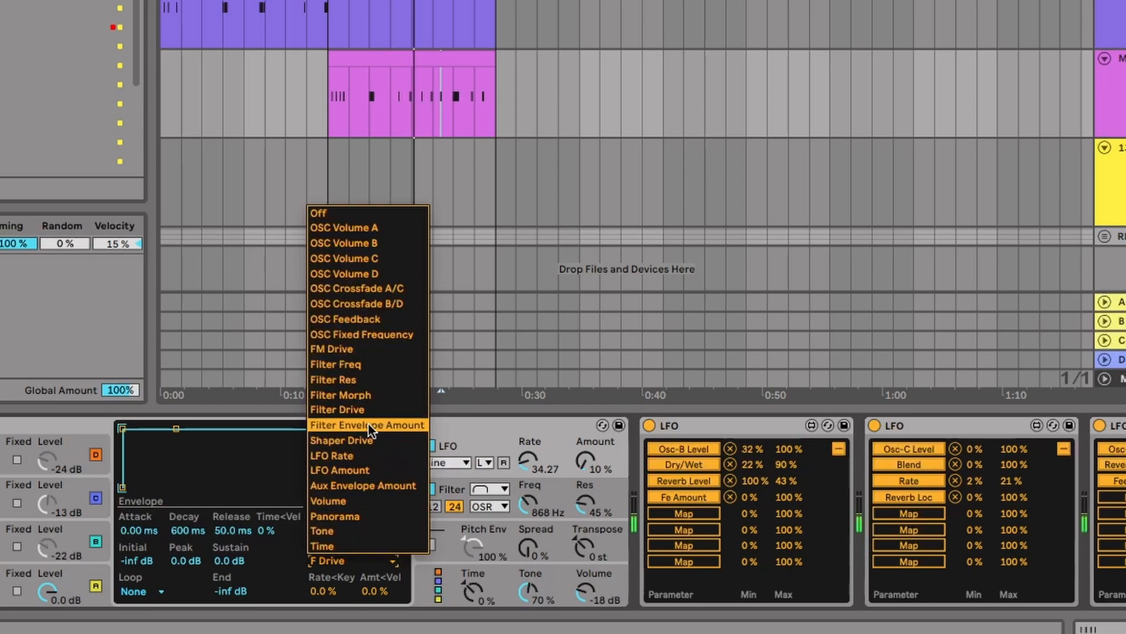
click(363, 408)
drag(585, 461, 586, 422)
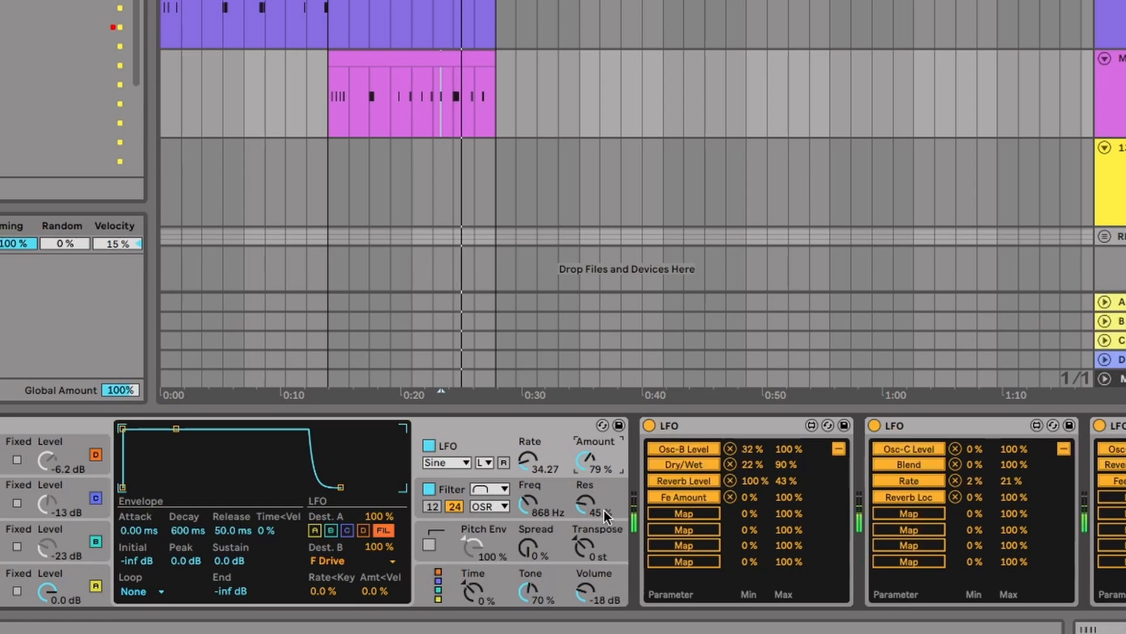
Route Operator's velocity to Time at 90.62 and to OSC Feedback at -89.06.
click(606, 545)
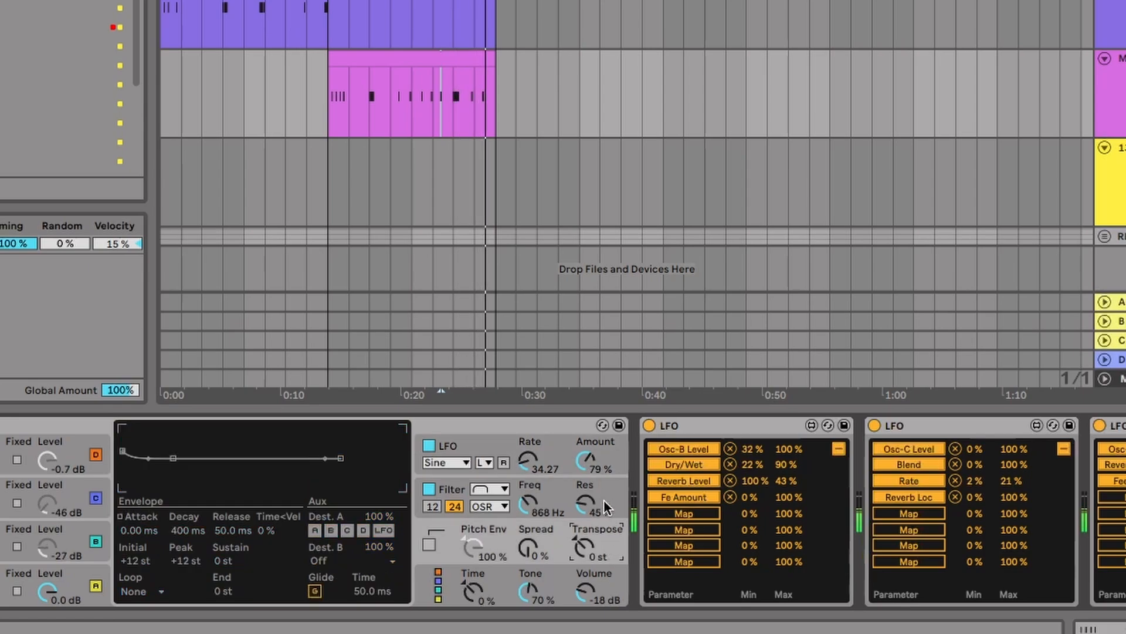
click(593, 576)
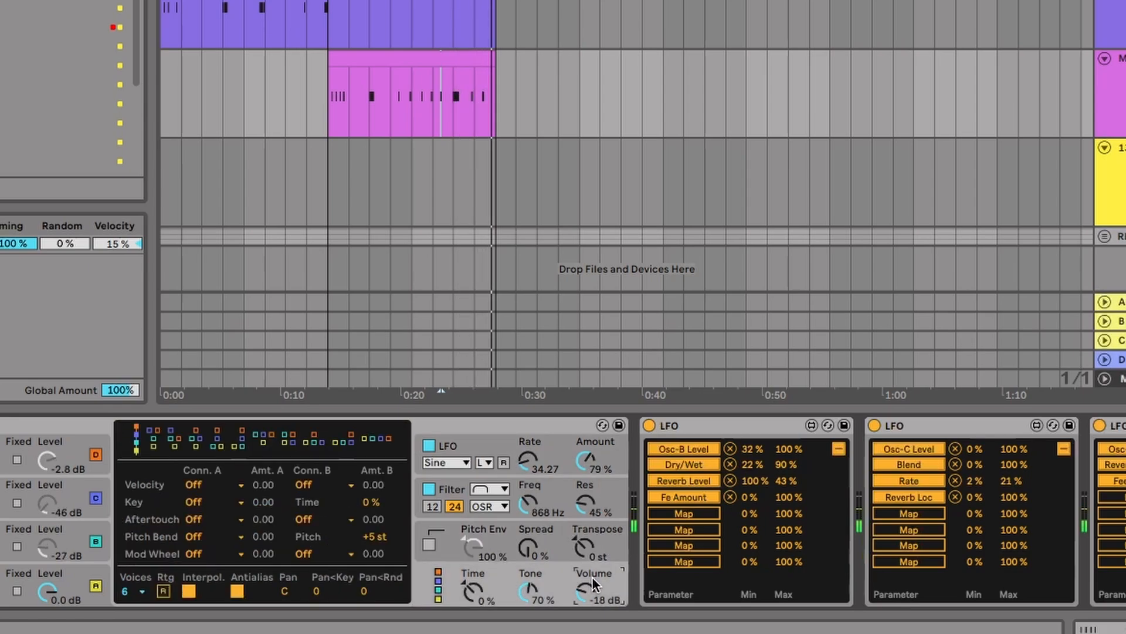
click(199, 483)
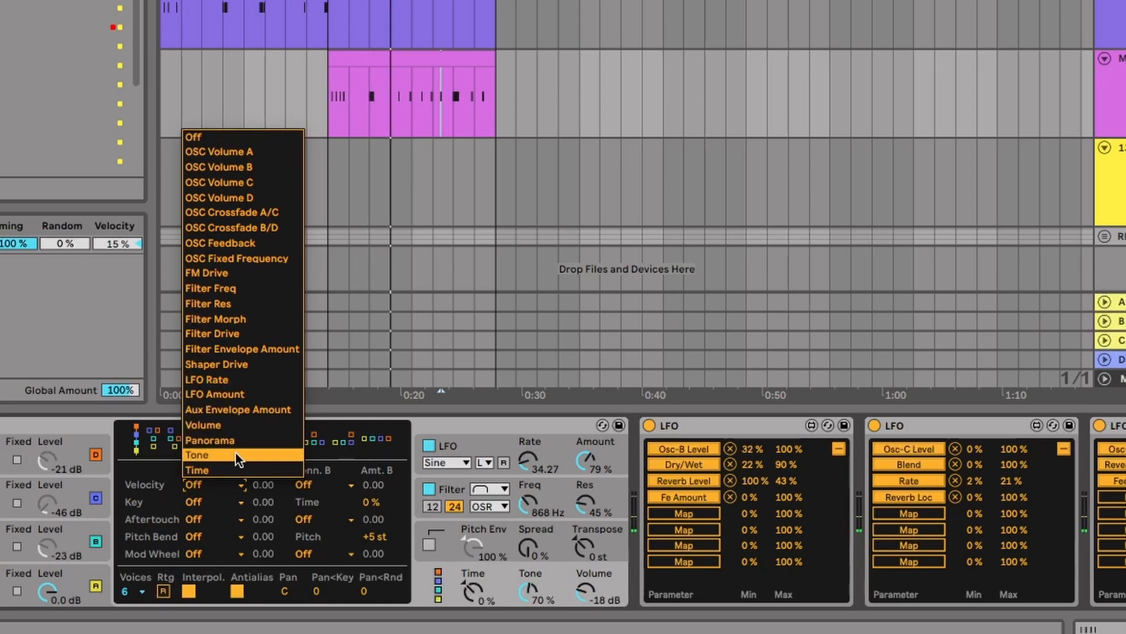
click(234, 472)
drag(267, 485, 267, 459)
click(305, 484)
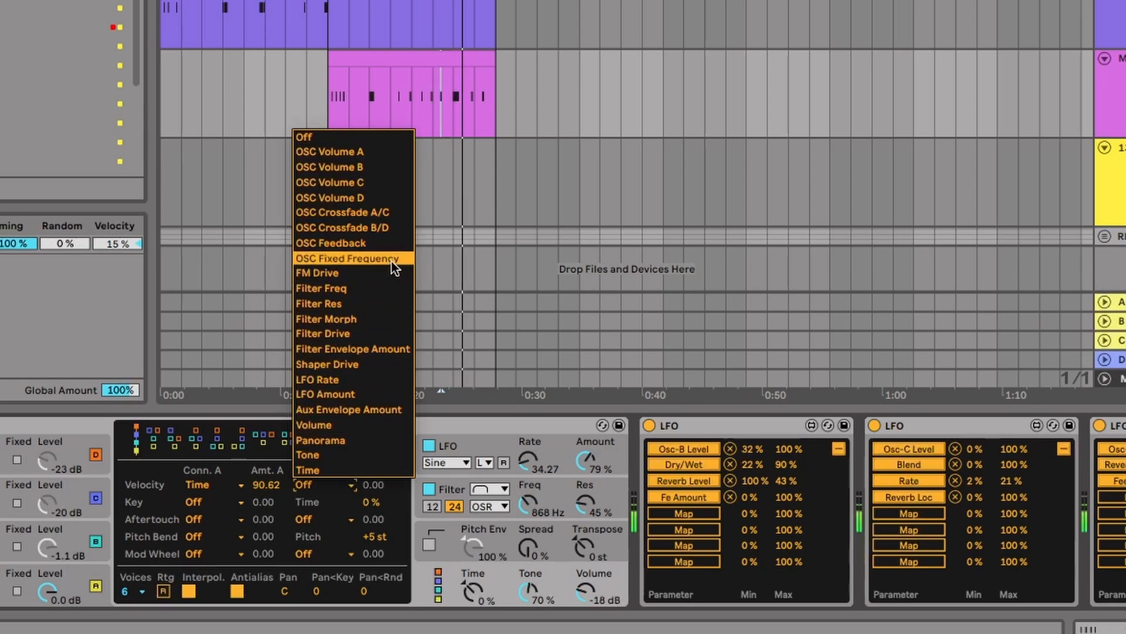
click(390, 244)
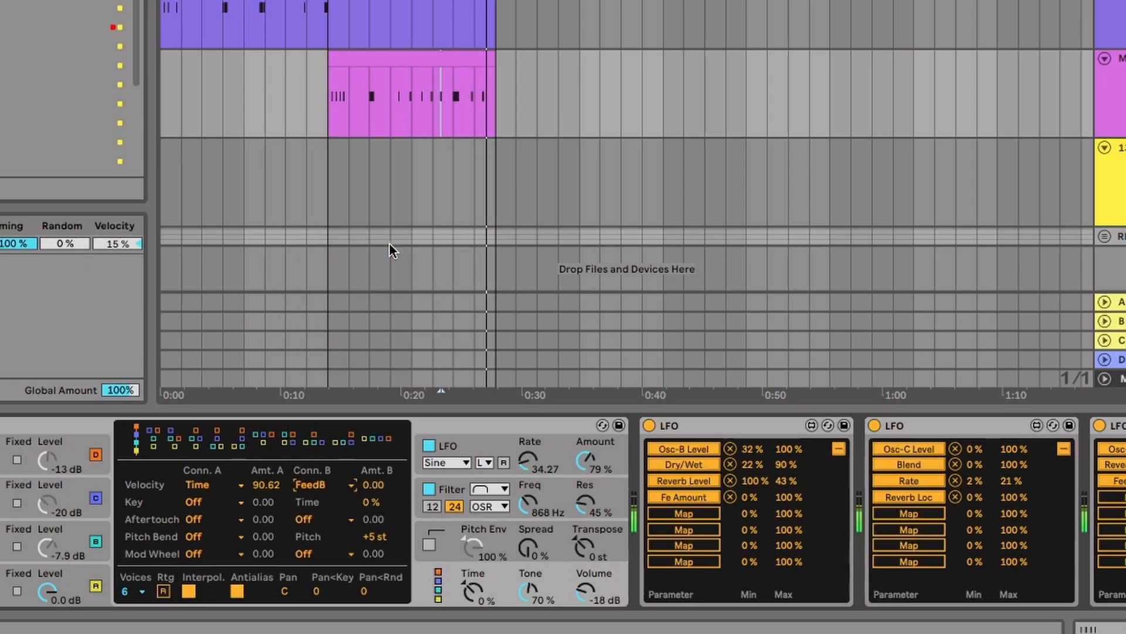
drag(375, 484, 375, 550)
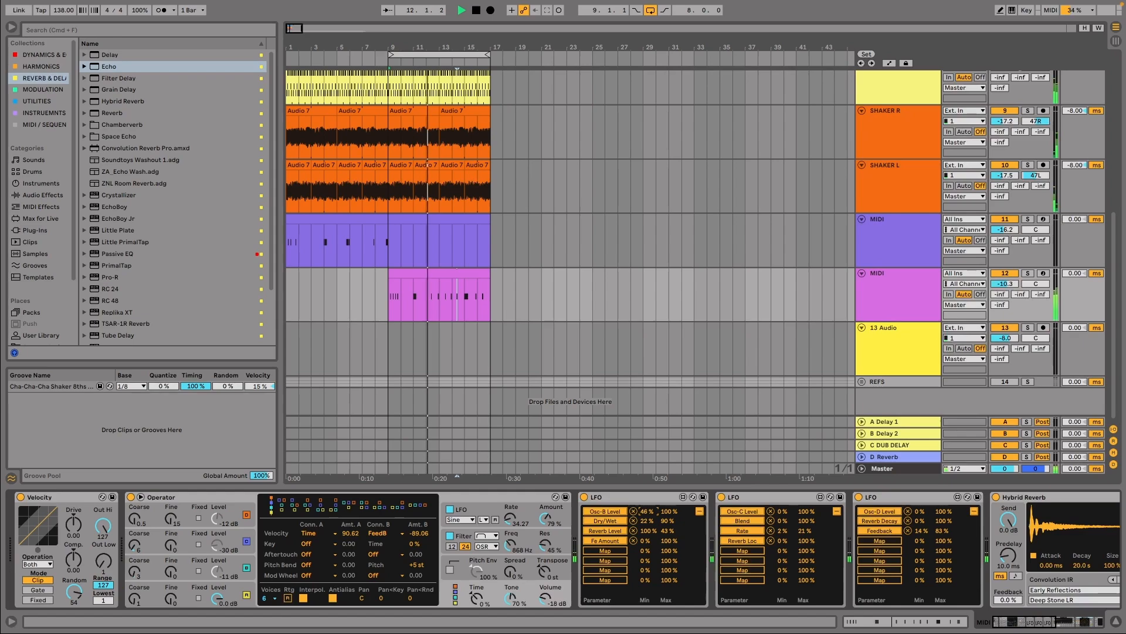
Map the third LFO to oscillator B's envelope sustain and the second LFO to its envelope decay.
click(188, 564)
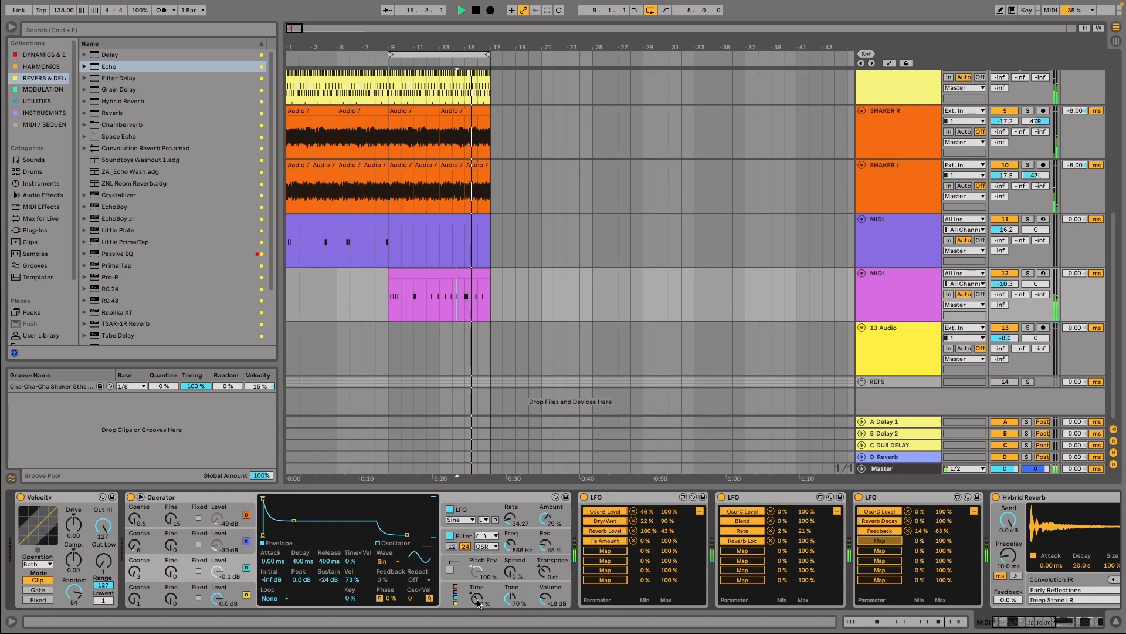
drag(330, 581, 330, 563)
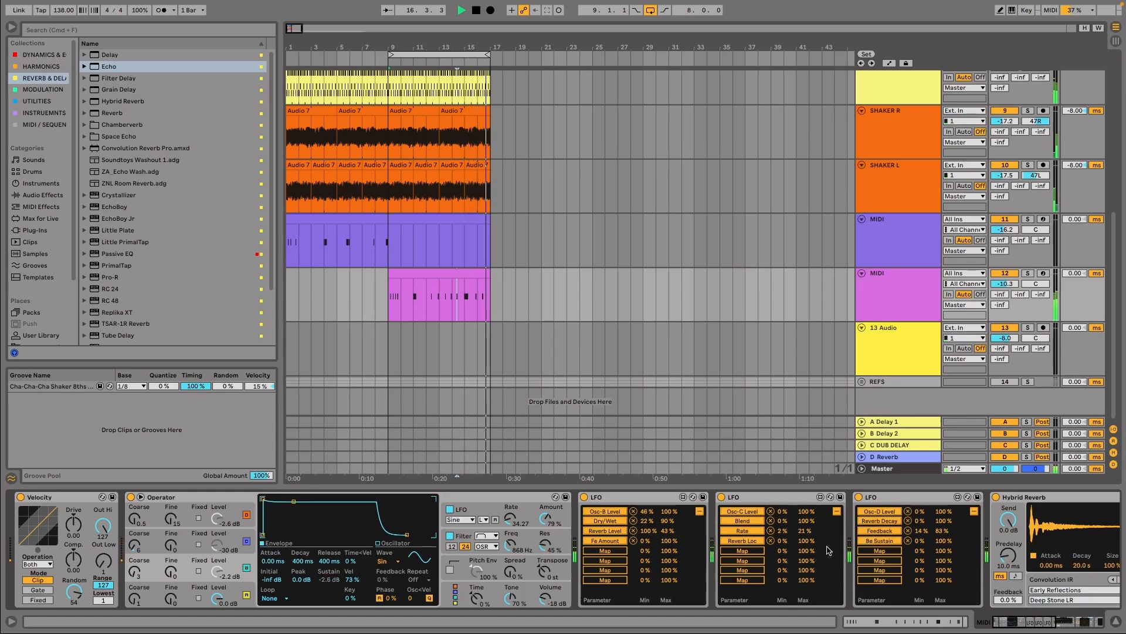
click(304, 560)
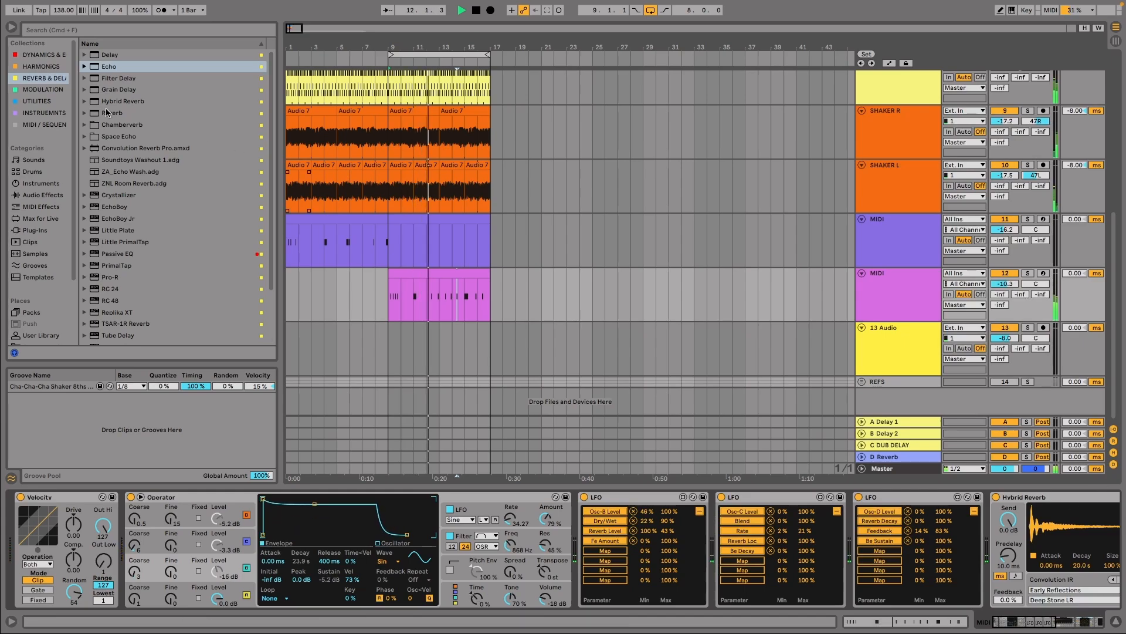
Add a Limiter at the end of the synth's device chain with a ceiling of -18.0 dB.
click(38, 54)
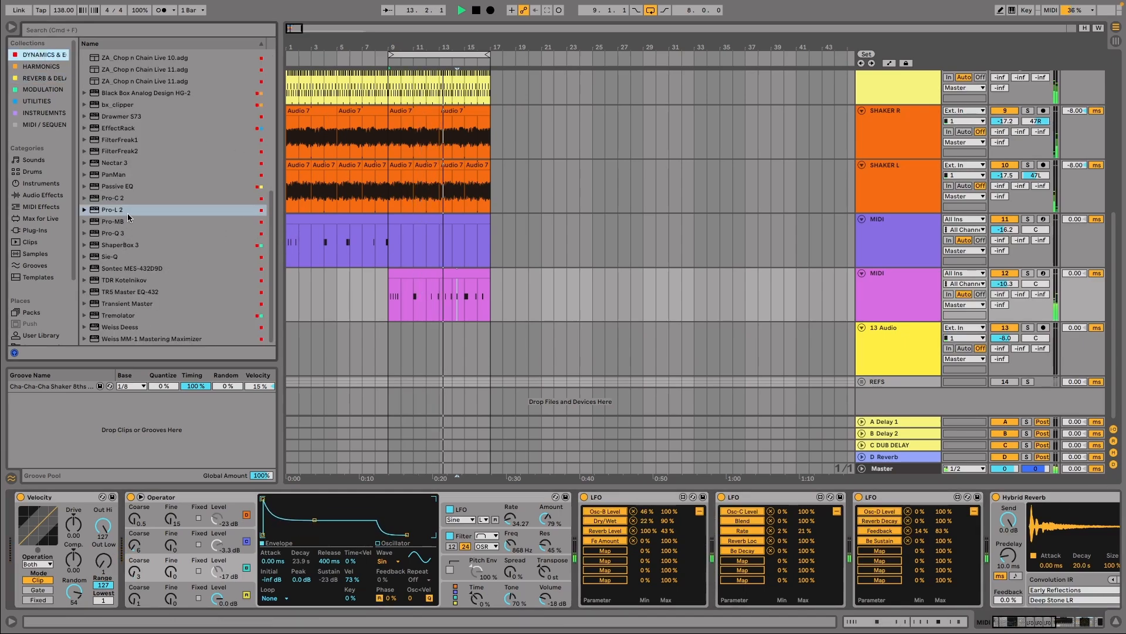
scroll(182, 157, up, 8)
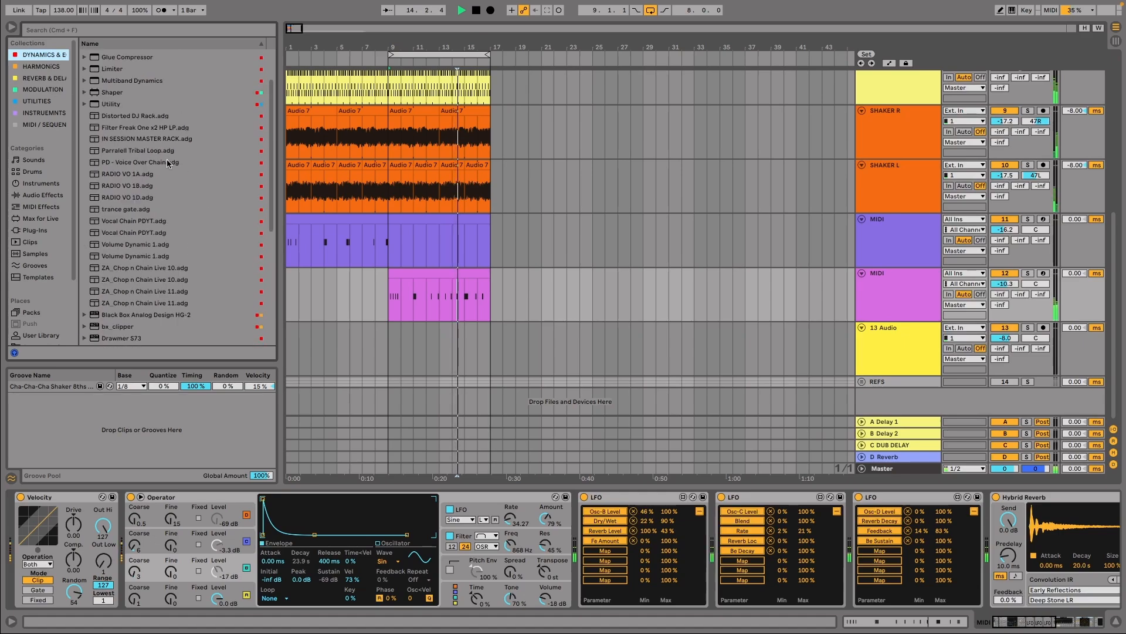
click(103, 125)
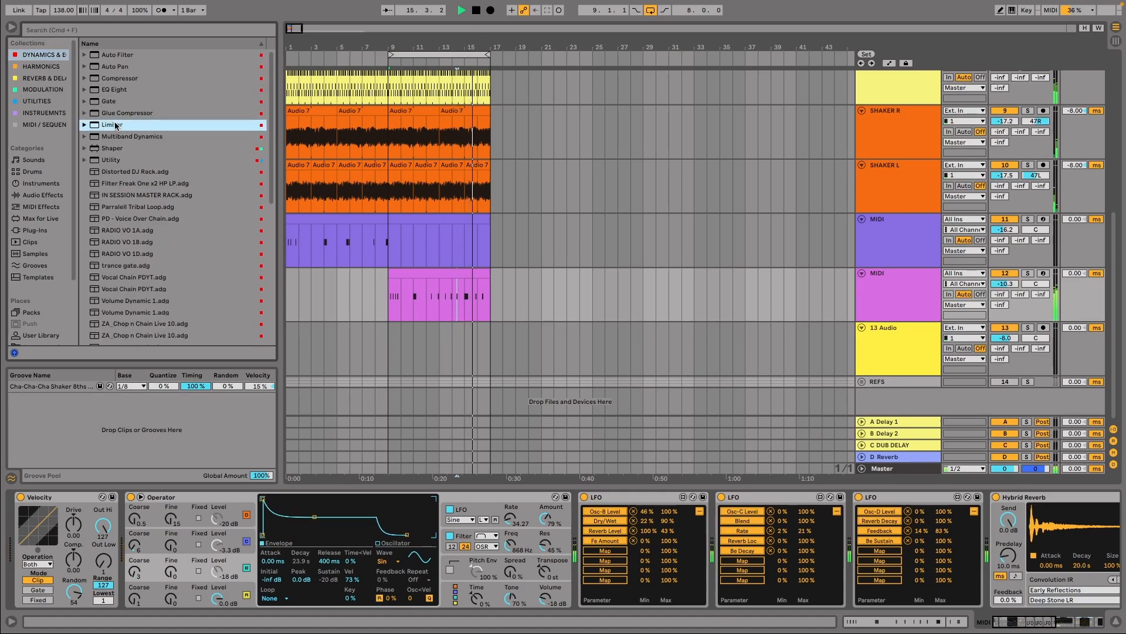
double_click(115, 124)
click(1095, 518)
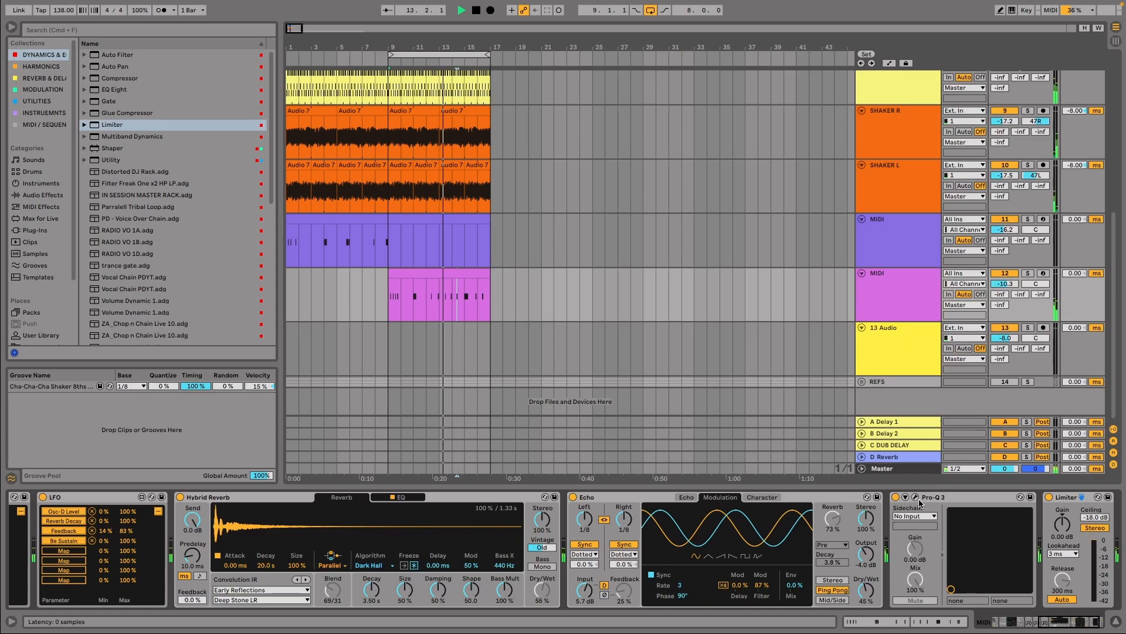
In the Pro-Q 3 before the Limiter, create a 24 dB/oct low cut that removes the broad low-frequency peak.
click(916, 497)
click(90, 210)
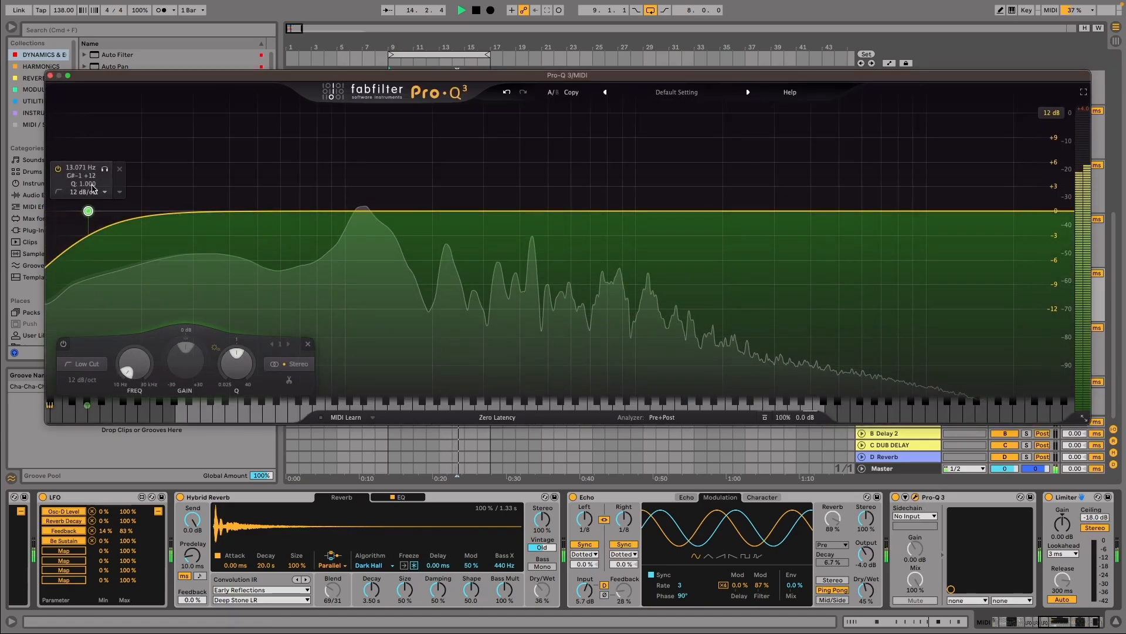
scroll(91, 191, up, 1)
drag(89, 211, 422, 217)
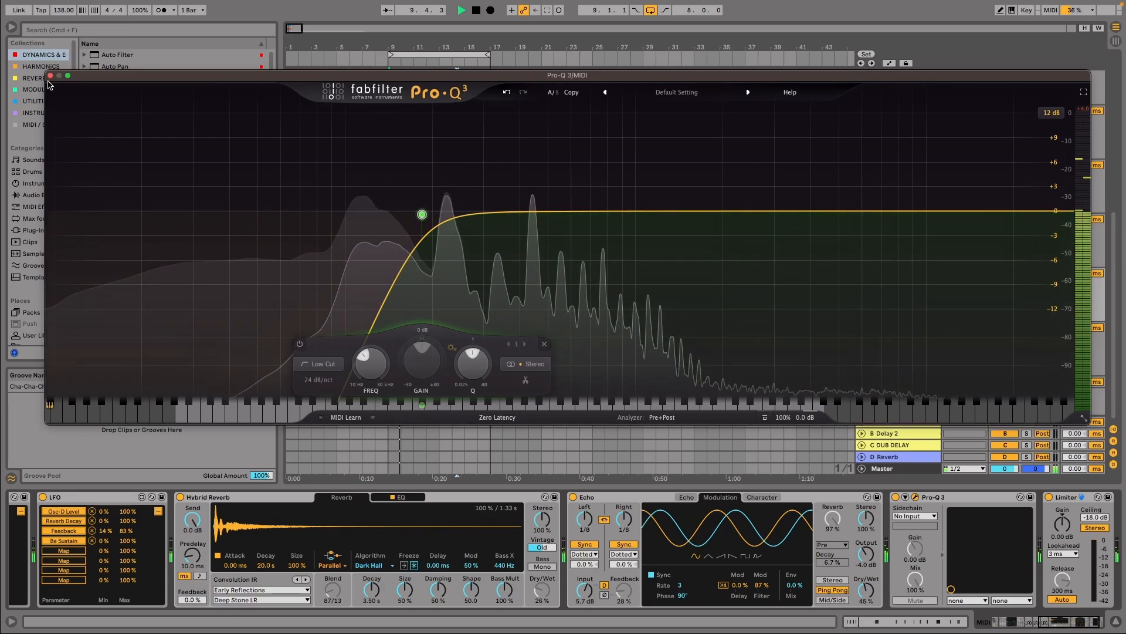
click(50, 76)
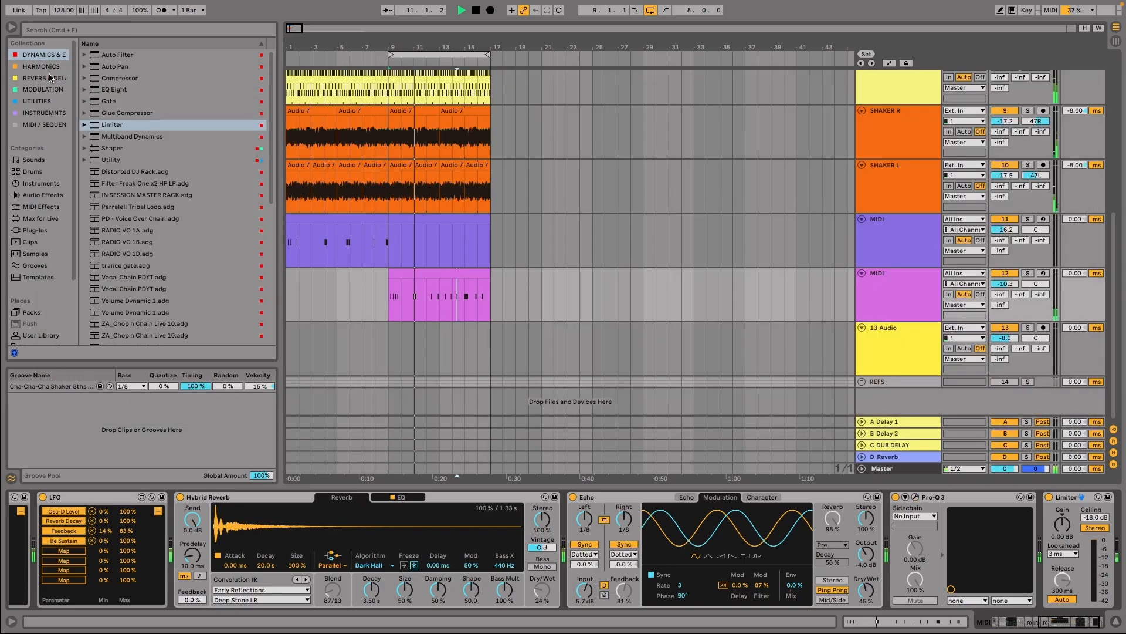
Solo the pink MIDI synth track and review its device chain.
drag(1048, 619, 999, 619)
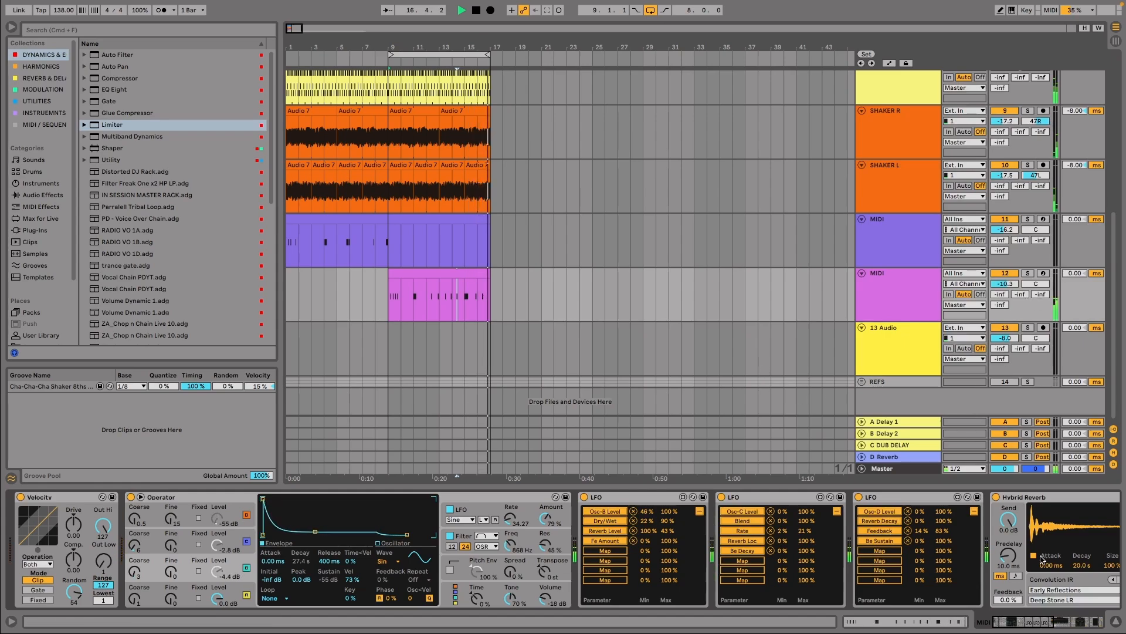
click(1054, 624)
drag(1054, 624, 1079, 624)
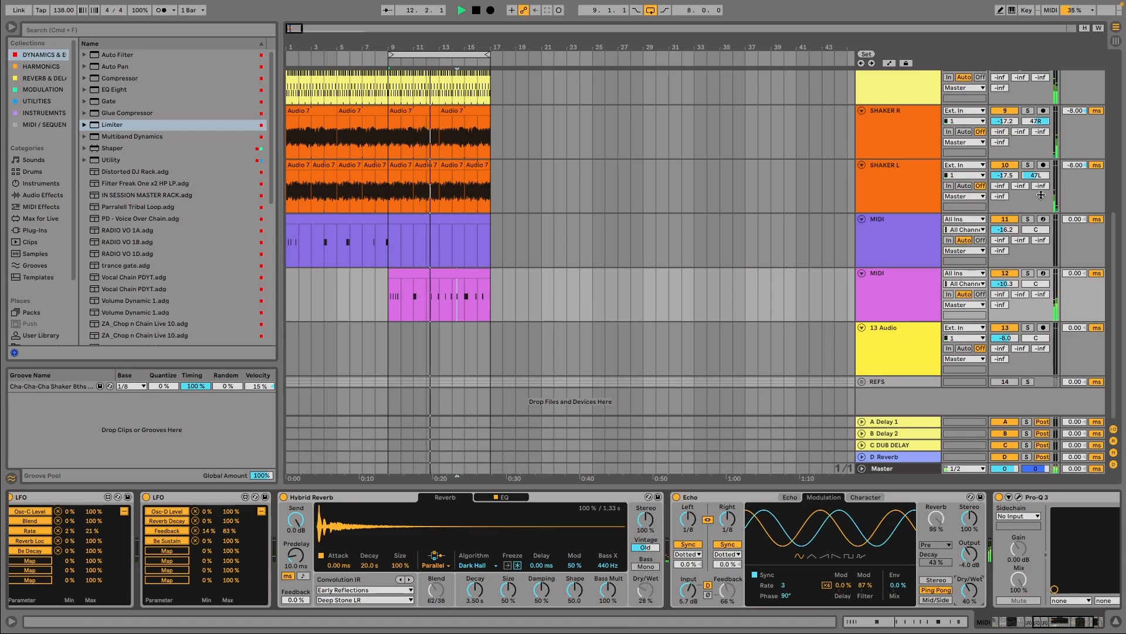
click(1026, 273)
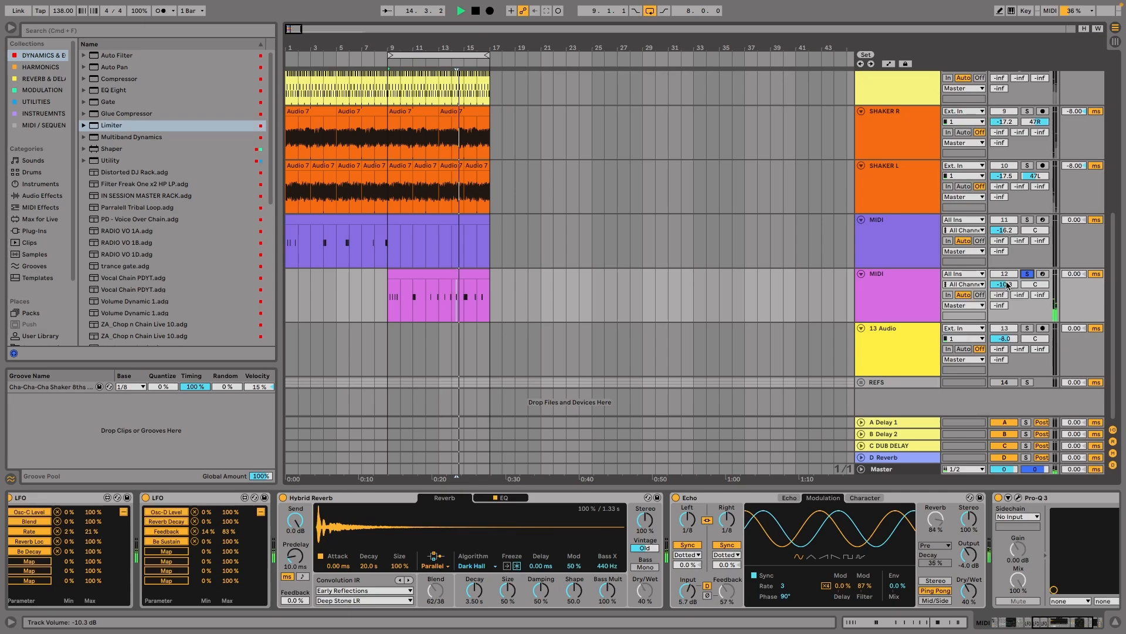
drag(1061, 623, 1013, 622)
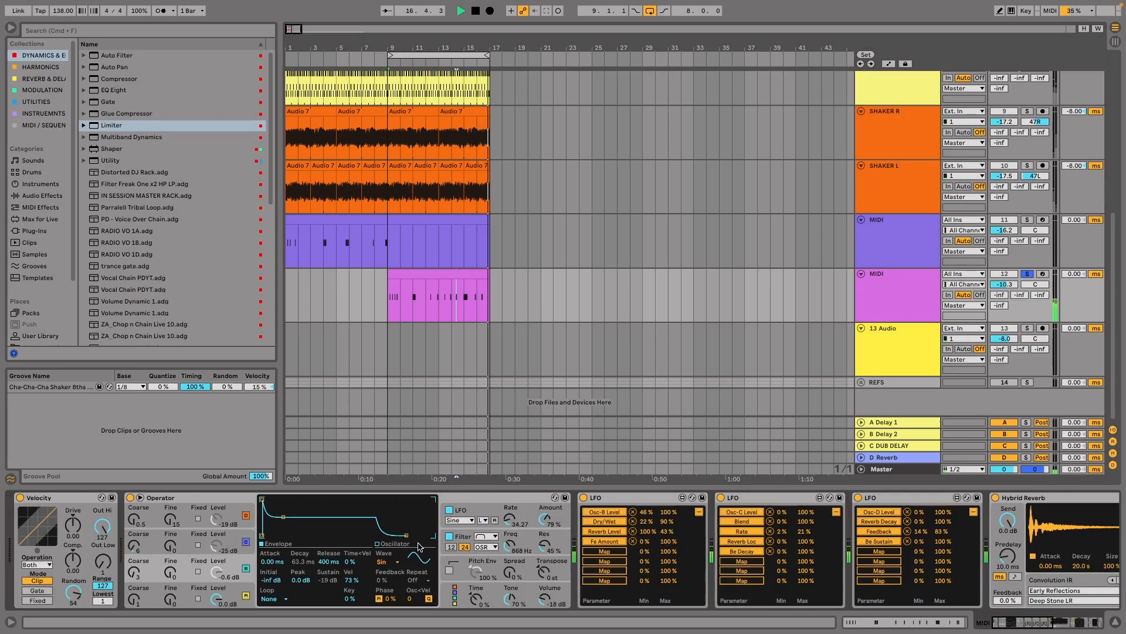
Raise the pink track's Operator volume to -12 dB and take the track out of solo.
click(546, 520)
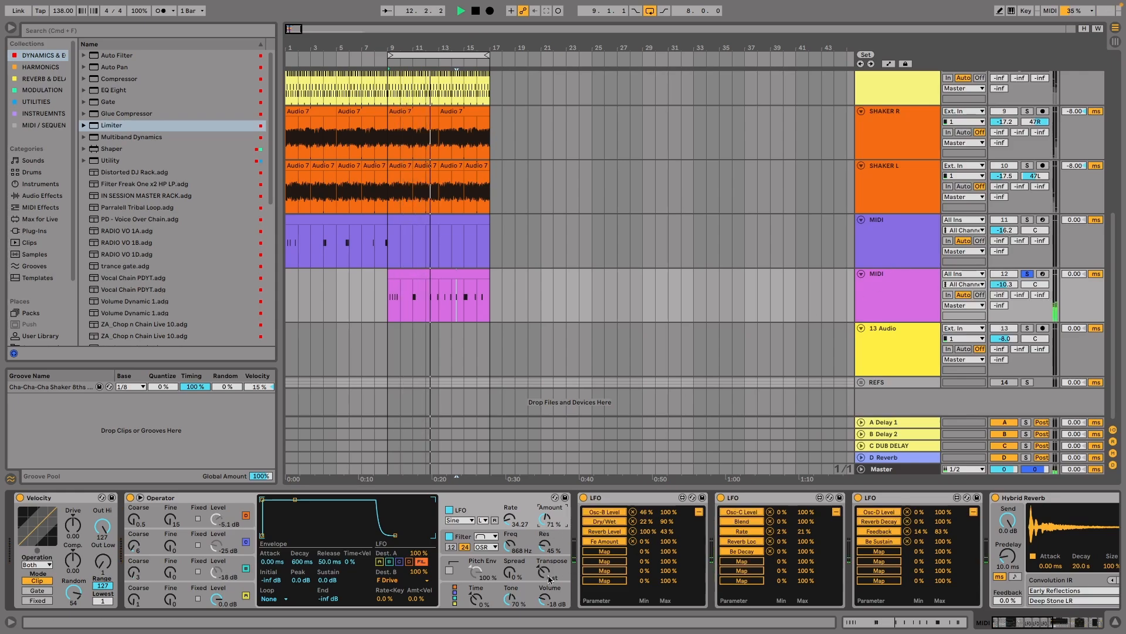
drag(549, 606, 550, 604)
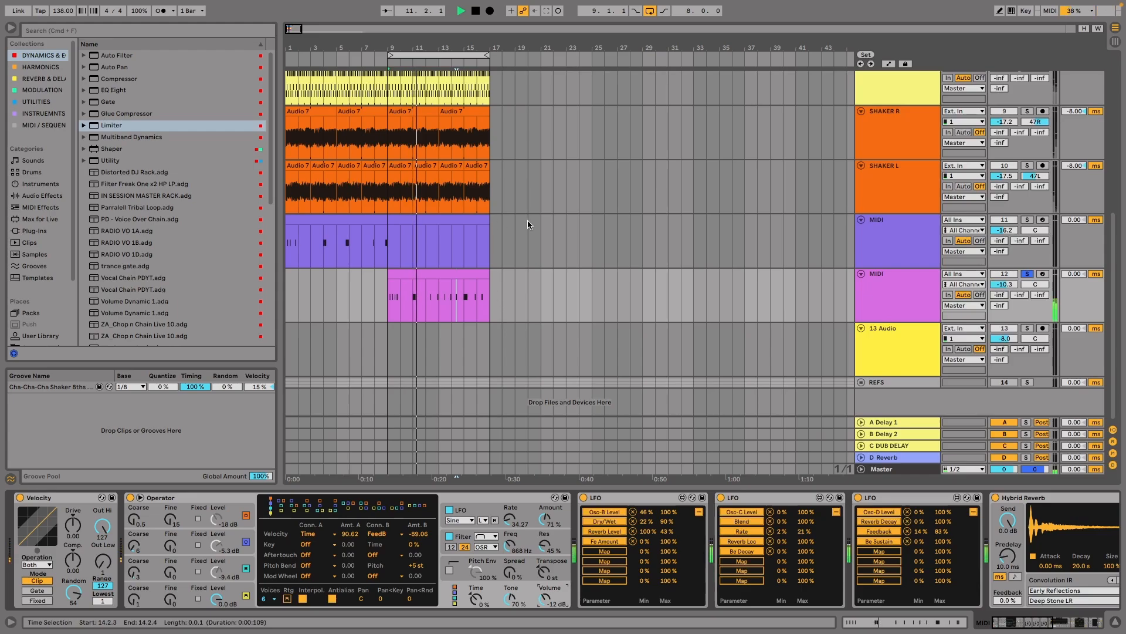
click(1027, 274)
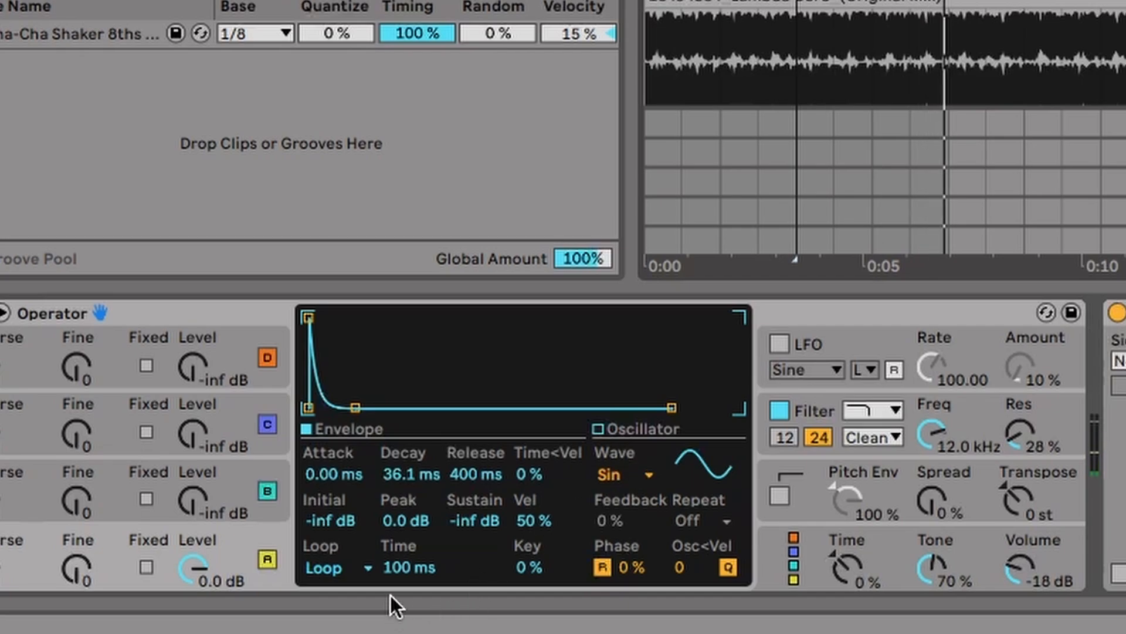
Automate oscillator A's envelope loop time to rise over the first note, dip over the second, and climb from 30.0 ms over the third.
right_click(406, 562)
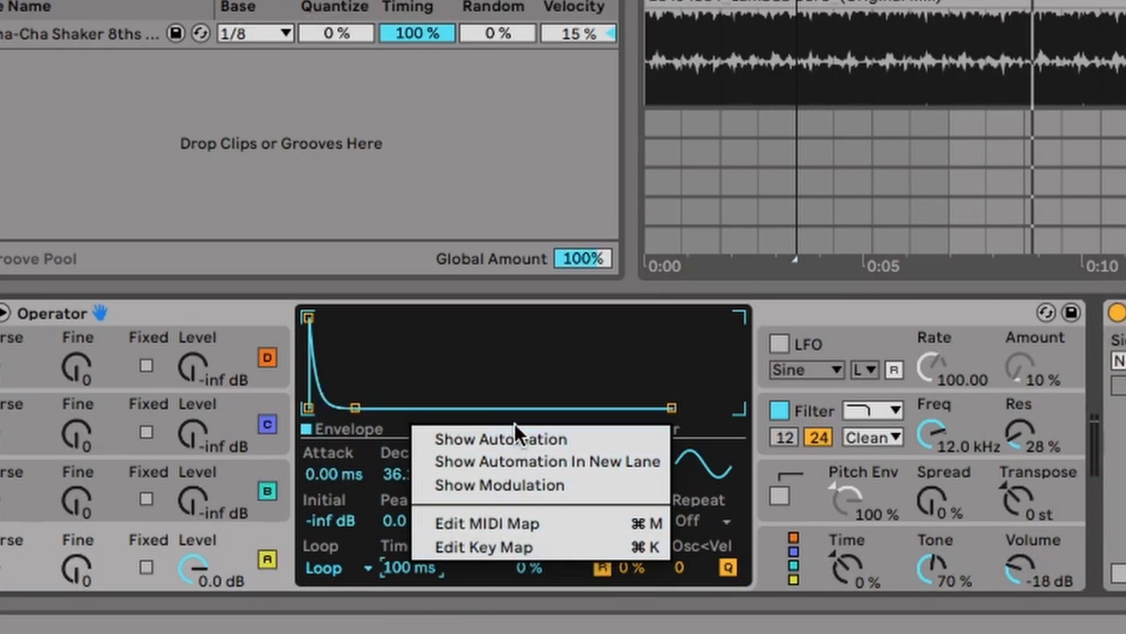
click(515, 438)
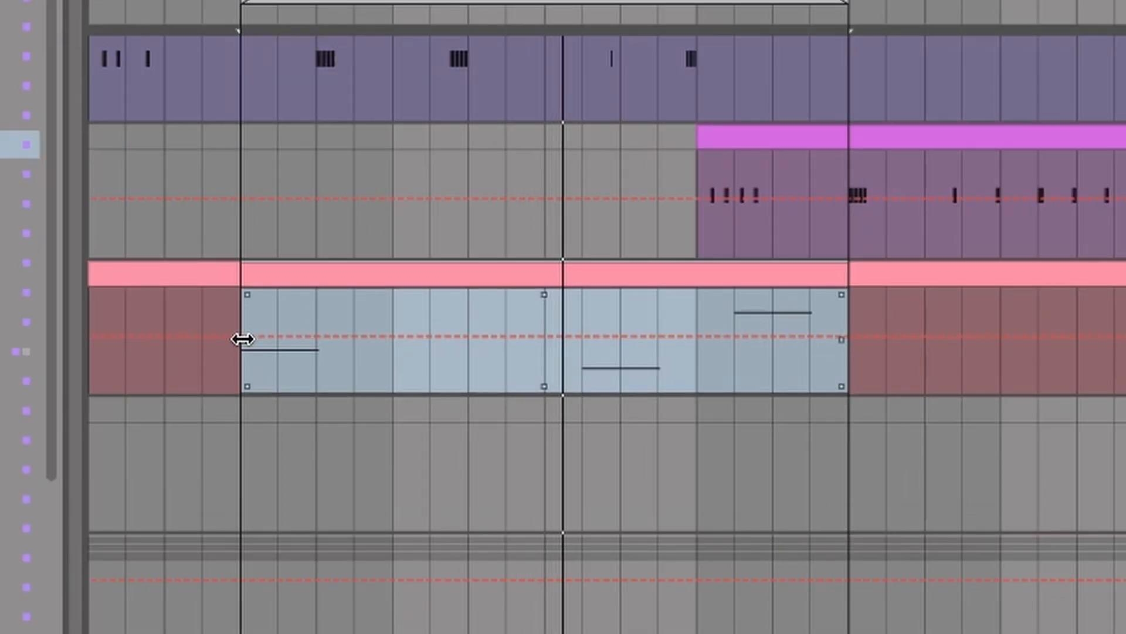
click(320, 337)
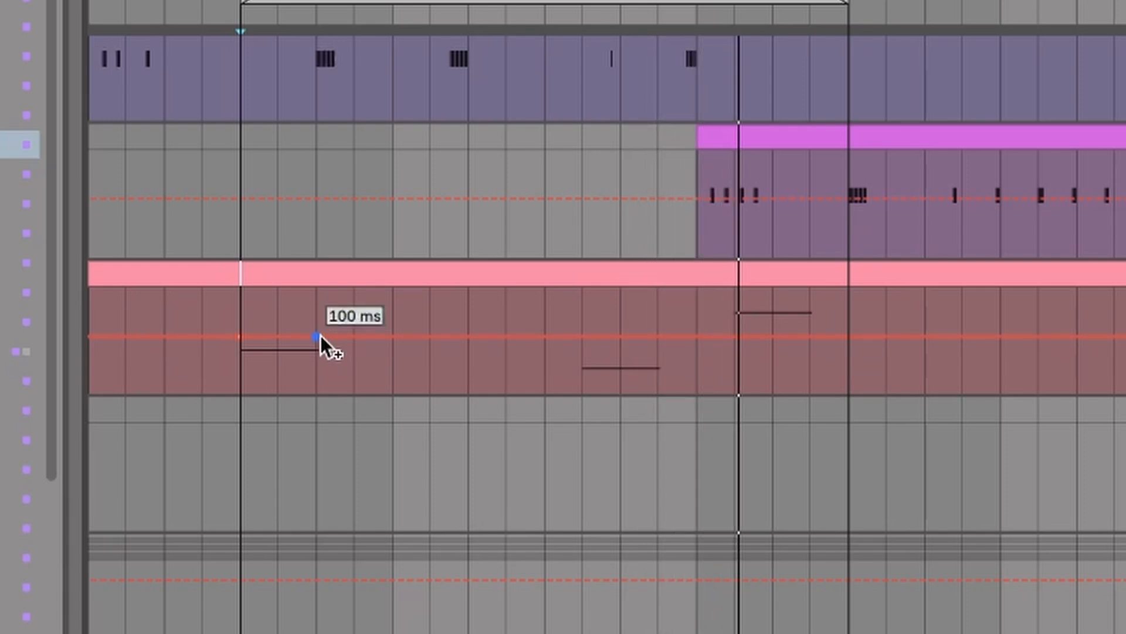
click(580, 337)
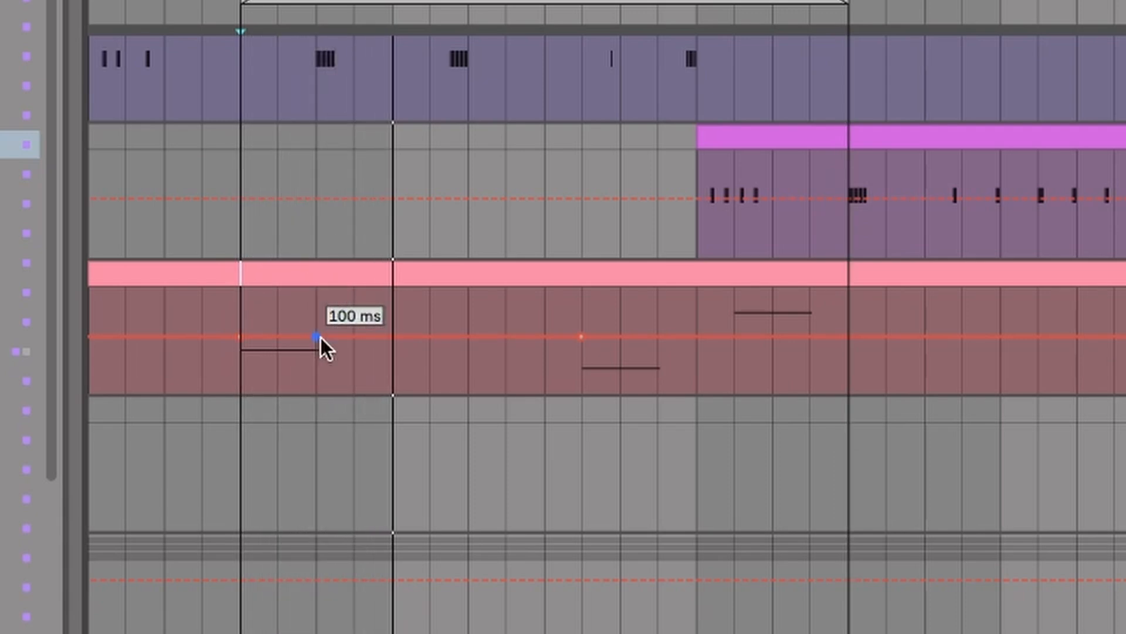
mouse_move(317, 336)
mouse_down()
mouse_move(352, 316)
mouse_move(316, 319)
mouse_move(316, 330)
mouse_up()
drag(656, 344, 658, 357)
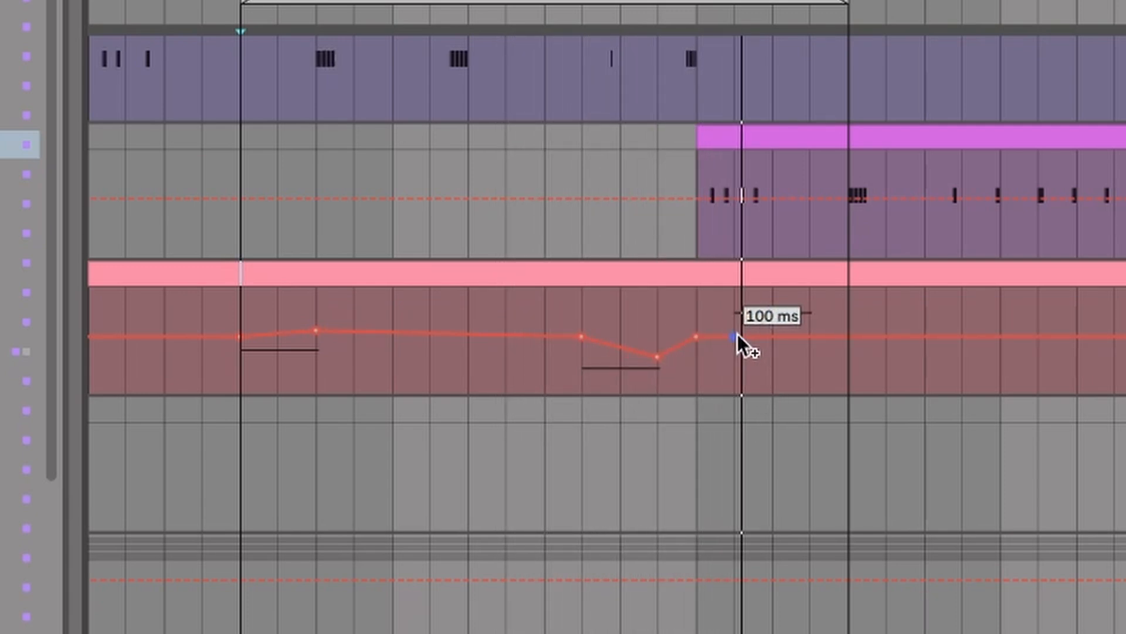
drag(736, 337, 734, 347)
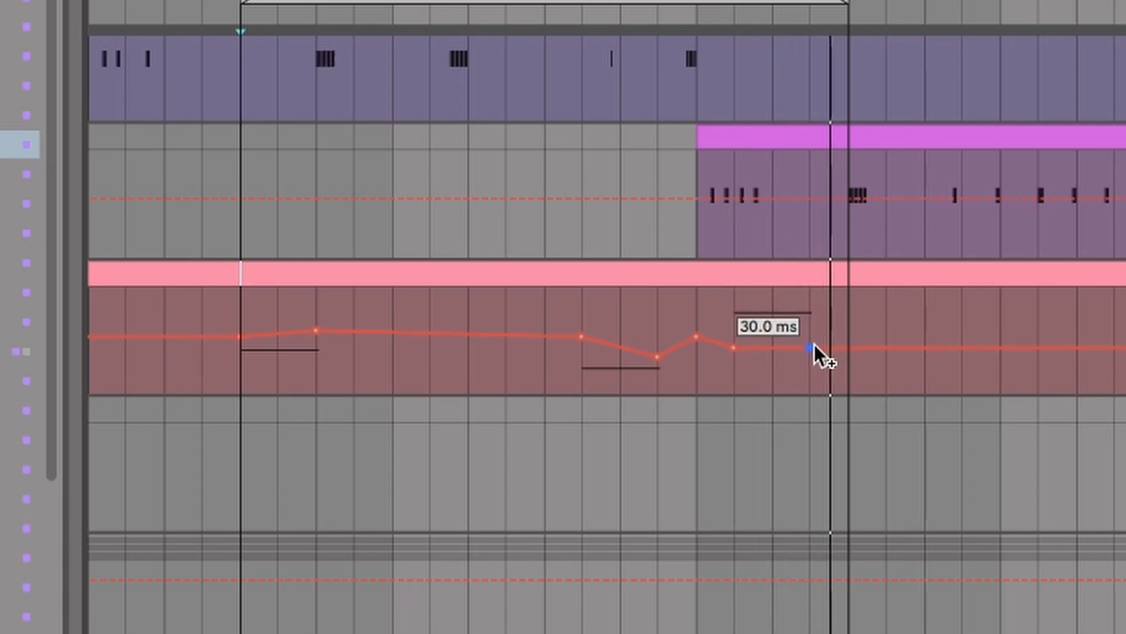
drag(809, 345, 809, 332)
Lengthen the clip's three notes and pull the loop time automation sharply down to a low point at the end of the looped section.
click(832, 272)
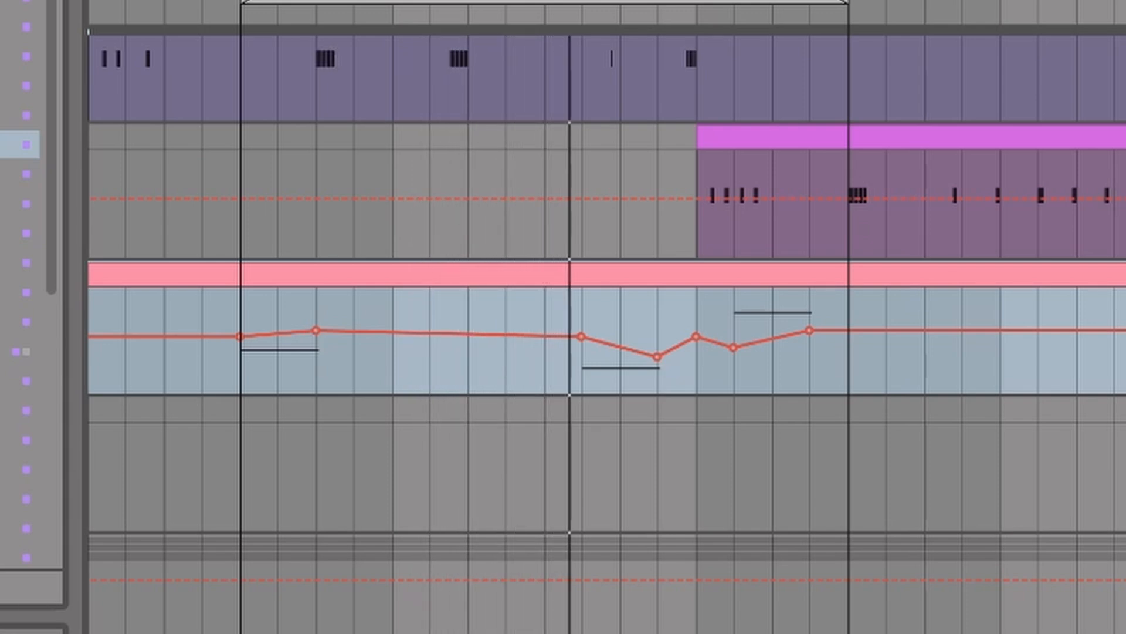
key(super+z)
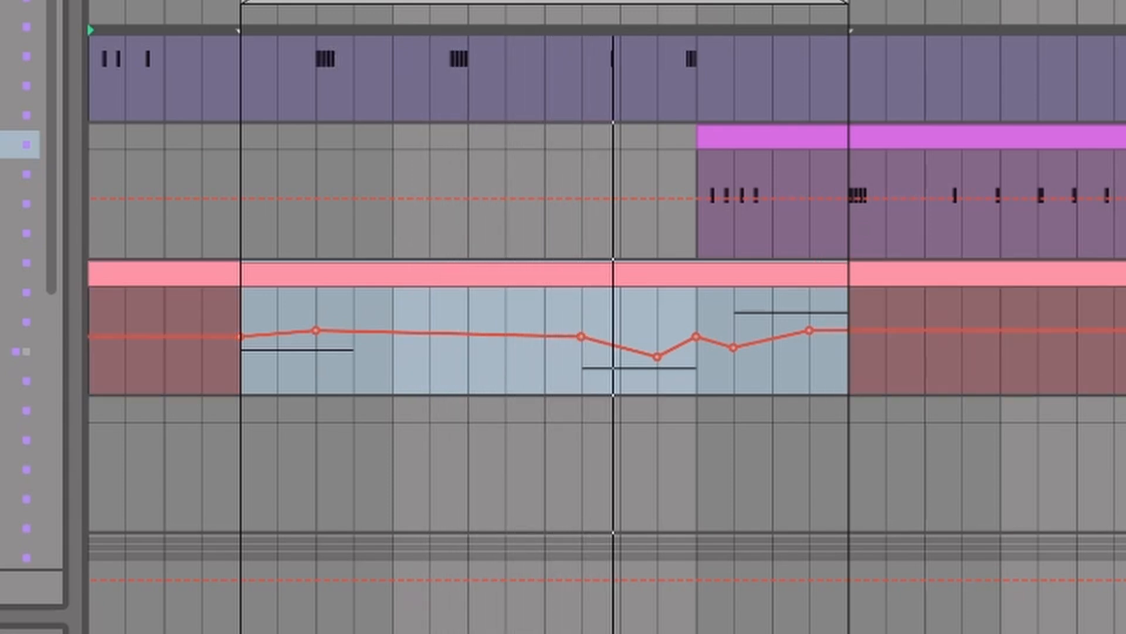
click(939, 378)
drag(849, 330, 848, 381)
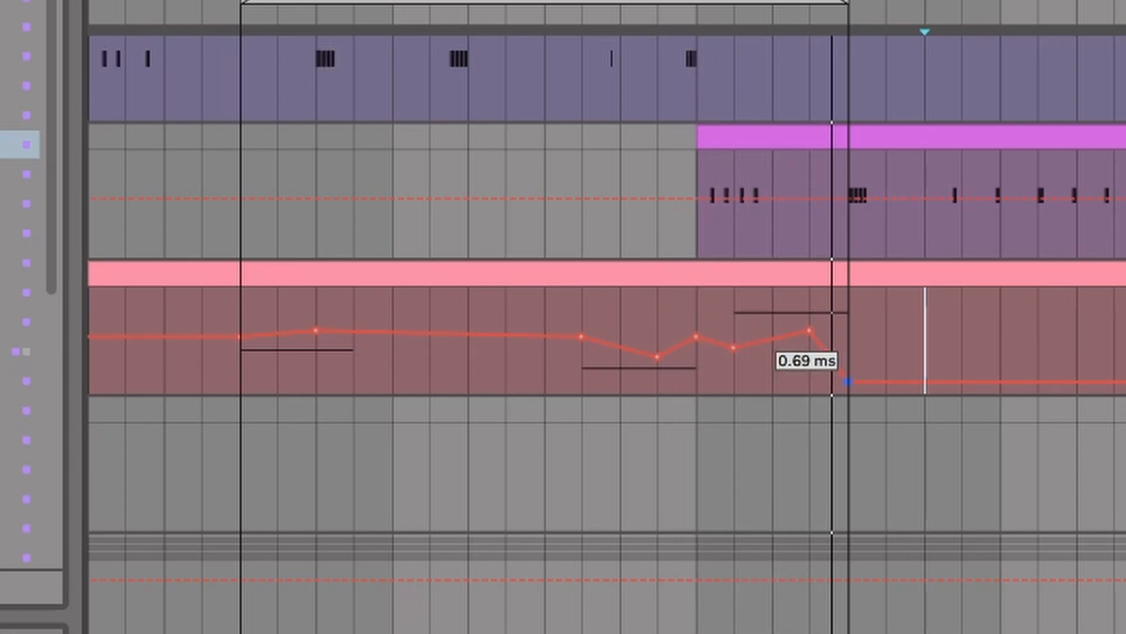
drag(848, 382, 856, 374)
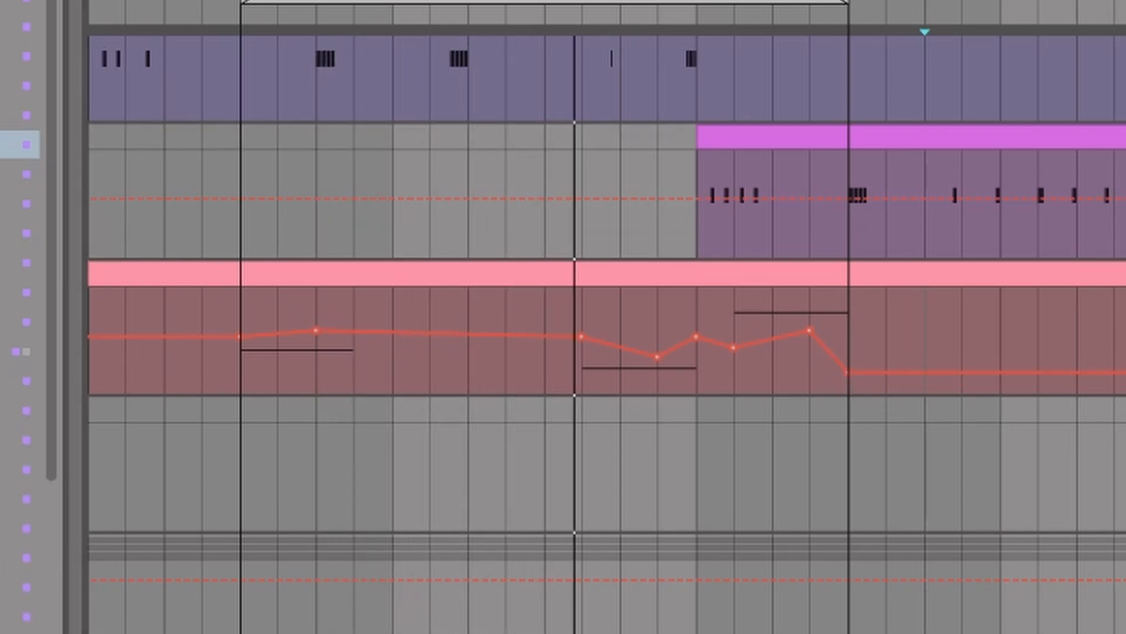
Duplicate the synth track and raise the copy's loop time breakpoint at the start of the second note.
key(ctrl+d)
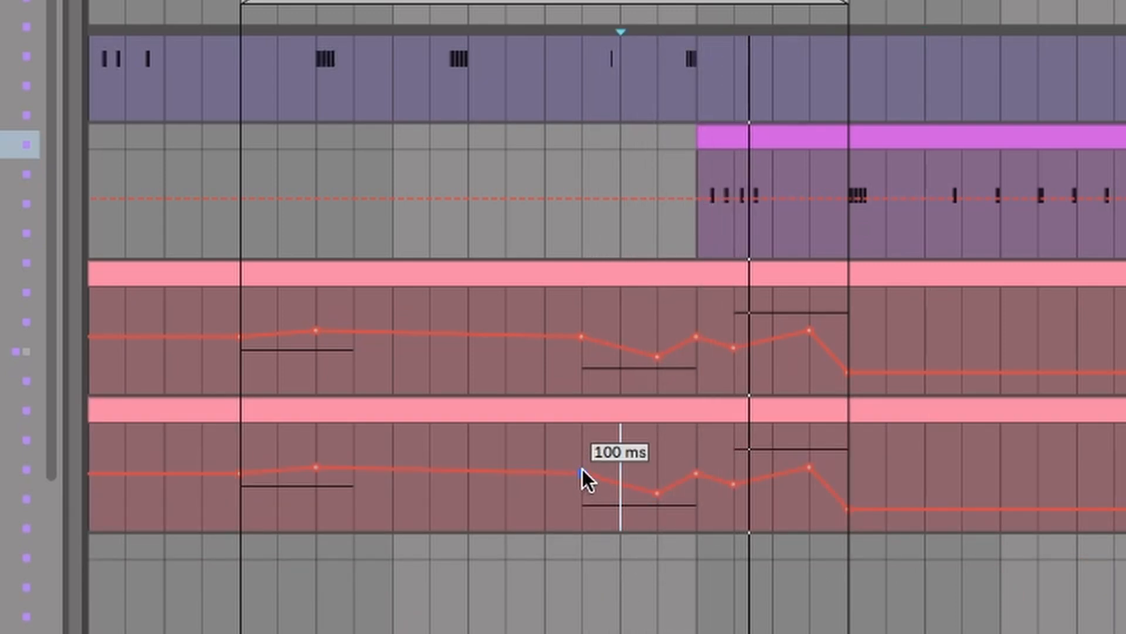
drag(581, 473, 581, 465)
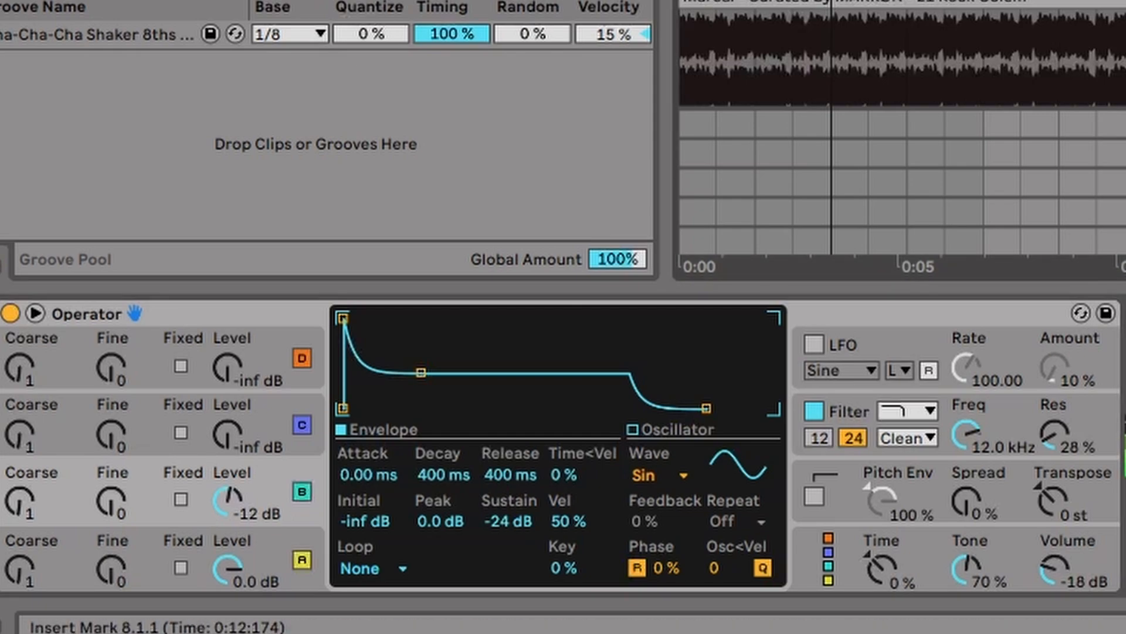
Set oscillator B's level to -4.8 dB and its coarse tuning to 3 in the duplicated track's Operator.
drag(237, 488, 237, 471)
drag(19, 501, 19, 480)
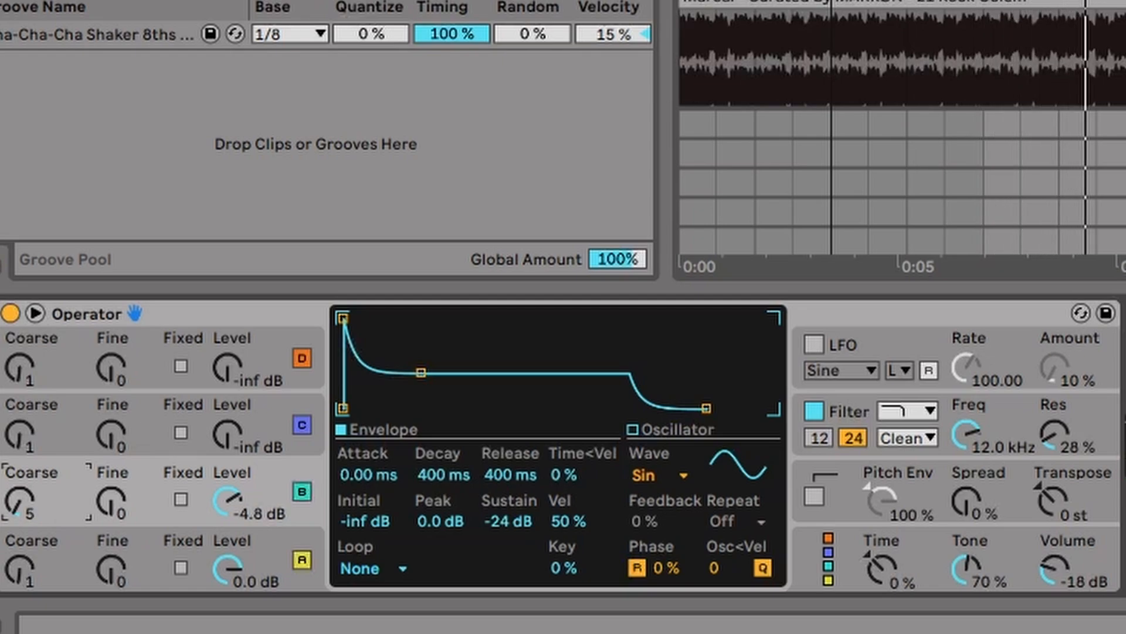
drag(20, 501, 19, 508)
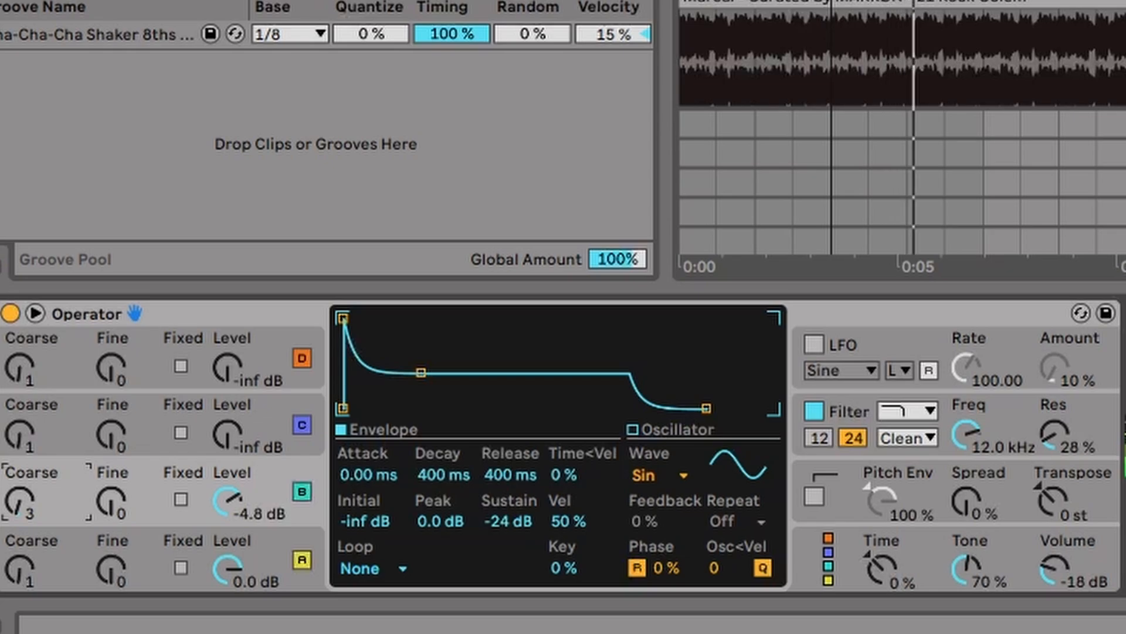
Automate oscillator B's coarse tuning to ramp up from 3 across the second note and drop back at the note's end.
right_click(26, 501)
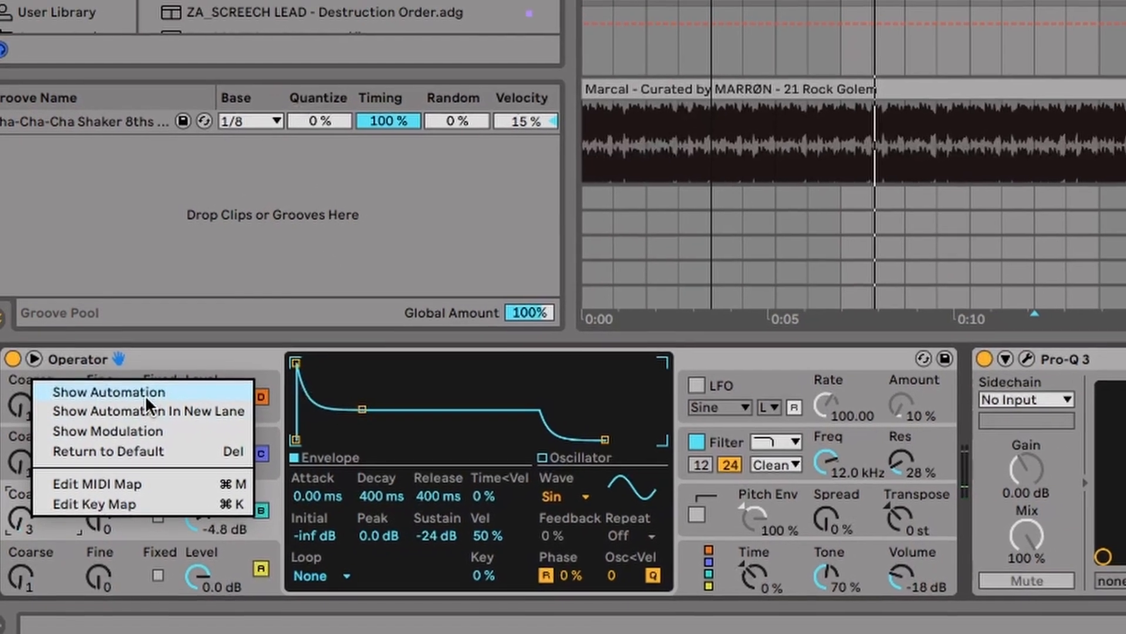
click(153, 399)
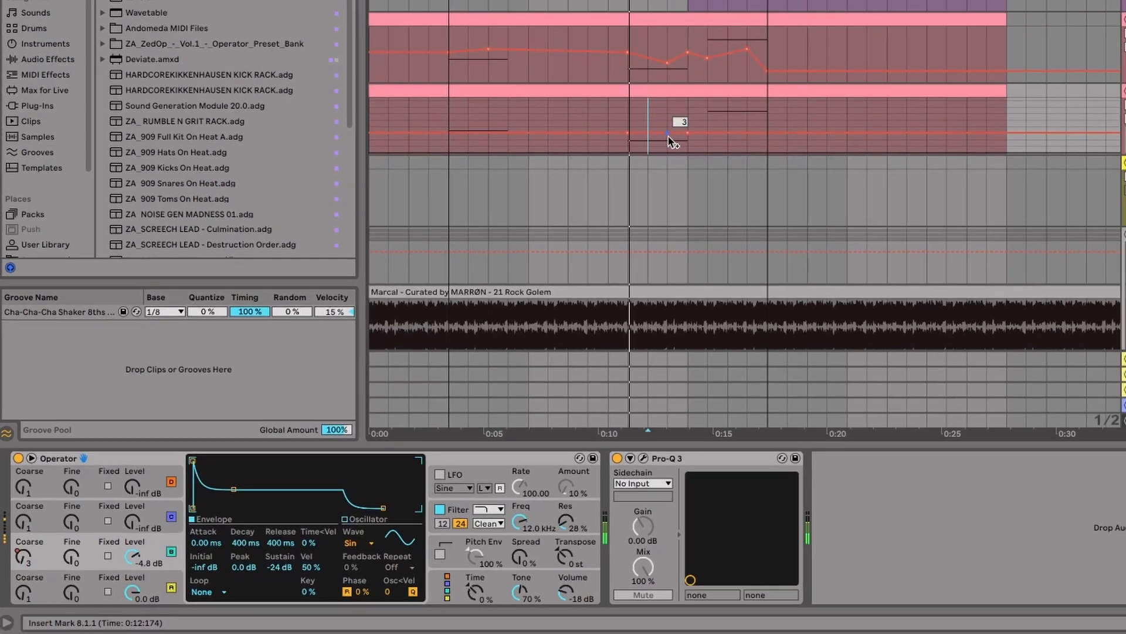
drag(668, 136, 688, 108)
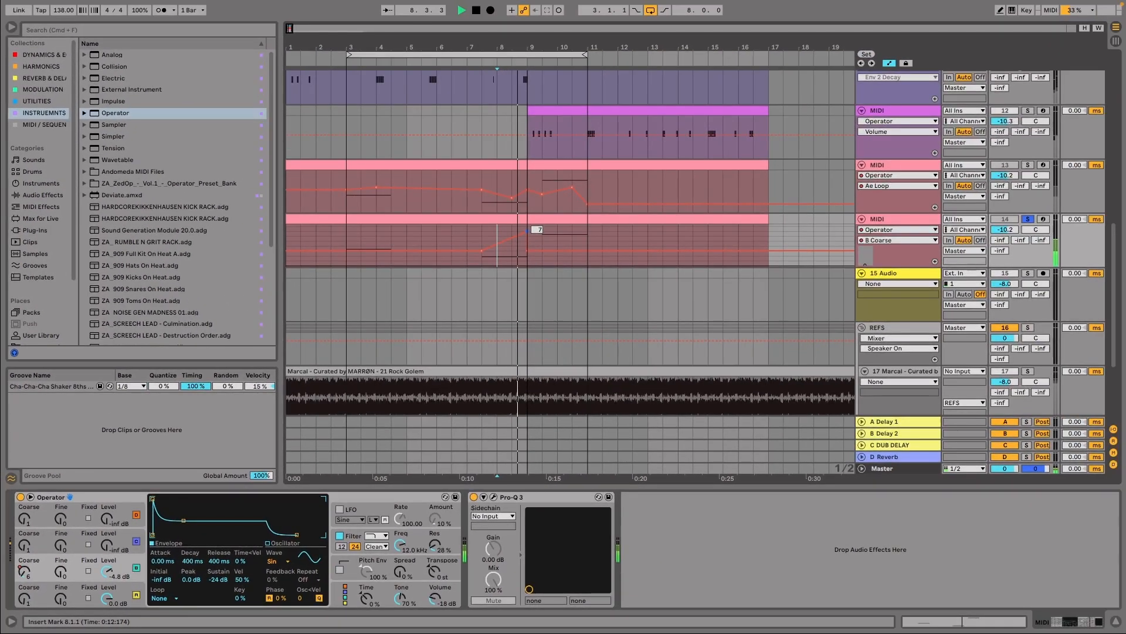
drag(527, 231, 528, 235)
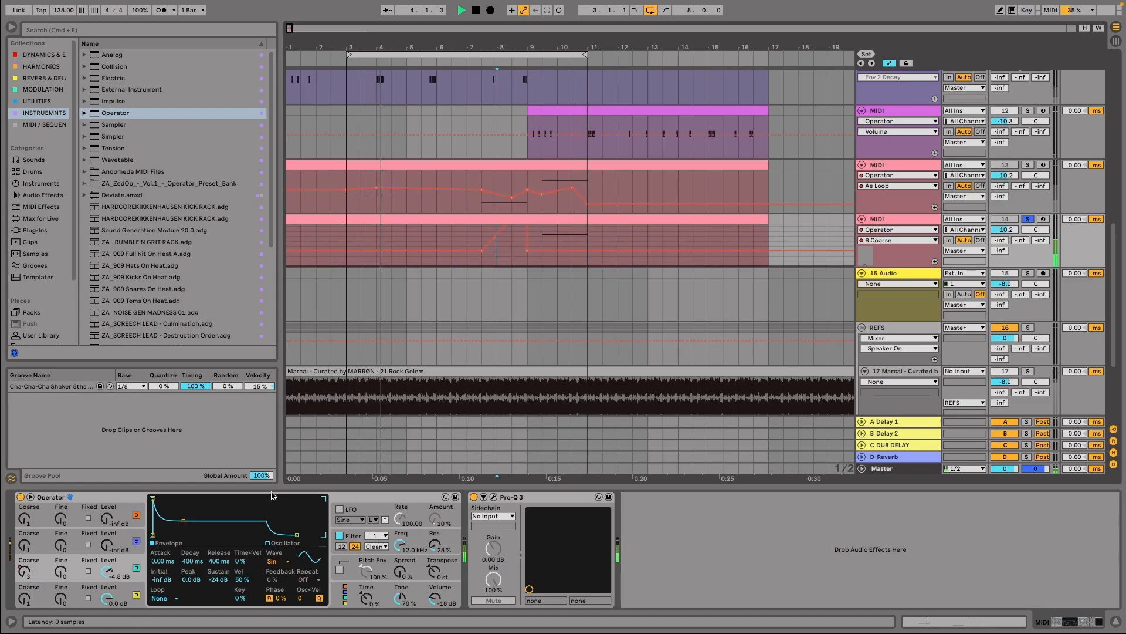
Shape oscillator B's envelope to a 638 ms decay and -8.3 dB sustain, and lower its level to -16 dB.
drag(180, 520, 185, 499)
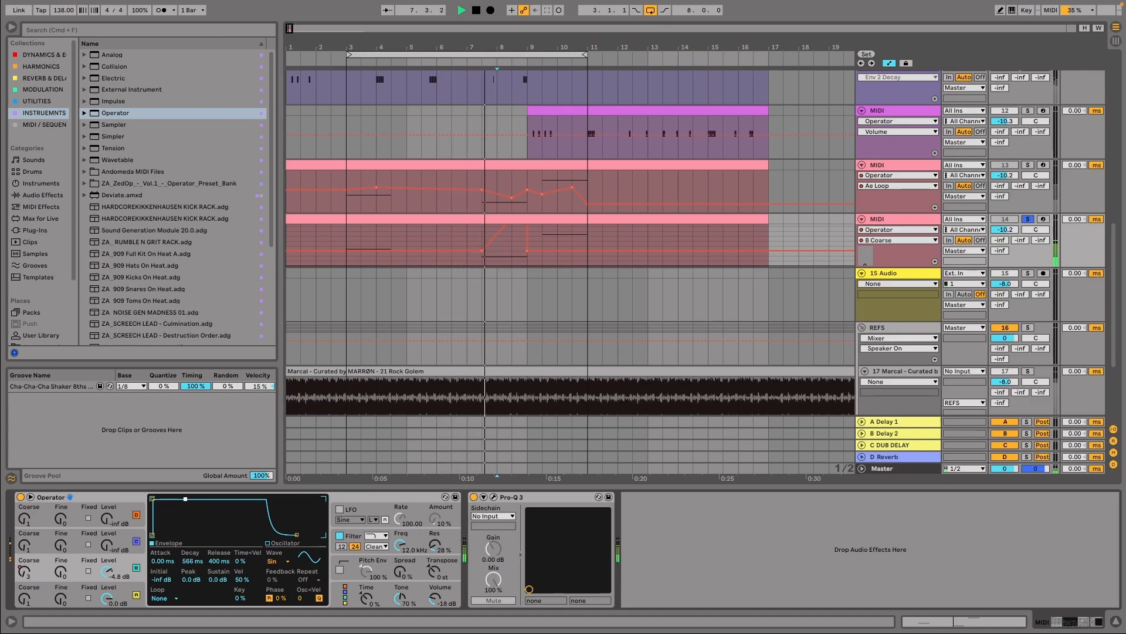
drag(185, 498, 186, 505)
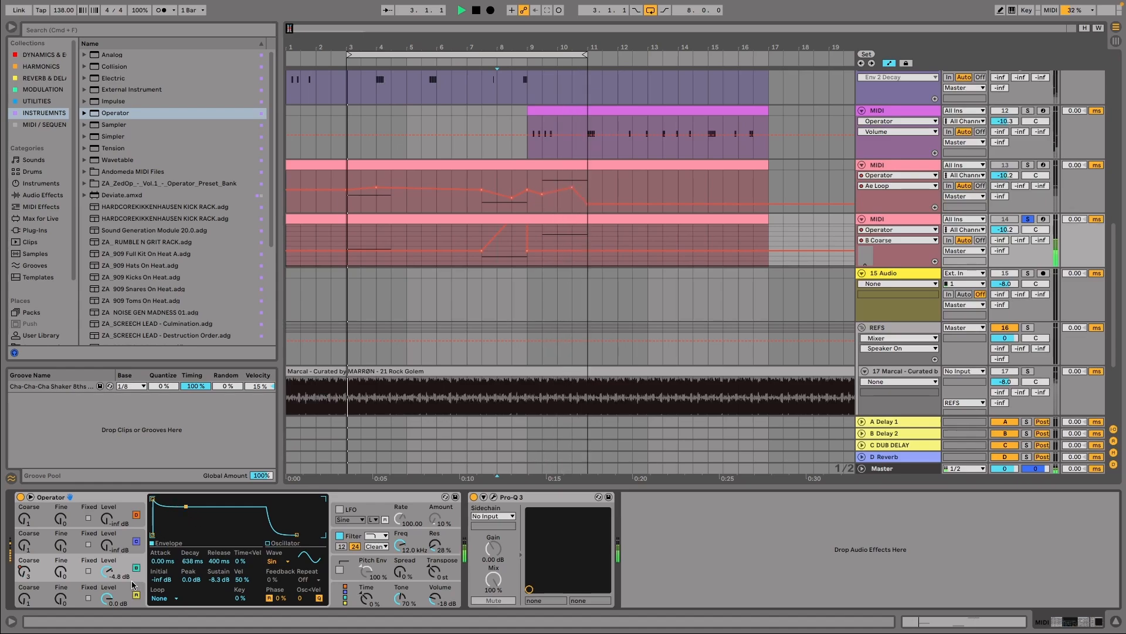
drag(108, 574, 108, 574)
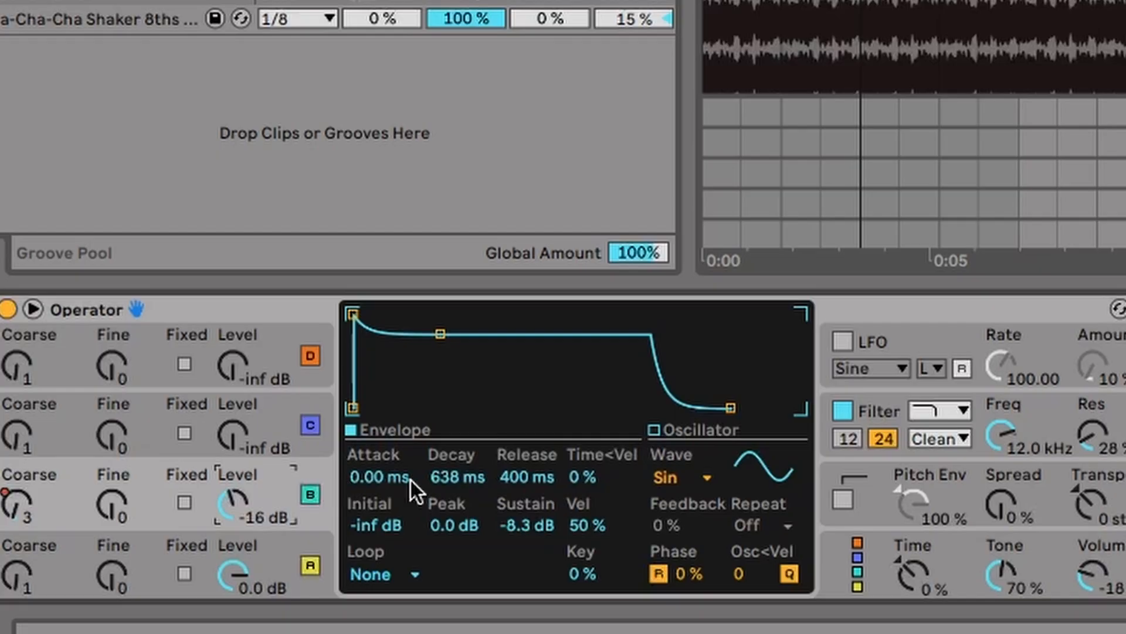
Switch to the algorithm where oscillator D modulates A, B and C, and copy oscillator A's envelope to oscillator C.
click(829, 557)
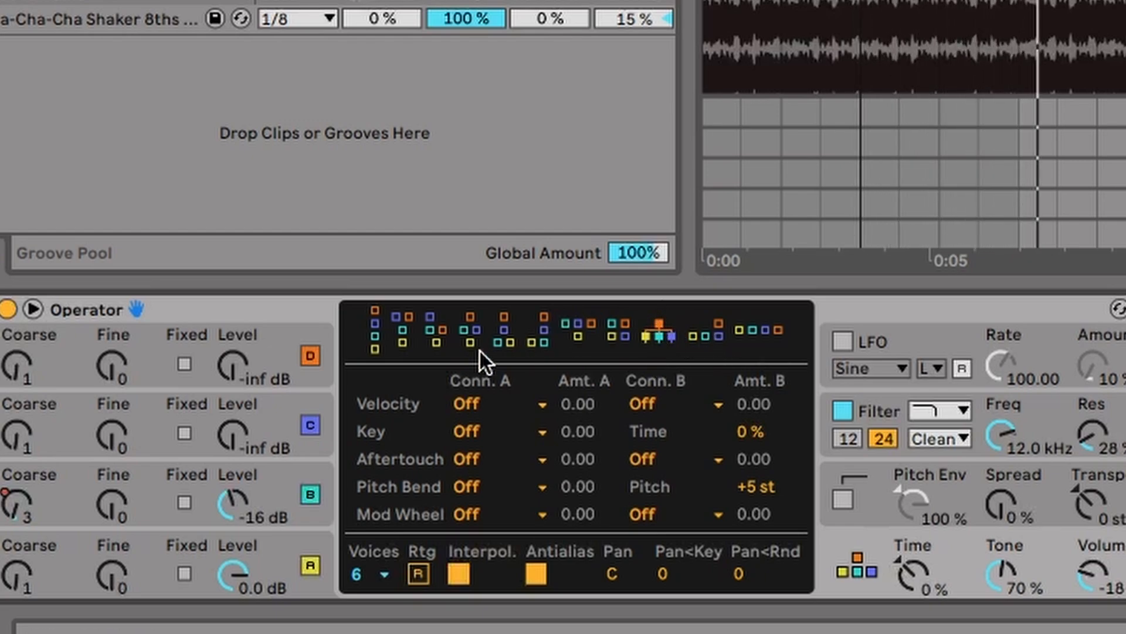
click(156, 416)
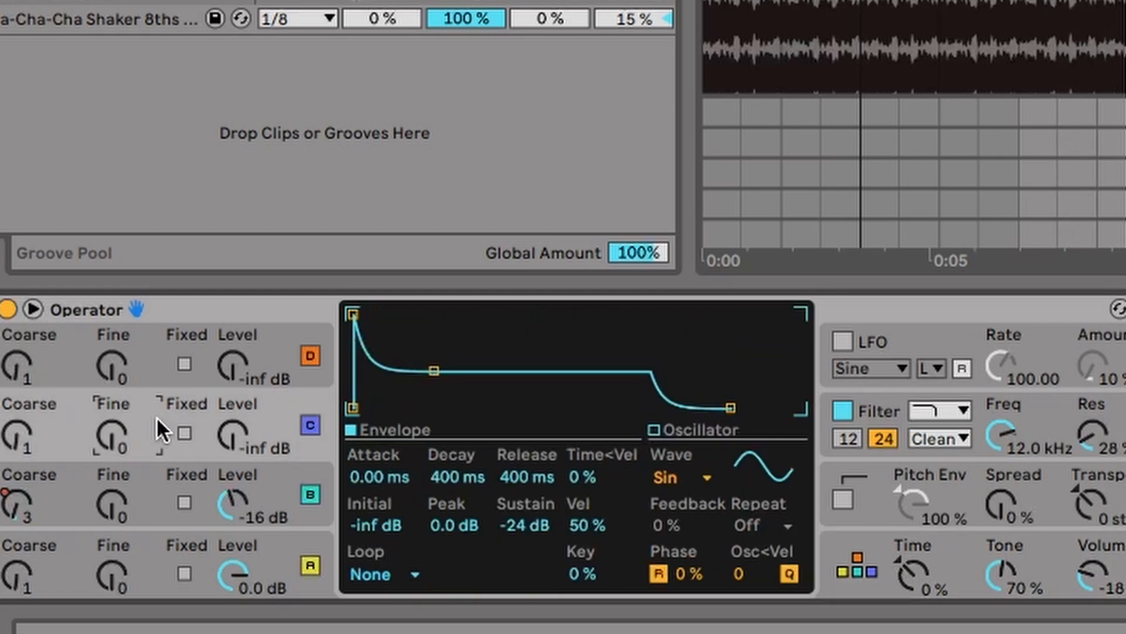
right_click(510, 335)
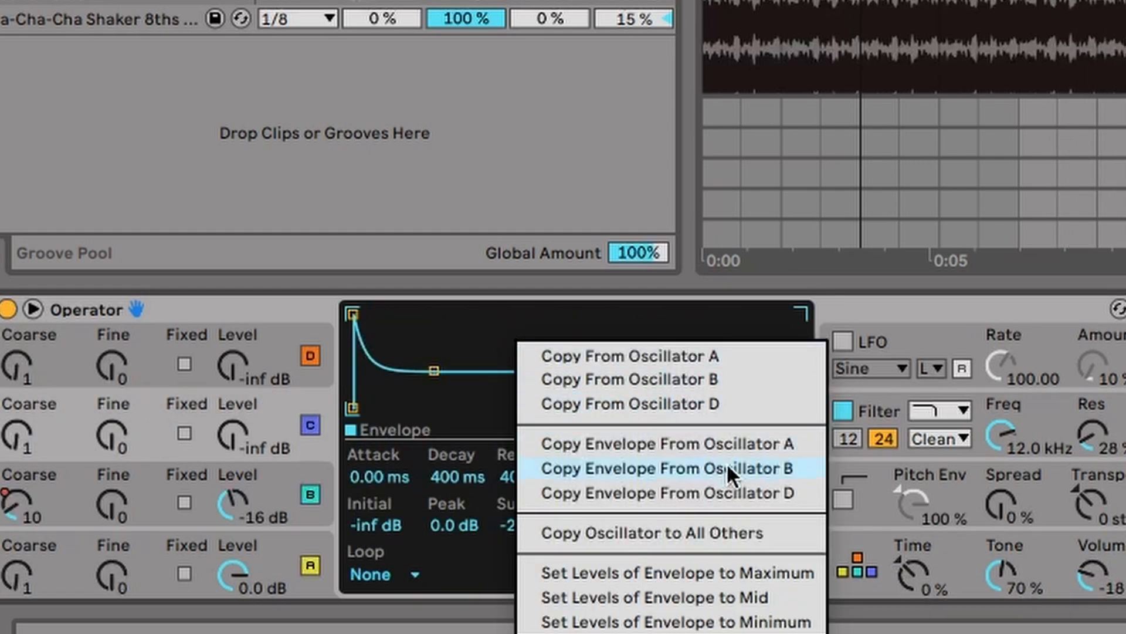
click(731, 443)
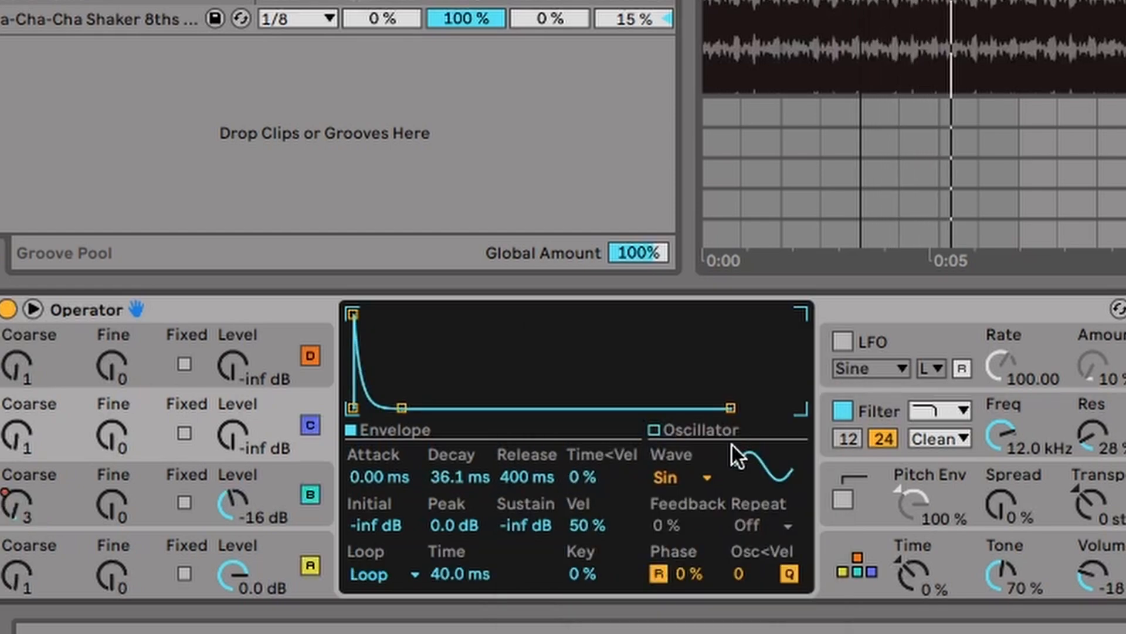
Set oscillator D's coarse tuning to 0.5 and its envelope to Loop mode with a time of 90.6 ms.
click(273, 359)
click(19, 363)
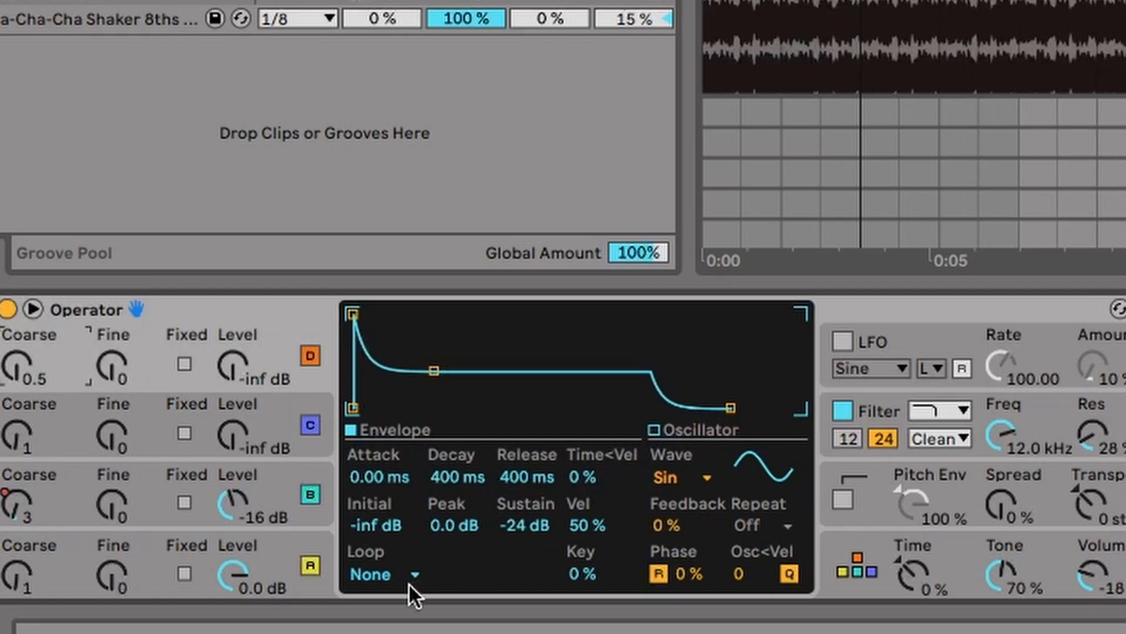
click(380, 568)
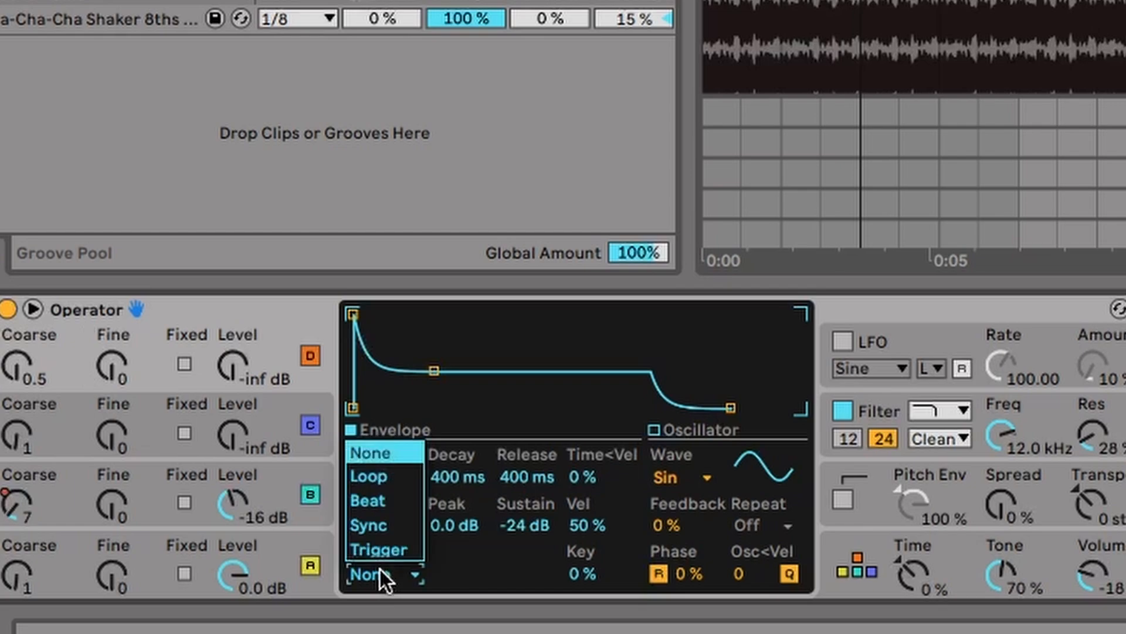
click(395, 477)
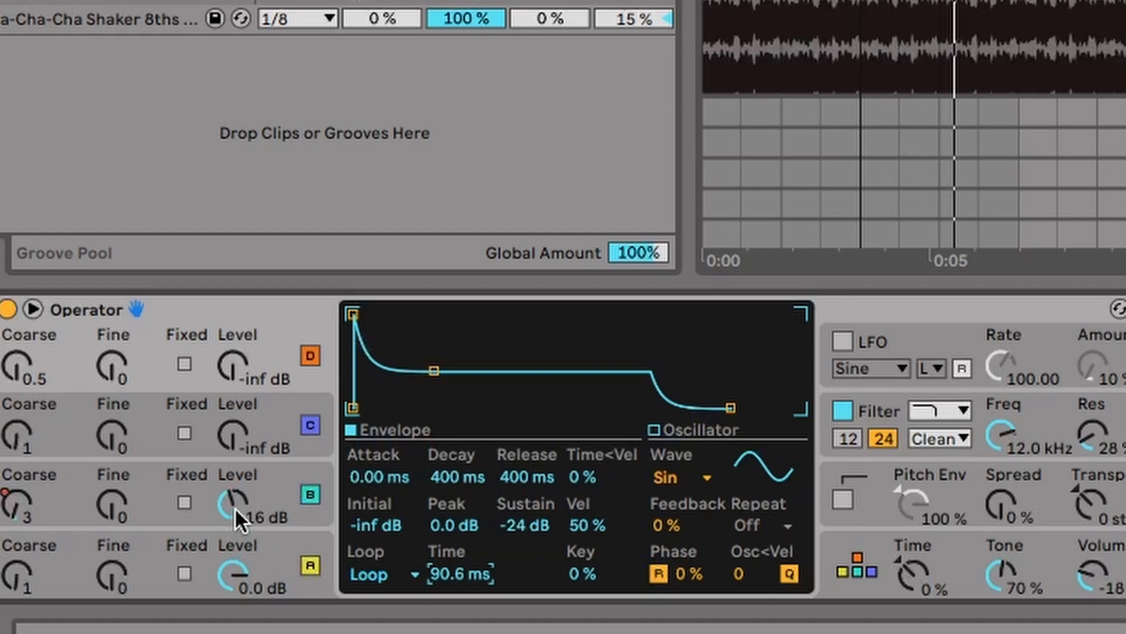
Set oscillator B's envelope loop to Sync with a 1/12 repeat, and raise oscillator C's level to -2.2 dB.
click(254, 492)
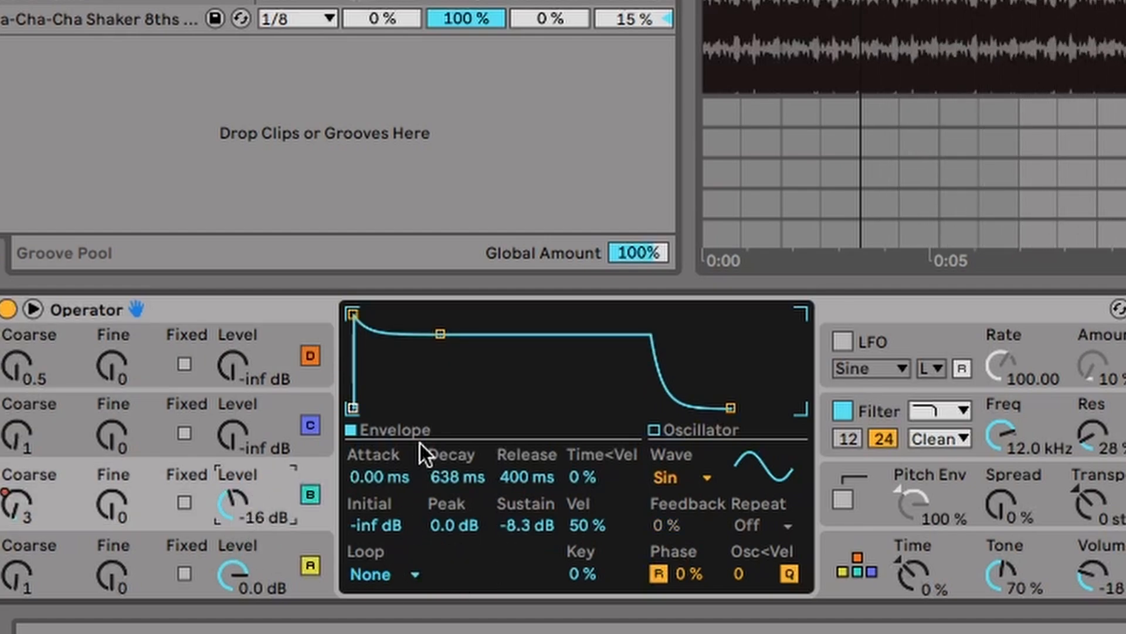
click(410, 573)
click(390, 522)
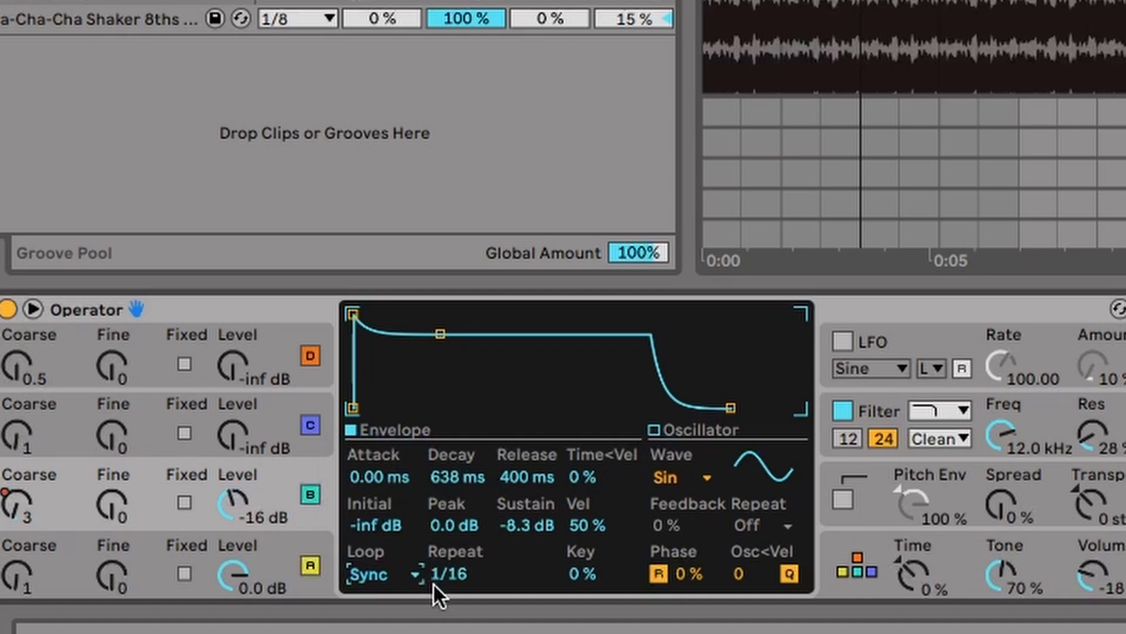
drag(449, 586, 448, 574)
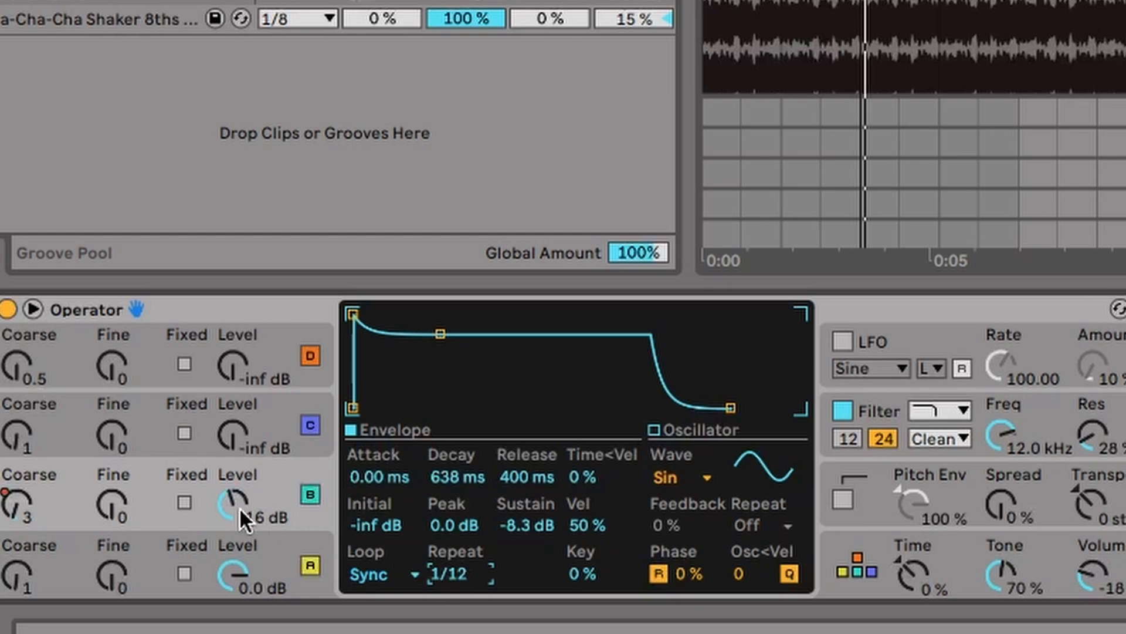
drag(241, 442, 226, 421)
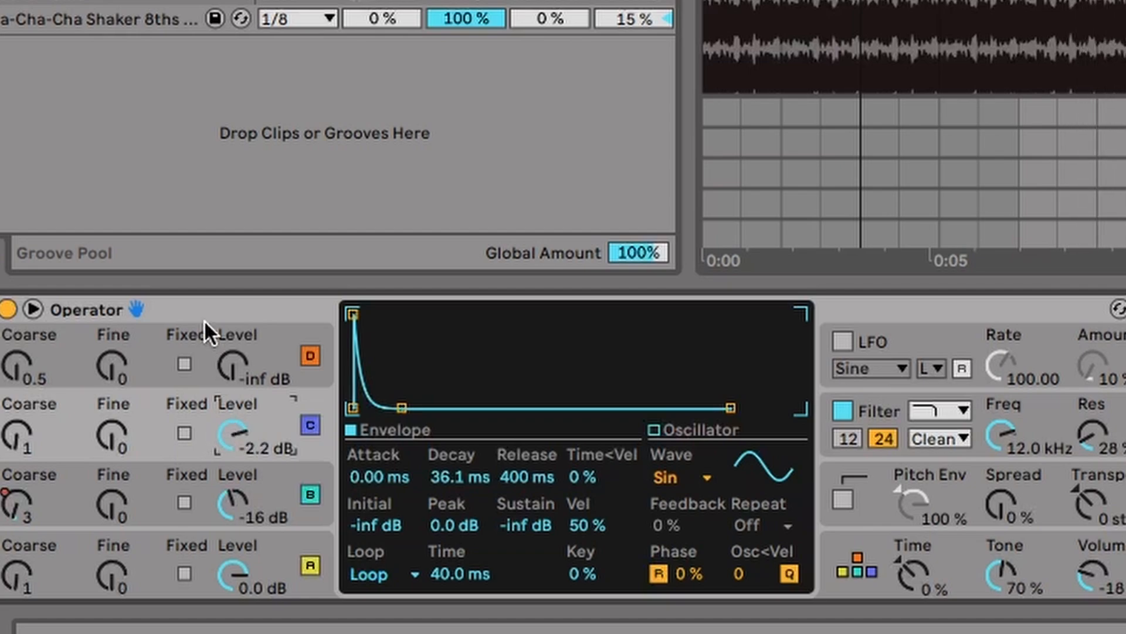
Balance the Operator's modulation by setting oscillator D's level to -18 dB and oscillator B's to -9.5 dB.
drag(235, 373, 235, 370)
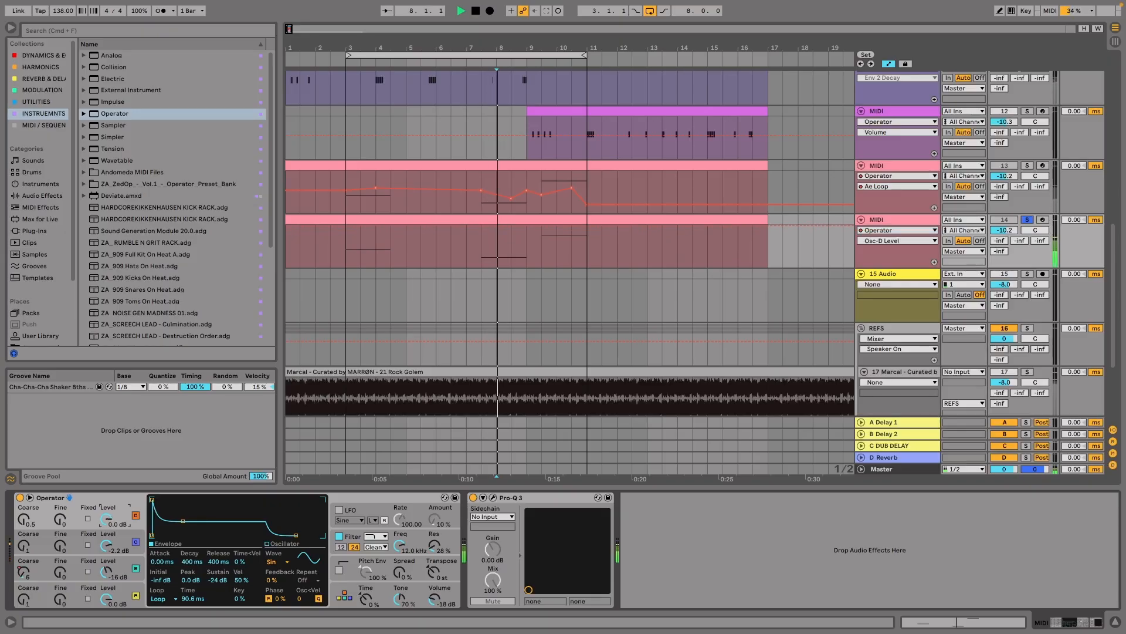
click(102, 557)
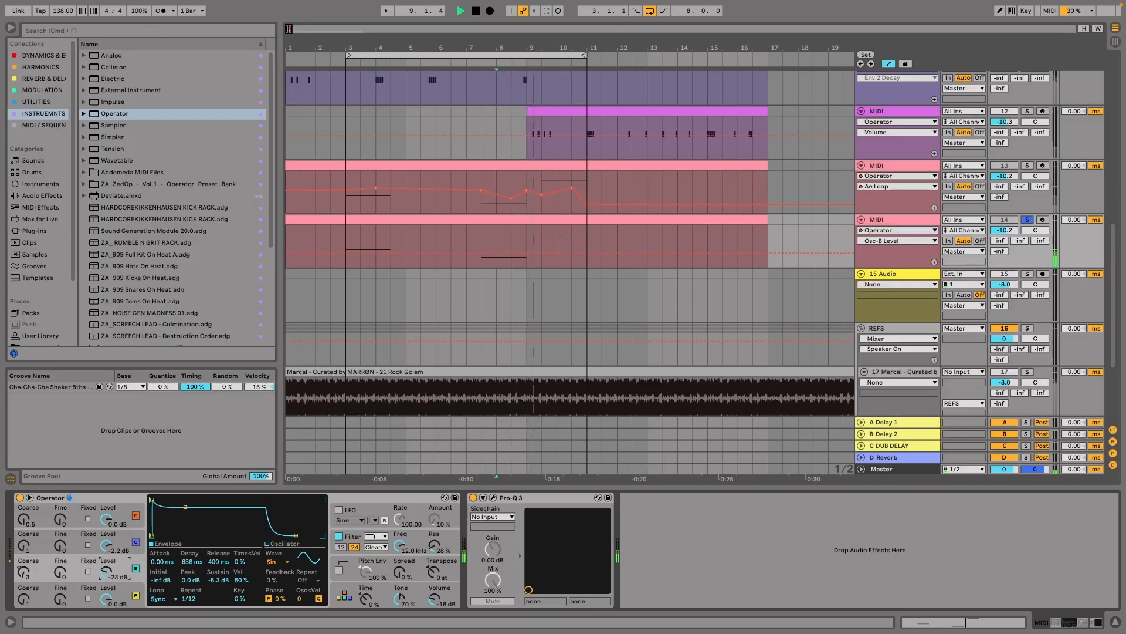
click(101, 505)
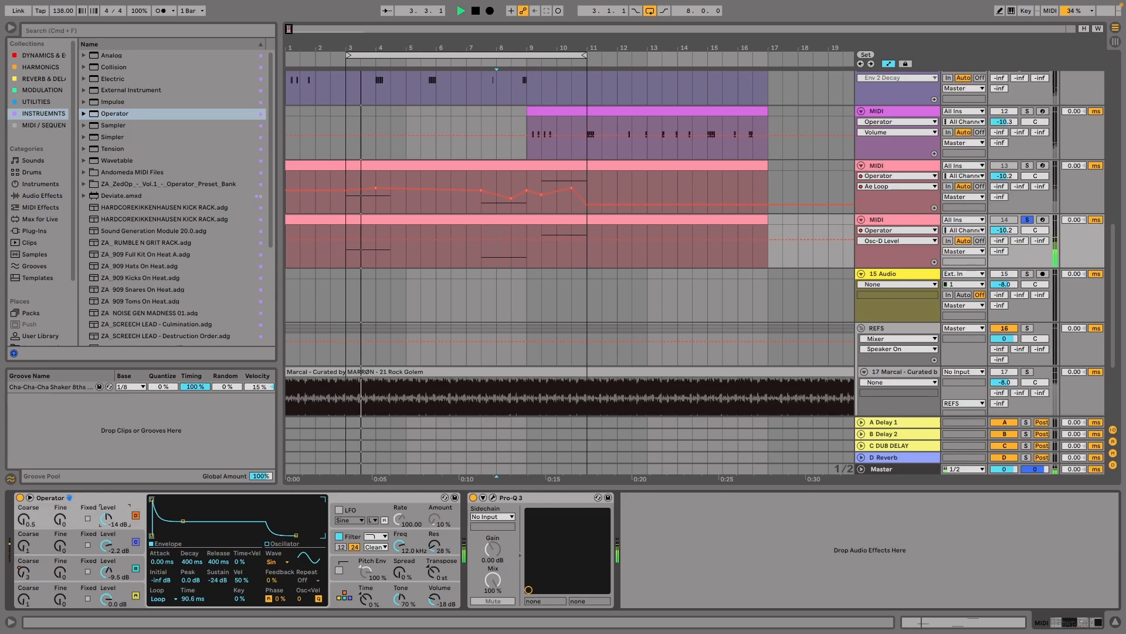
Turn off oscillators C and D and switch the Operator to the algorithm with two parallel pairs.
click(141, 551)
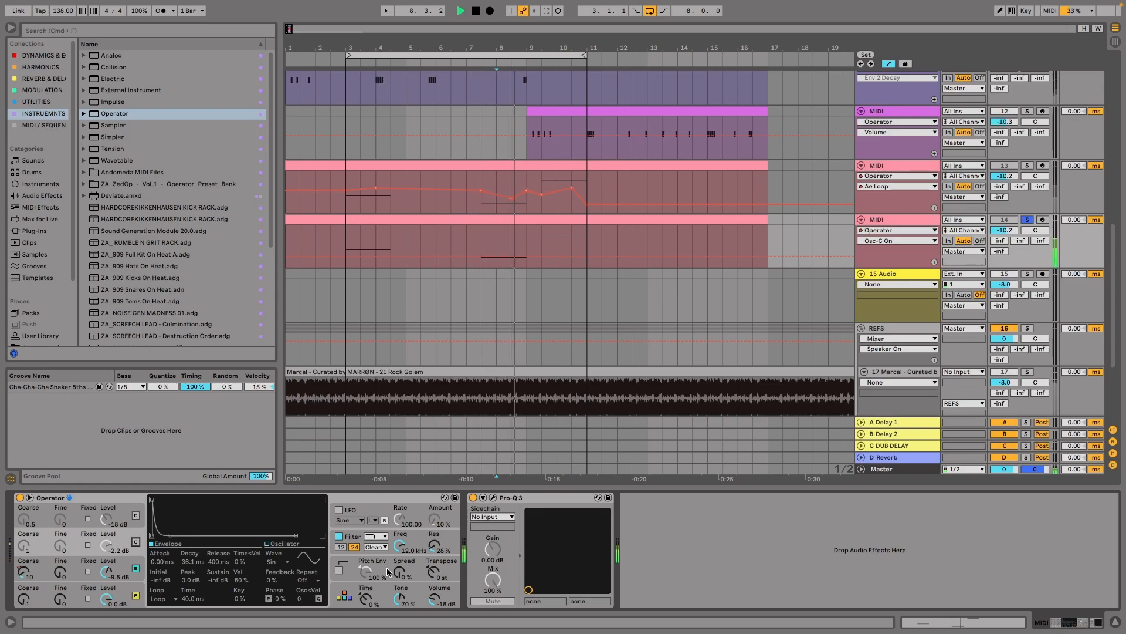
click(349, 601)
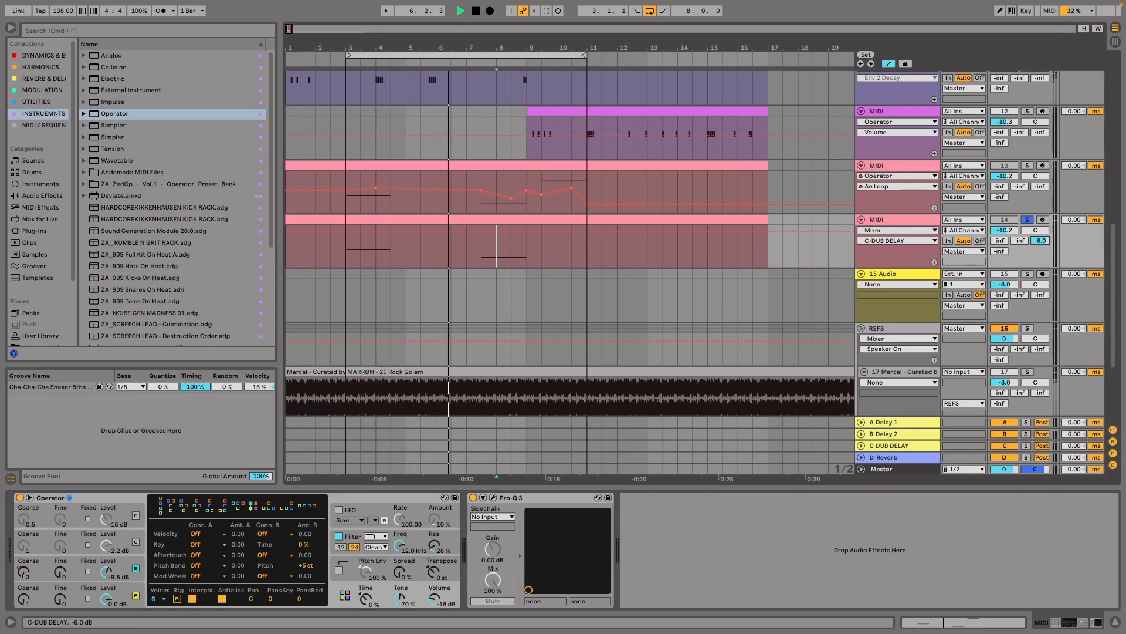
Add an Echo from the reverb and delay collection after the Delay on the C DUB DELAY return.
click(42, 59)
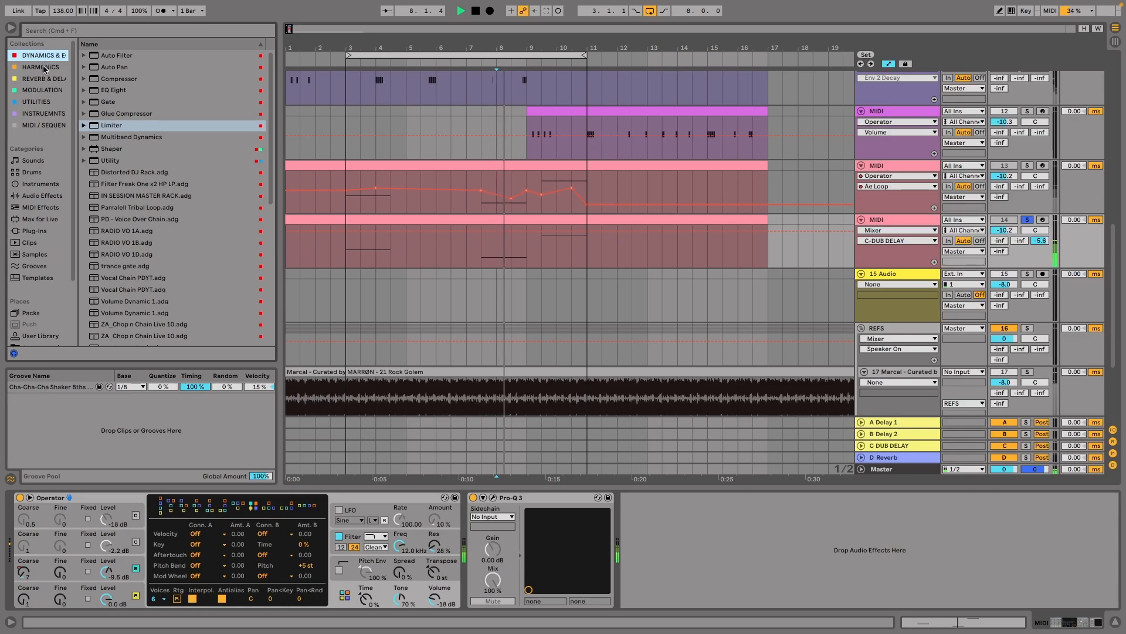
click(41, 79)
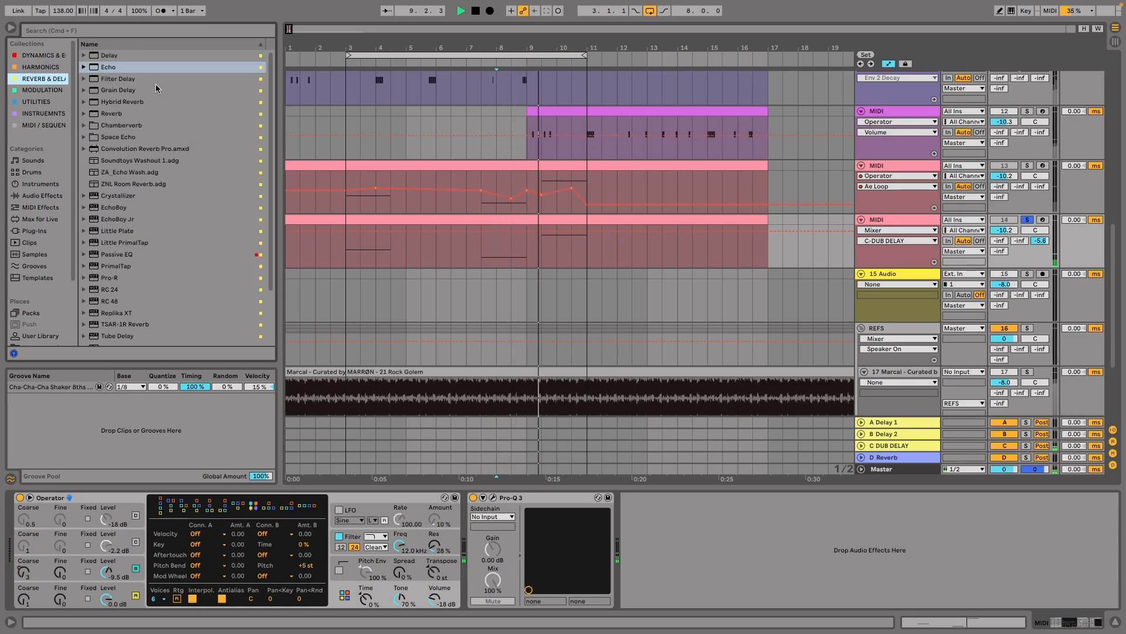
drag(109, 67, 733, 535)
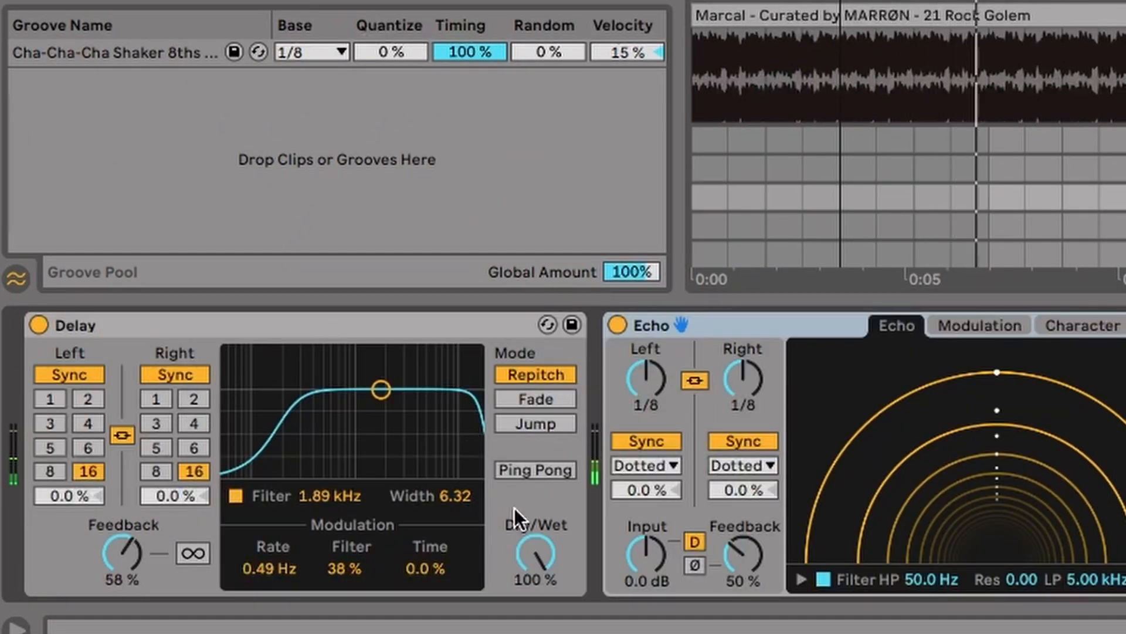
Unlink the Delay's channels and set the left time to 5 sixteenths and the right time to 3 sixteenths.
click(195, 447)
click(154, 424)
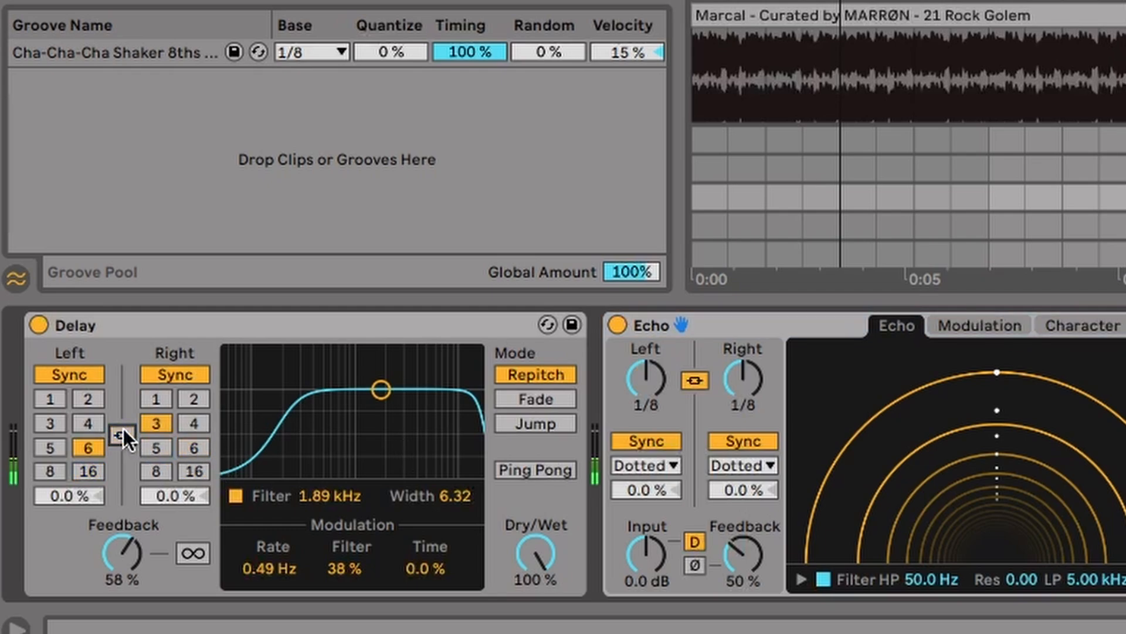
click(50, 446)
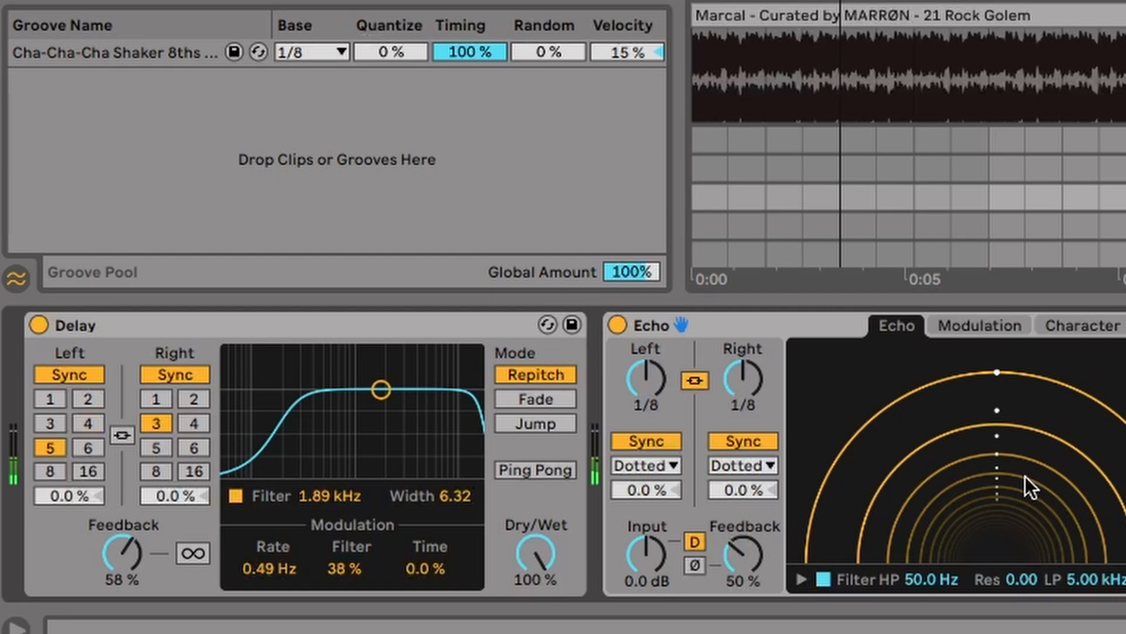
Raise the modulation rate of the Echo on the C DUB DELAY return.
click(995, 327)
drag(894, 541, 894, 499)
click(901, 326)
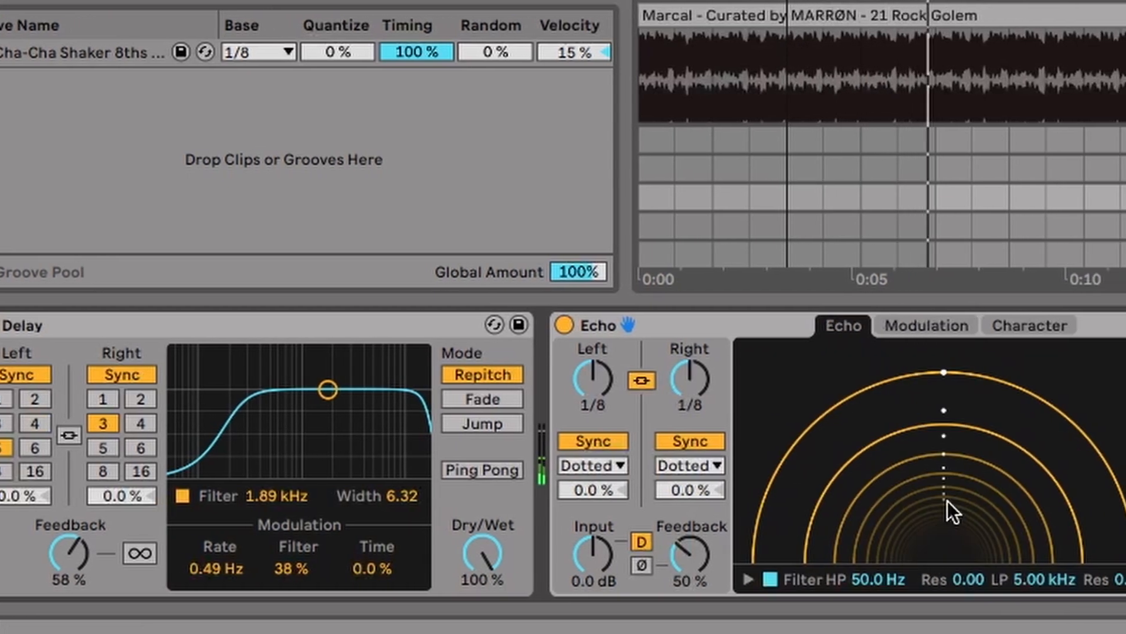
Shape the Echo's filter with a high-pass at 411 Hz, resonance 0.29, and a low-pass at 3.58 kHz, resonance 0.27.
click(696, 579)
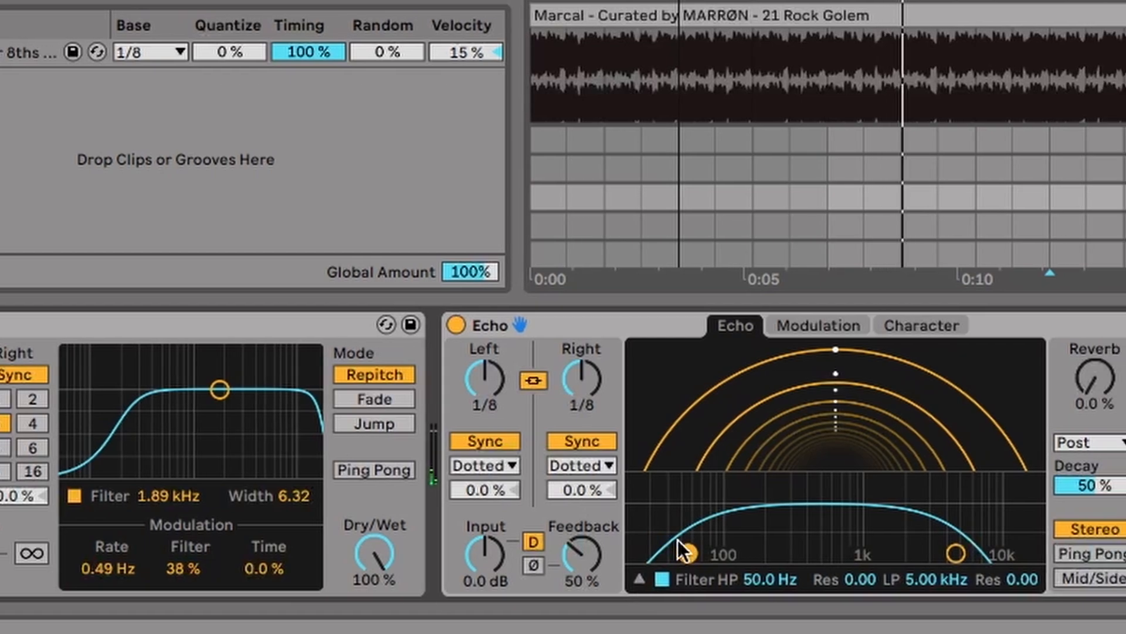
drag(632, 550, 704, 483)
drag(864, 552, 775, 490)
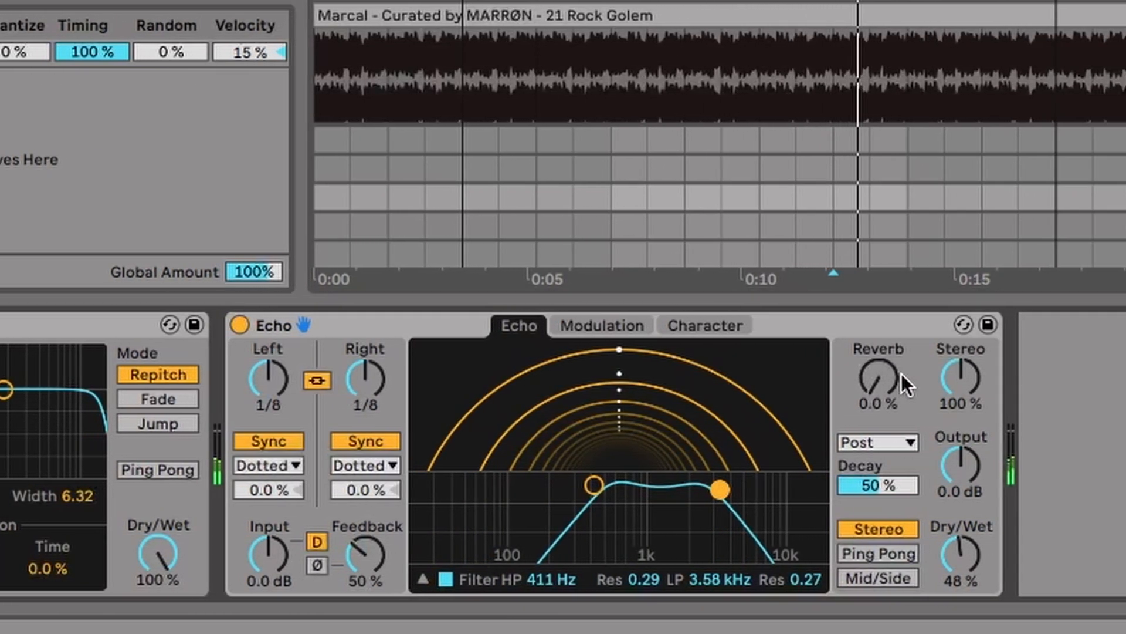
Set the Echo's reverb to 54 % with a 95 % decay and switch its channel mode to Ping Pong.
drag(933, 485, 932, 464)
drag(824, 463, 824, 456)
drag(769, 393, 769, 364)
click(791, 553)
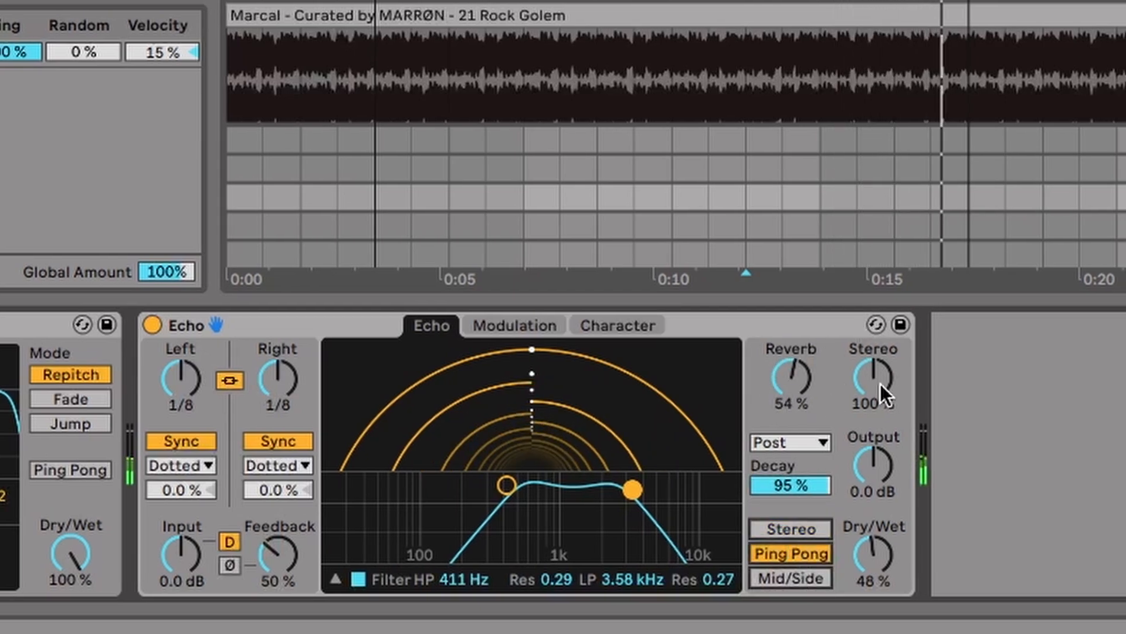
Narrow the Echo's stereo width to 72 % and fine-tune its filter with the low-pass at 3.06 kHz.
drag(882, 382, 881, 405)
drag(637, 490, 624, 488)
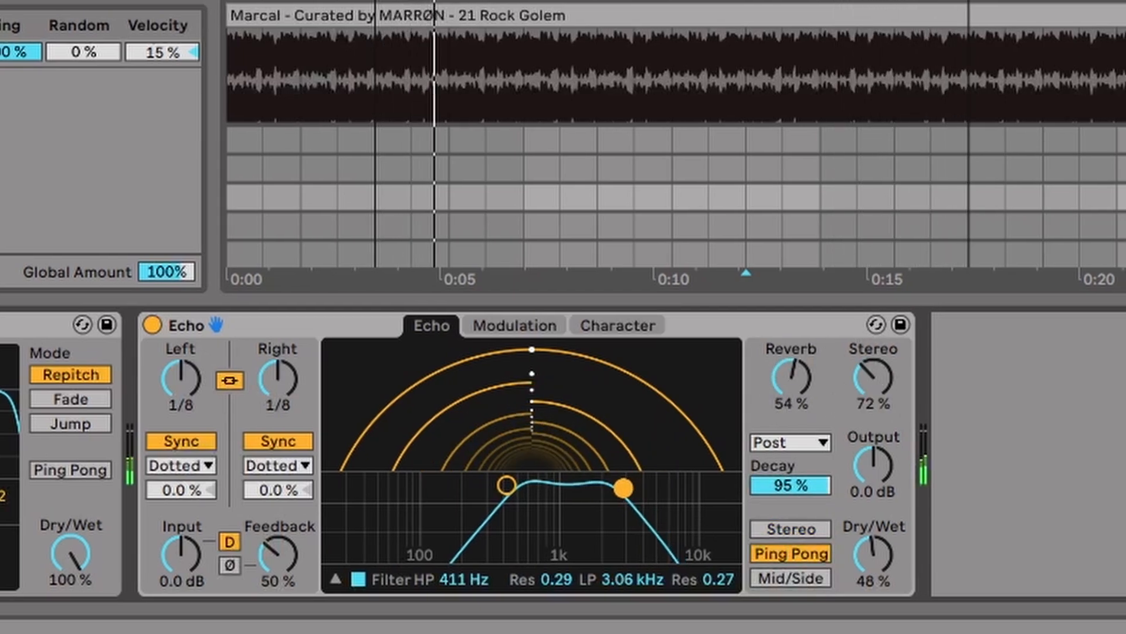
drag(518, 487, 514, 488)
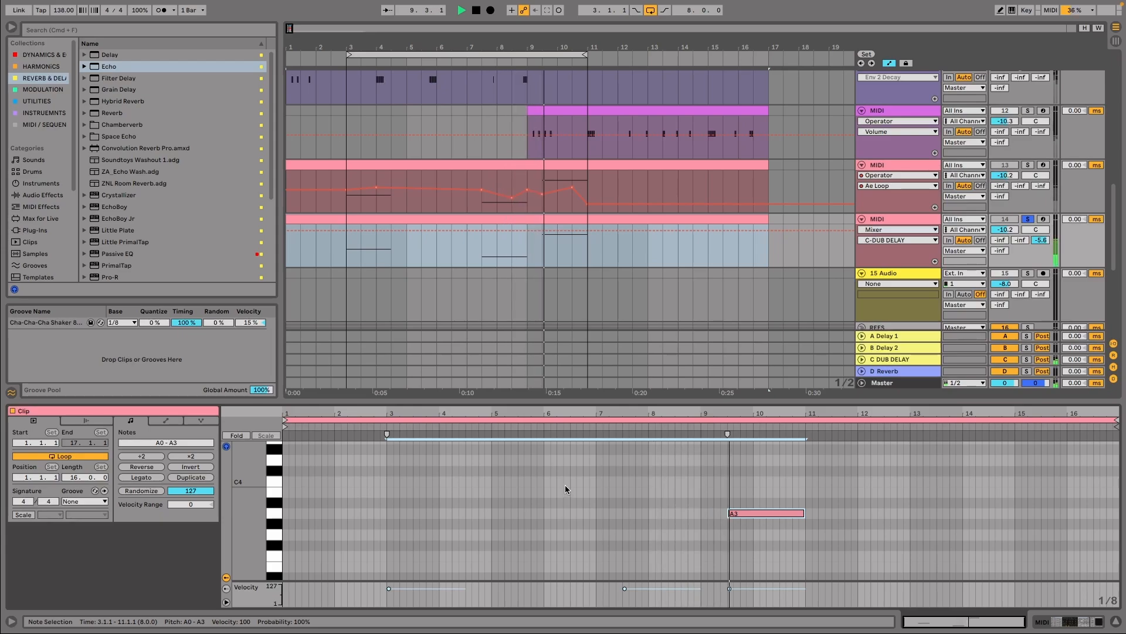
Duplicate the A3 note at bar 9 in track 14's MIDI clip and move the copy to 14.3.1.
click(761, 513)
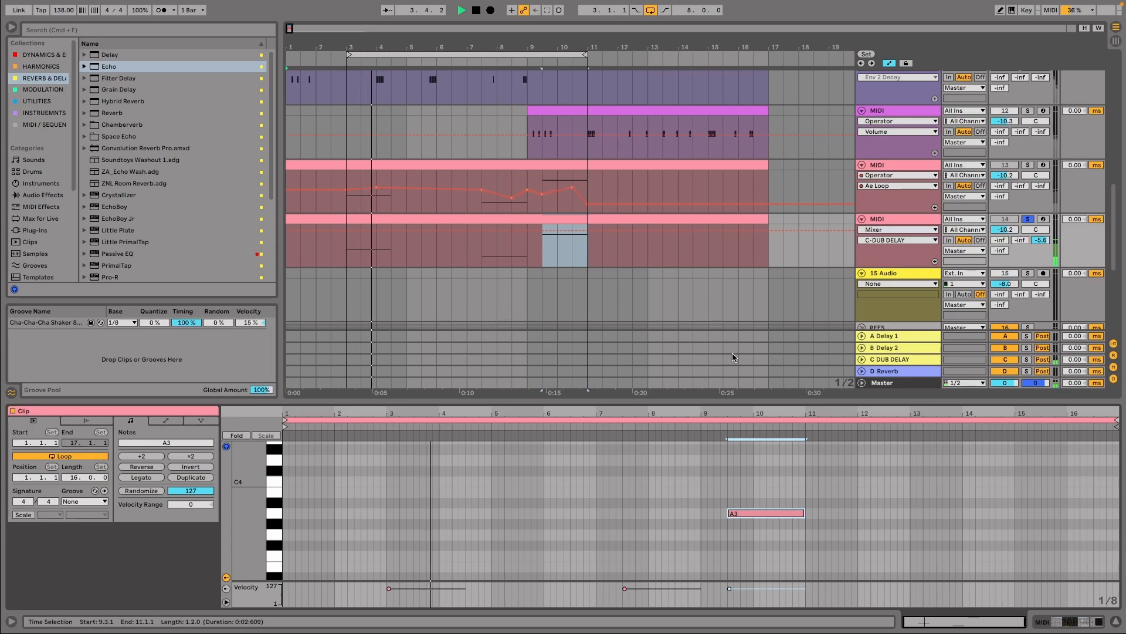
key(super+d)
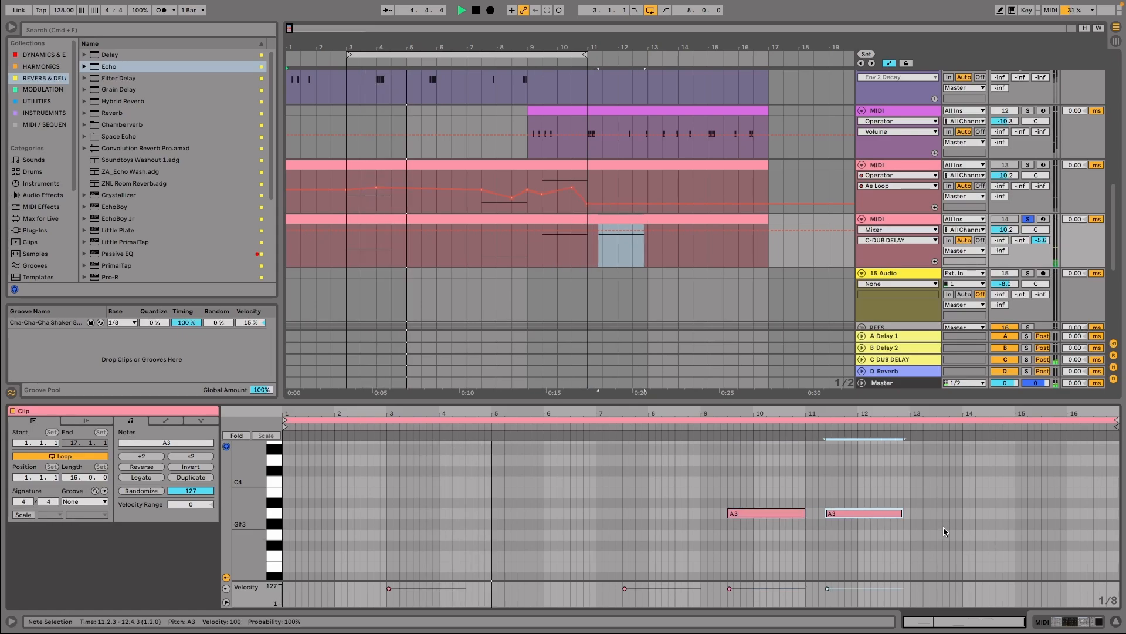
key(Right)
key(Right)
key(Right)
key(Right)
key(Right)
key(Right)
key(Right)
key(Right)
key(Right)
key(Right)
key(Right)
key(Right)
key(Right)
key(Right)
key(Right)
key(Right)
key(Right)
key(Right)
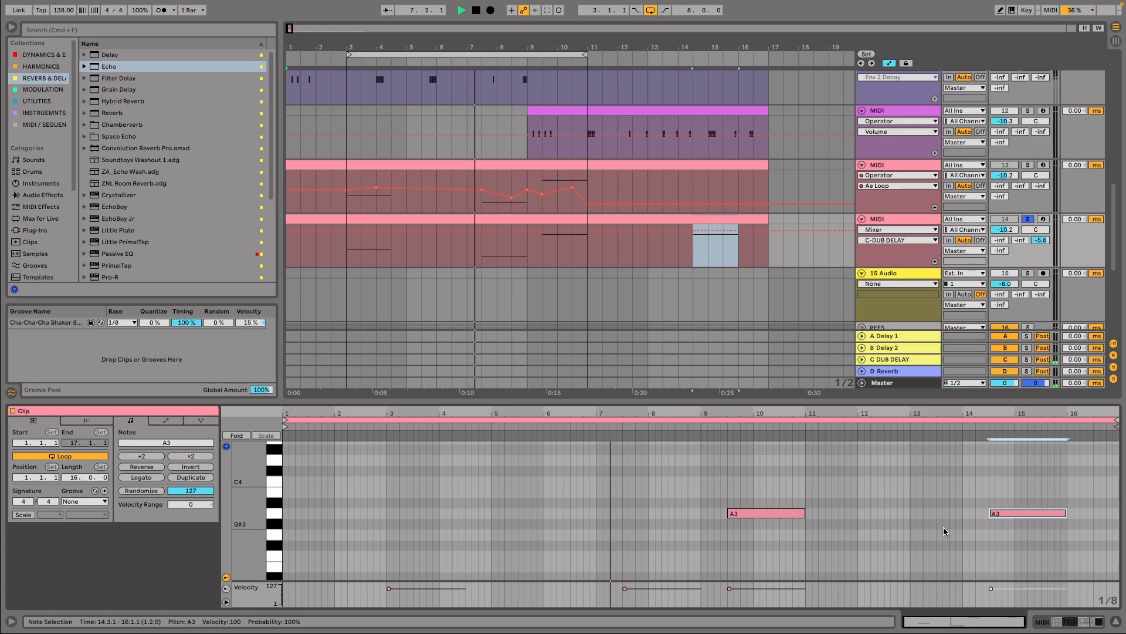
Transpose the copied A3 note at bar 14 down two octaves.
key(shift+Up)
key(shift+Down)
key(shift+Down)
key(shift+Down)
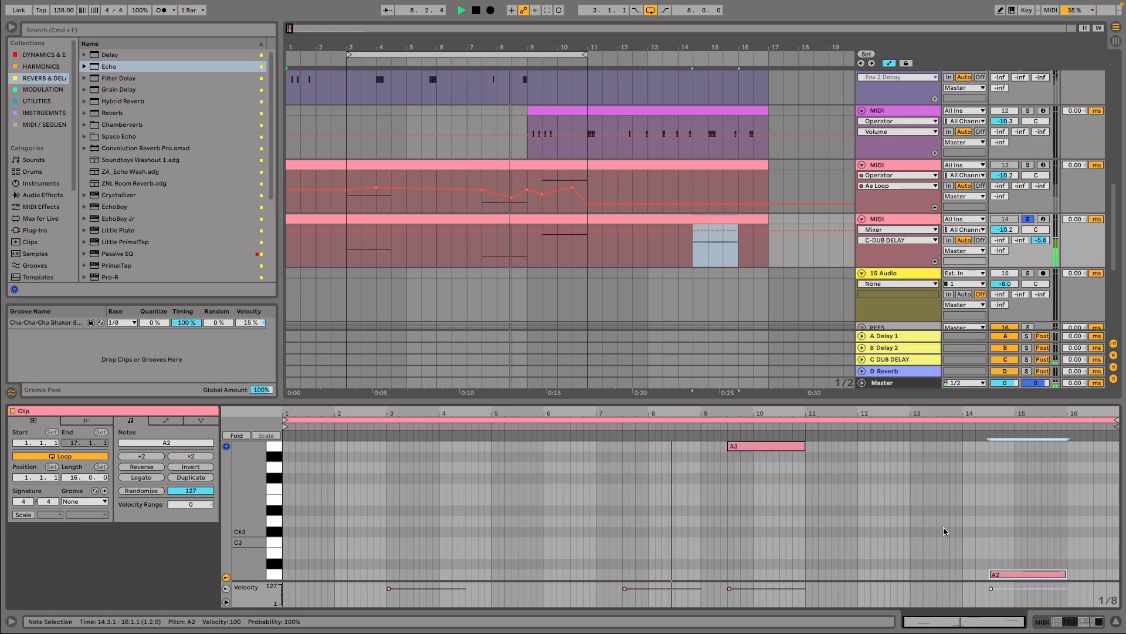
key(shift+Down)
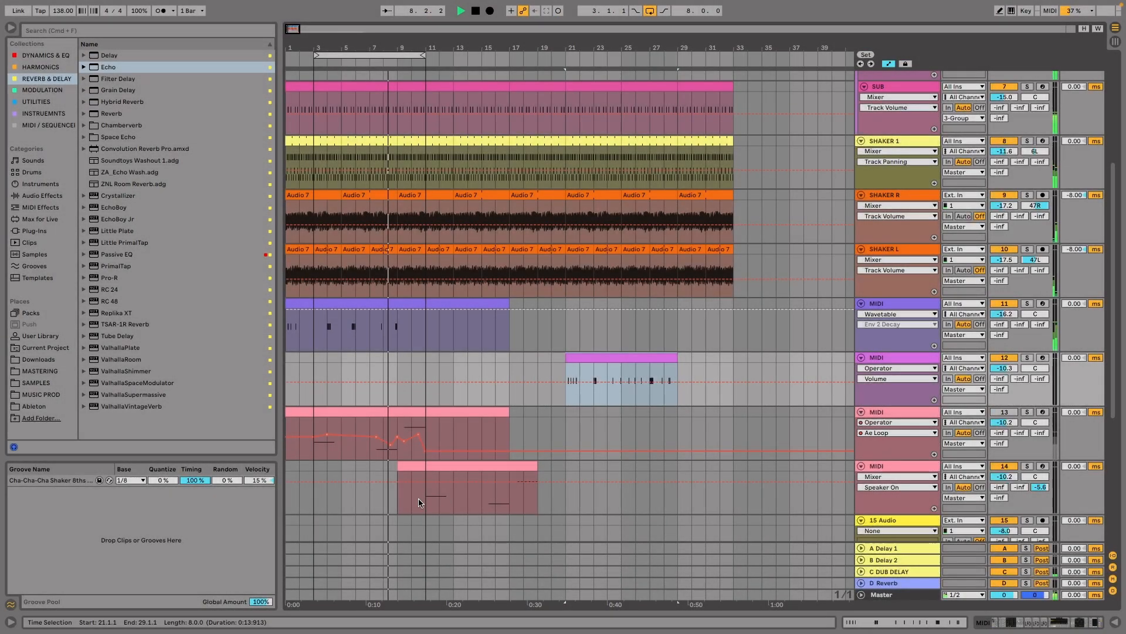
Copy the two-bar section starting at bar 11 on MIDI track 14 to bar 29.
click(401, 505)
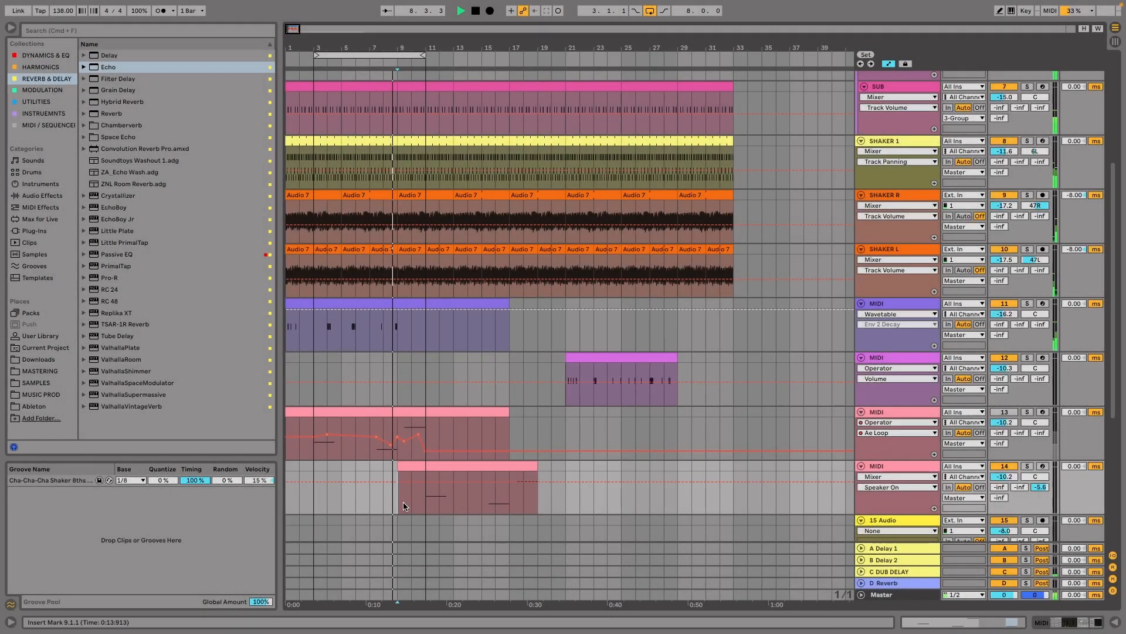
drag(427, 506, 701, 464)
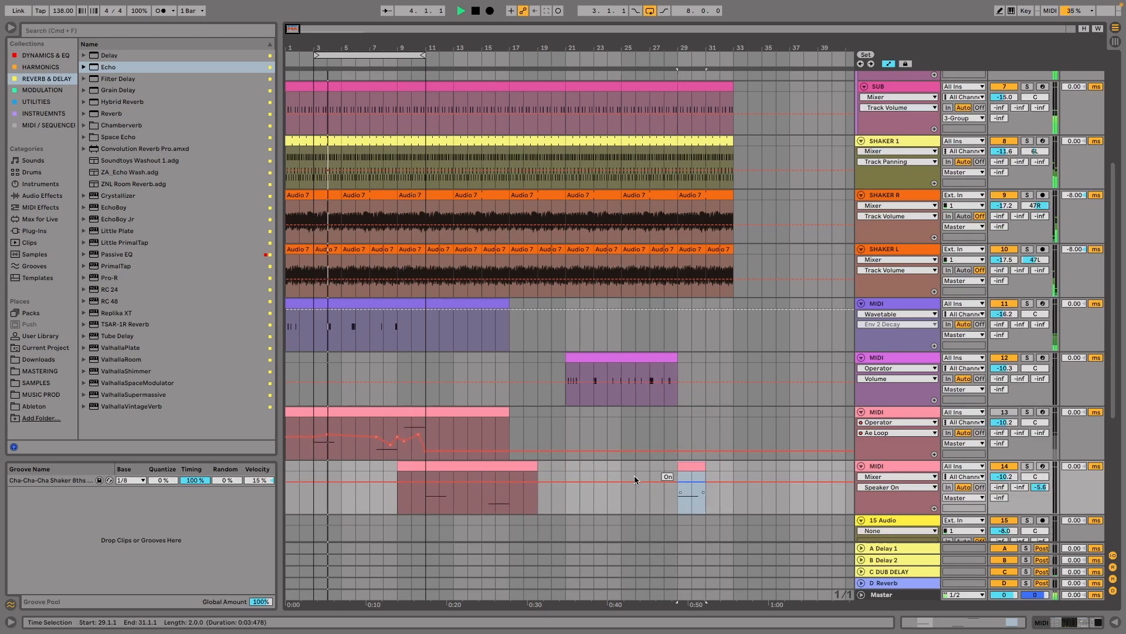
Move track 14's longer MIDI clip to start at bar 7 and extend its end to bar 19.
drag(440, 465, 422, 463)
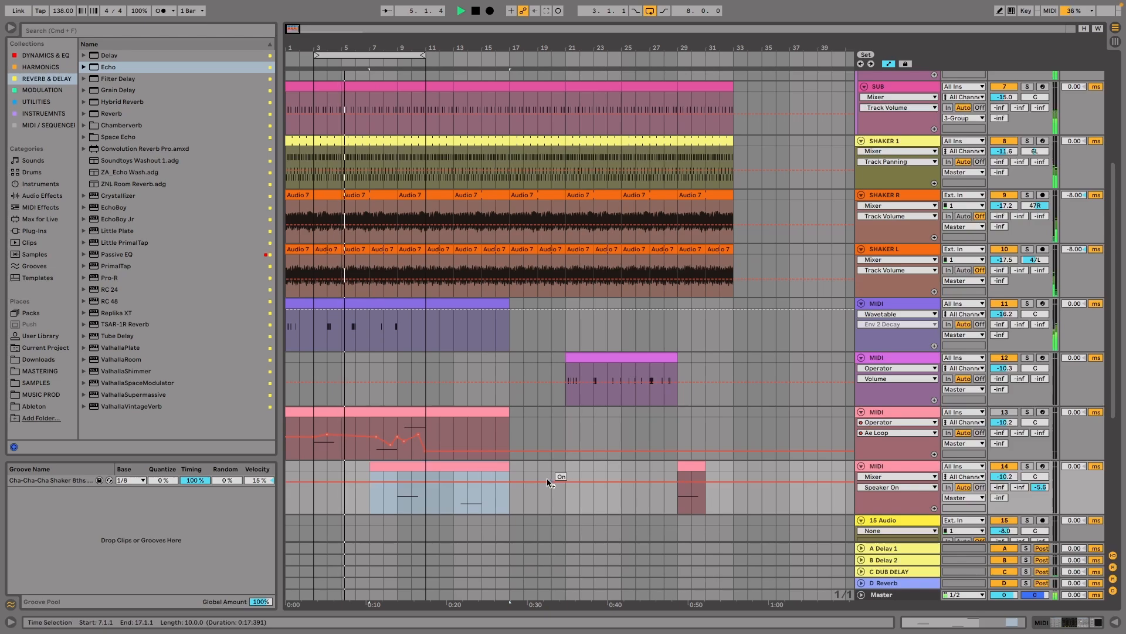
drag(503, 465, 542, 468)
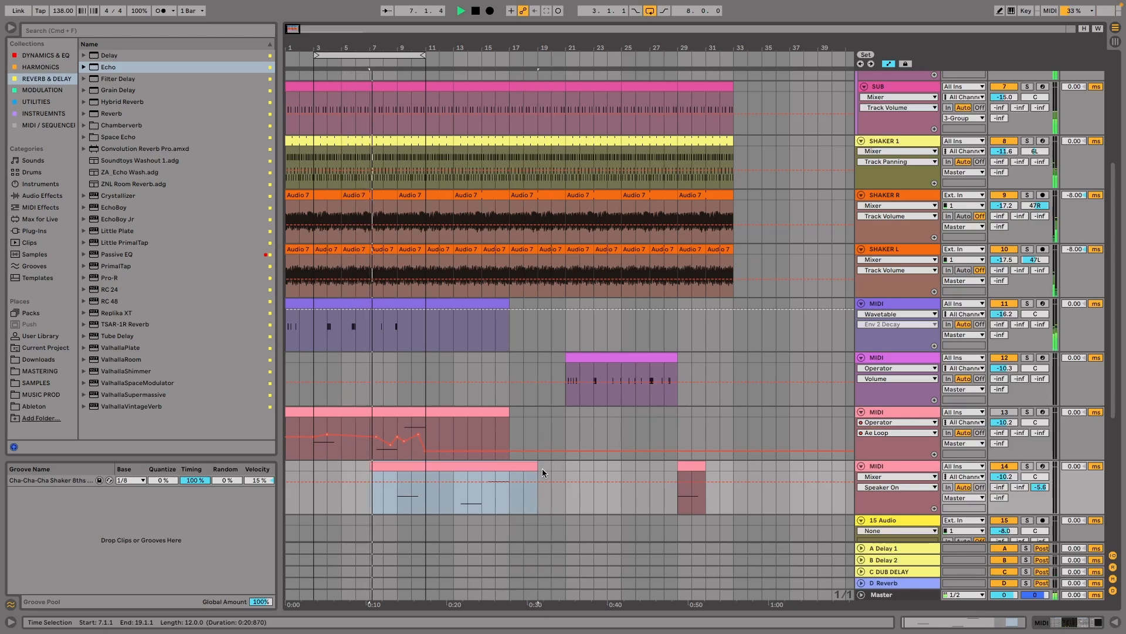
Fold MIDI track 13, turn off the arrangement loop and stop playback, returning to the start.
click(861, 413)
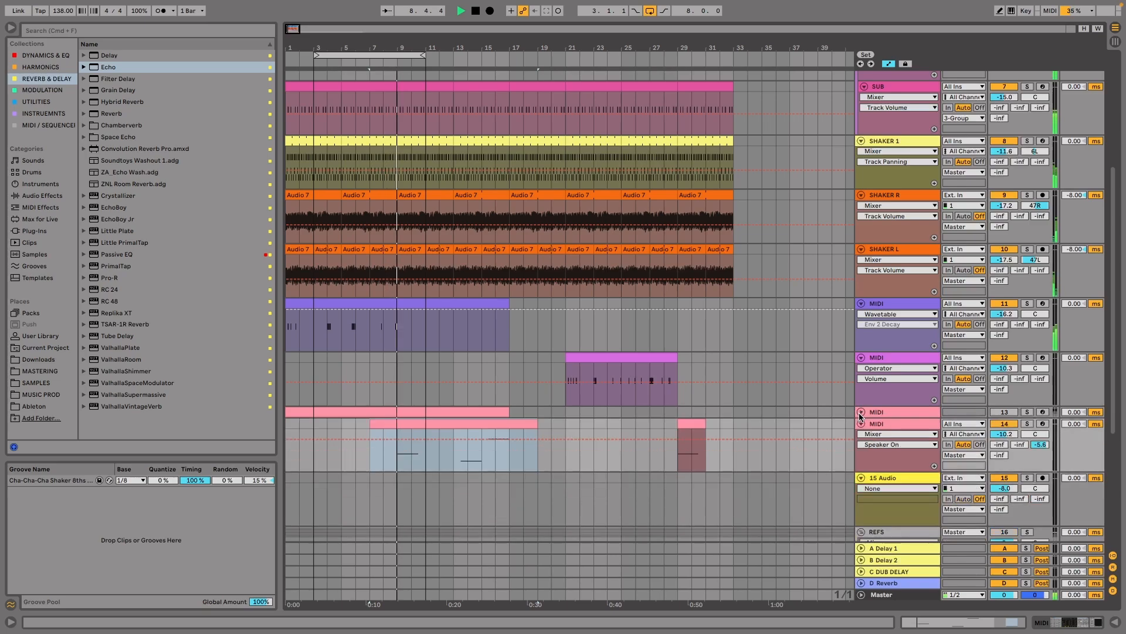
click(648, 13)
click(477, 11)
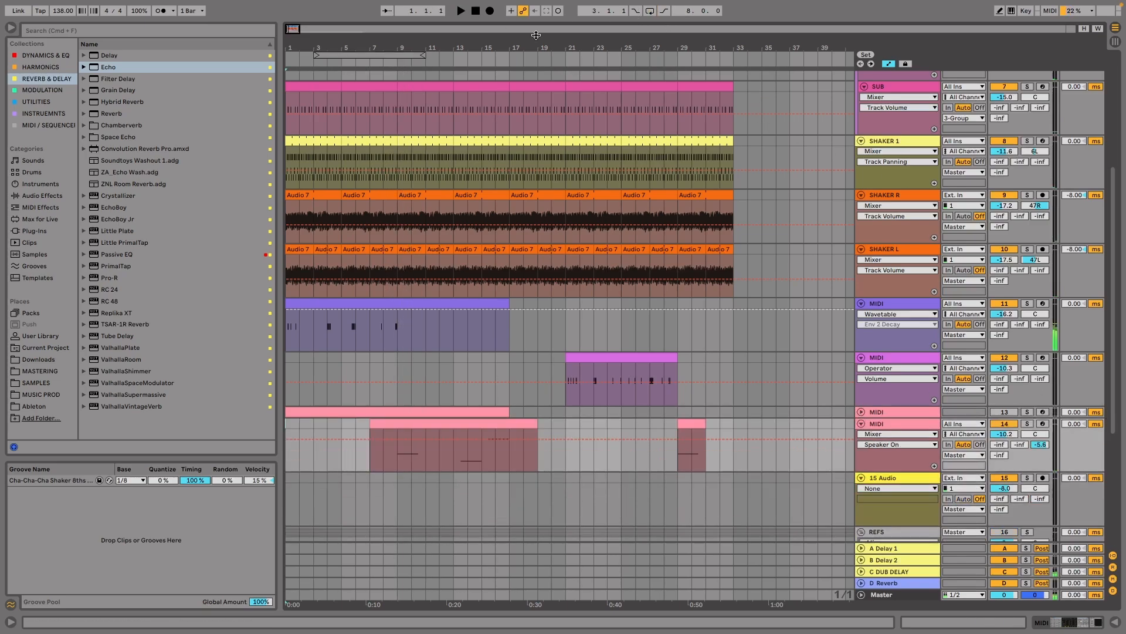
Play the arrangement from the start and open Pro-Q 3 at the end of Wavetable track 11's device chain.
double_click(891, 305)
key(space)
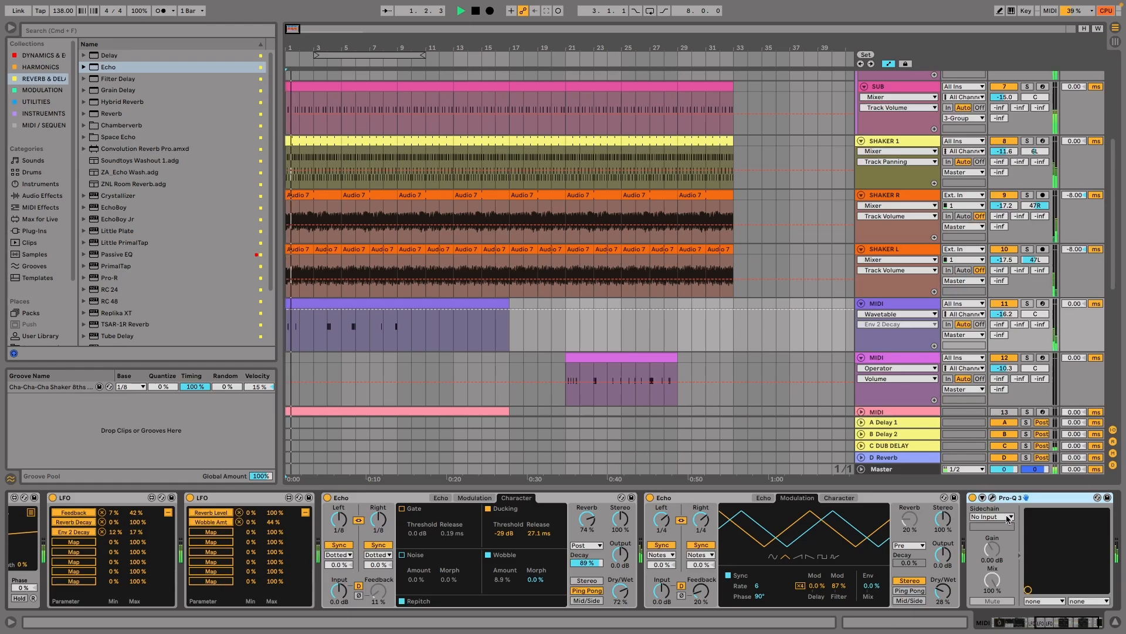
click(992, 498)
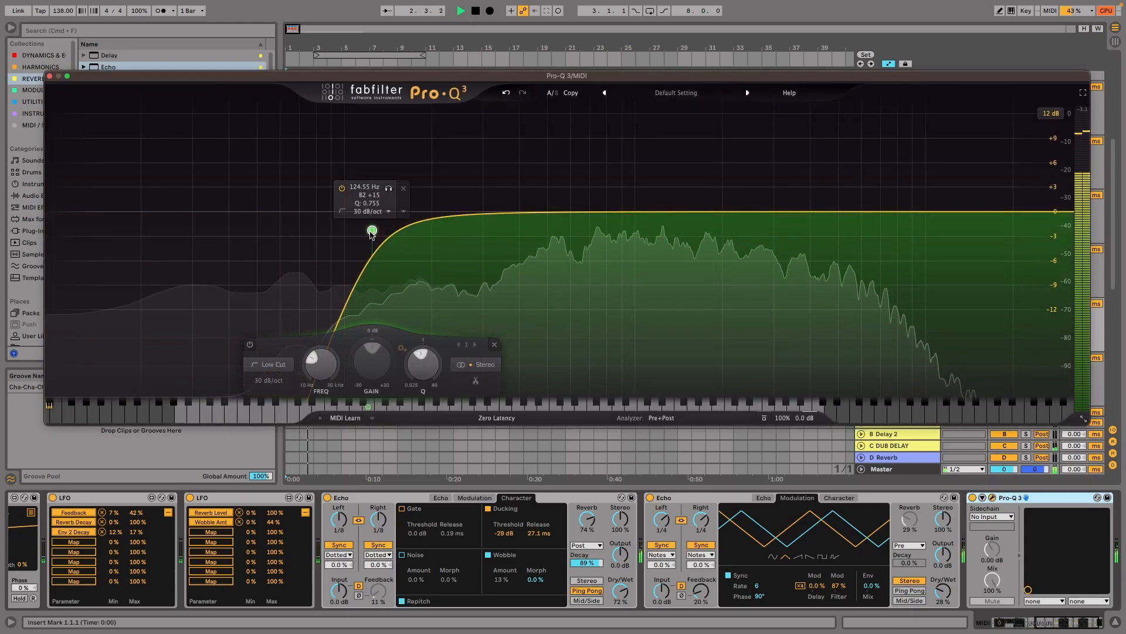
Add a dynamic bell band at about 477 Hz with -0.37 dB gain and roughly -8 dB of dynamic reduction, and narrow its Q.
click(546, 213)
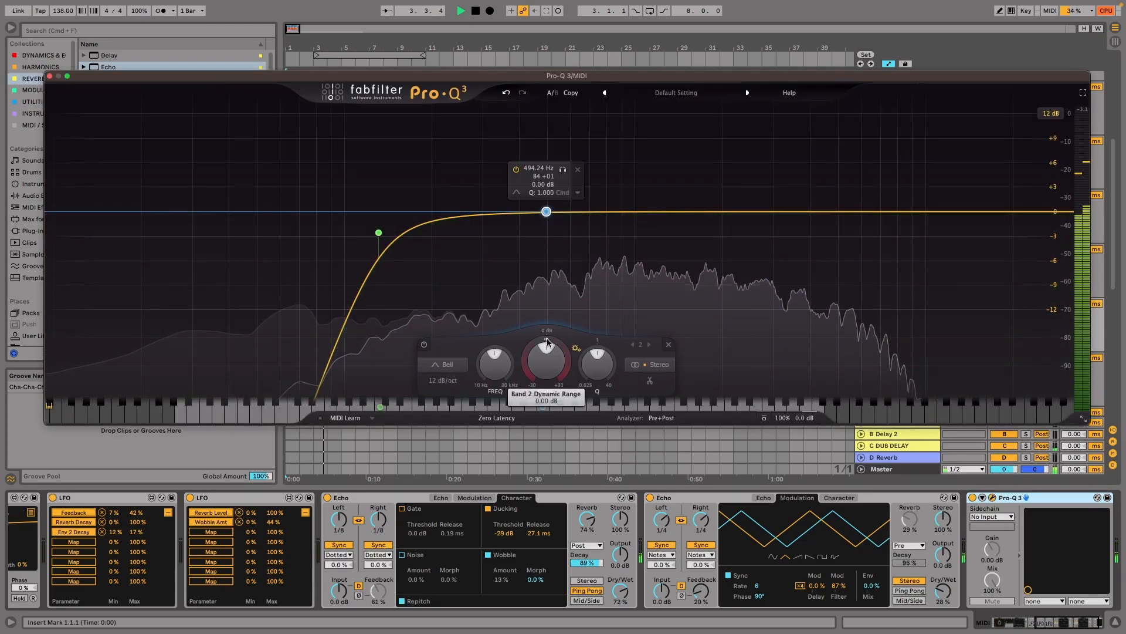
drag(547, 340, 550, 377)
drag(546, 212, 541, 215)
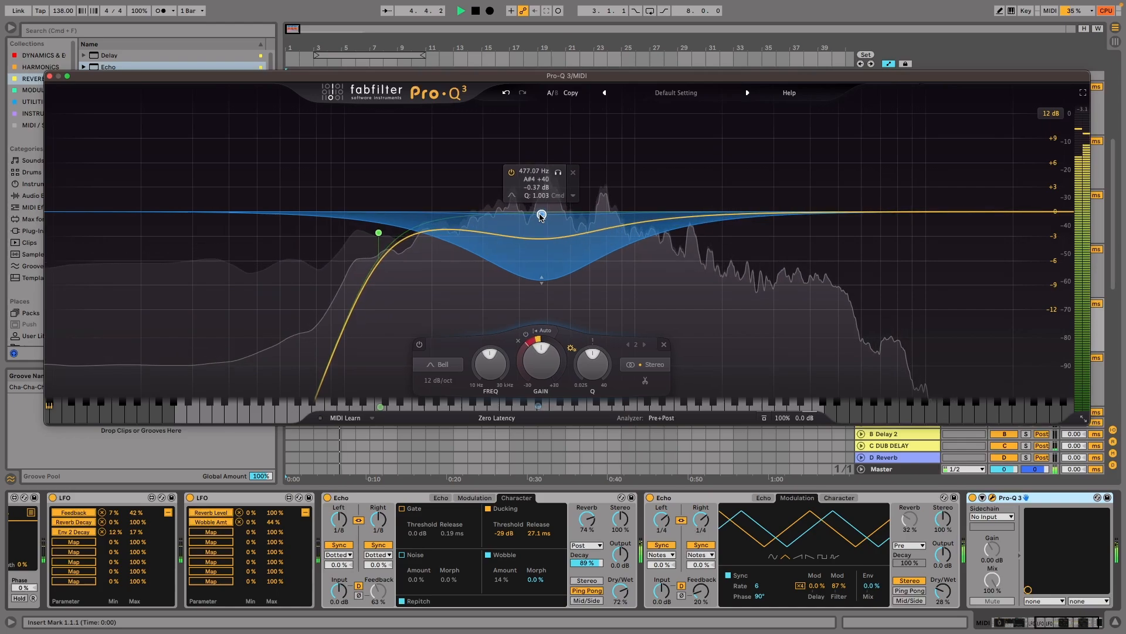
drag(594, 363, 594, 350)
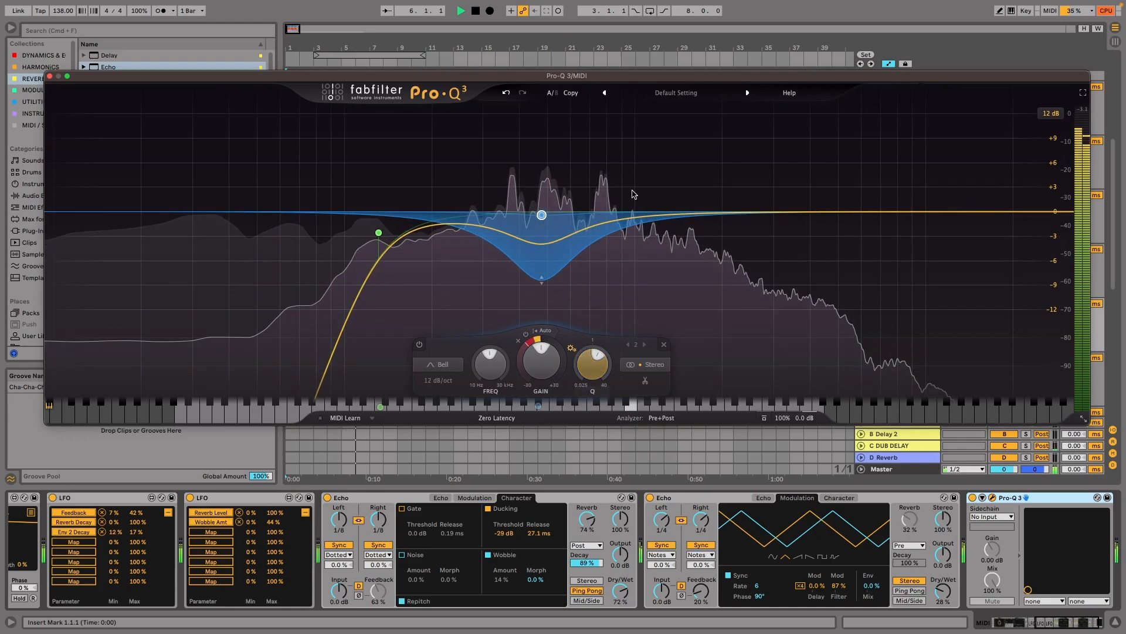
Add a very narrow dynamic bell cut at about 1586 Hz, reaching roughly -9 dB, and close the equalizer window.
click(693, 214)
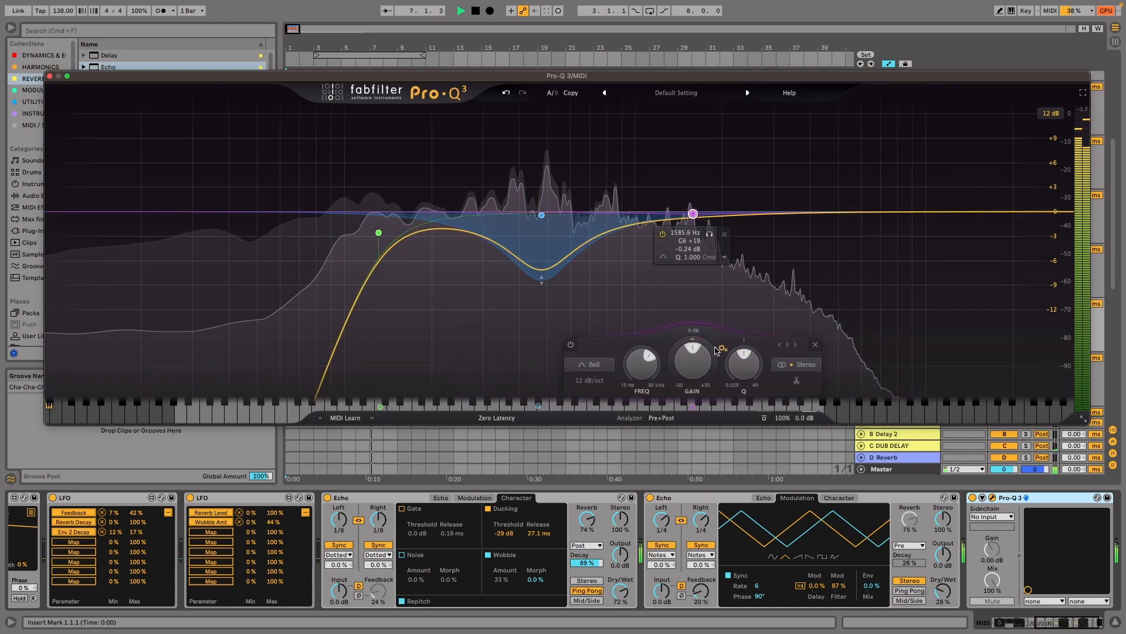
drag(742, 361, 723, 267)
drag(693, 339, 680, 348)
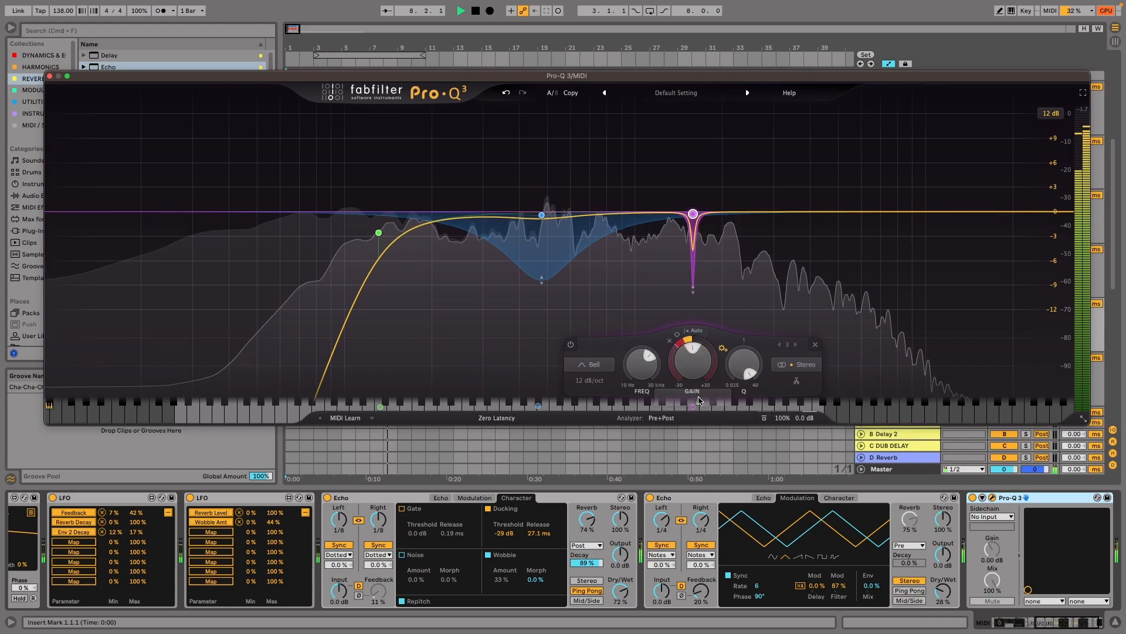
click(49, 76)
scroll(581, 291, down, 3)
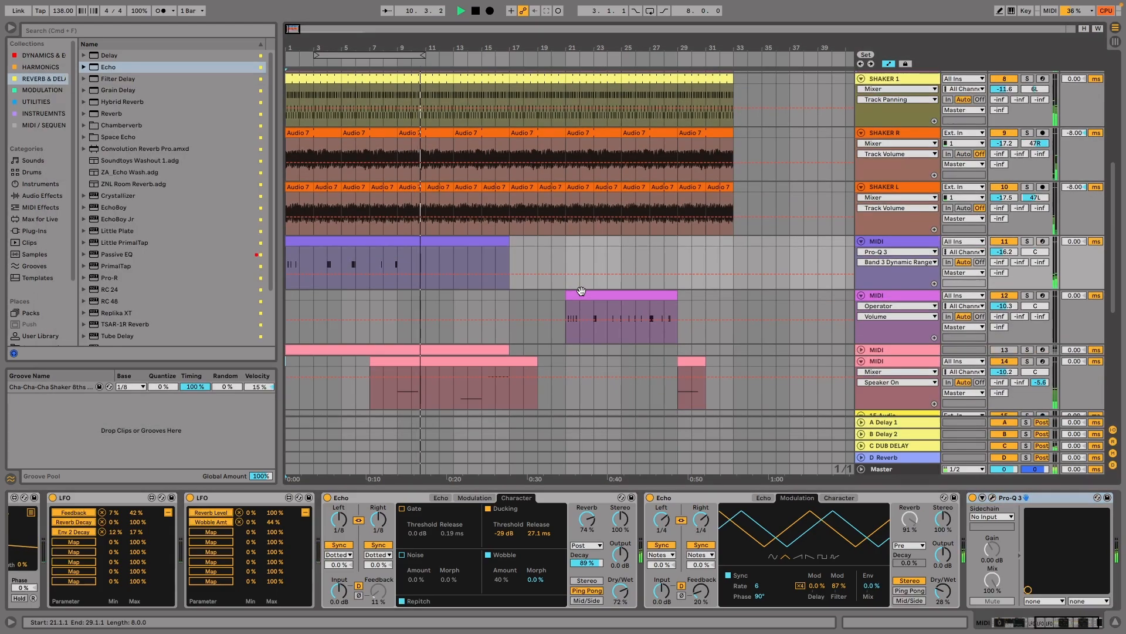
Add a Saturator from the Harmonics collection after Pro-Q 3 on MIDI track 14.
click(898, 360)
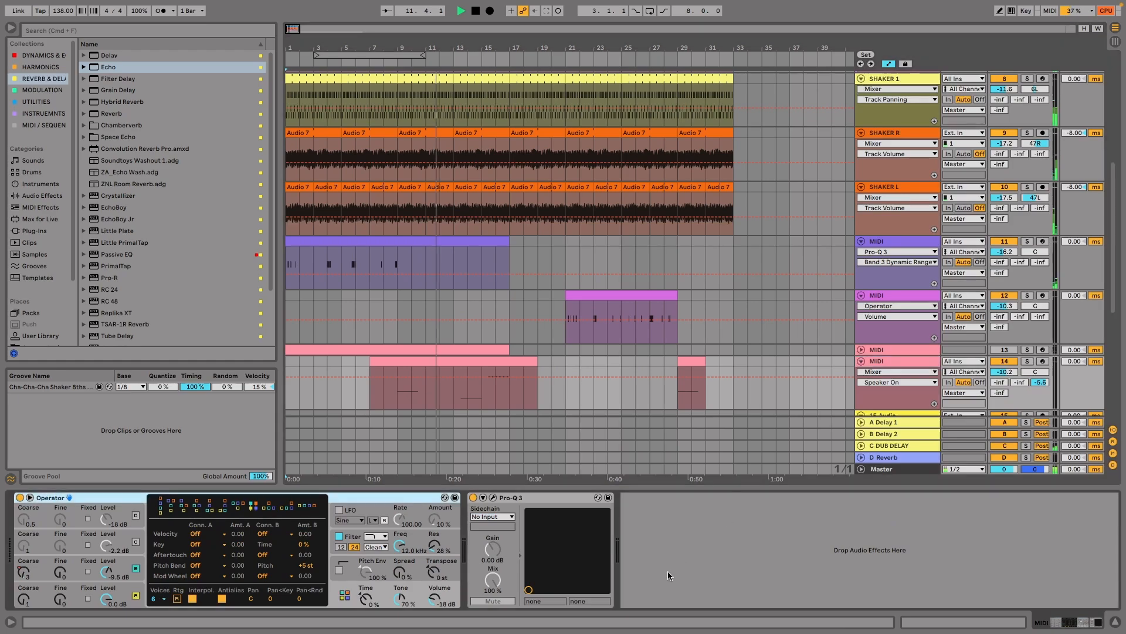
click(37, 67)
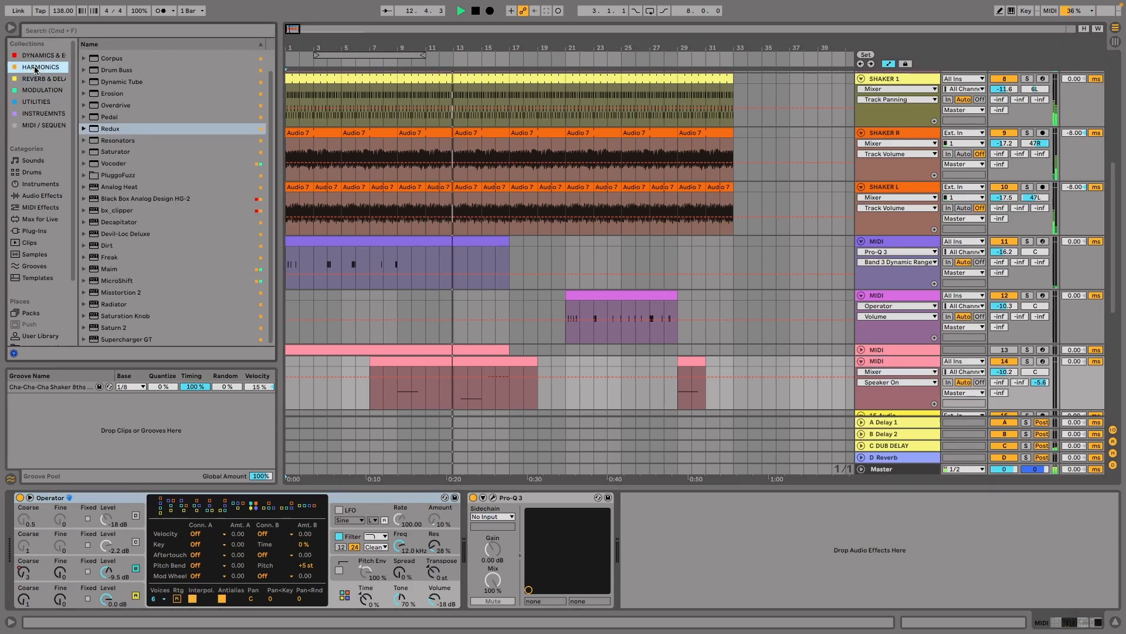
click(120, 154)
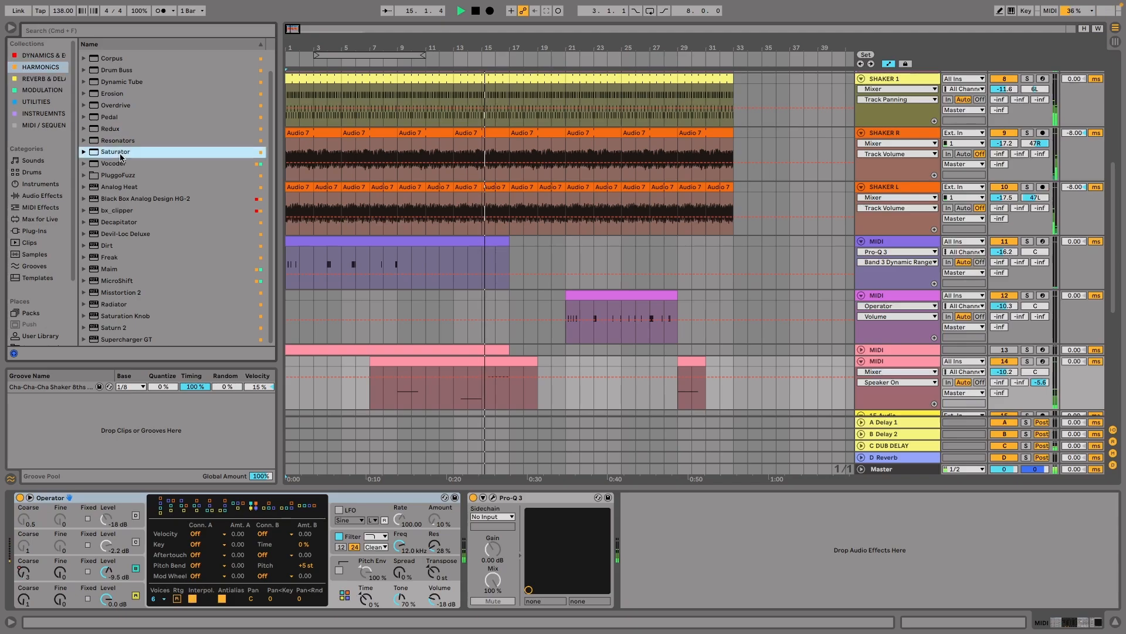
double_click(122, 154)
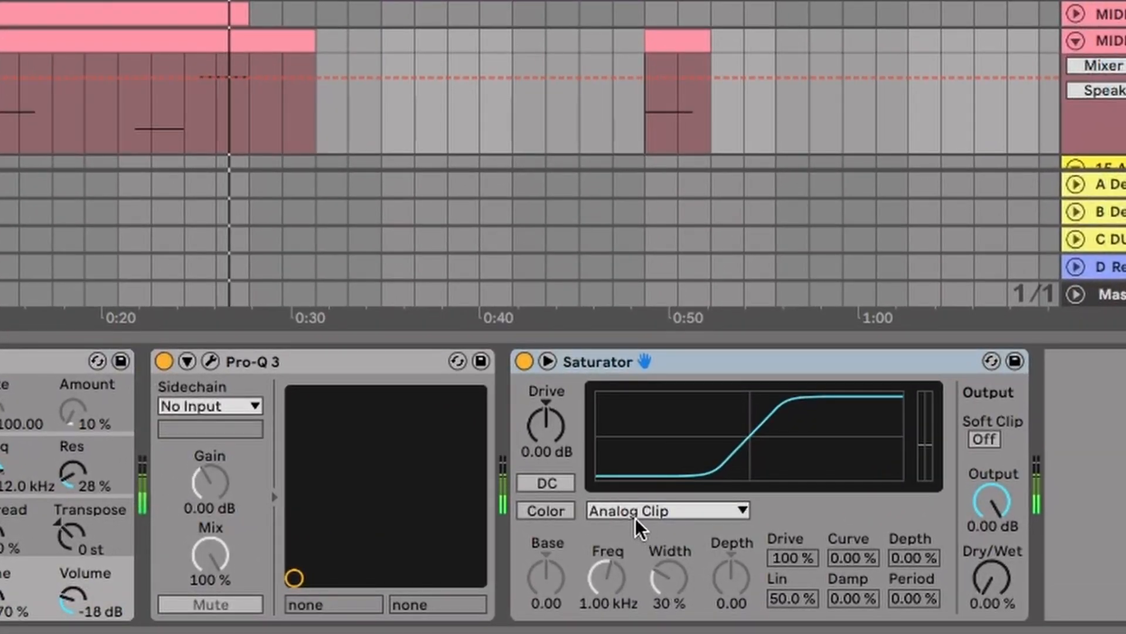
Set the Saturator to Hard Curve with 7.88 dB drive, -6 dB output and 83.3% dry/wet.
click(683, 561)
click(660, 589)
drag(984, 488, 983, 494)
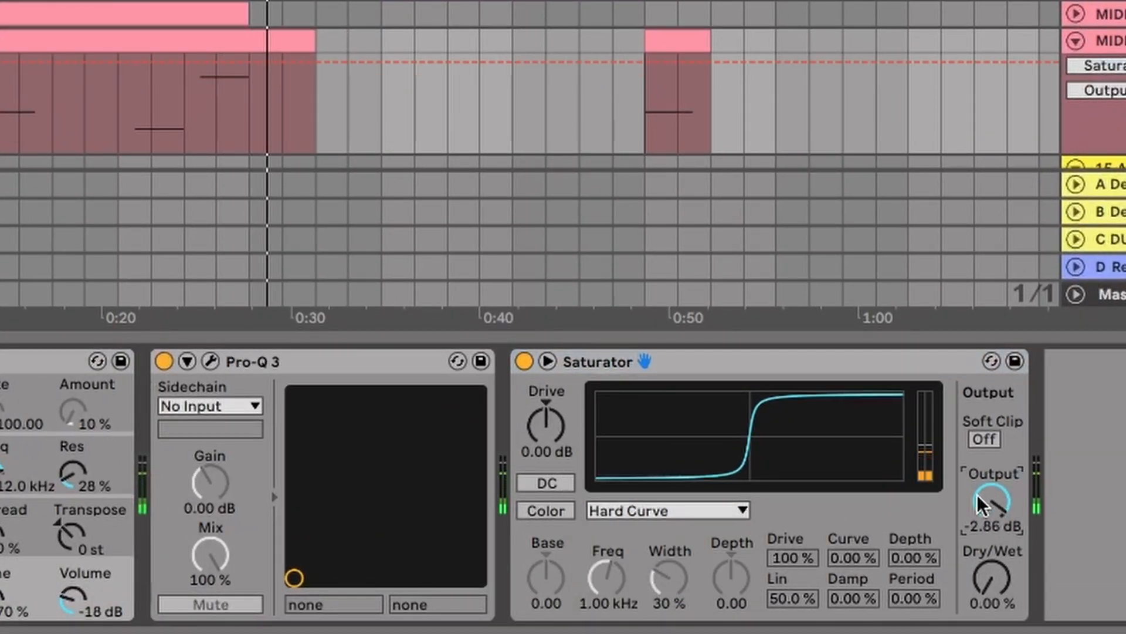
drag(546, 414, 546, 400)
drag(982, 570, 982, 560)
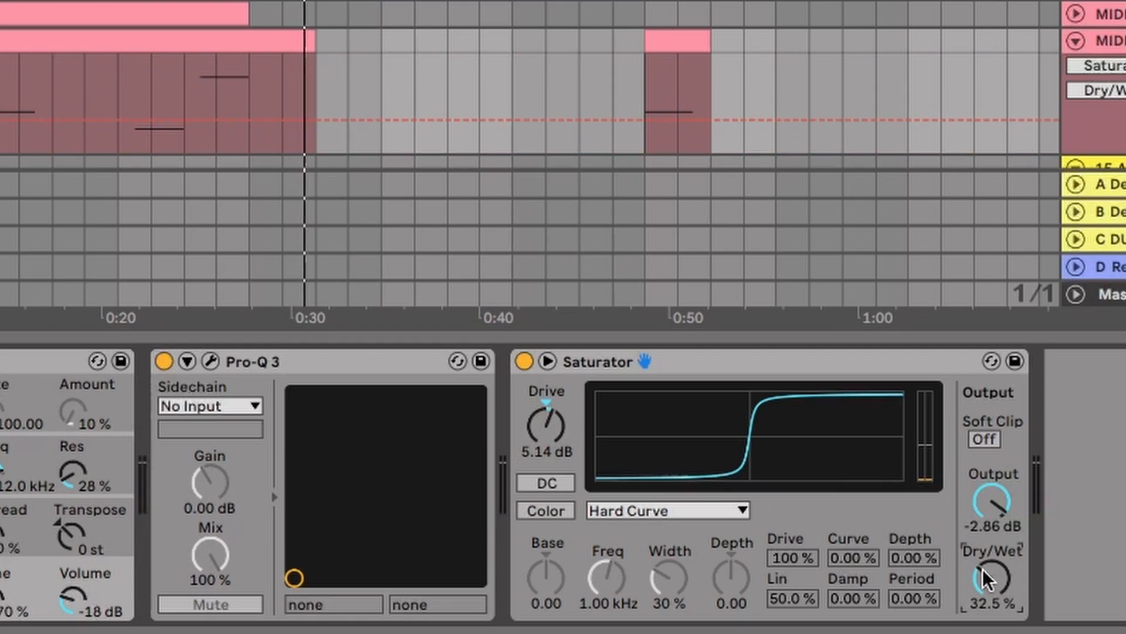
drag(572, 431, 572, 424)
drag(992, 498, 991, 505)
drag(991, 577, 992, 561)
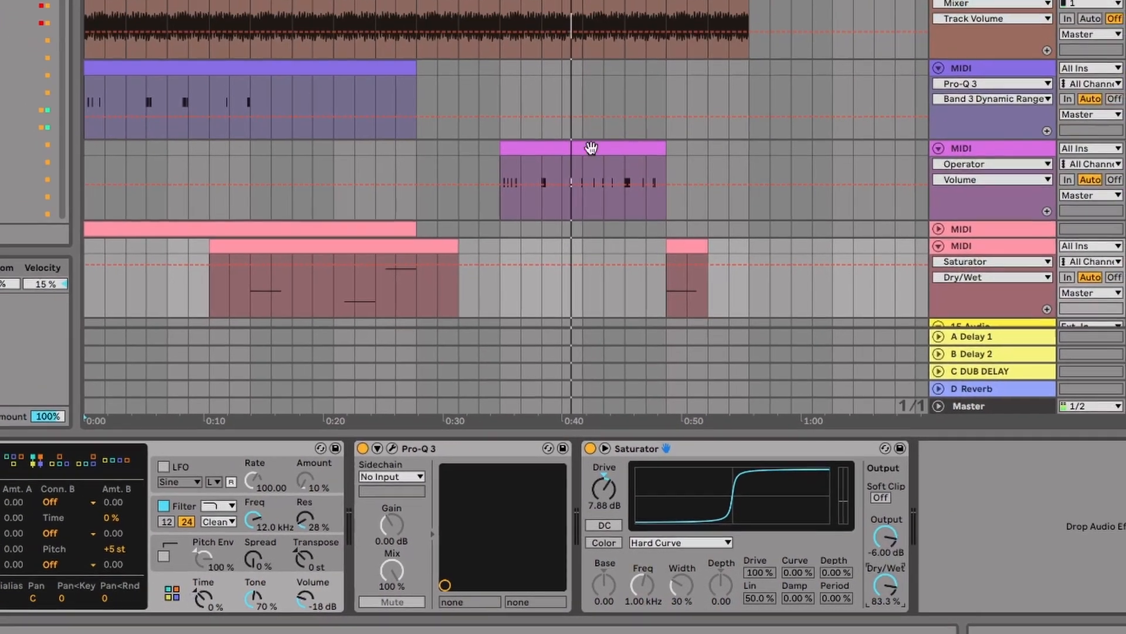
In MIDI track 12's clip, deactivate the first two and last two of the five single A1 notes between bars 4 and 6, and close the editor.
click(573, 199)
double_click(573, 200)
drag(624, 548, 866, 627)
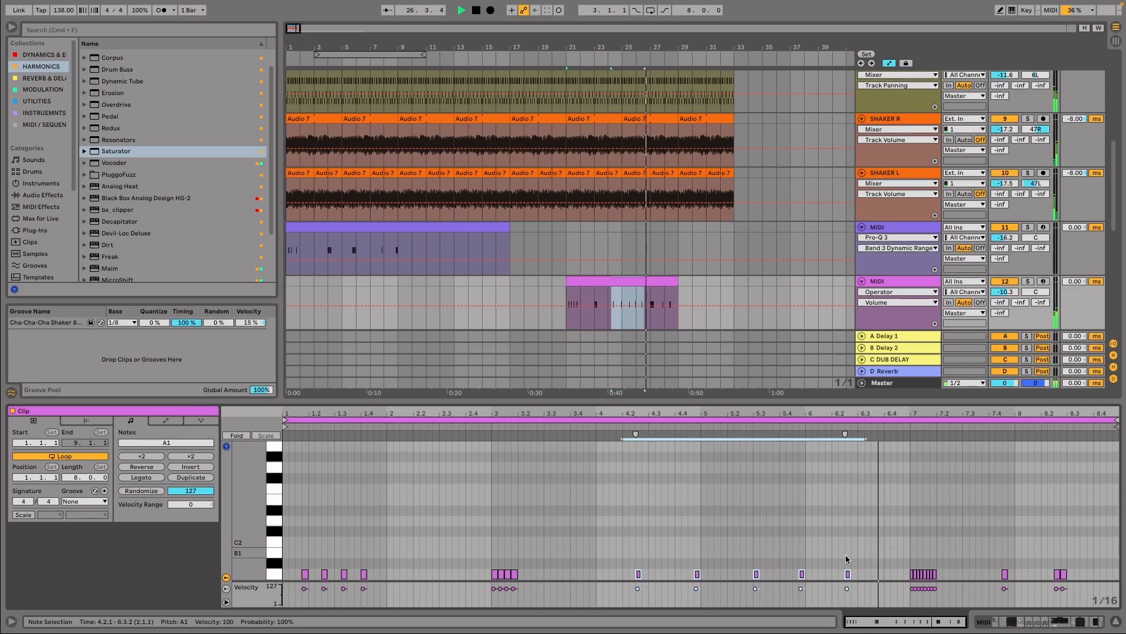
drag(828, 554, 793, 576)
drag(720, 550, 597, 589)
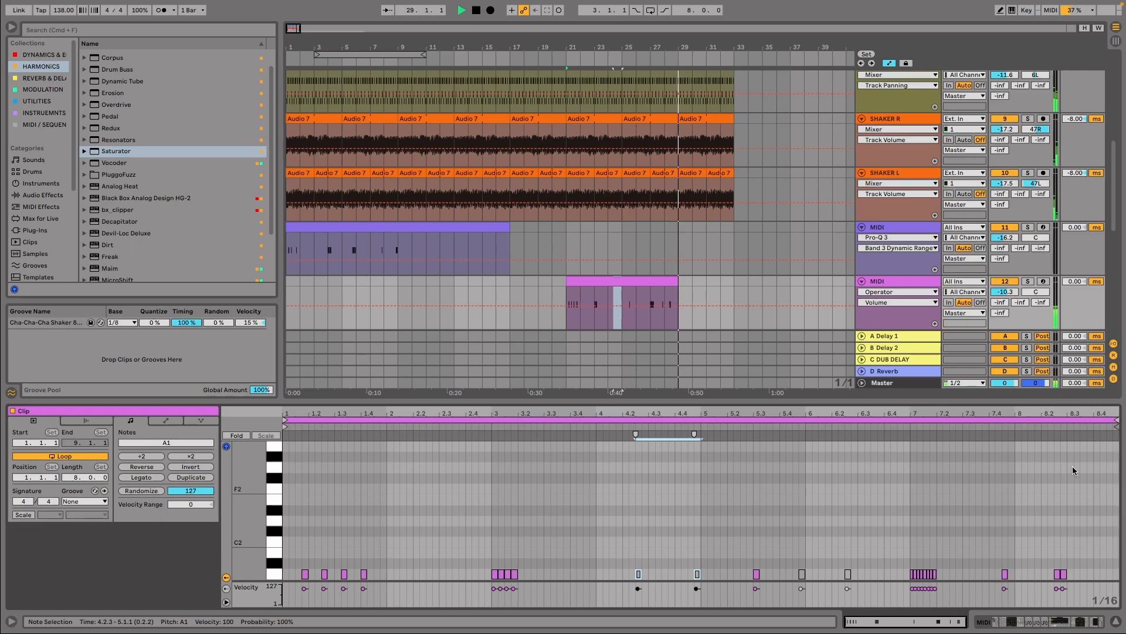
click(1116, 620)
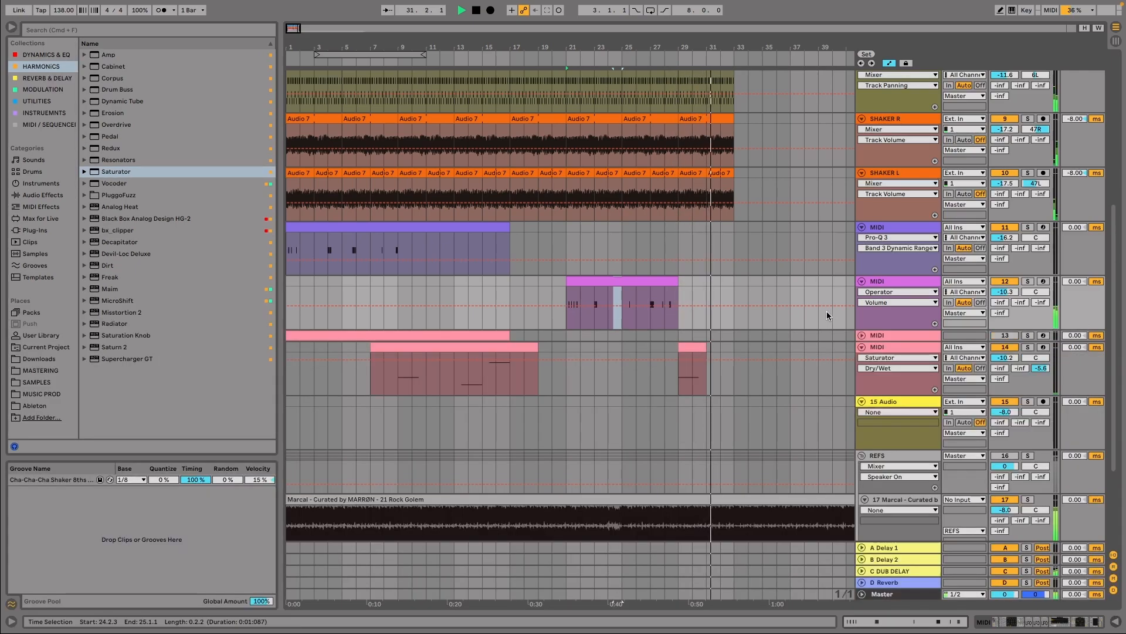
Move the short clip on MIDI track 14 one bar later to start at bar 30, and show MIDI track 12's devices.
drag(686, 344, 701, 347)
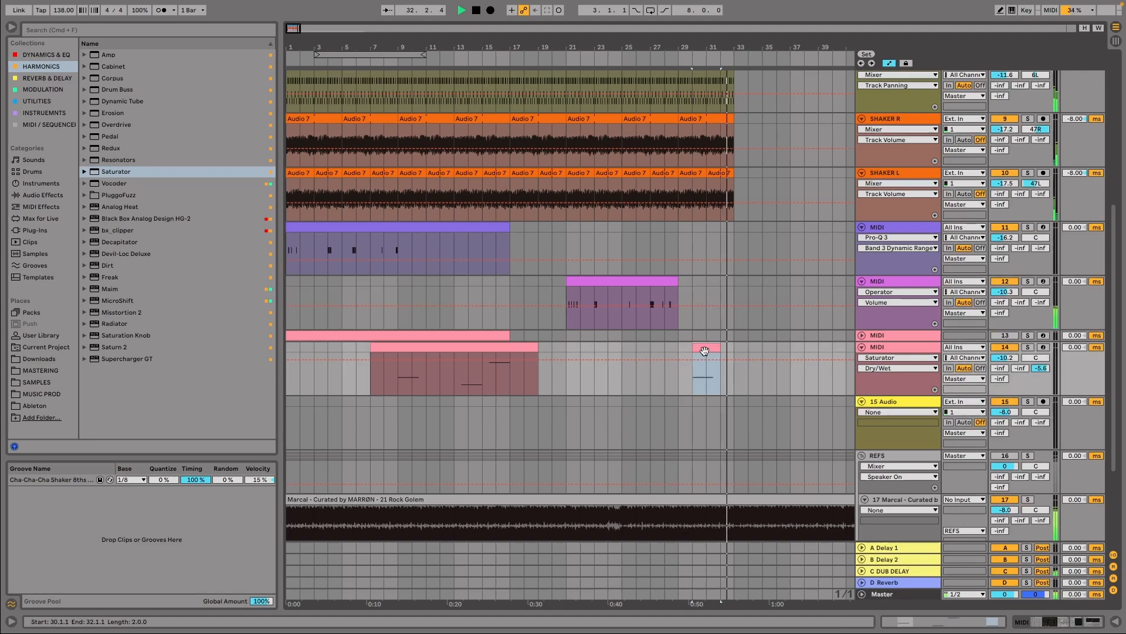
click(726, 326)
double_click(893, 570)
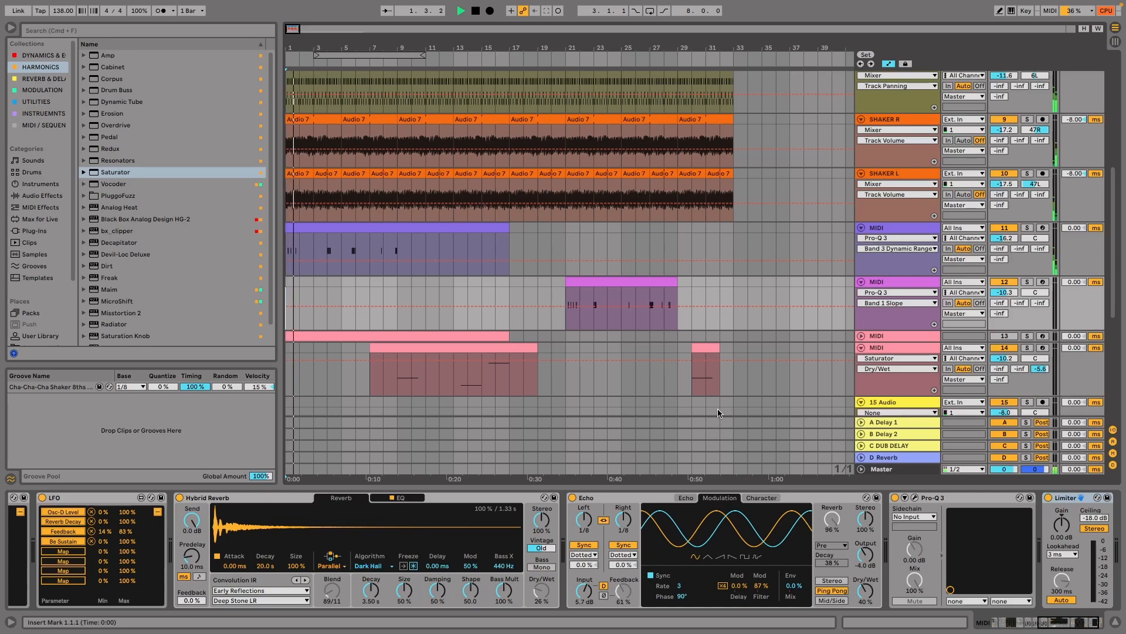
Hide the device view and move the SHAKER 1, SHAKER R and SHAKER L tracks into 3 Group, below SUB.
scroll(720, 414, up, 4)
scroll(567, 359, down, 3)
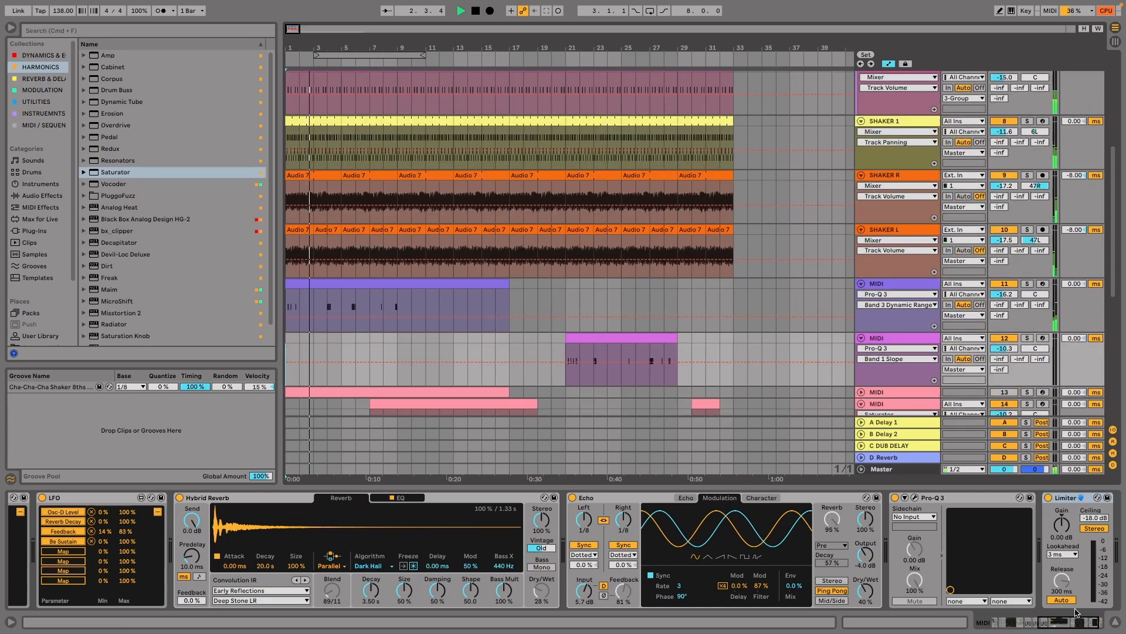
click(1116, 622)
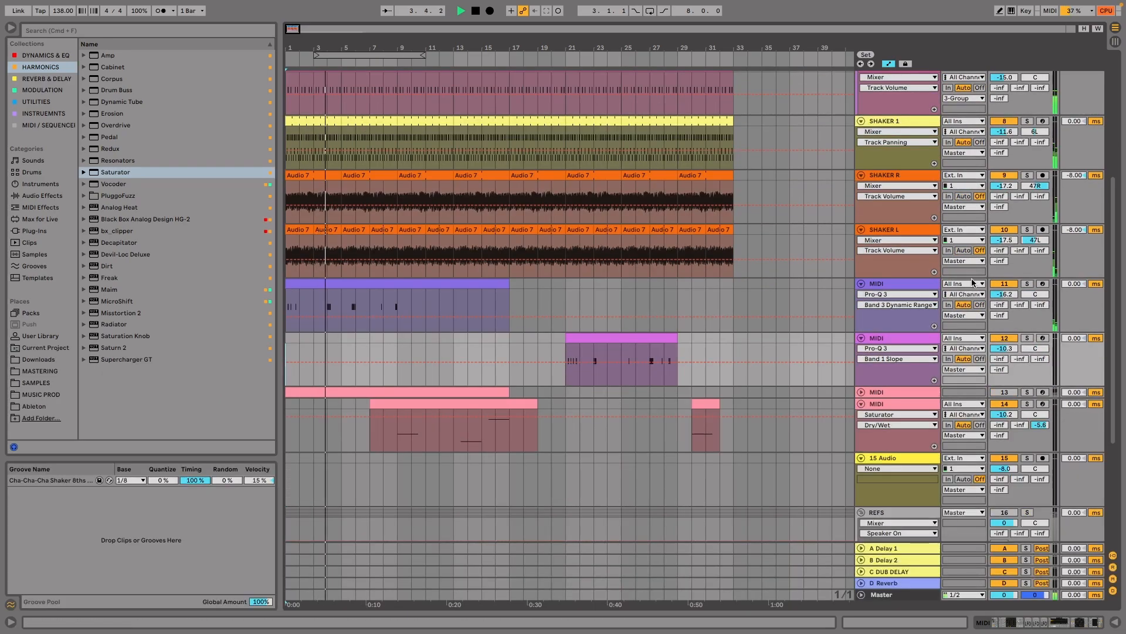
scroll(991, 254, up, 1)
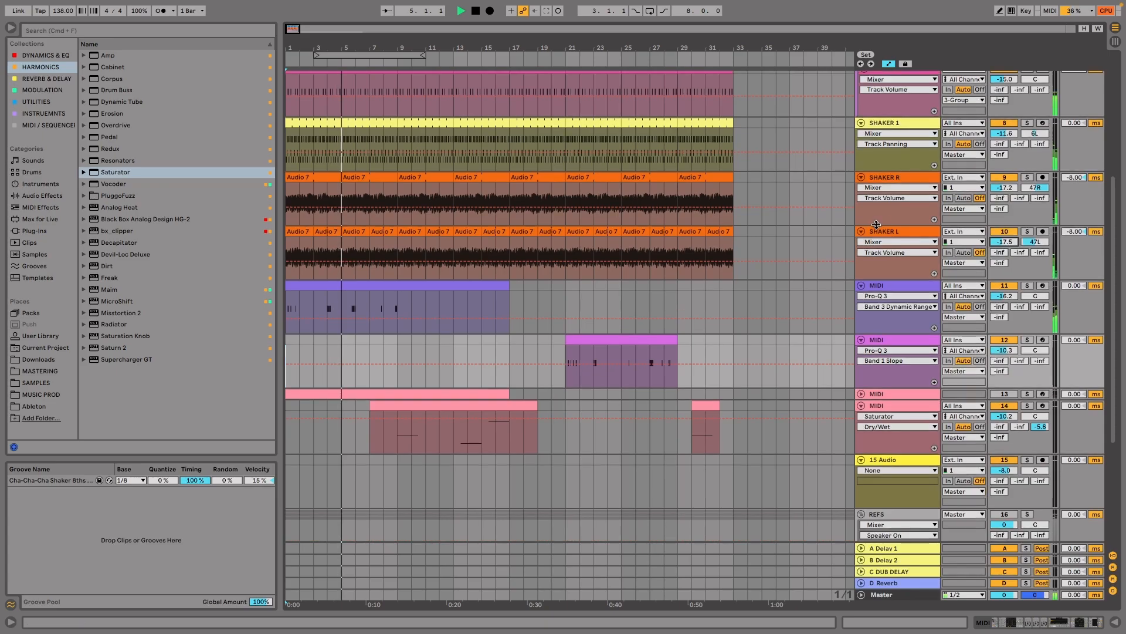
click(885, 176)
click(882, 232)
scroll(891, 247, up, 6)
shift+click(886, 359)
drag(887, 360, 883, 352)
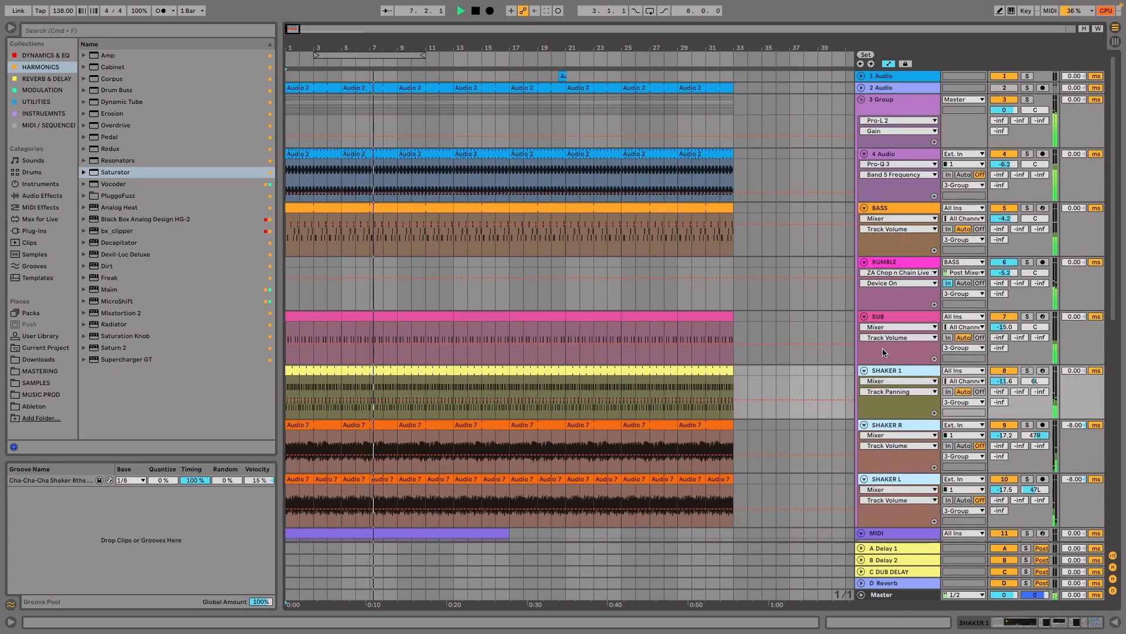
Switch to the Session view mixer and add return track E.
key(Tab)
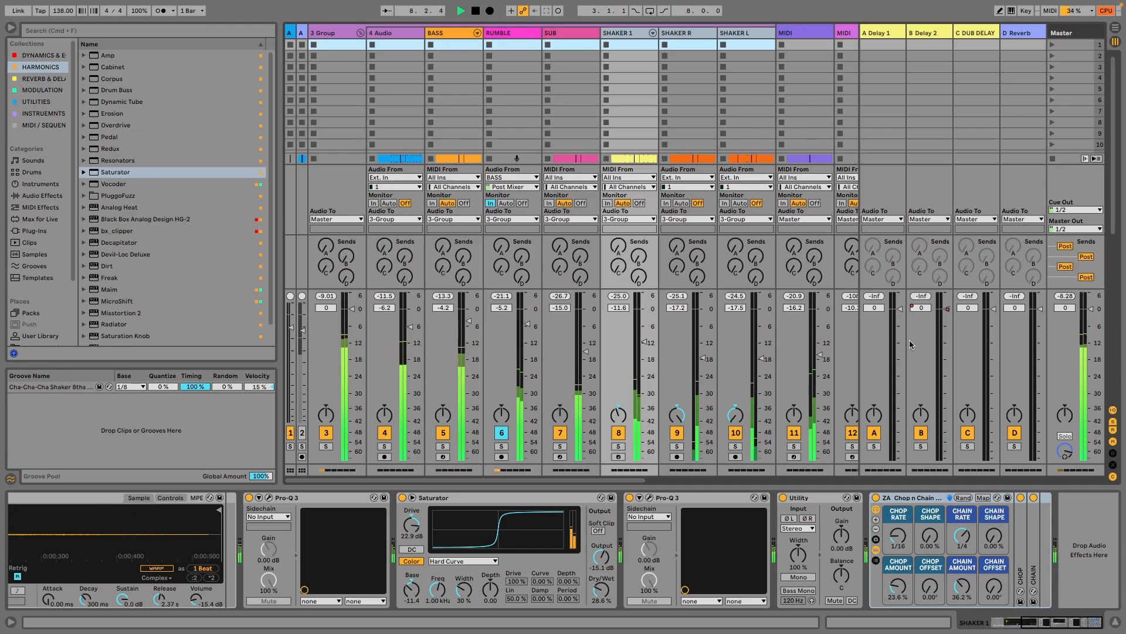
shift+click(752, 33)
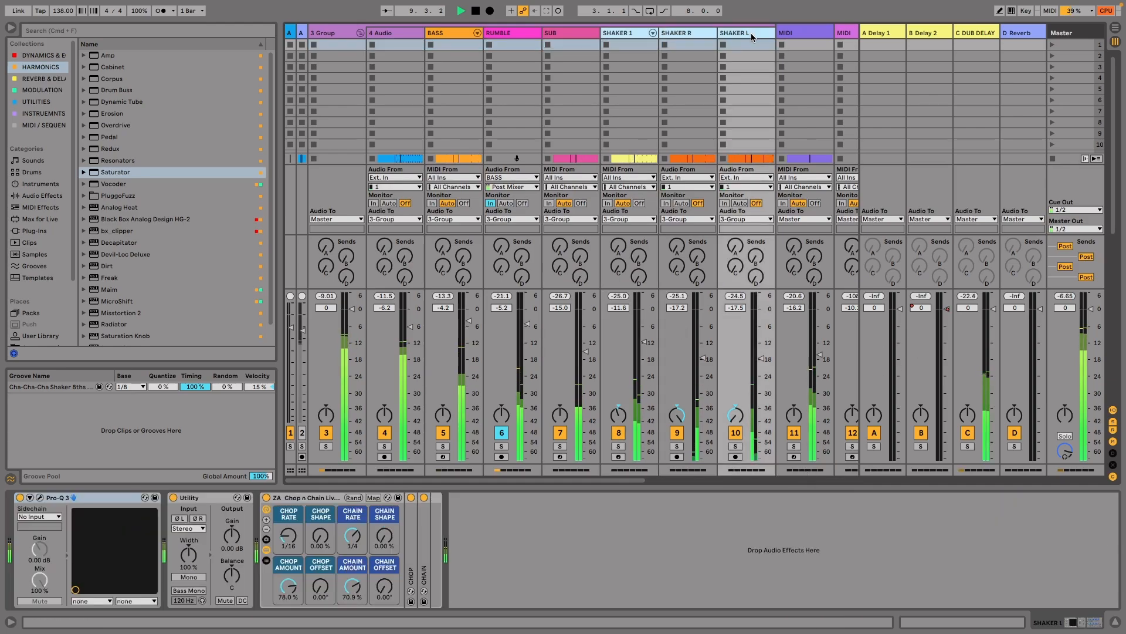
key(alt+super+t)
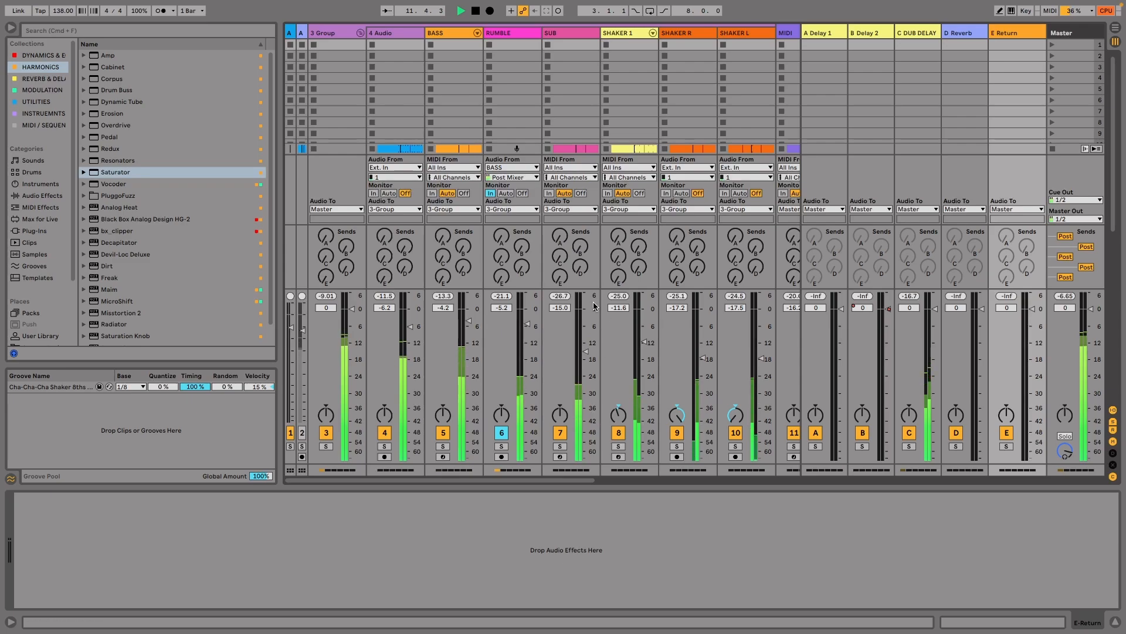
Lower the three shaker tracks together by 2 dB, to -13.6 dB, -19.2 dB and -19.5 dB.
click(619, 35)
shift+click(753, 38)
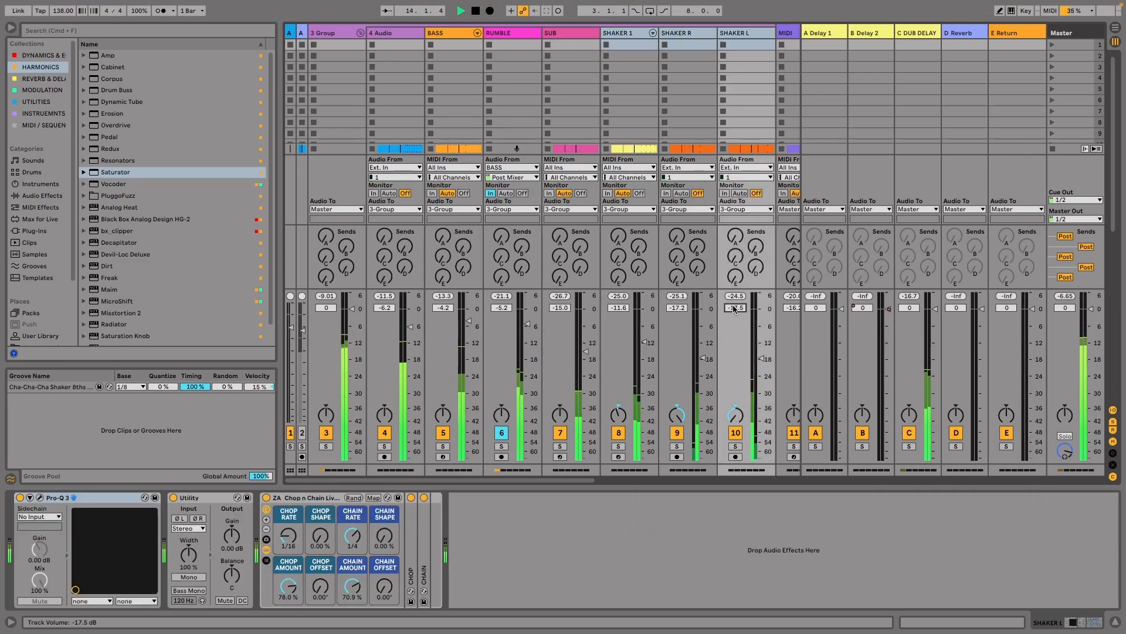
click(746, 44)
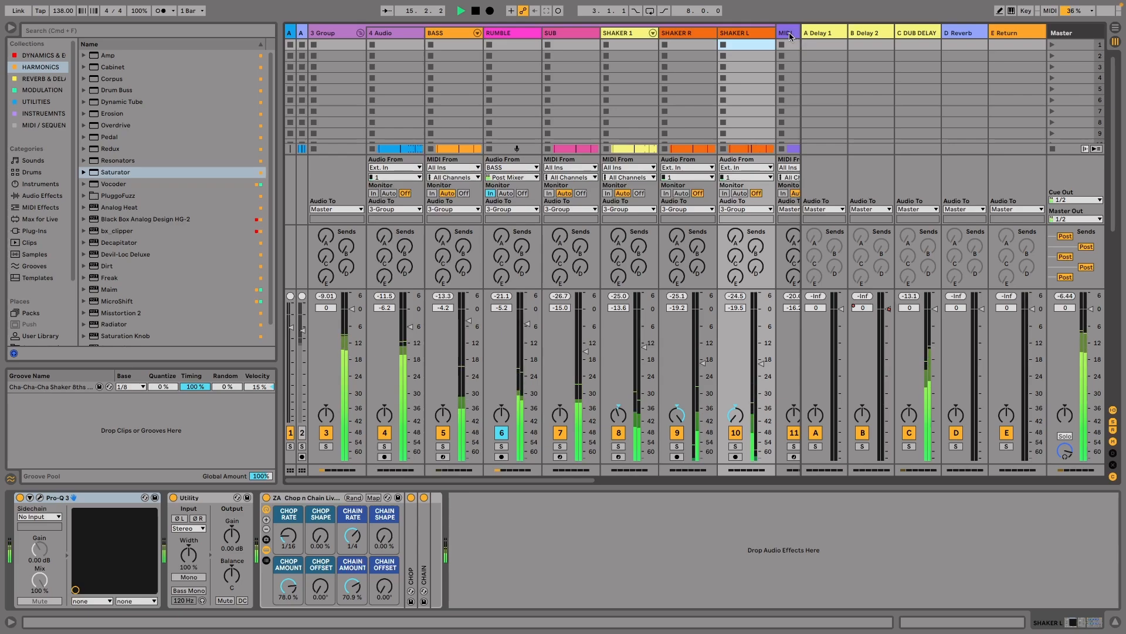
Lower MIDI track 14's volume to -14.2 dB in the mixer.
click(789, 35)
drag(783, 39, 806, 33)
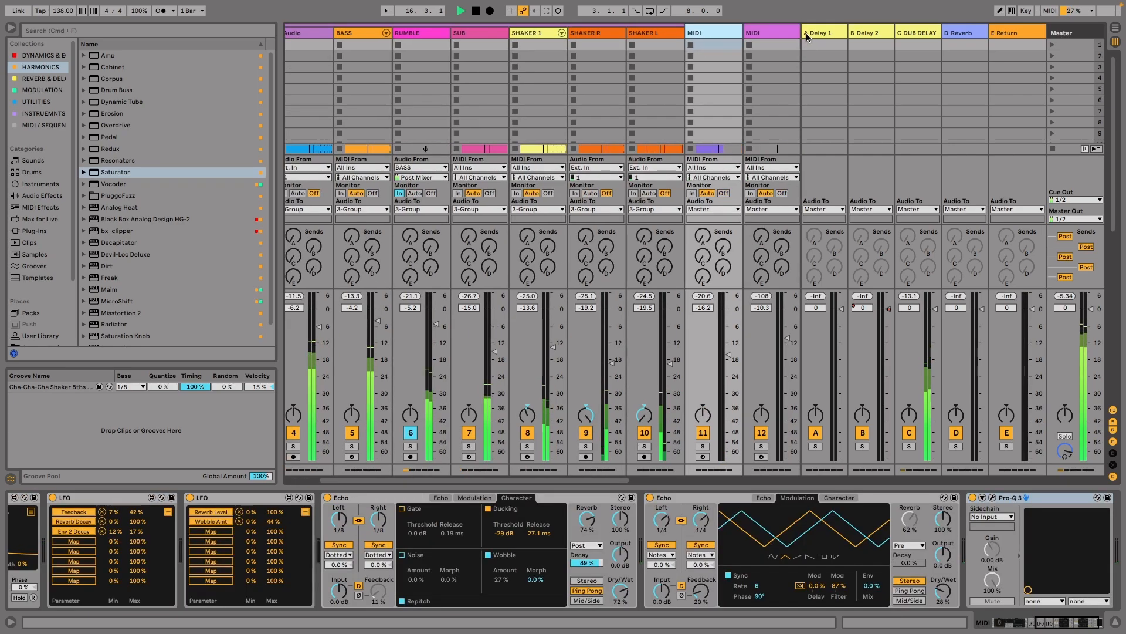
scroll(672, 458, right, 5)
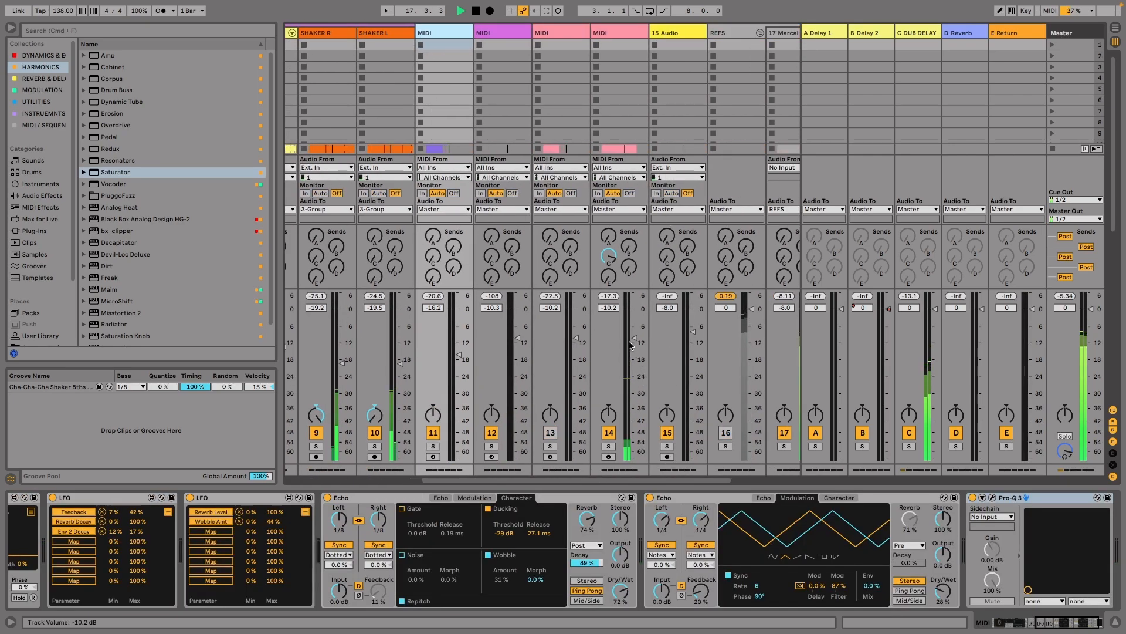
Insert a MIDI track after SHAKER L and name it CLOSED HAT.
click(374, 33)
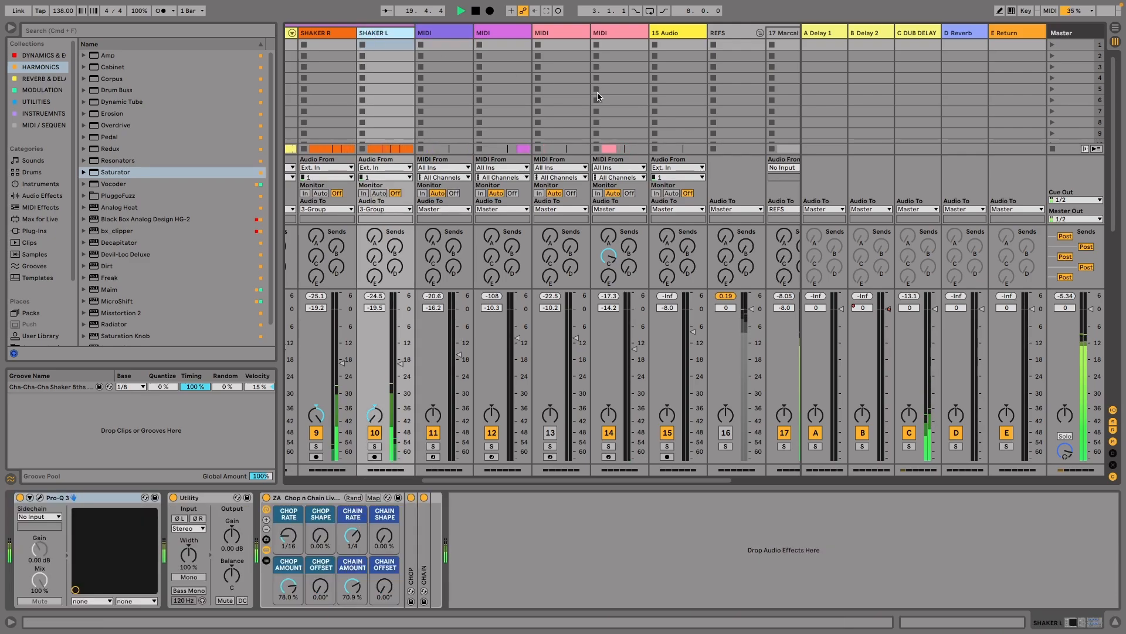
key(ctrl+shift+t)
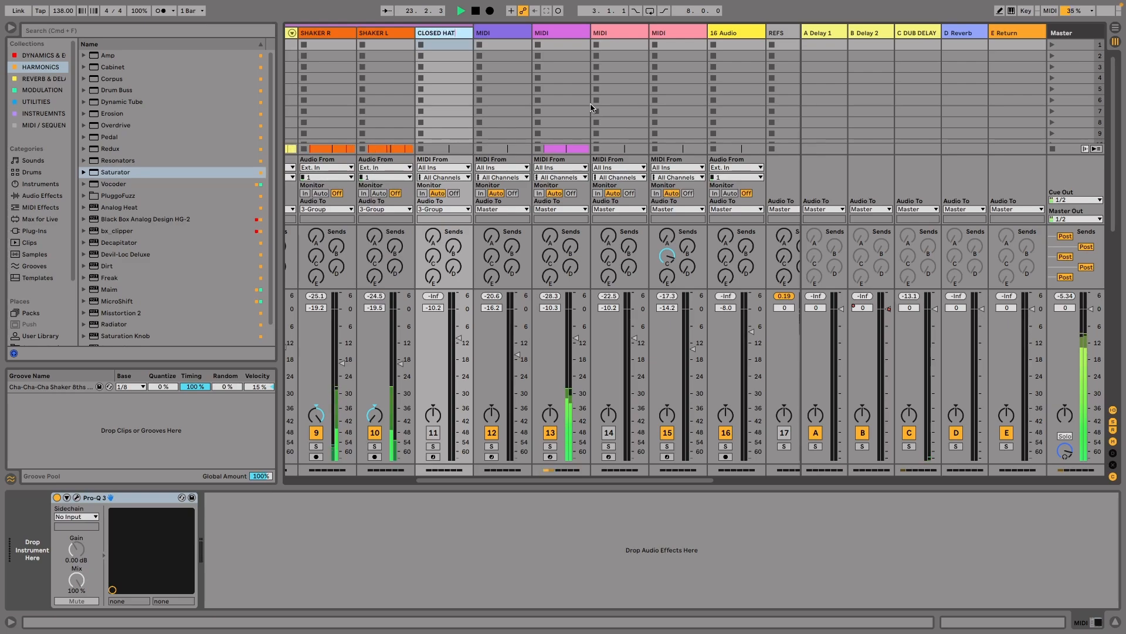
Search the entire browser for "909 hat" and load the ZA_909 Hats On Heat.adg rack before Pro-Q 3 on the CLOSED HAT track.
click(69, 31)
text(909 hat)
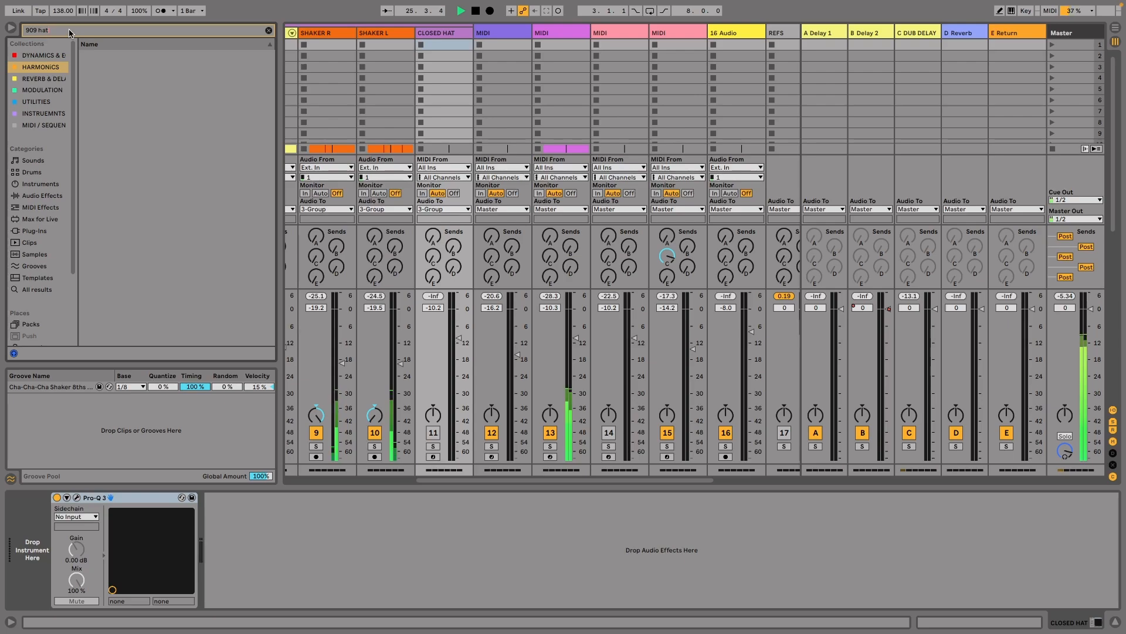
click(50, 287)
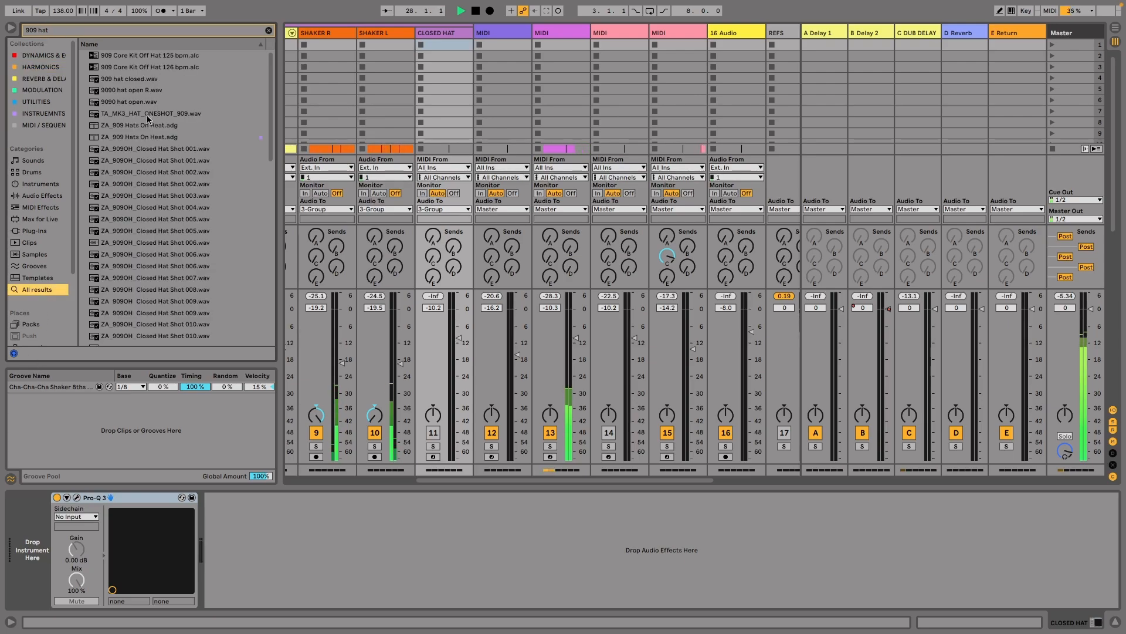
scroll(151, 117, down, 10)
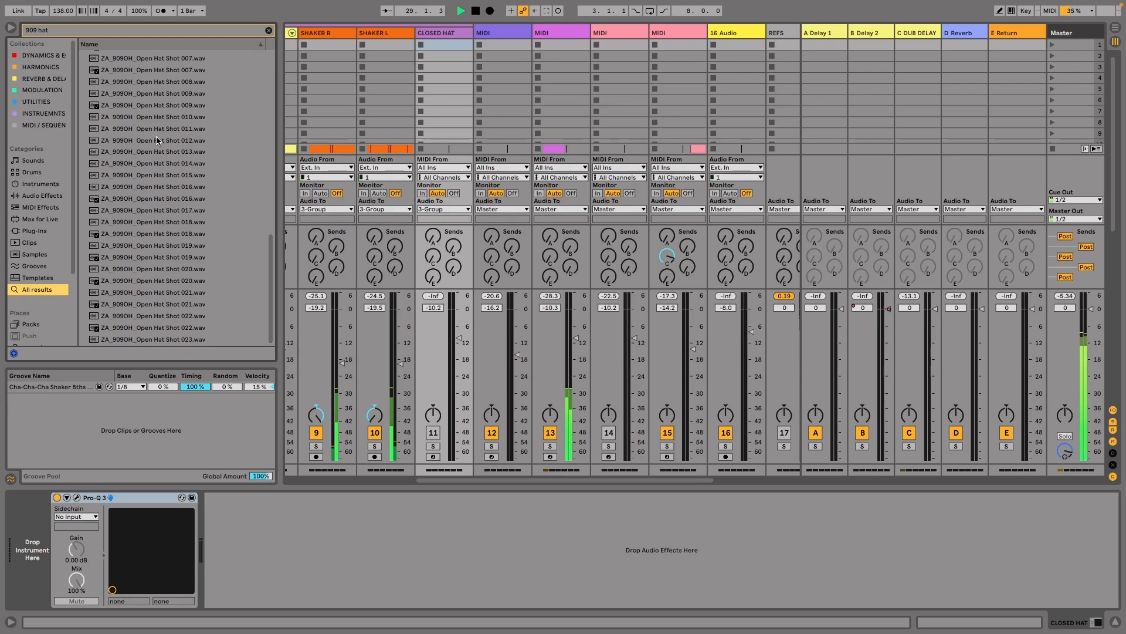
scroll(169, 189, up, 10)
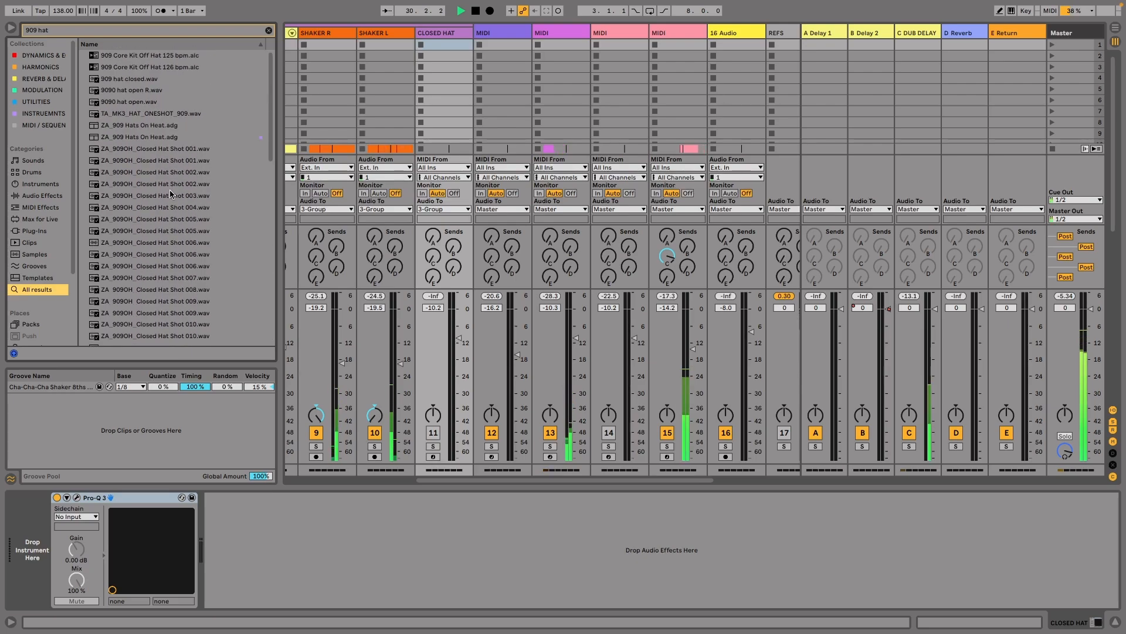
click(160, 129)
click(132, 137)
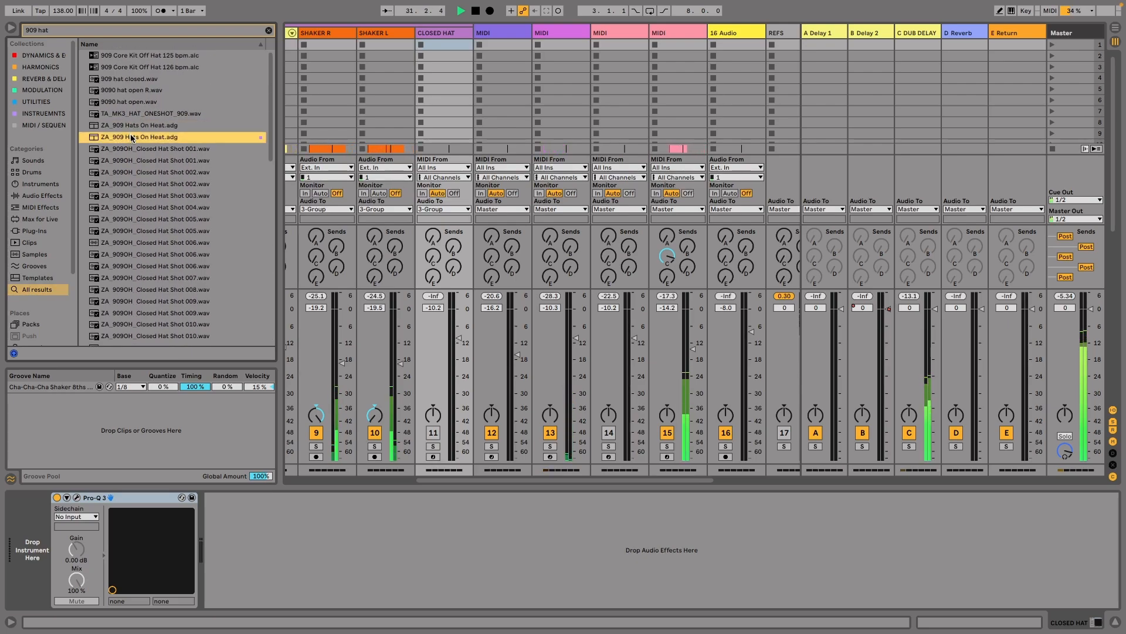
drag(33, 483, 34, 566)
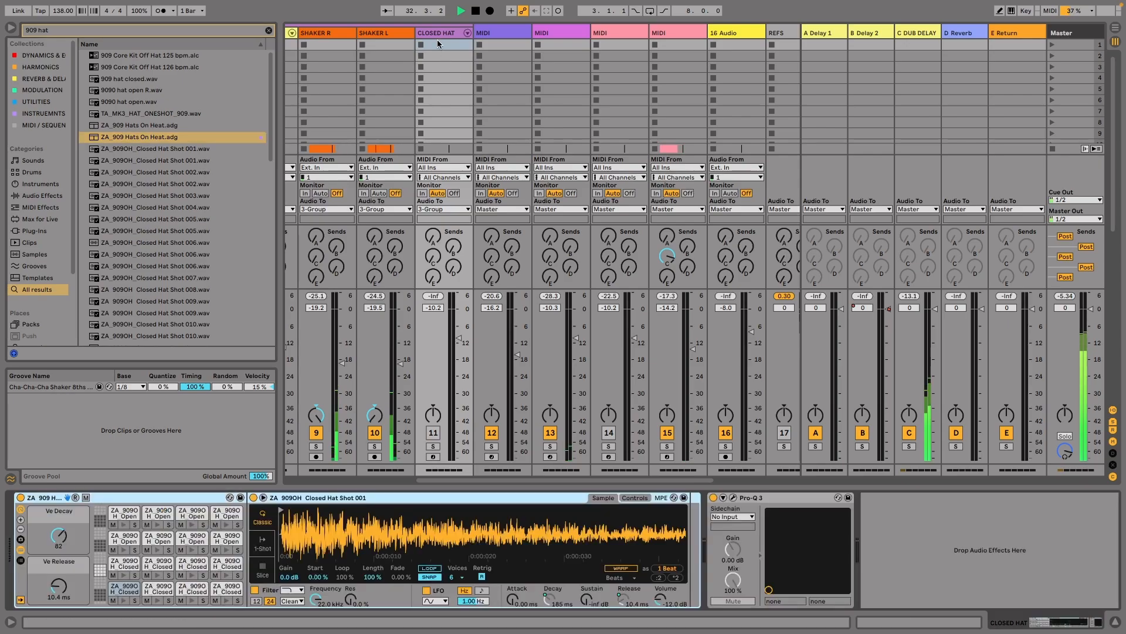
Return to the Arrangement view, play from the start and activate the CLOSED HAT track.
key(Tab)
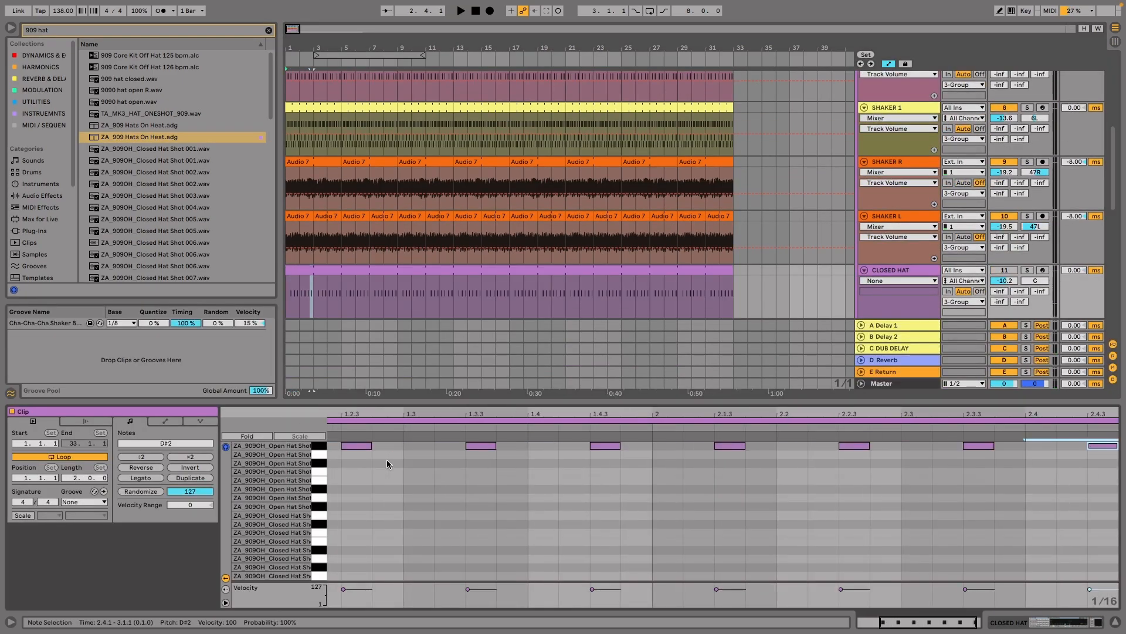
key(space)
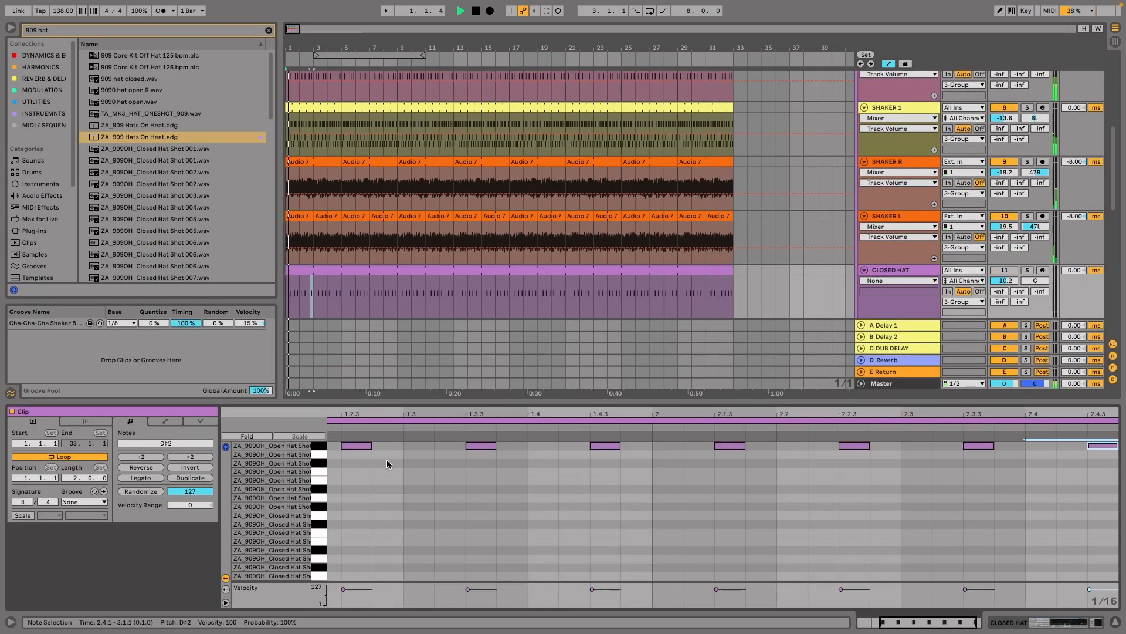
click(1008, 271)
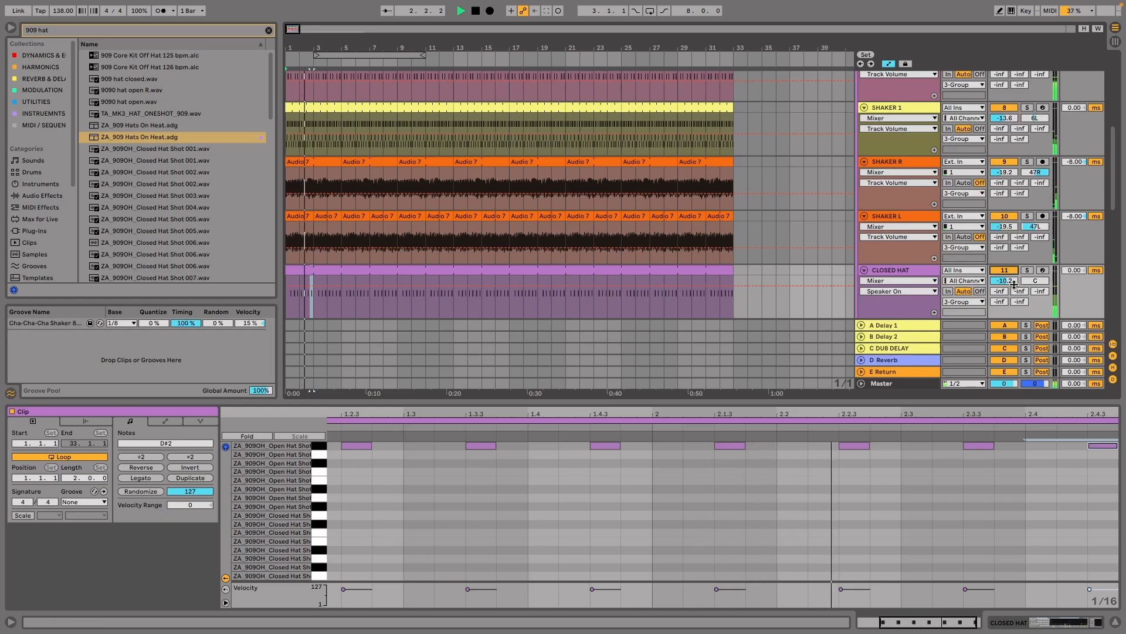
Transpose all notes in the CLOSED HAT clip down from the open hat row to a closed hat sample.
click(646, 538)
key(super+a)
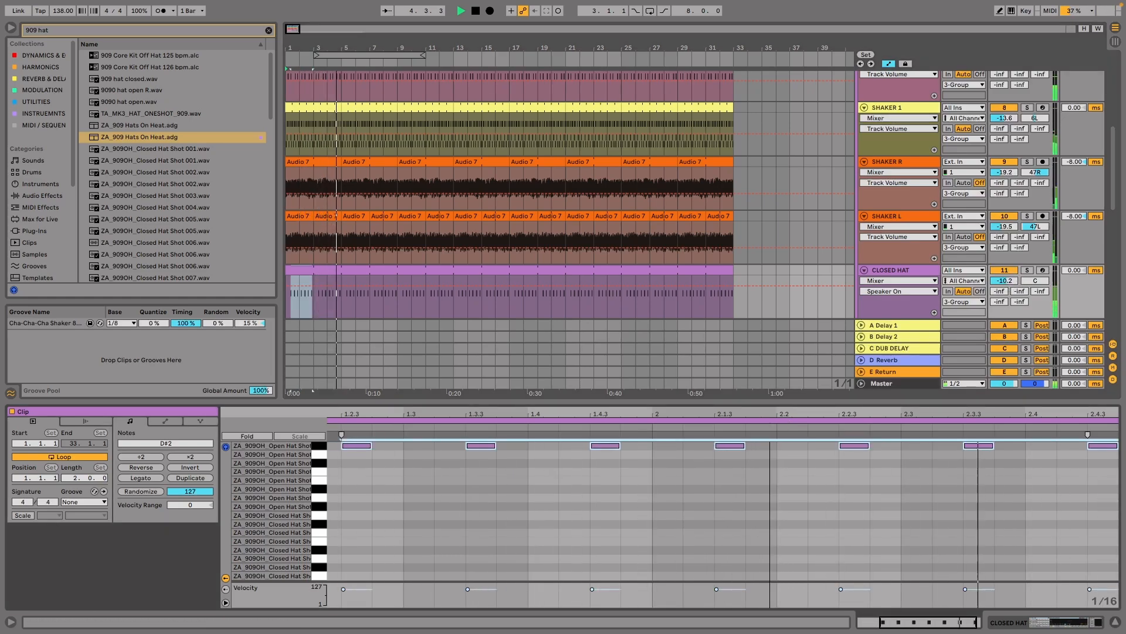
drag(472, 414, 478, 393)
double_click(389, 445)
key(super+a)
key(Down)
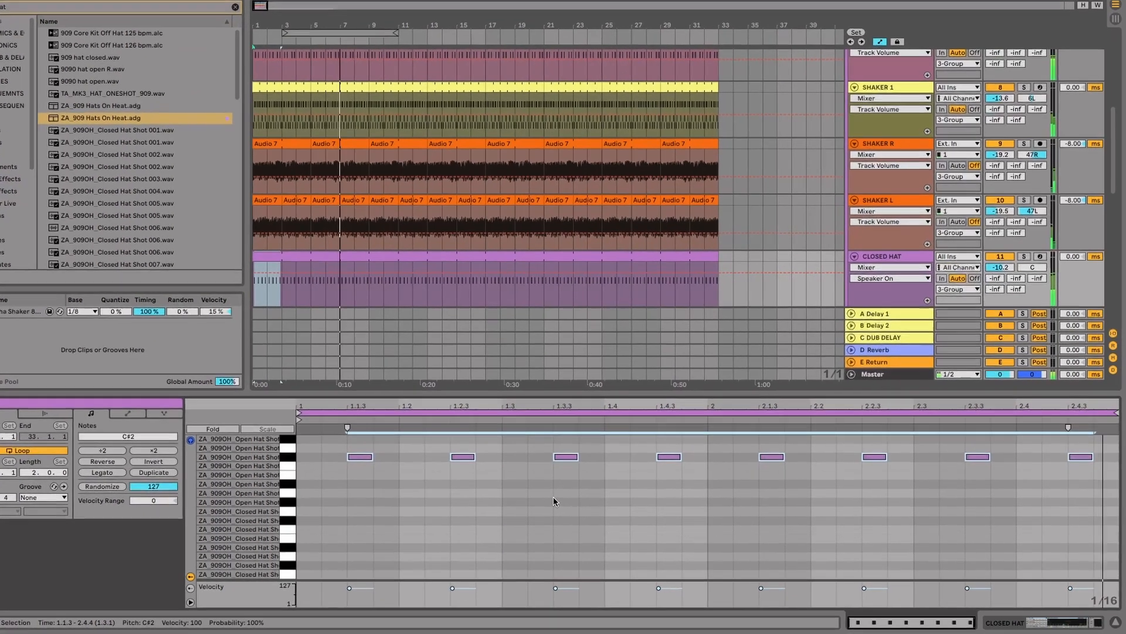
key(Down)
key(Down)
key(Down)
key(Down)
key(Down)
key(Down)
key(Down)
key(Down)
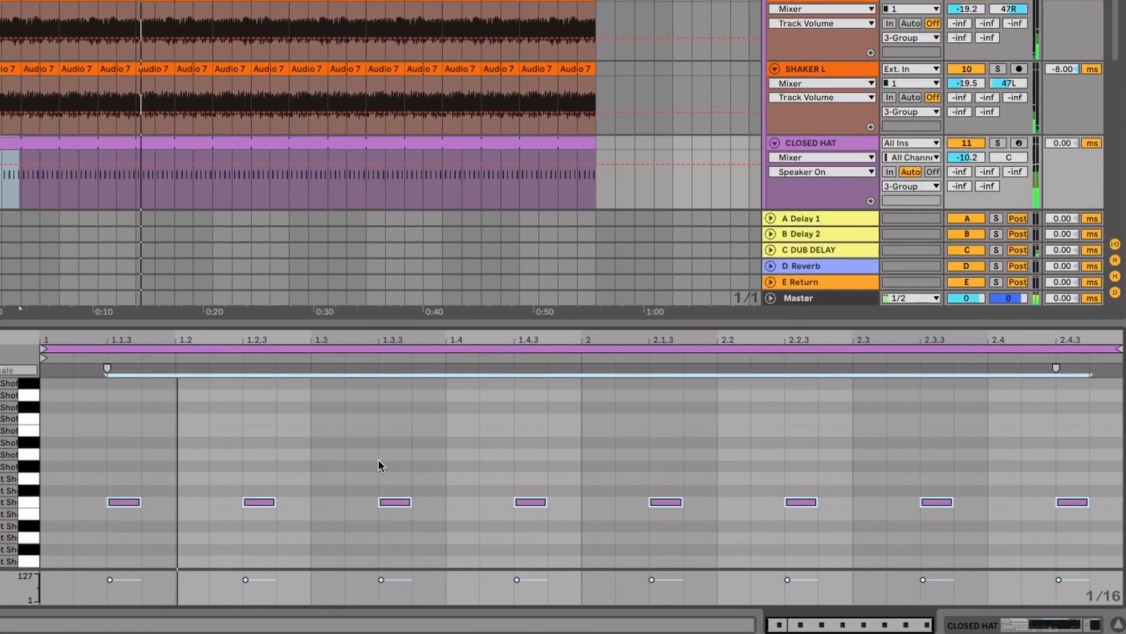
key(space)
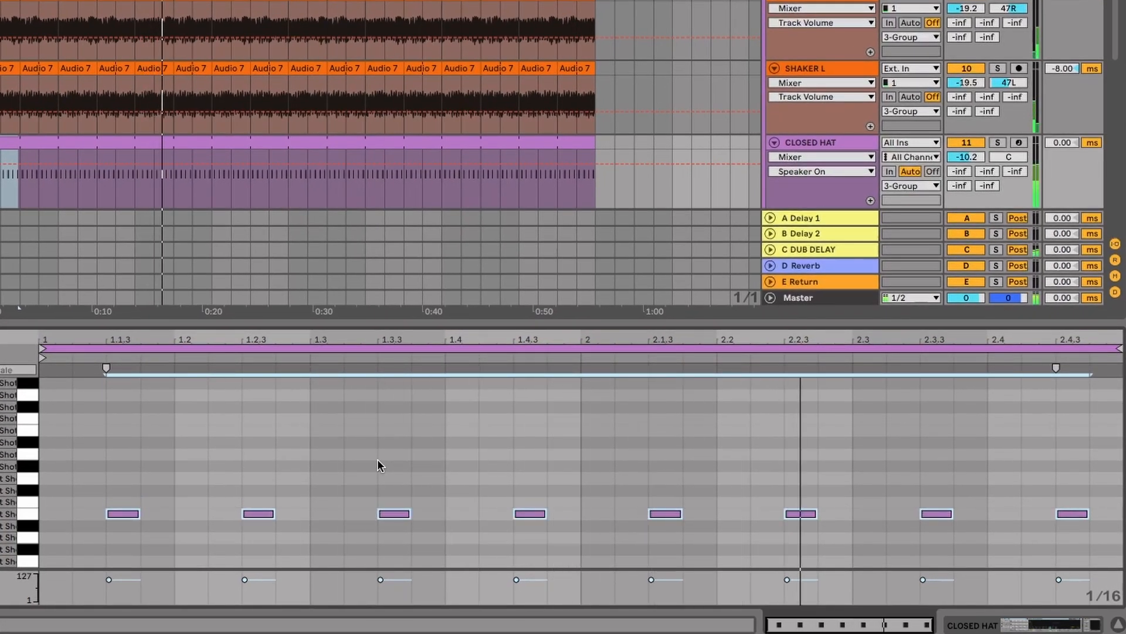
key(super+Left)
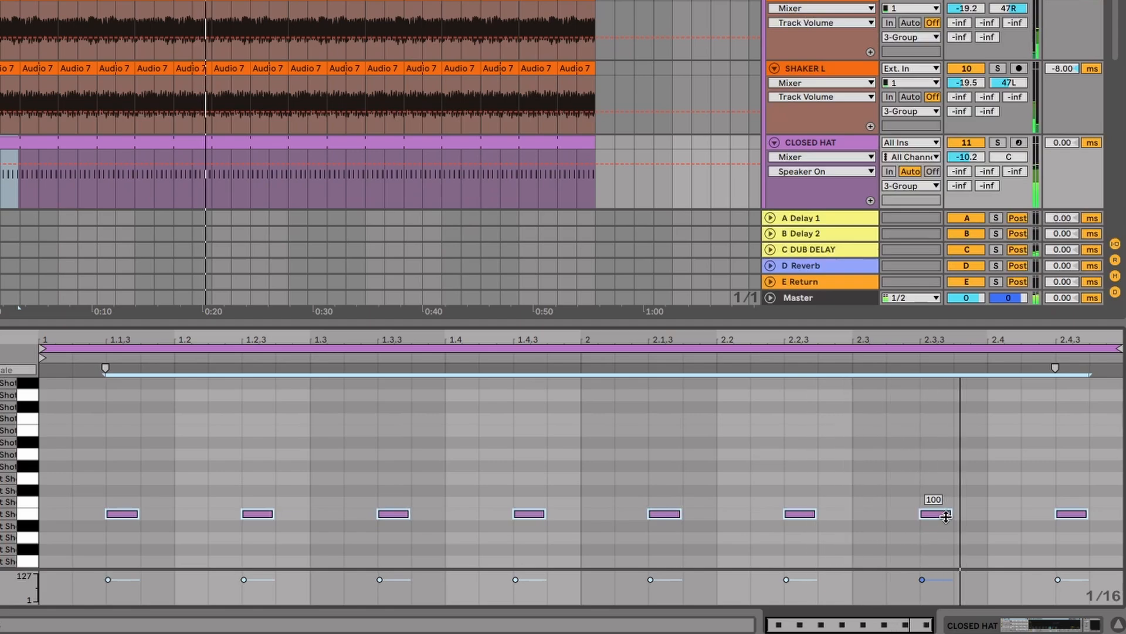
click(918, 511)
click(932, 512)
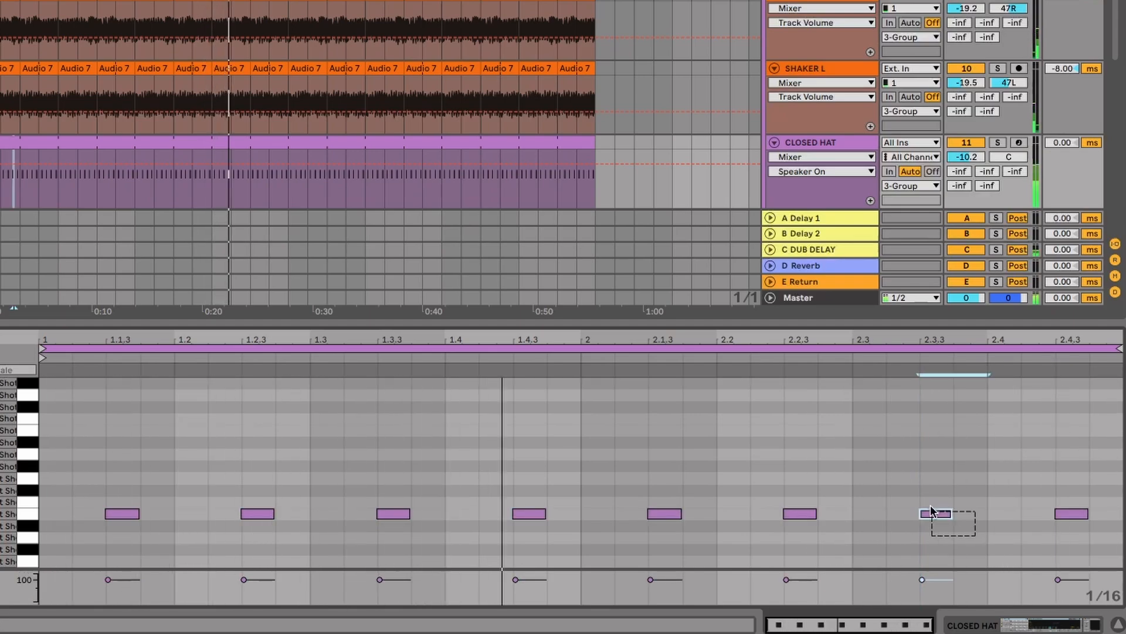
click(531, 514)
right_click(476, 521)
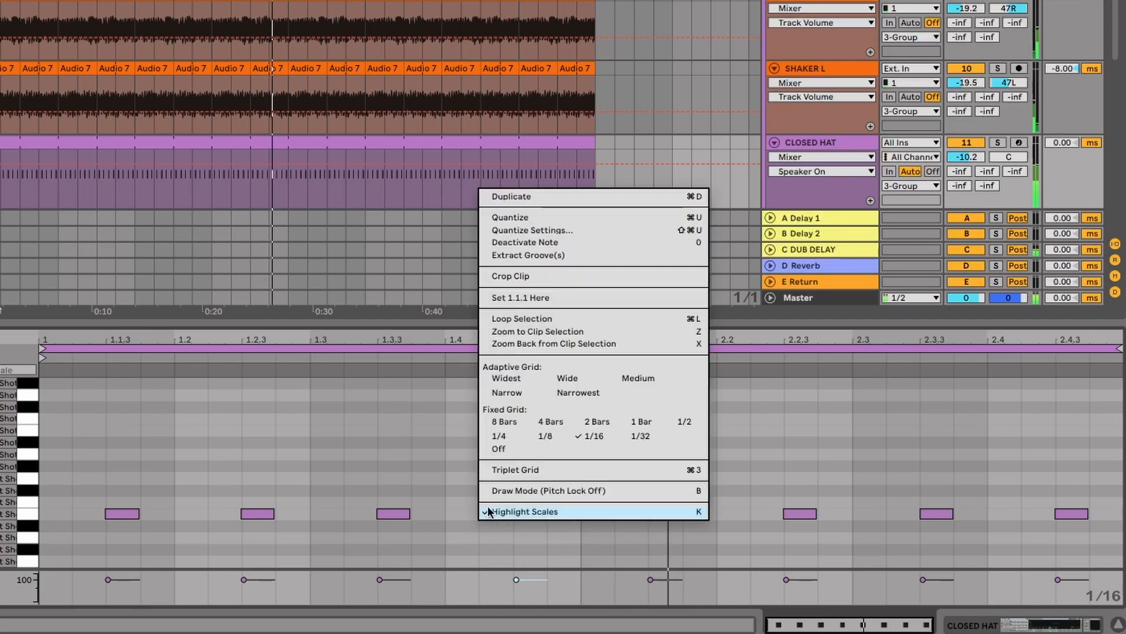
click(440, 533)
Add quieter hat notes at 1.4.2 and 1.4.4 on higher rows, and double the loop to four bars.
double_click(491, 479)
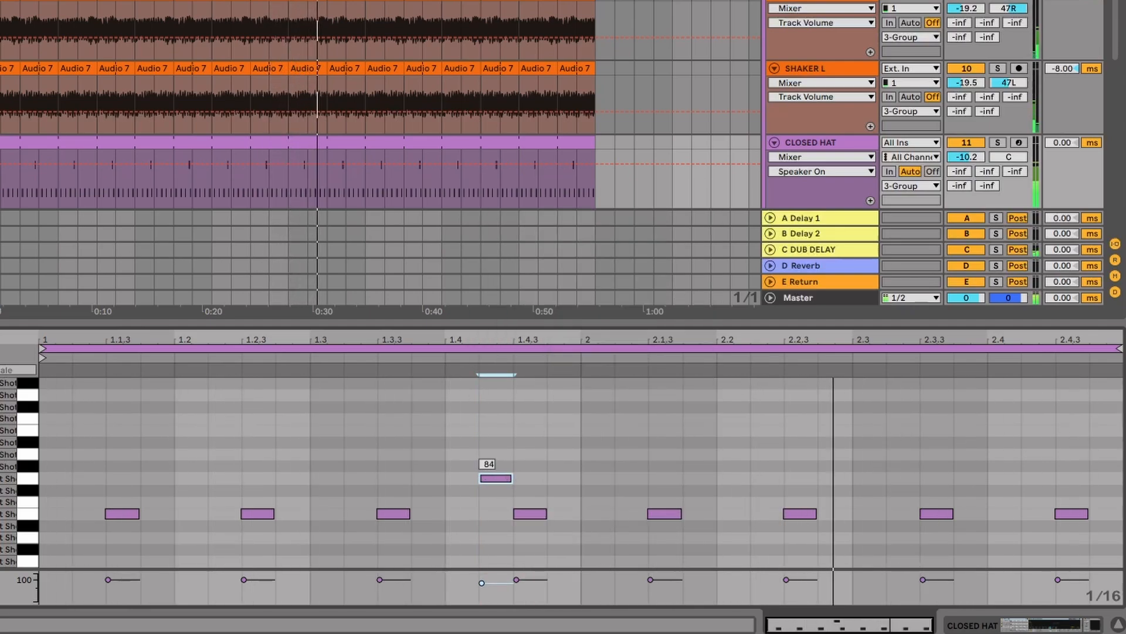
double_click(529, 467)
drag(535, 467, 569, 444)
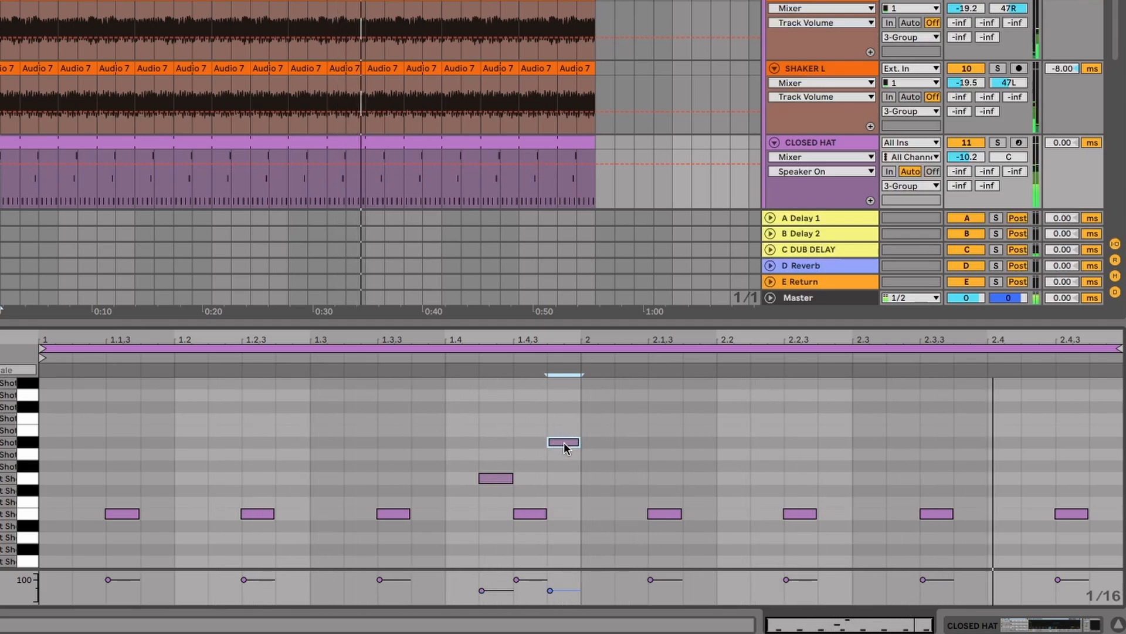
click(522, 346)
key(ctrl+d)
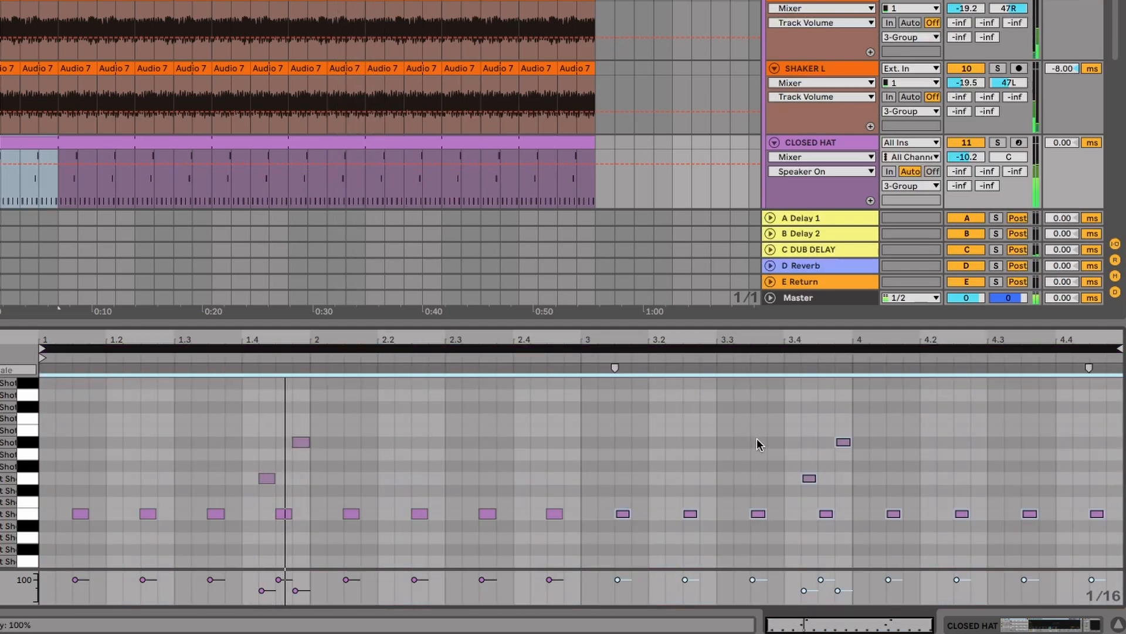
Add a hat note at 3.1.4, double the pattern, and trim the loop's end to a seven-bar length.
double_click(638, 477)
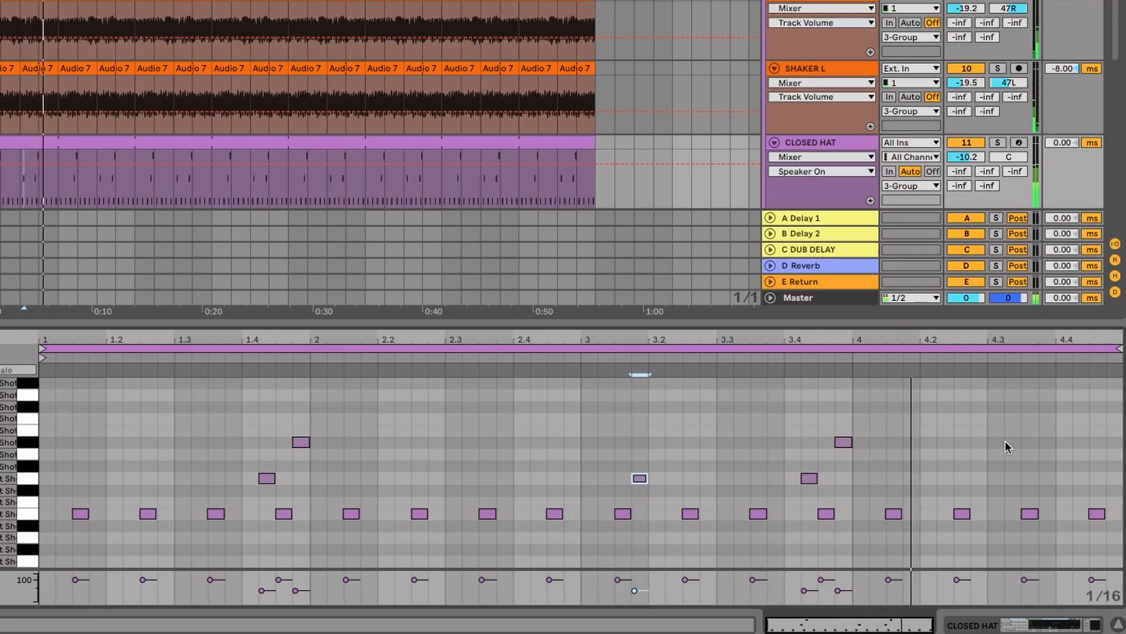
key(ctrl+d)
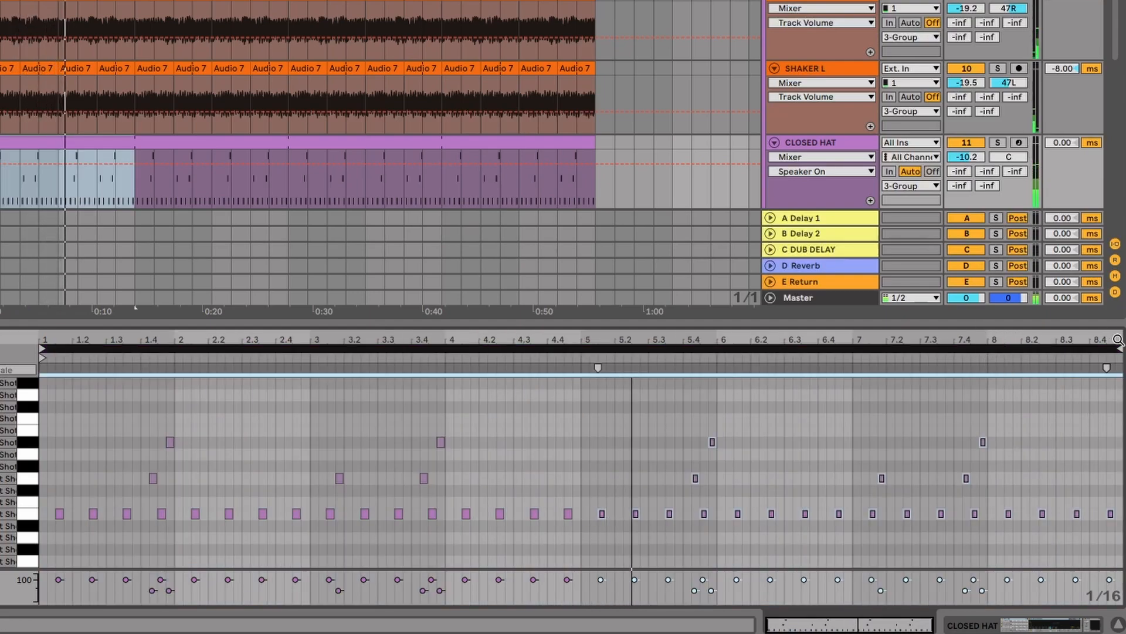
drag(1119, 348, 985, 348)
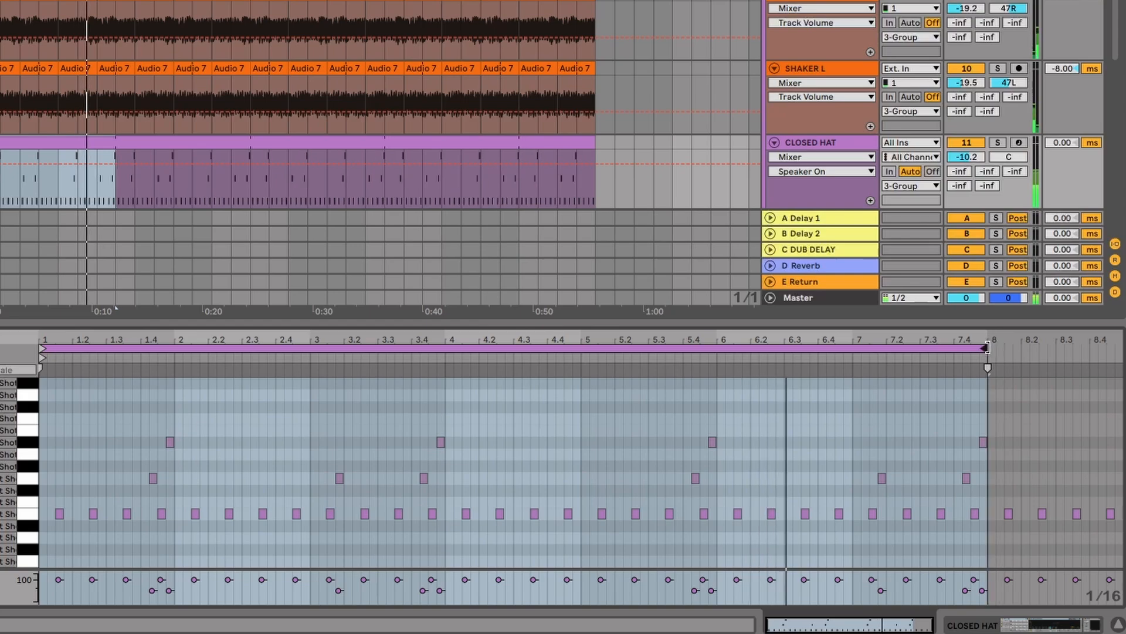
Move the high hat note at the end of bar 7 one beat earlier to 7.3.4.
click(983, 442)
key(Left)
key(Left)
key(Left)
key(Left)
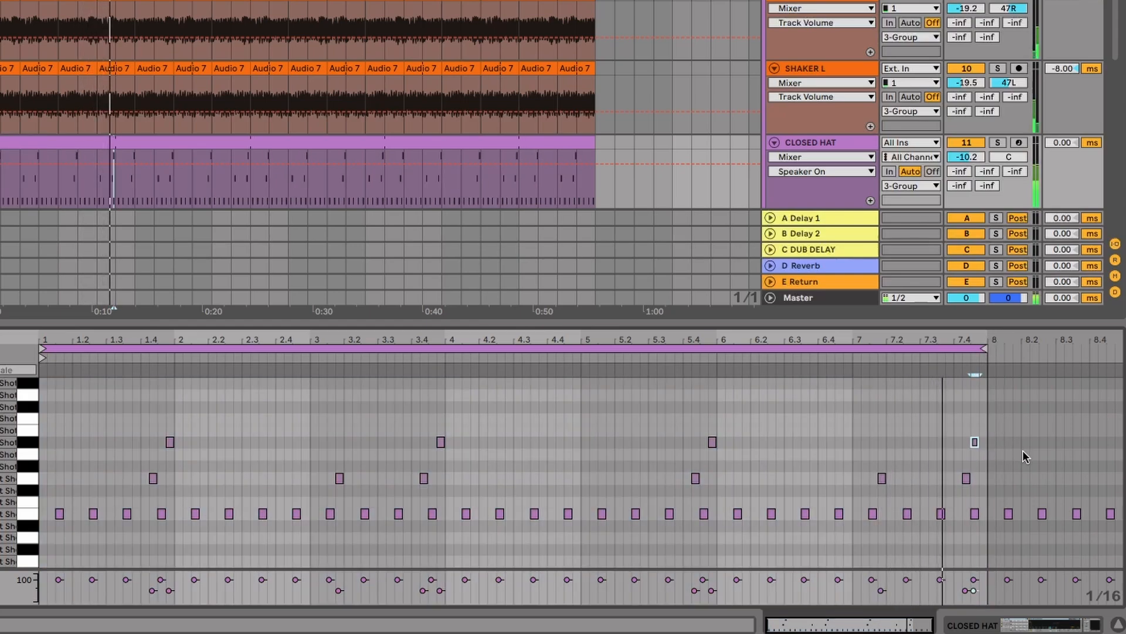
Add a hat note at 6.4.4 on a higher row with 44% chance and a velocity of 66.
double_click(847, 407)
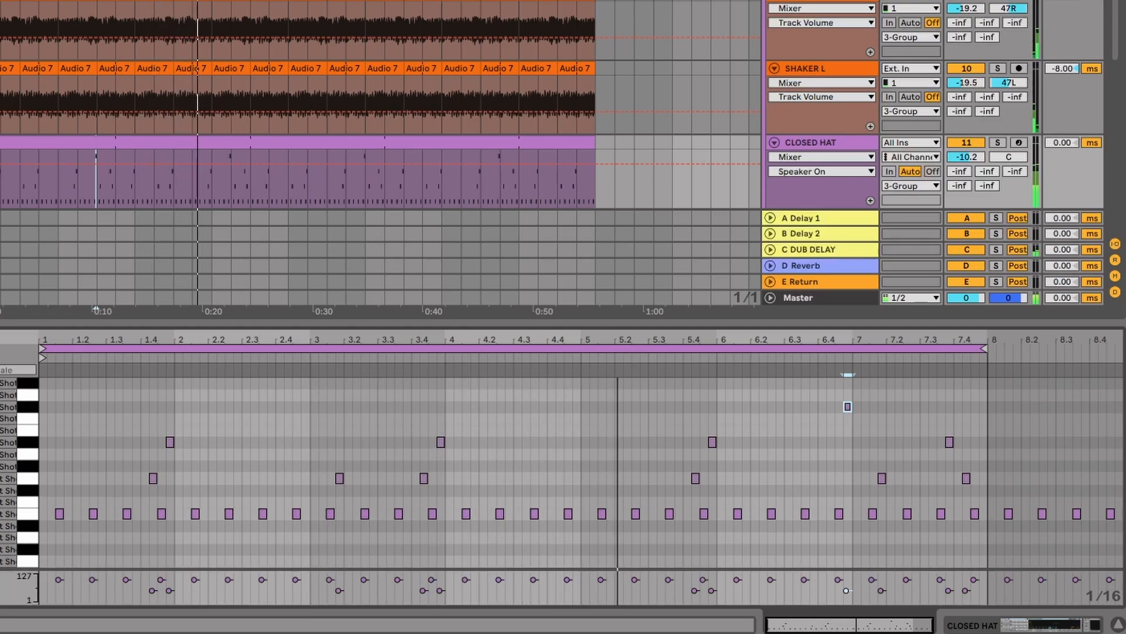
click(3, 597)
drag(848, 586, 848, 595)
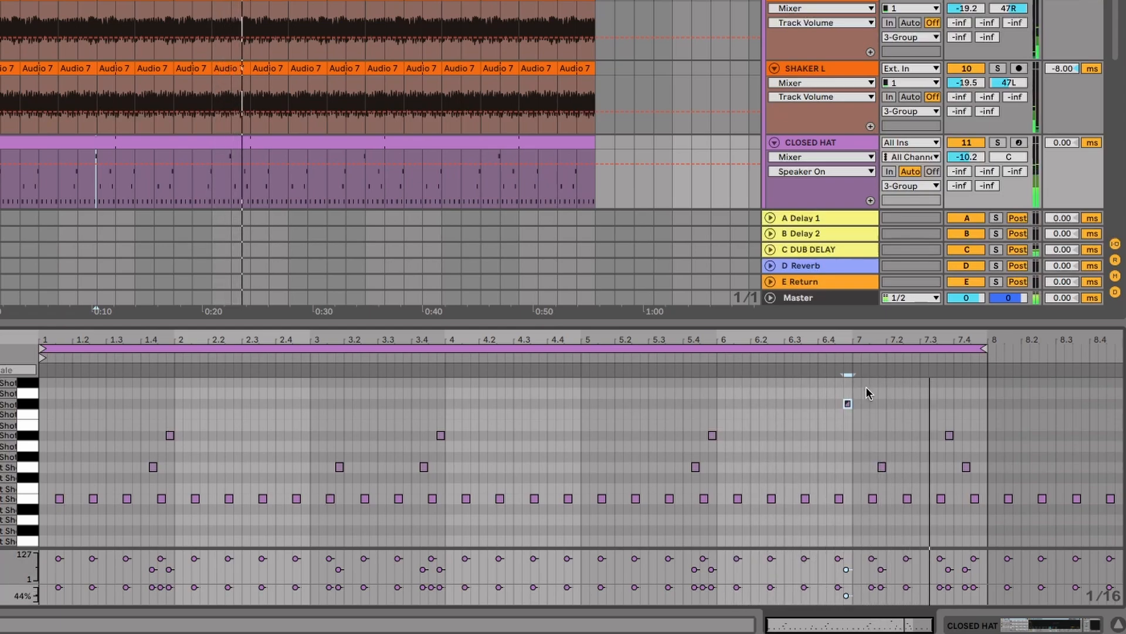
drag(848, 403, 847, 398)
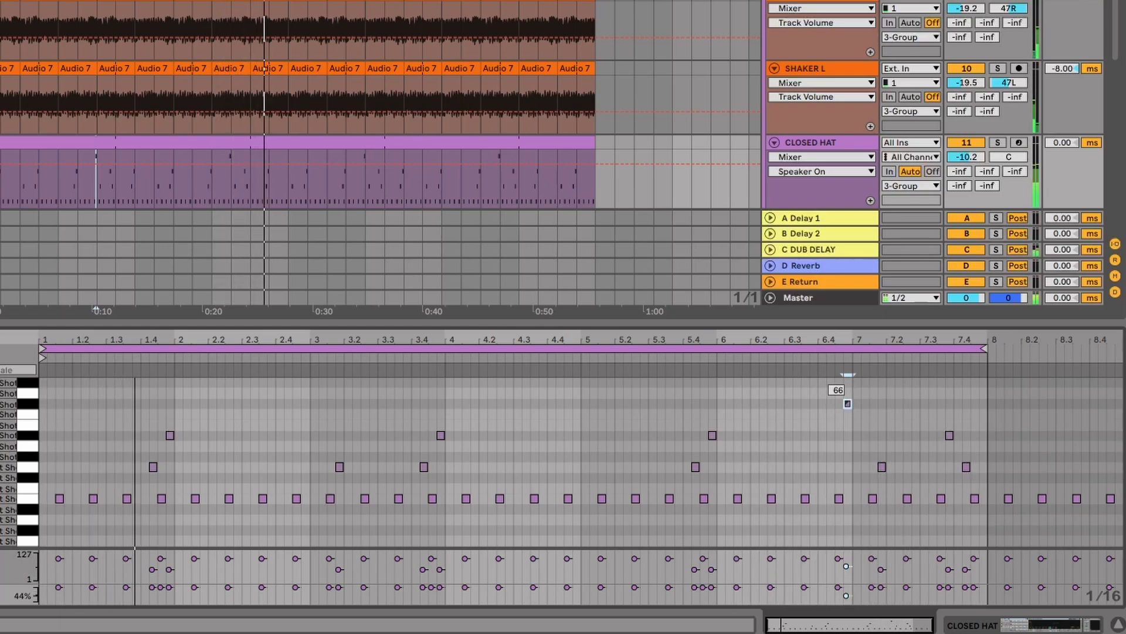
Copy the 44% chance note along its row to 5.1.1, 3.3.4, 3.4.1 and 4.1.2.
mouse_move(604, 398)
mouse_down()
mouse_move(588, 411)
mouse_move(405, 405)
mouse_up()
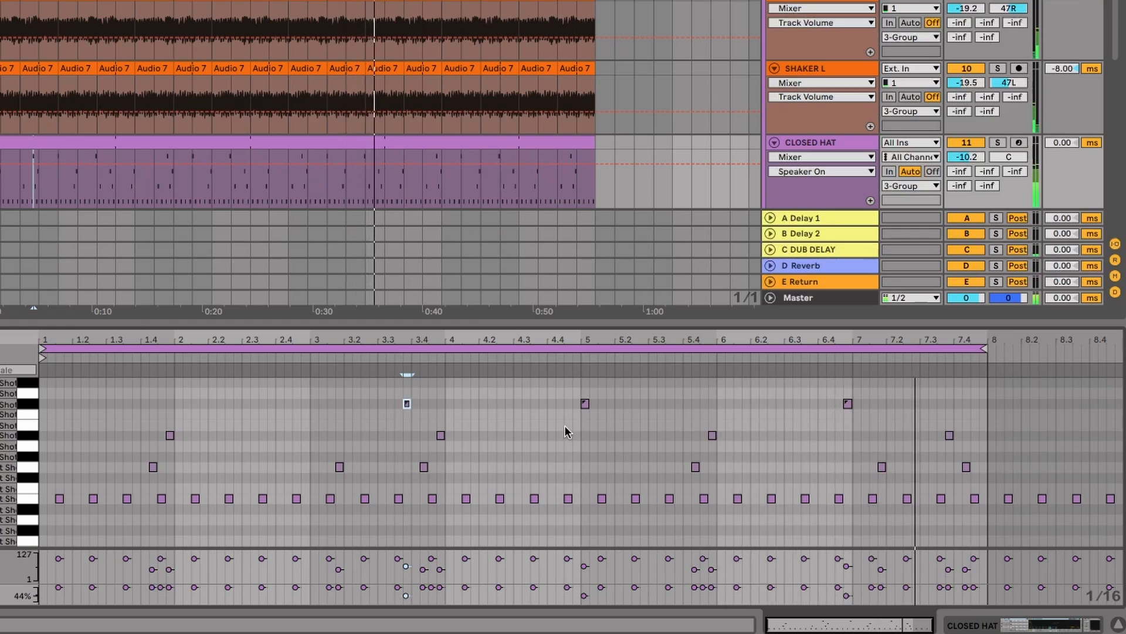
key(ctrl+d)
key(ctrl+d)
key(Right)
key(Right)
key(Right)
key(Right)
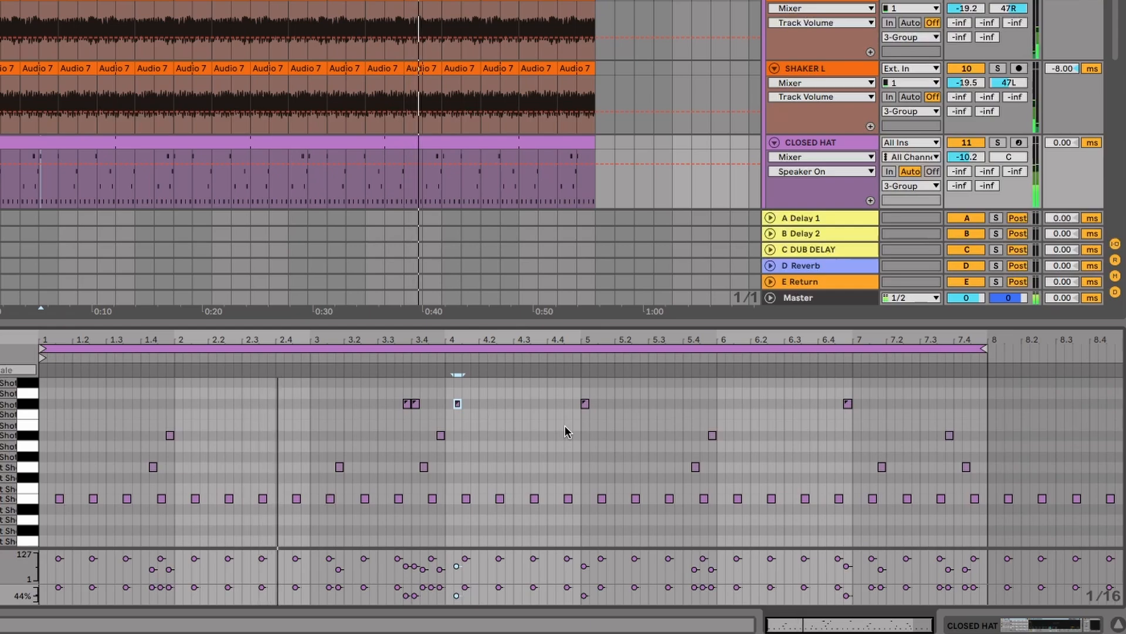
Transpose the chance note at 3.4.1 down four semitones.
click(415, 403)
key(Down)
key(Down)
key(Down)
key(Down)
key(Down)
key(Down)
key(Down)
key(Up)
key(Up)
key(Up)
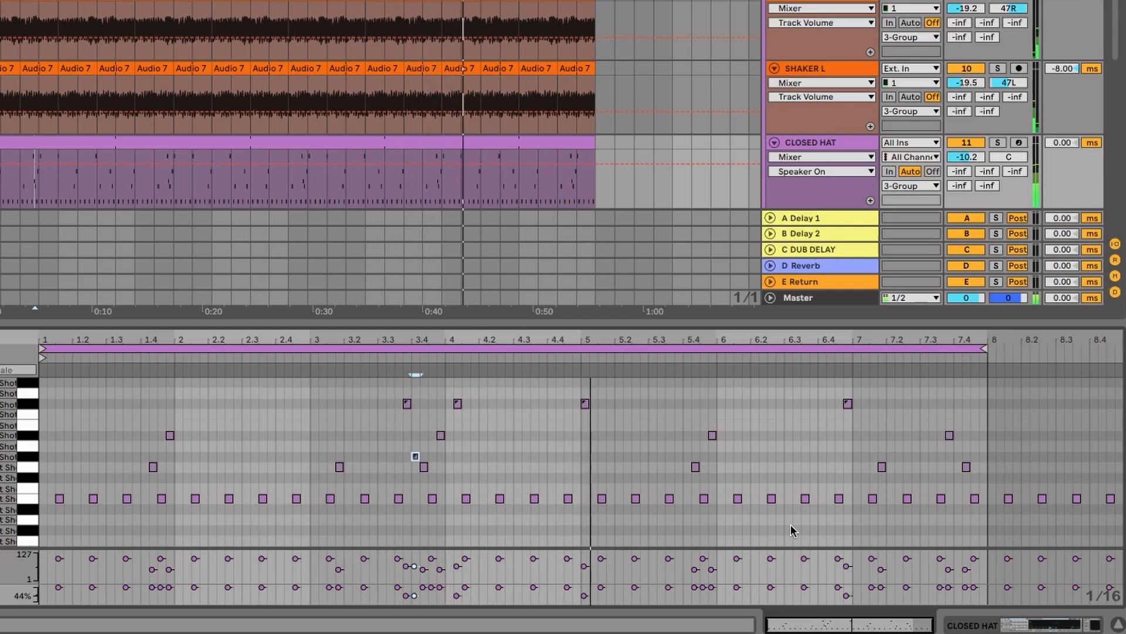
Duplicate the lowered chance note and move the copy to 4.4.2.
key(super+d)
key(Right)
key(Right)
key(Right)
key(Right)
key(Right)
key(Right)
key(Right)
key(Right)
key(Right)
key(Right)
key(Right)
key(Right)
key(Right)
key(Right)
key(Right)
key(Right)
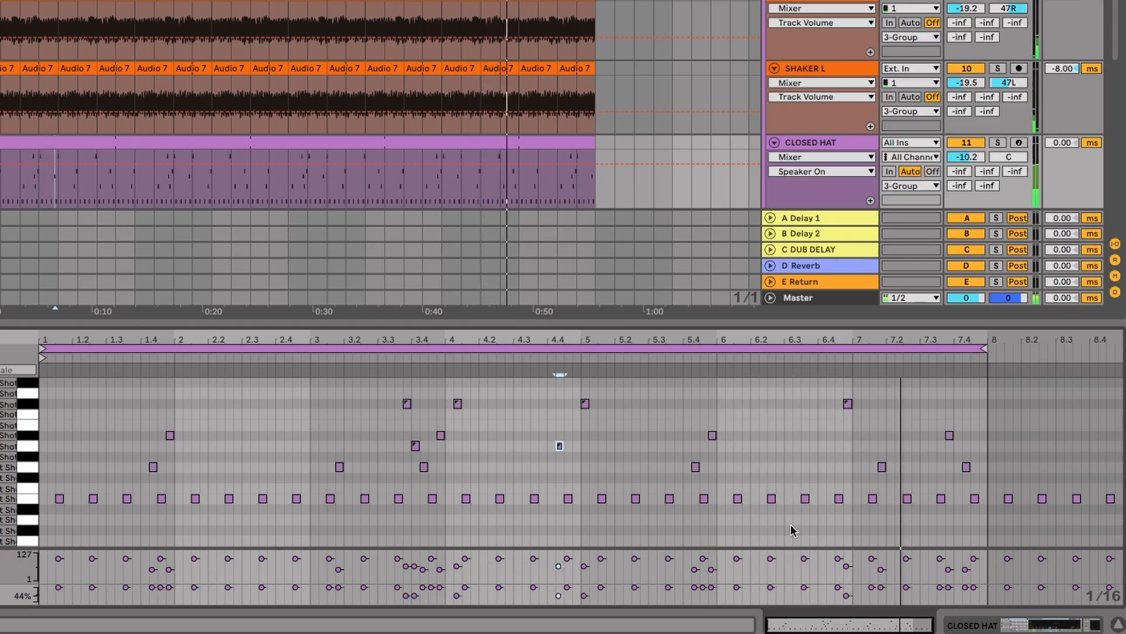
Make two more copies of the lowered chance note, one at 5.3.2 and one just past 5.4.1.
key(super+d)
key(Right)
key(Right)
key(Right)
key(Right)
key(Right)
key(Right)
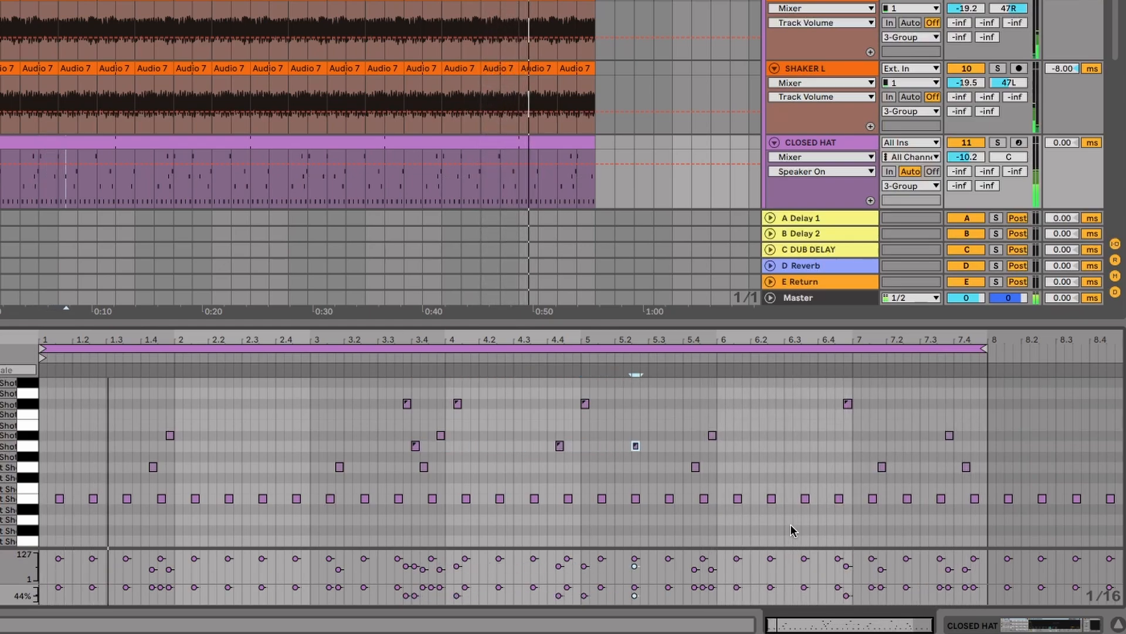
key(super+d)
key(Right)
key(Right)
key(Right)
key(Right)
key(Right)
key(Right)
key(Right)
key(Right)
key(Right)
key(Right)
key(Right)
key(Right)
key(Right)
key(Right)
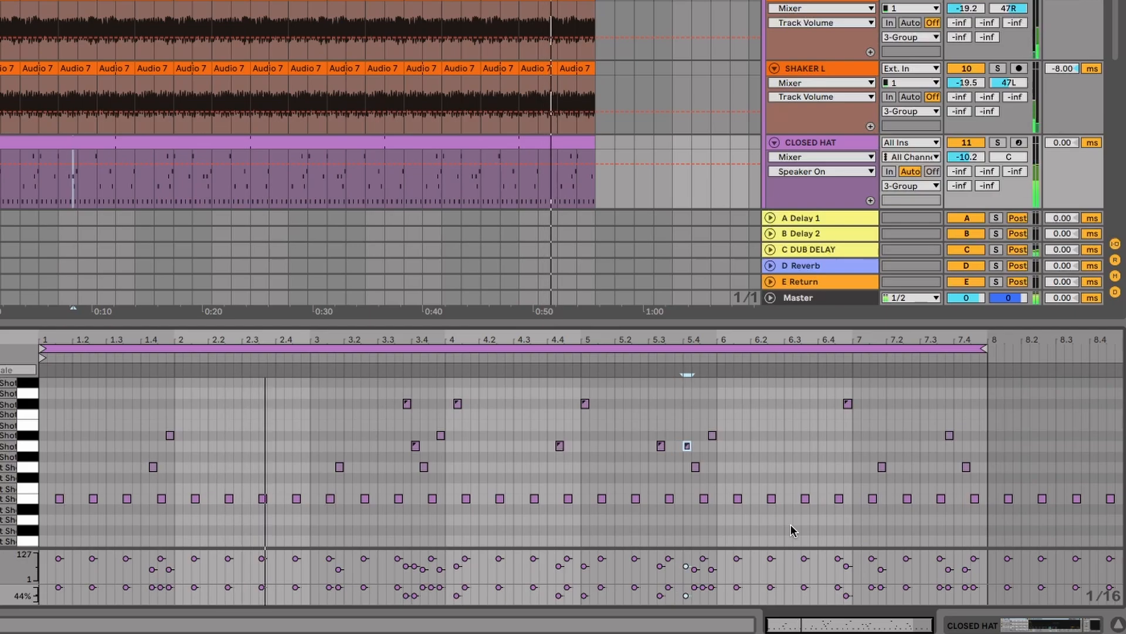
key(Right)
key(Right)
key(Right)
key(Right)
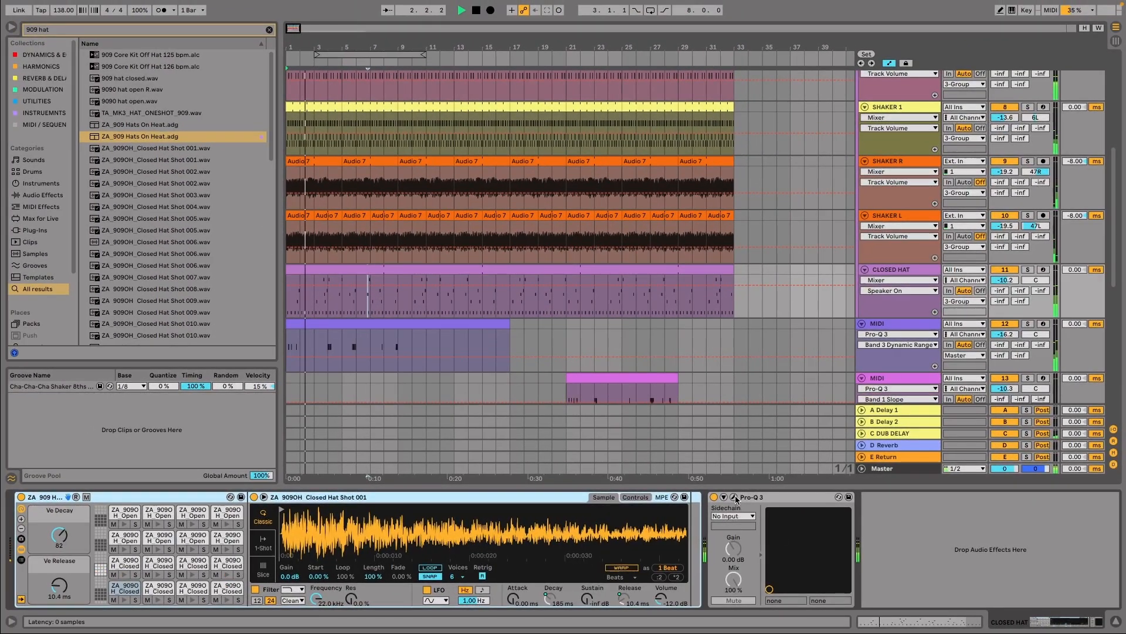
Add a 36 dB/oct low cut in Pro-Q 3 on CLOSED HAT, sweeping it up to the dip in the hat's low spectrum.
click(734, 497)
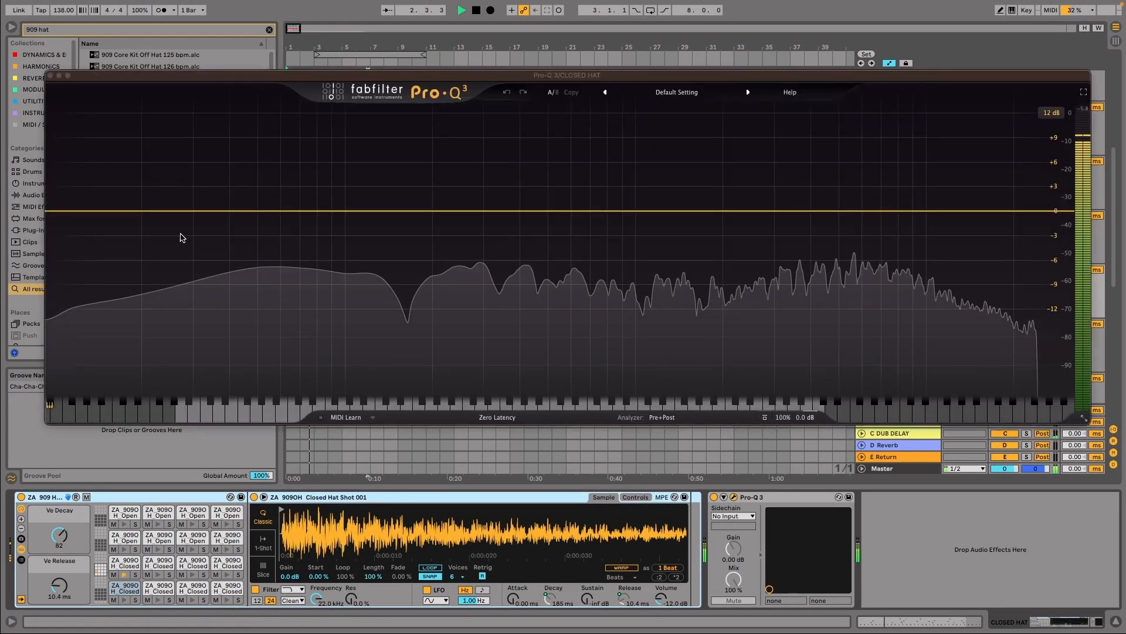
double_click(71, 211)
scroll(72, 193, up, 3)
drag(71, 211, 437, 225)
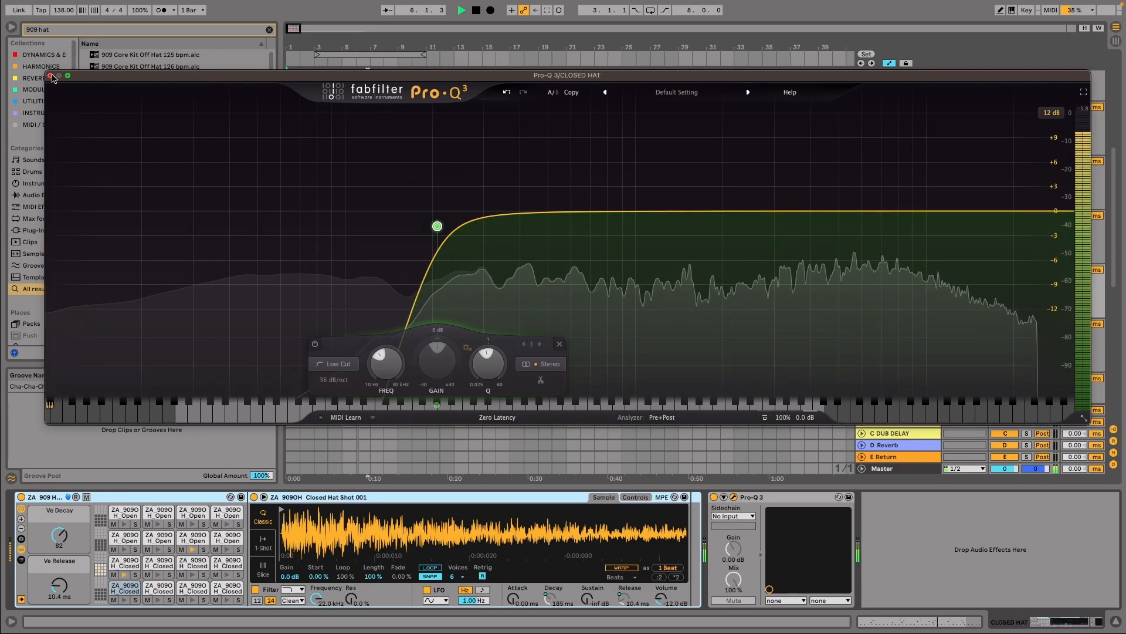
click(50, 75)
Load EchoBoy from the Reverb & Delay collection after Pro-Q 3 on the CLOSED HAT track.
key(super+f)
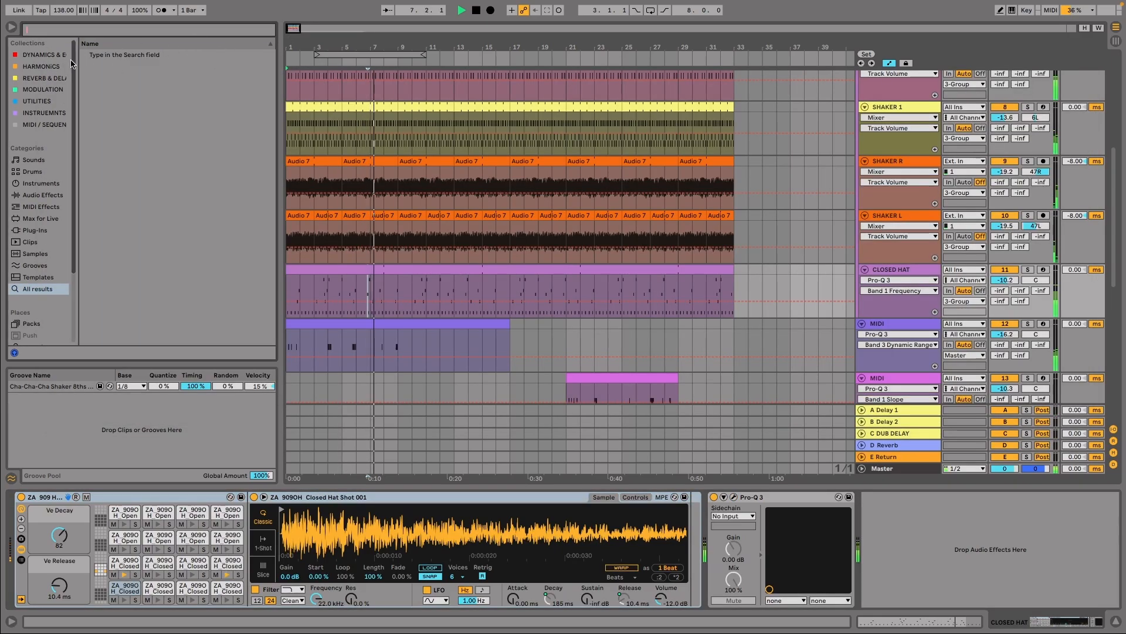
click(40, 54)
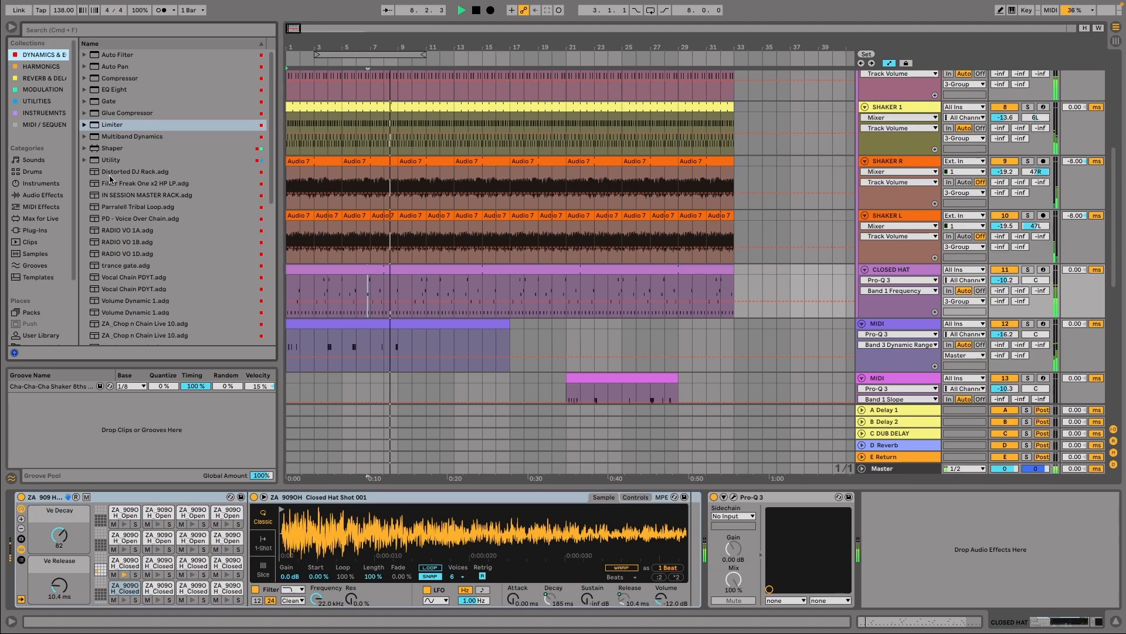
click(44, 78)
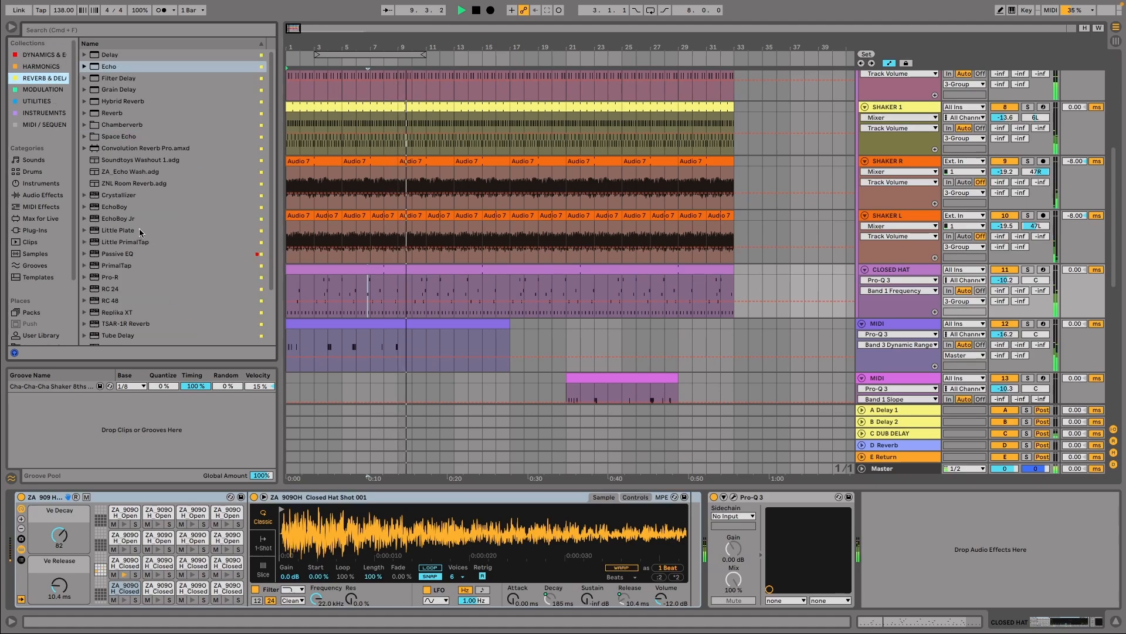
click(108, 208)
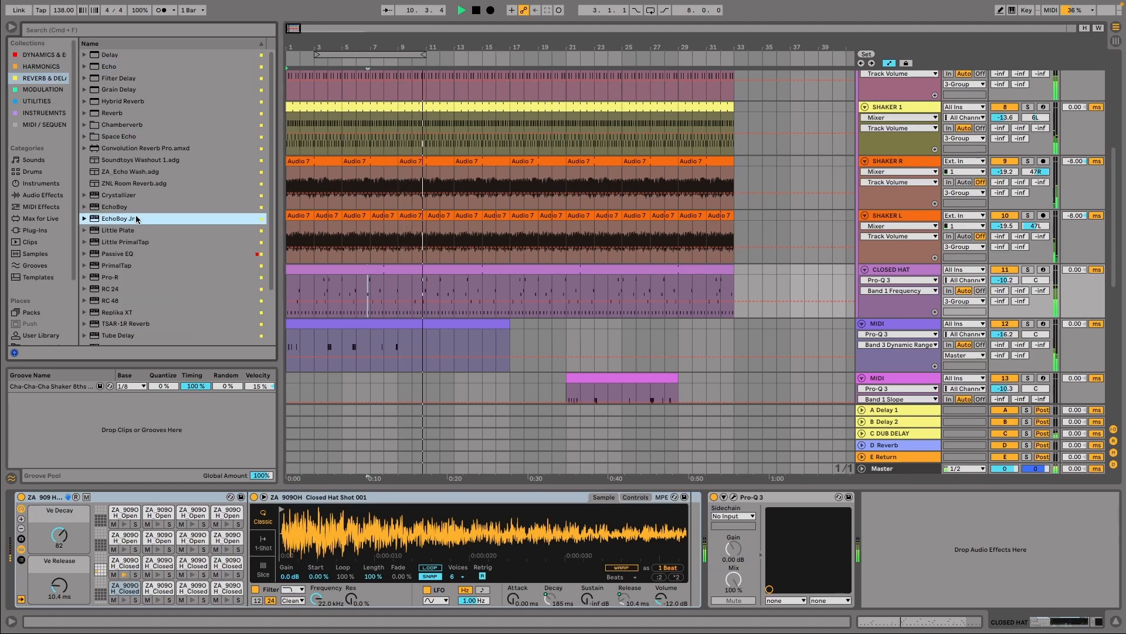
key(Return)
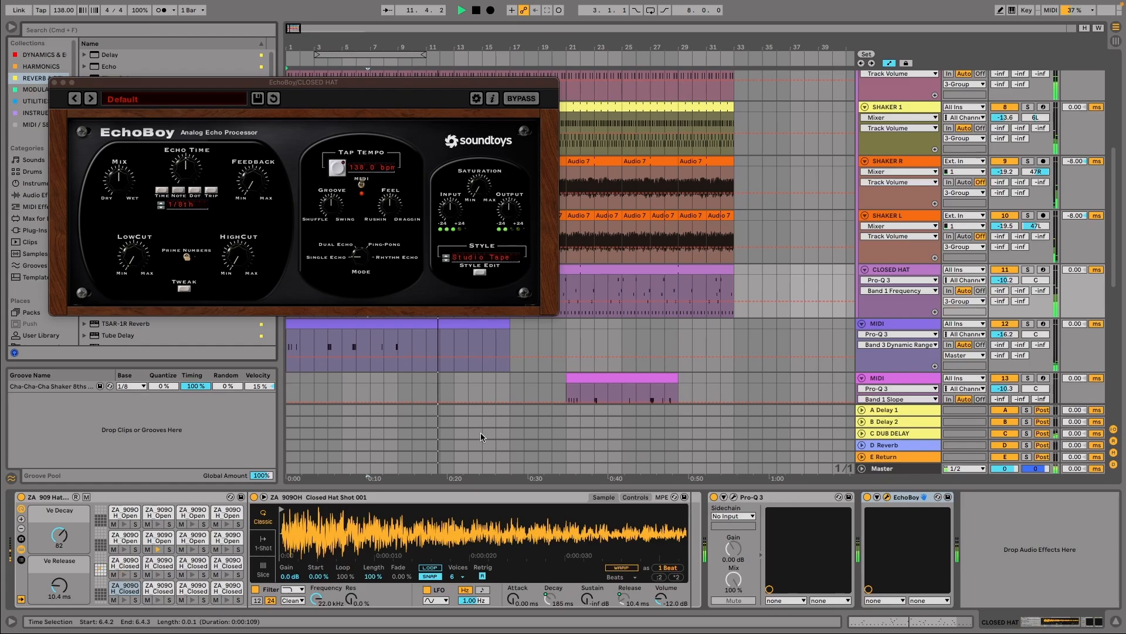
Turn EchoBoy's mix down to mostly dry and set its echo time to 1/16th.
drag(131, 180, 123, 220)
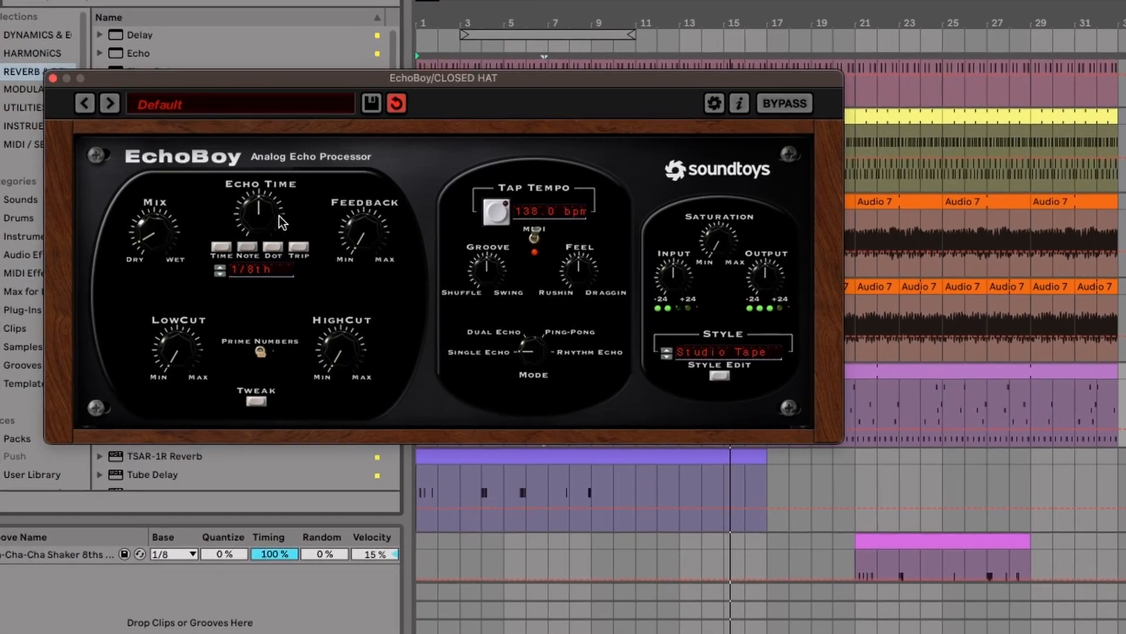
drag(279, 216, 277, 227)
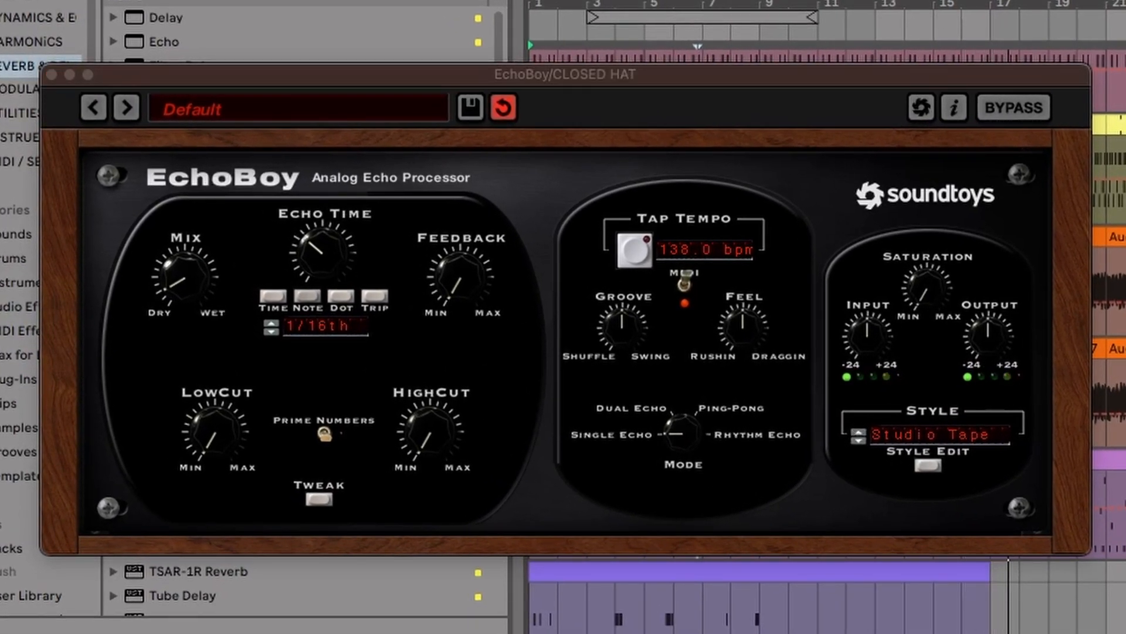
Raise EchoBoy's low cut to near maximum and its feedback to just under halfway, keeping the mix low.
click(189, 301)
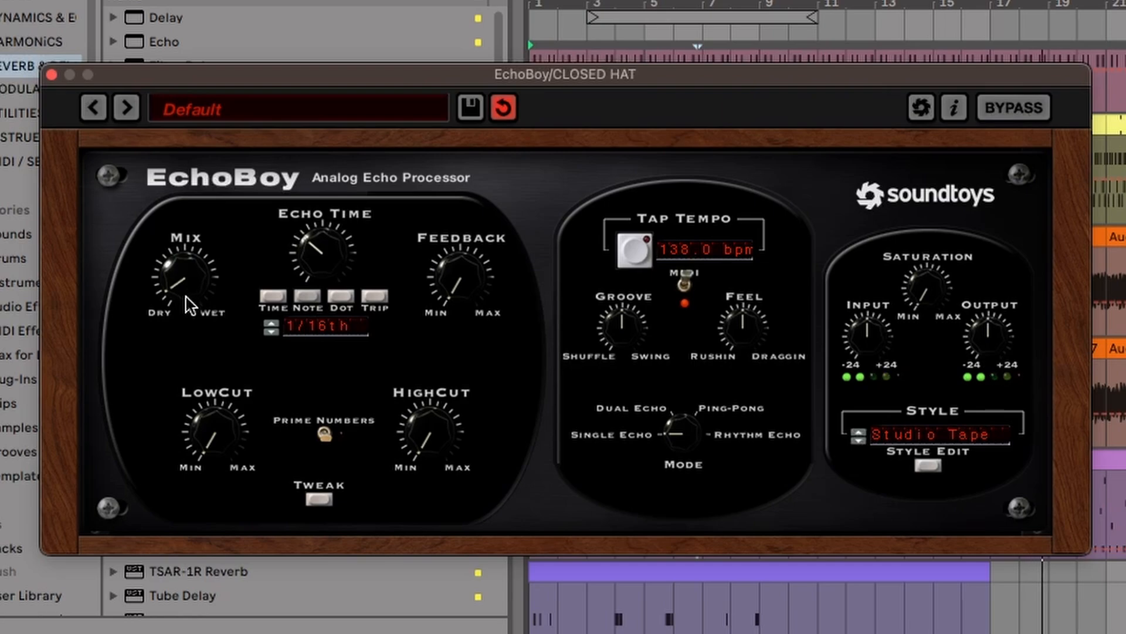
drag(212, 448, 209, 266)
drag(458, 253, 471, 188)
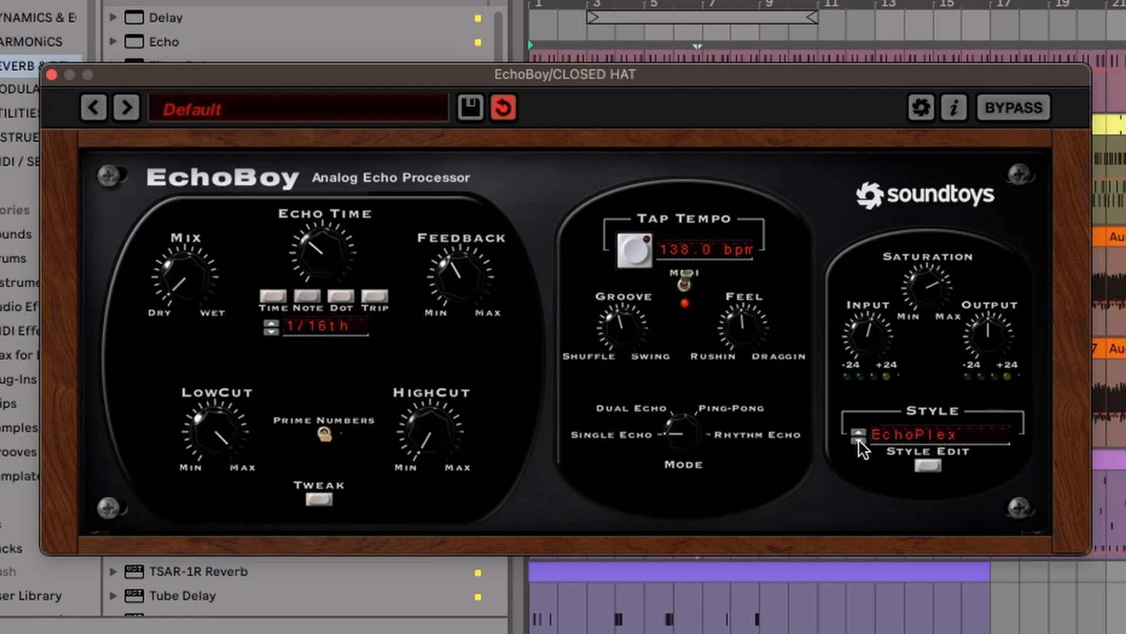
Step EchoBoy's style on the CLOSED HAT track through to Diffused, and compare the hat with the effect bypassed.
scroll(827, 594, up, 10)
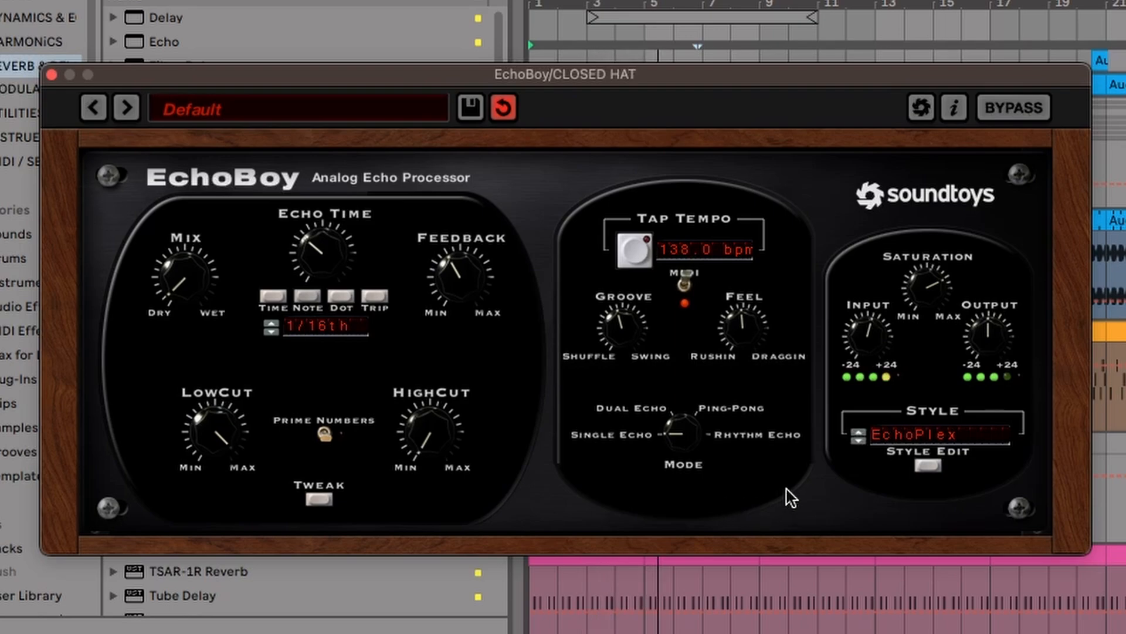
click(861, 441)
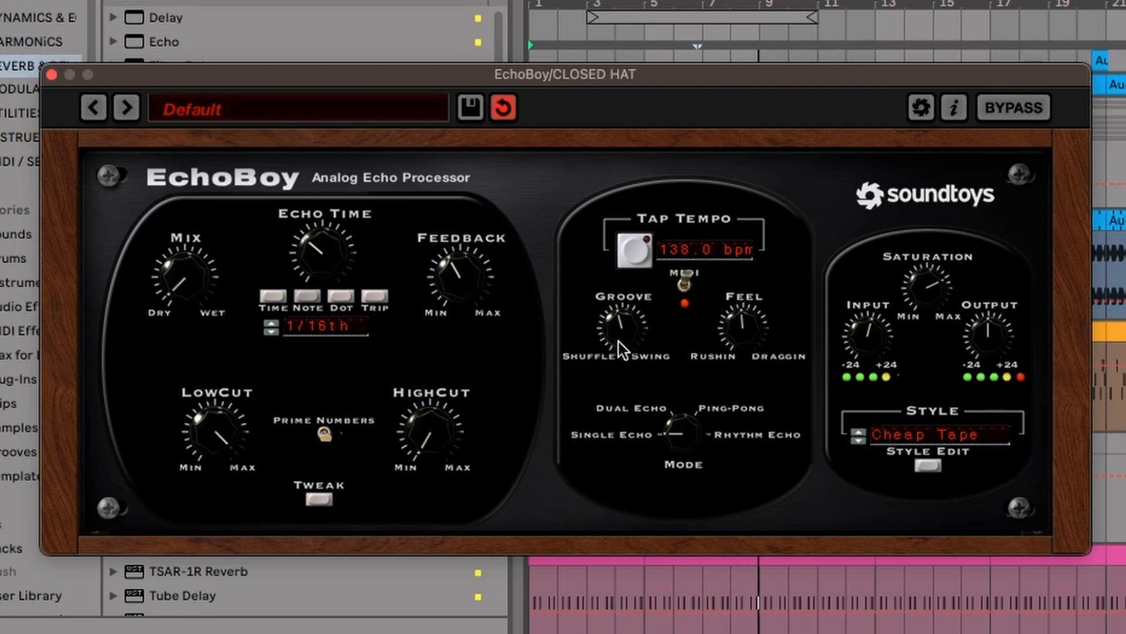
click(859, 441)
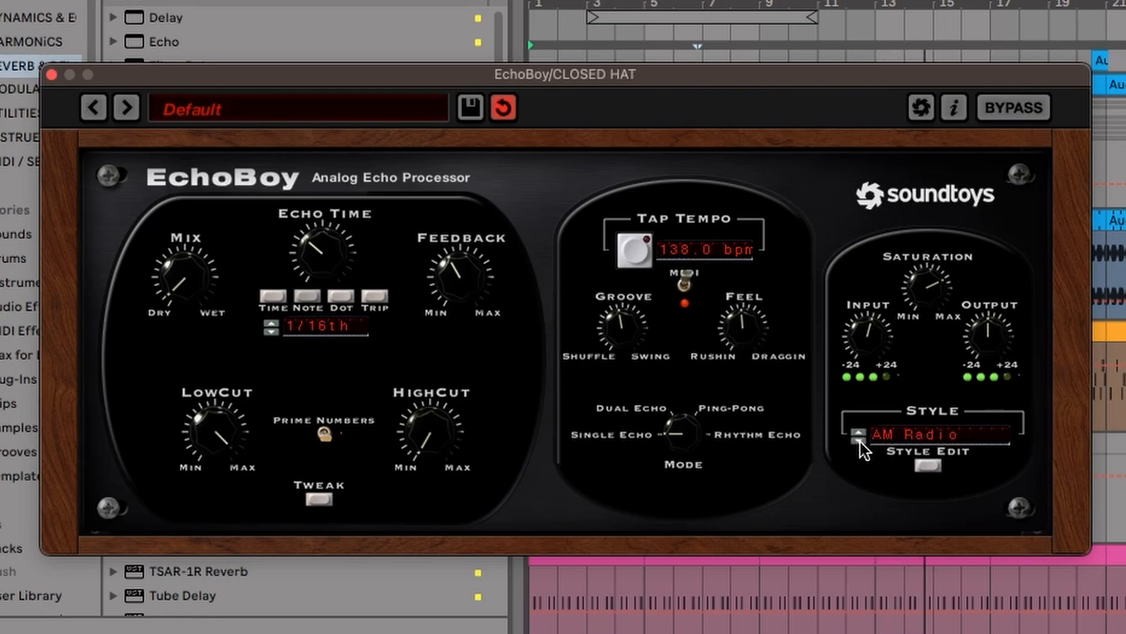
click(859, 440)
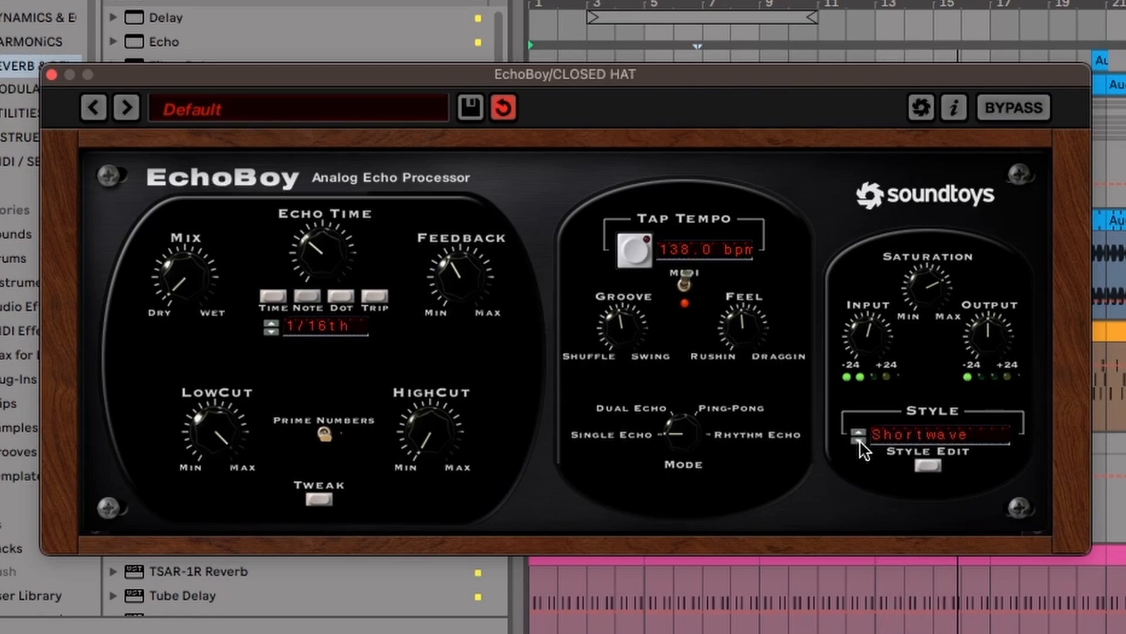
click(860, 440)
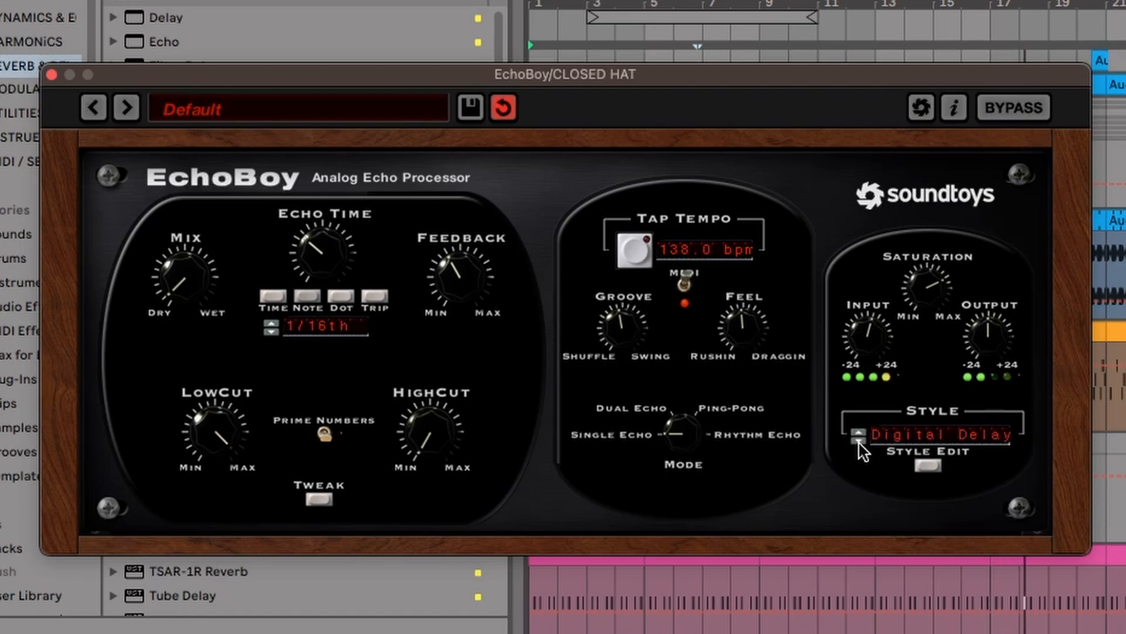
click(859, 440)
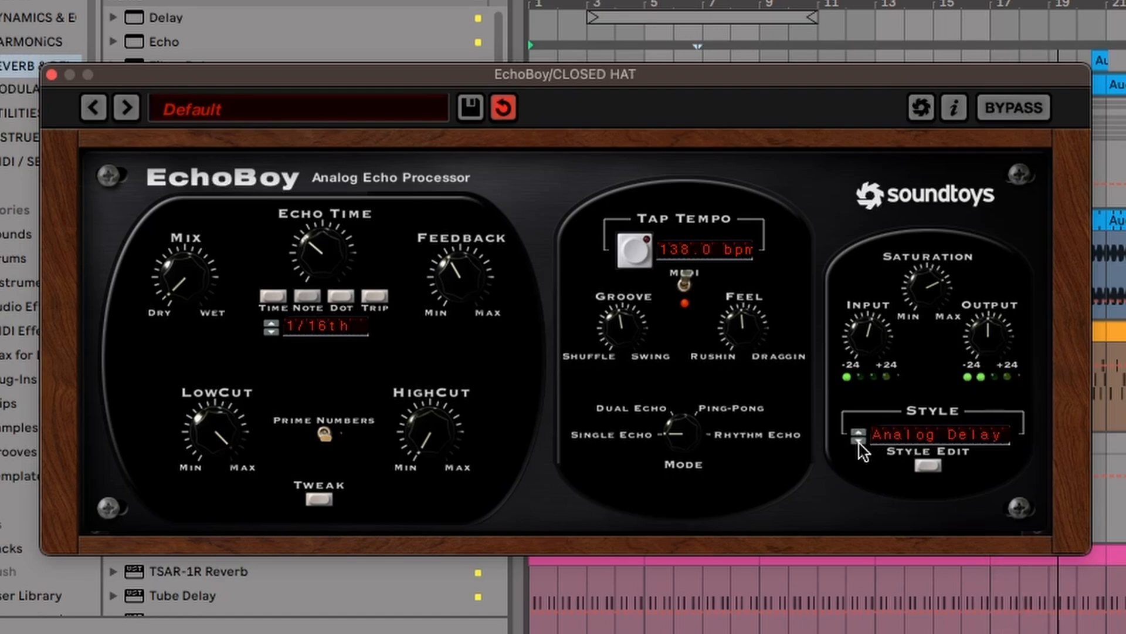
click(858, 441)
click(858, 440)
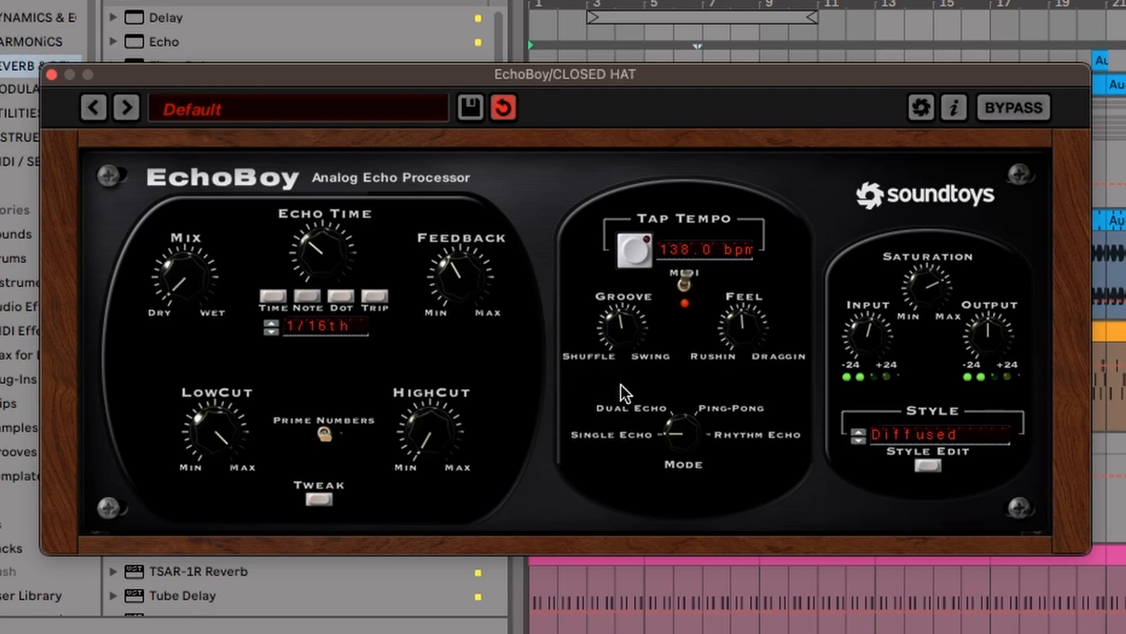
click(1000, 109)
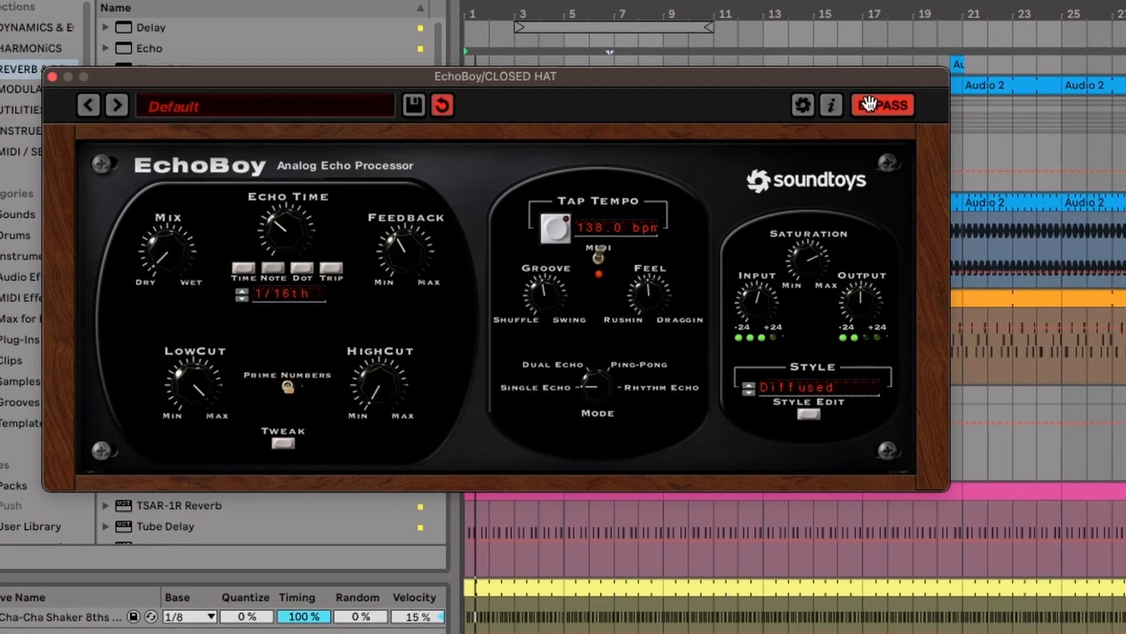
click(853, 106)
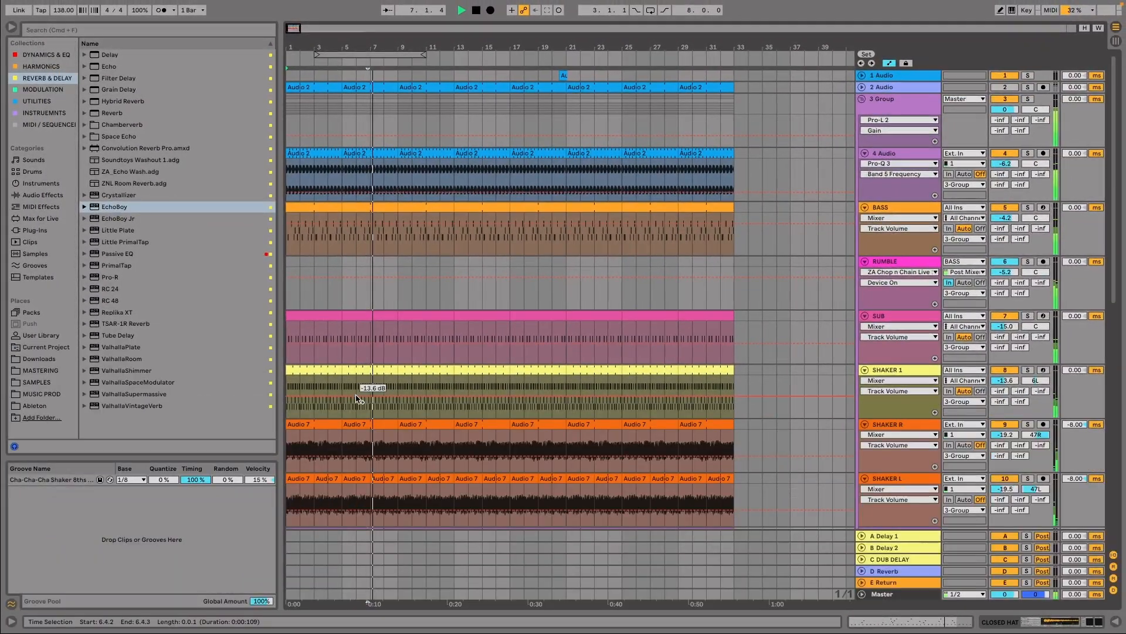
Move the long pink MIDI clip on track 15 to start at bar 9, and delete the clip on track 14 above it.
click(12, 28)
drag(34, 50, 35, 76)
scroll(142, 223, down, 5)
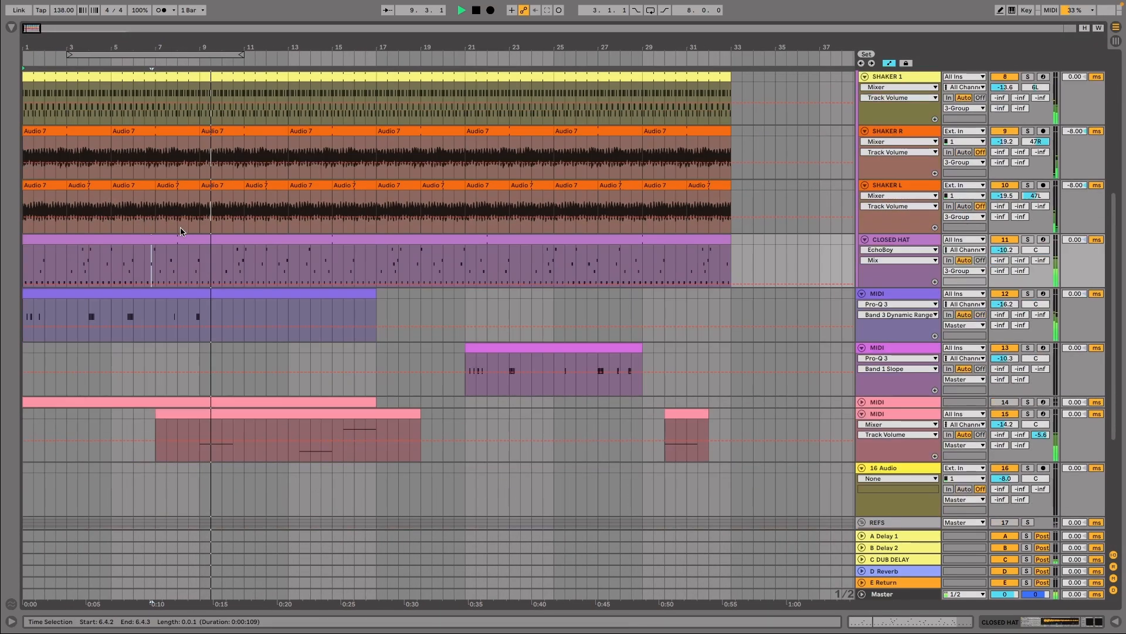
click(199, 453)
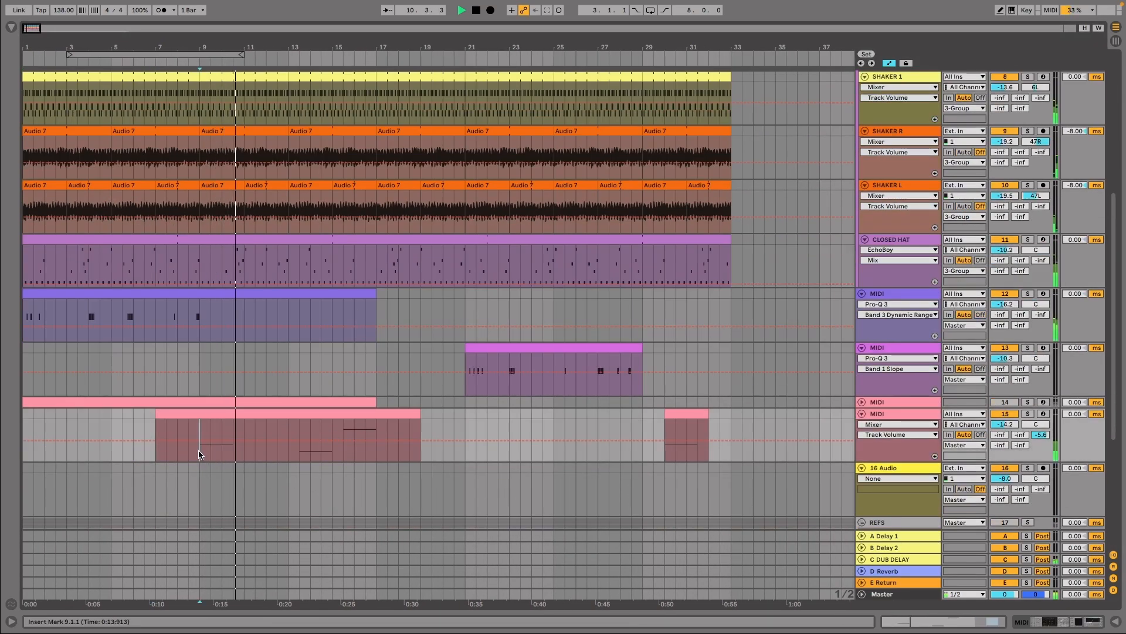
drag(234, 417, 276, 419)
click(313, 398)
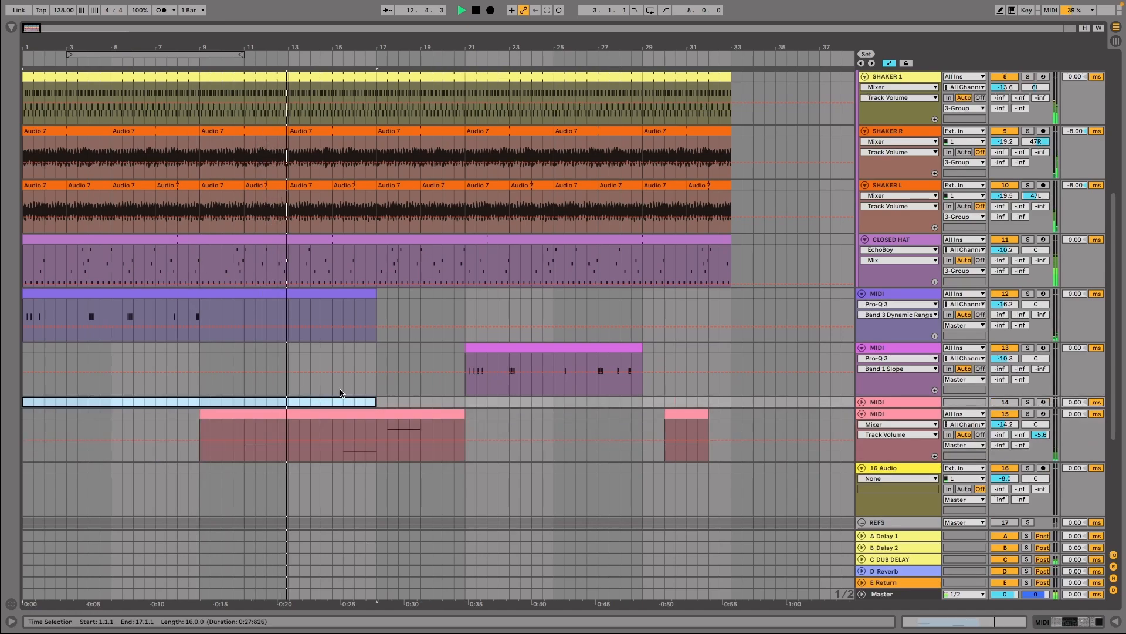
click(466, 397)
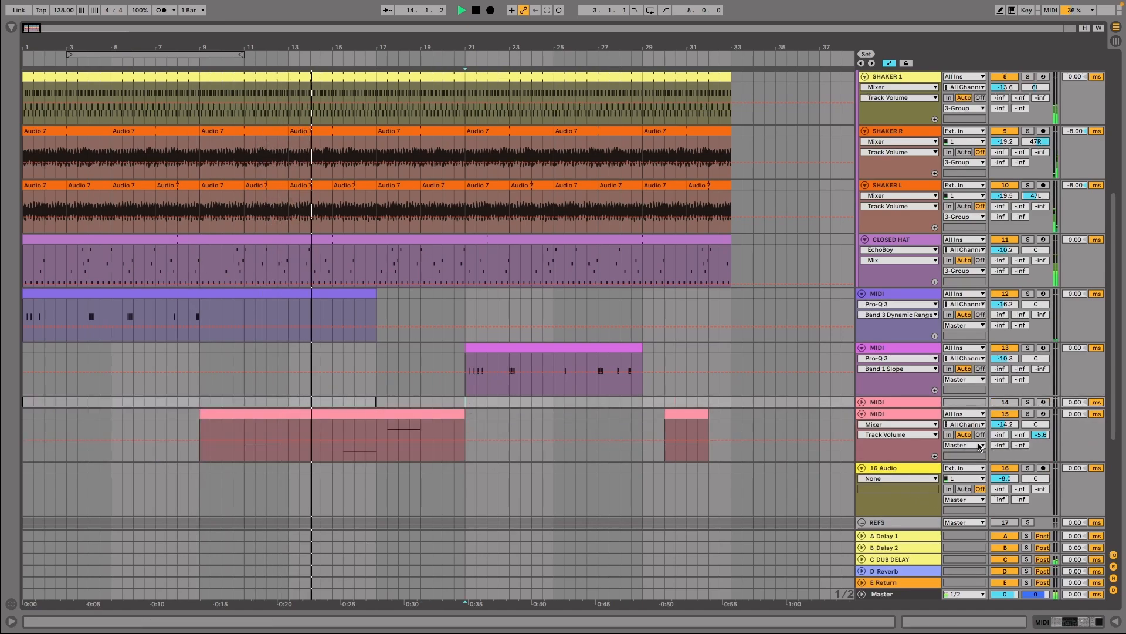
Set track 15's dub delay send to -7.5 dB and load EchoBoy after Echo on the C DUB DELAY return.
drag(1041, 434, 1041, 446)
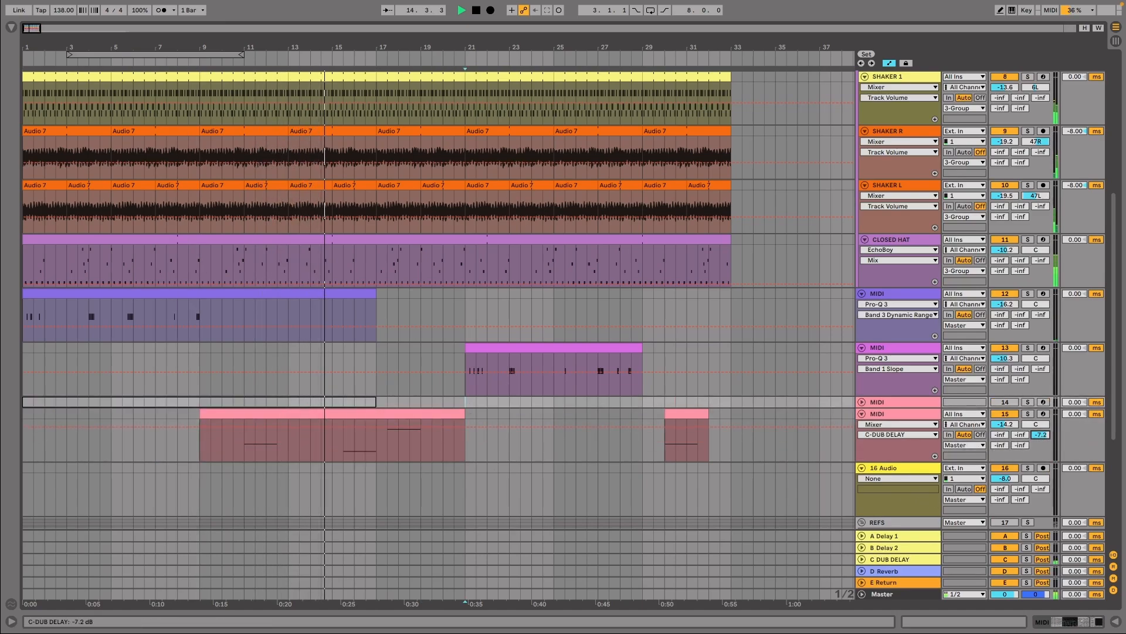
double_click(912, 561)
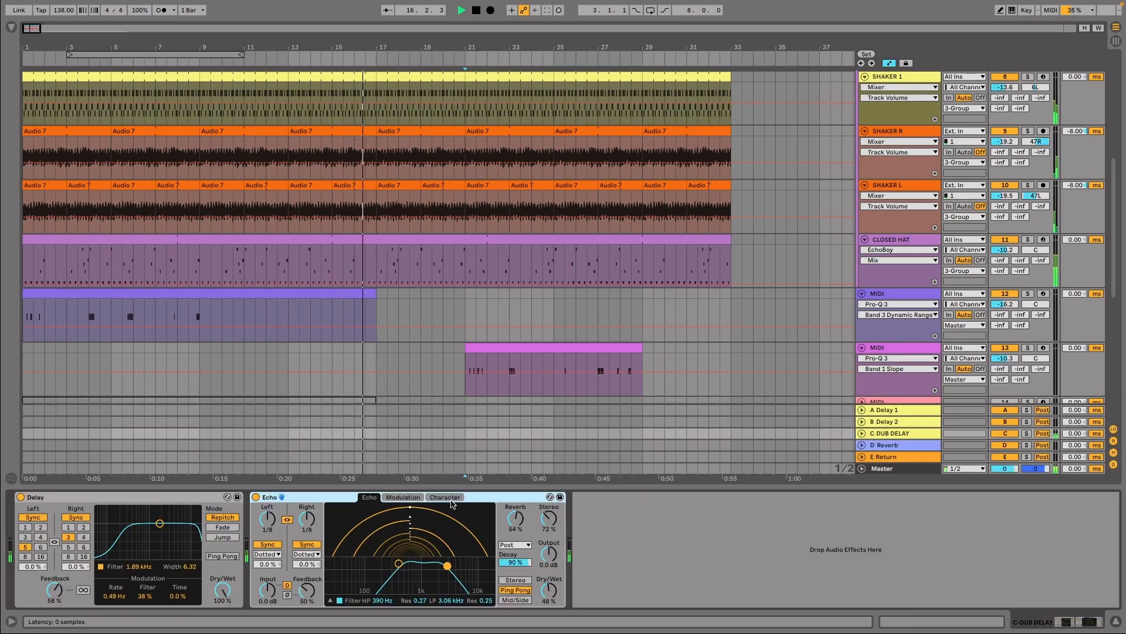
click(13, 28)
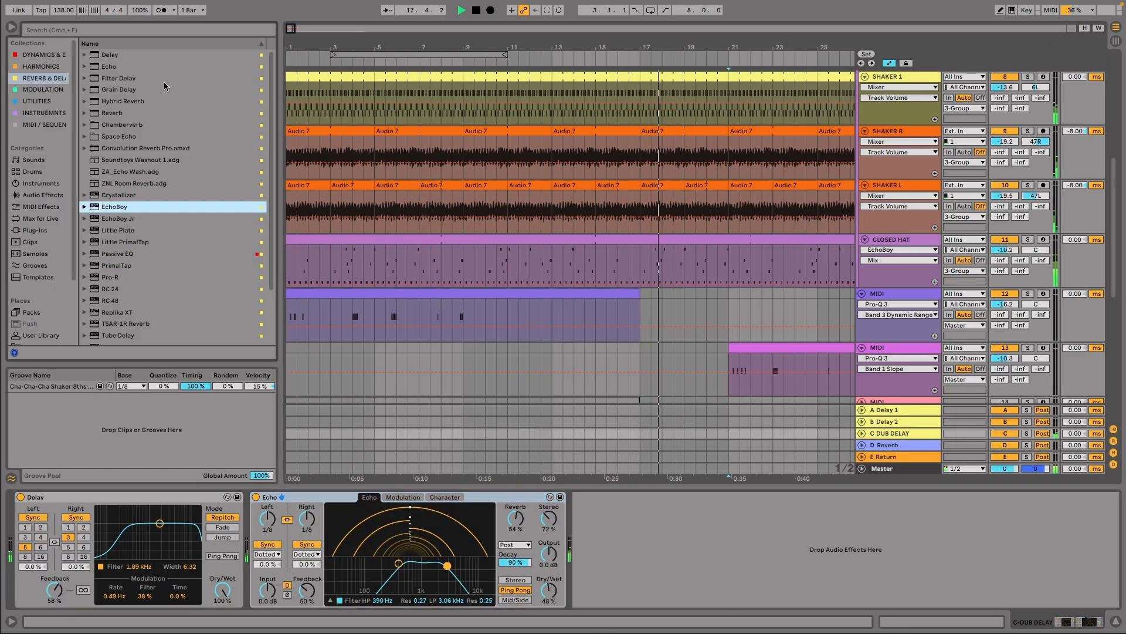
double_click(121, 212)
Add a Compressor from the Dynamics & EQ collection after EchoBoy on C DUB DELAY, sidechained from 4-Audio.
click(38, 55)
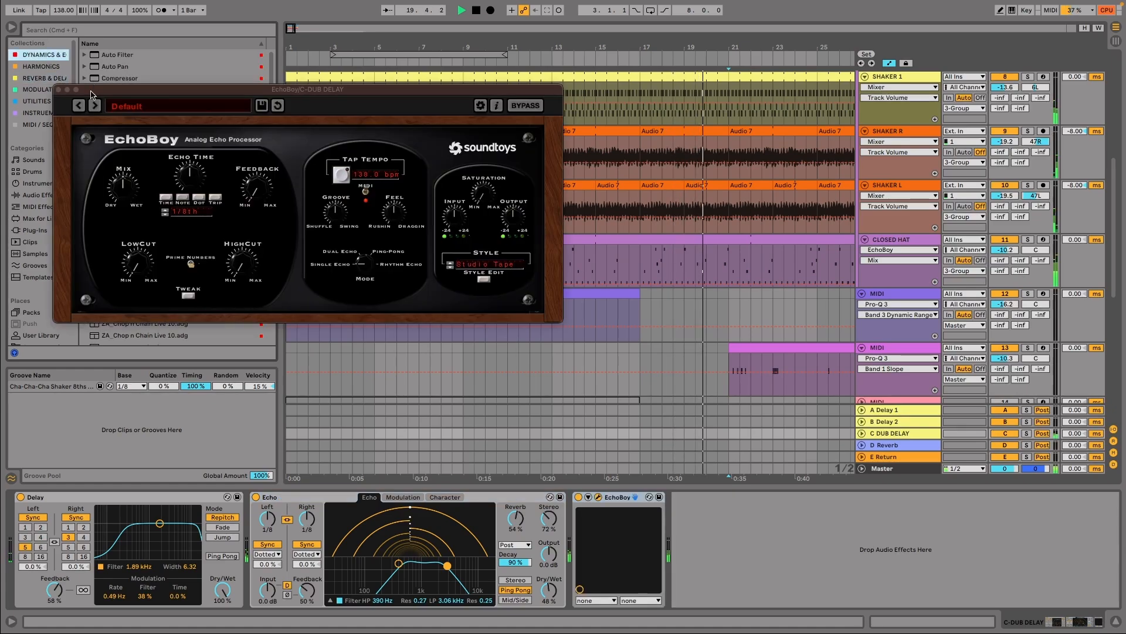
click(58, 89)
double_click(119, 78)
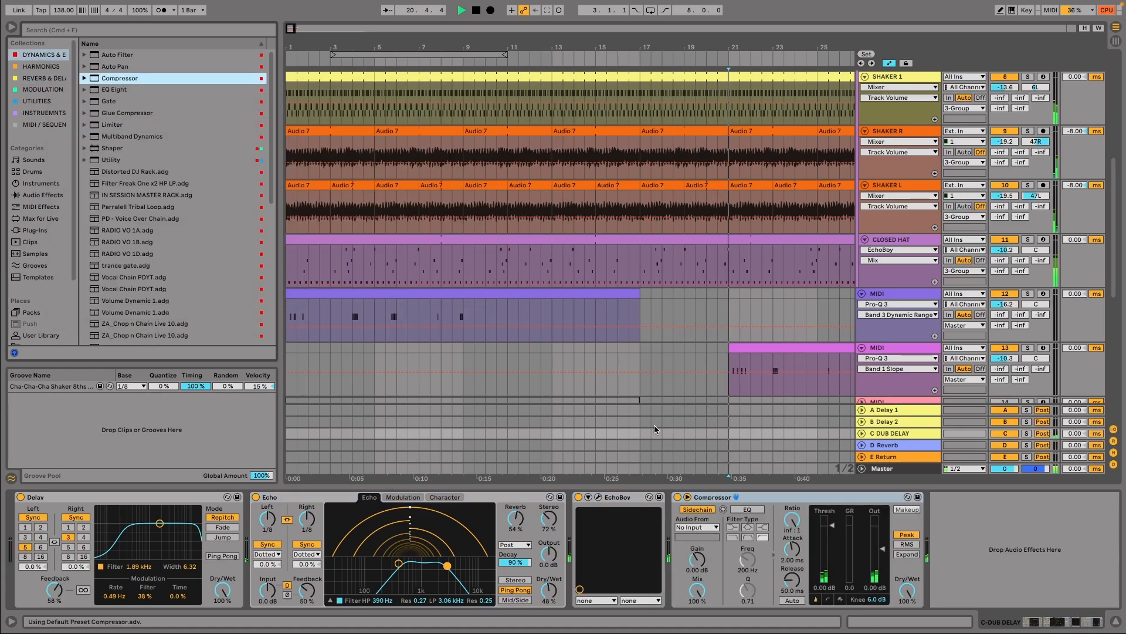
click(696, 527)
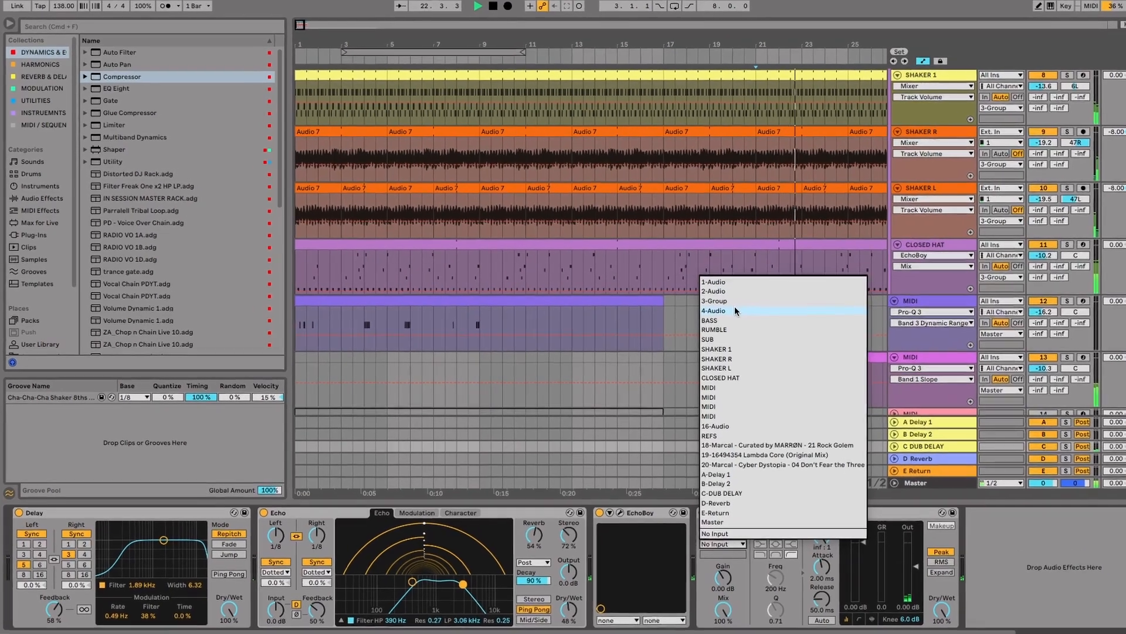
click(708, 303)
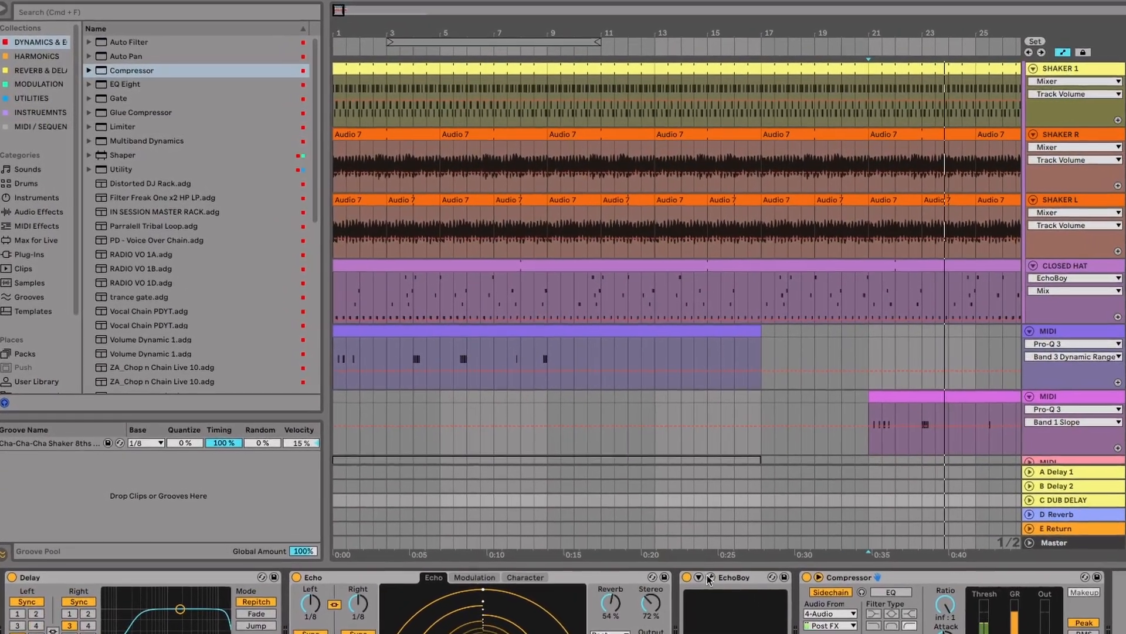
Set the style of the EchoBoy on the C DUB DELAY return to DigitalChorus.
click(722, 574)
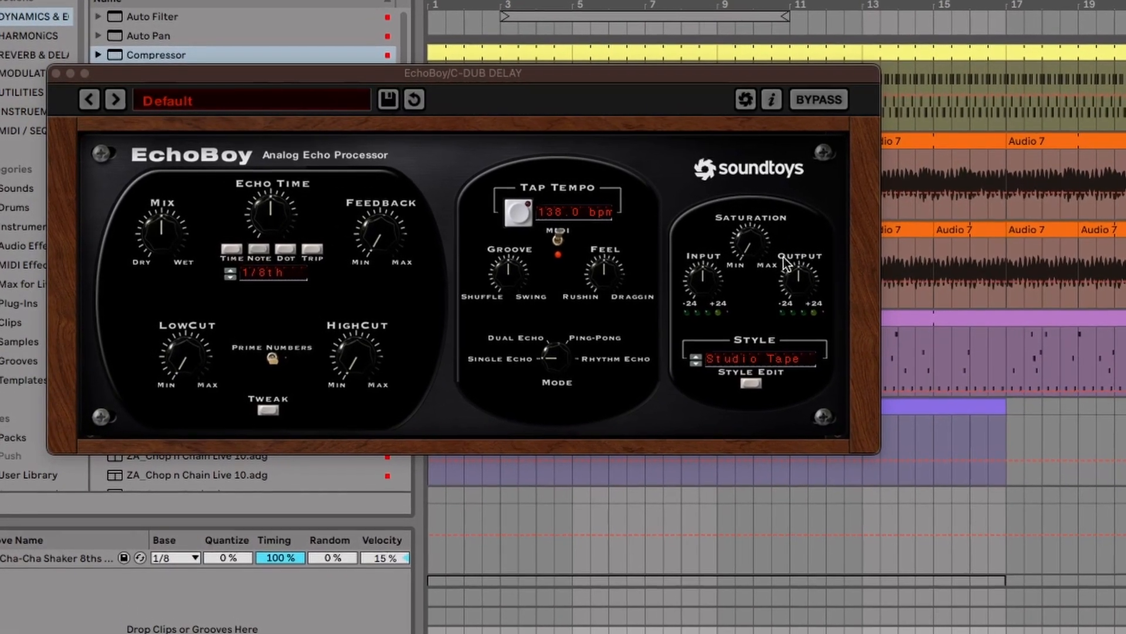
click(794, 367)
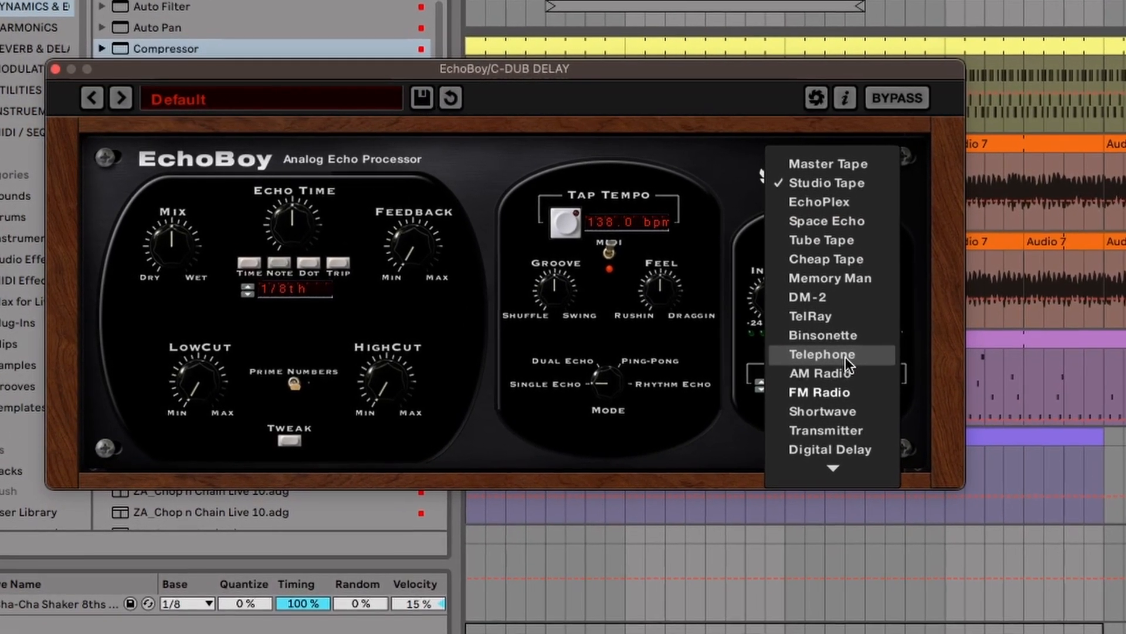
mouse_move(864, 478)
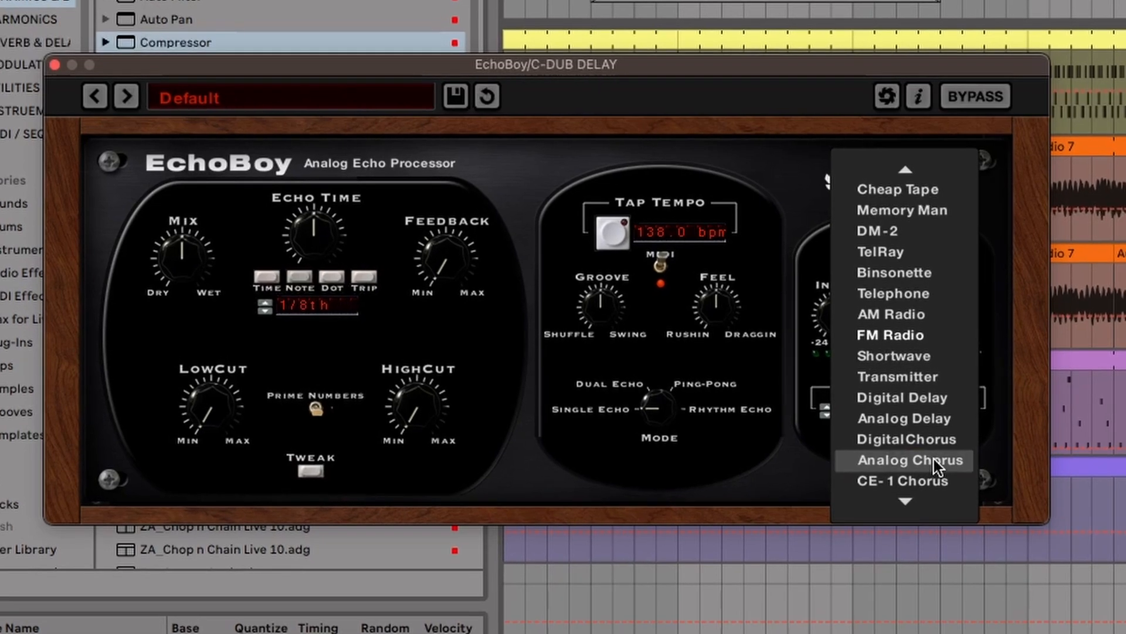
click(959, 447)
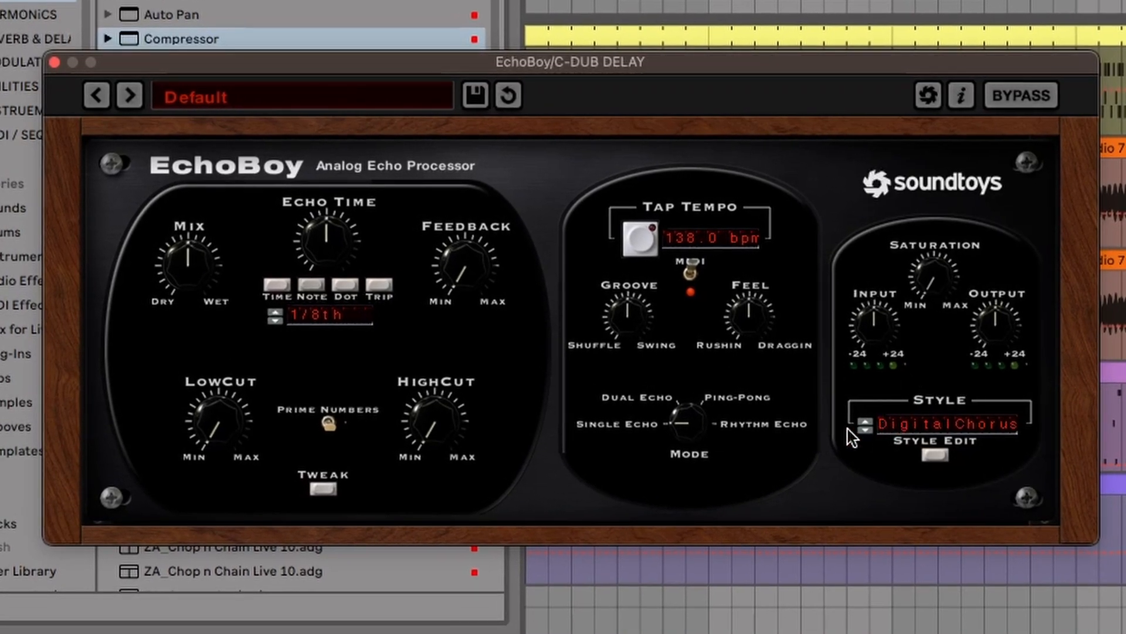
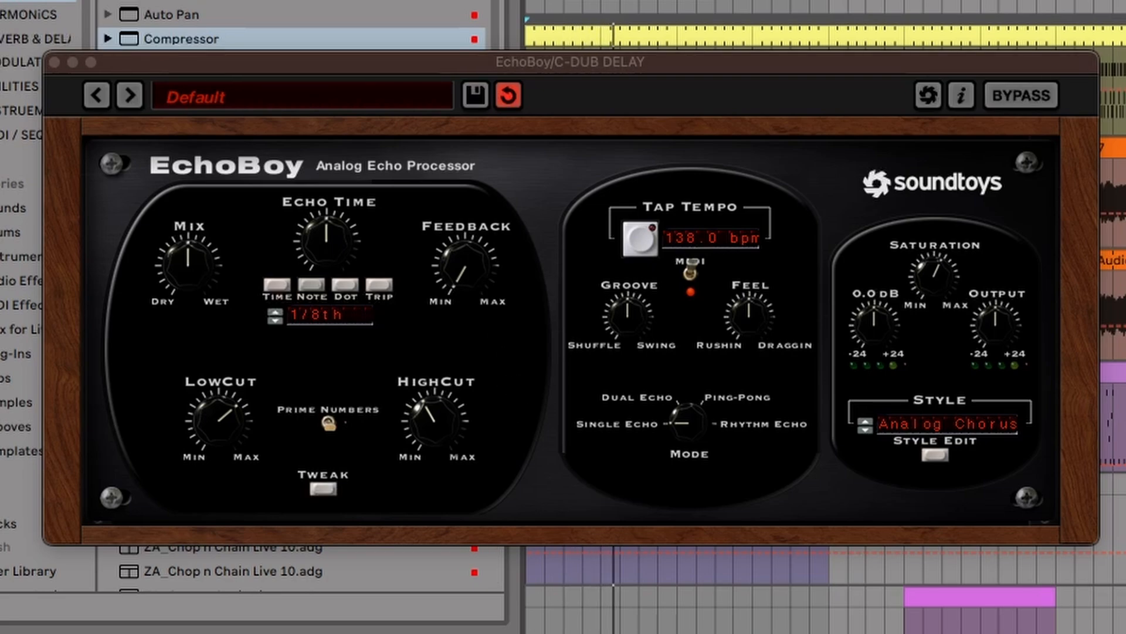
Raise the dub delay EchoBoy's feedback to about three quarters and lower its mix to roughly a quarter wet.
drag(475, 258, 477, 96)
drag(188, 267, 194, 302)
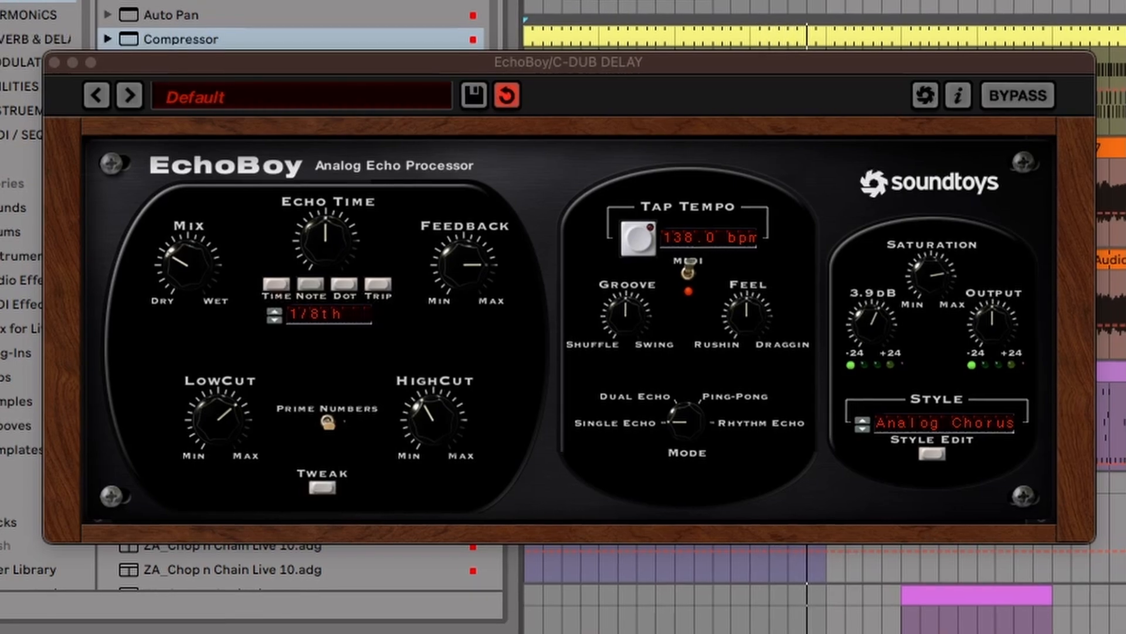
click(56, 66)
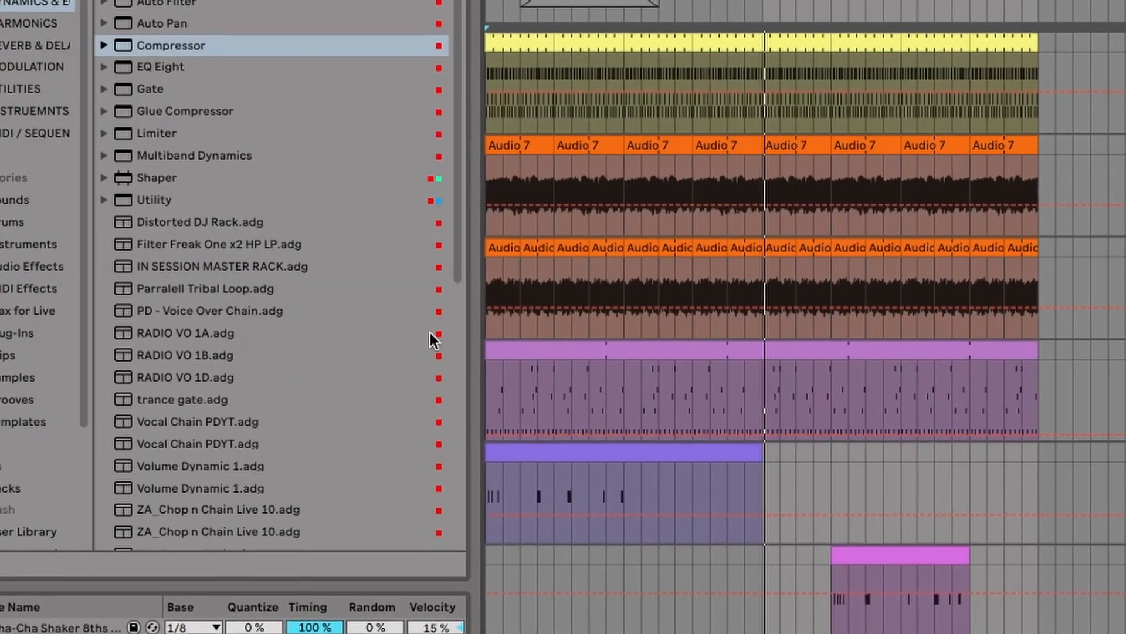
Insert Pro-Q 3 after EchoBoy on C DUB DELAY with a 30 dB/oct low cut at about 360 Hz.
scroll(263, 251, down, 10)
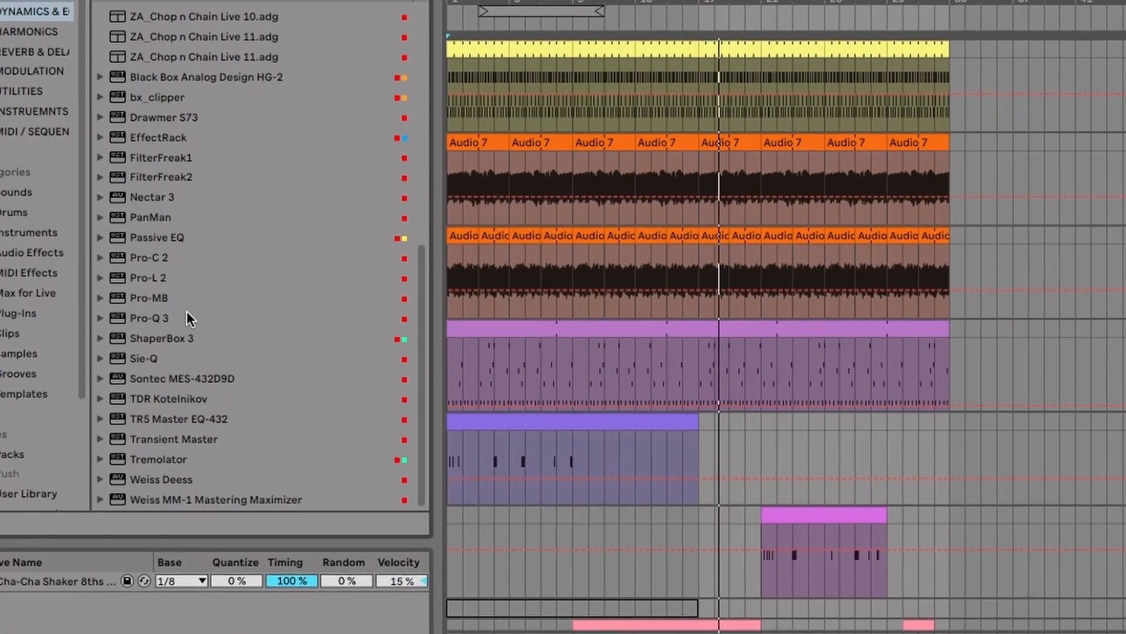
double_click(170, 323)
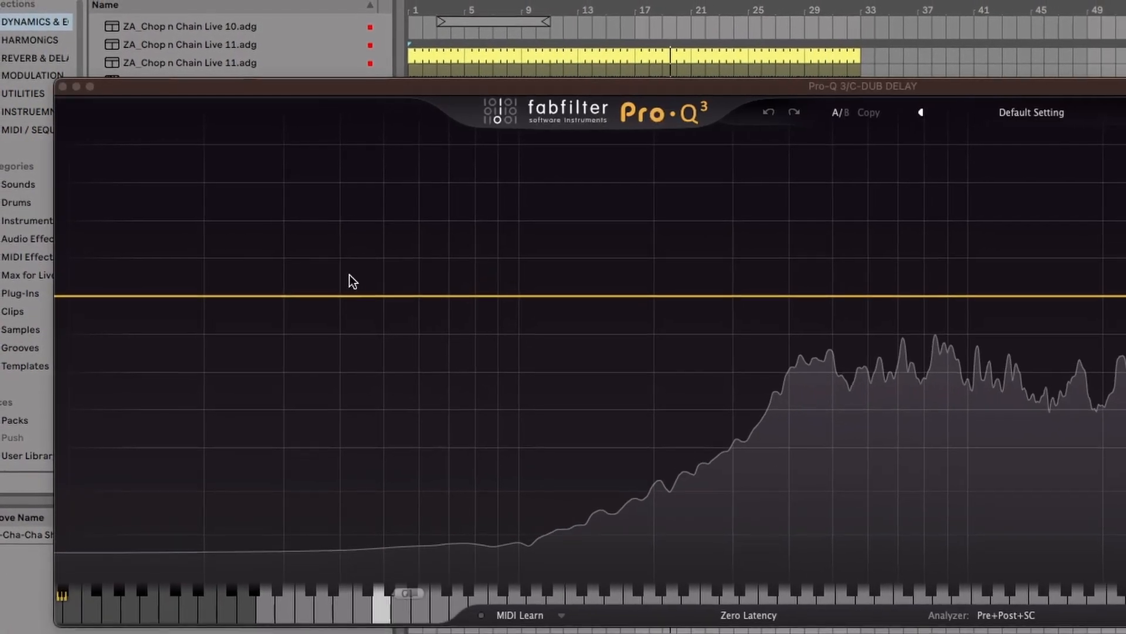
click(103, 301)
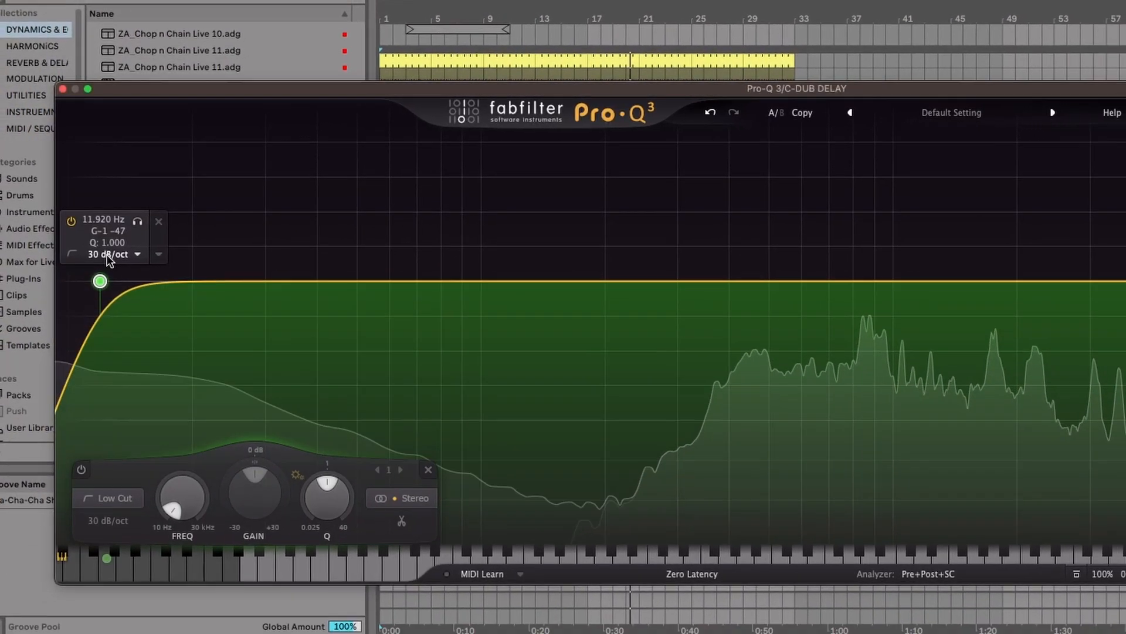
drag(100, 281, 710, 355)
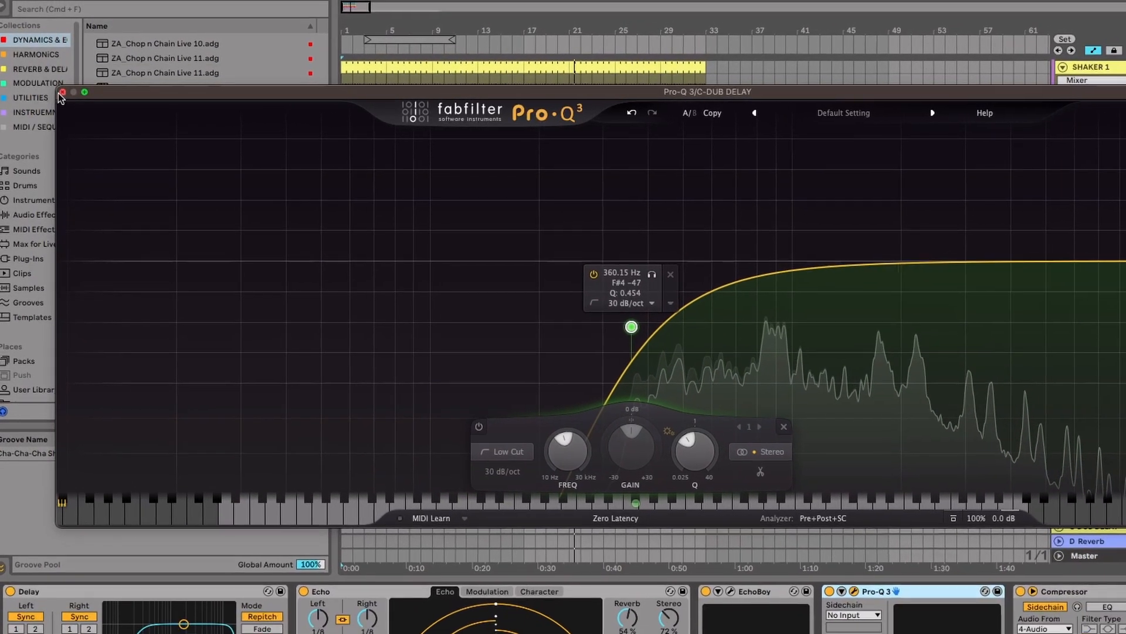
click(62, 92)
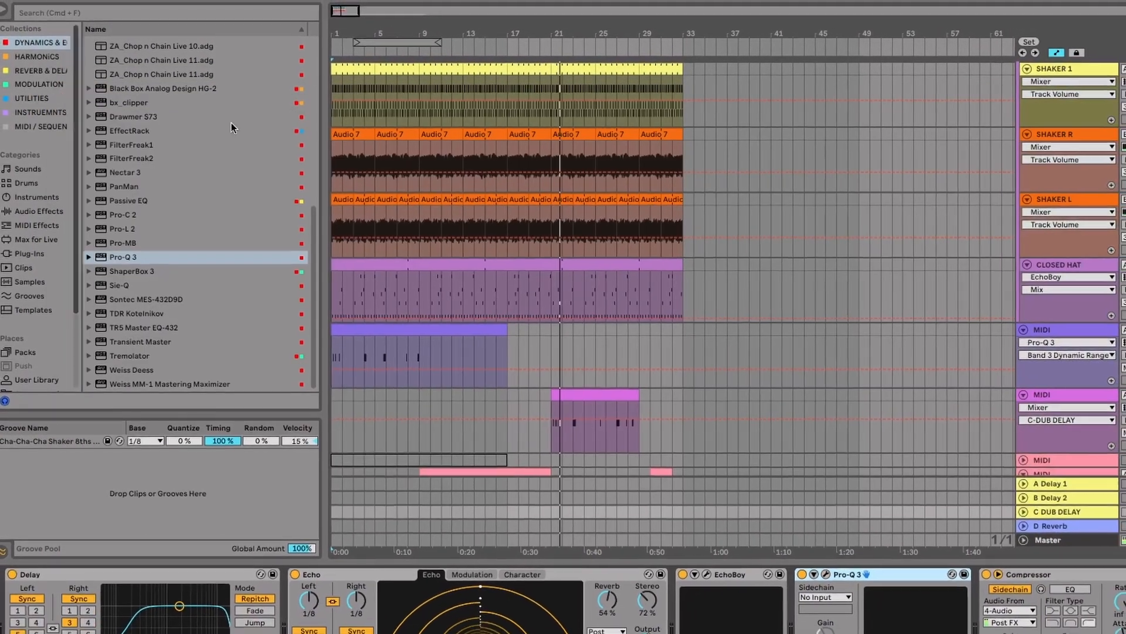
Hide the device view and browser, and fit the arrangement's 32 bars of clips across the timeline.
key(alt+super+l)
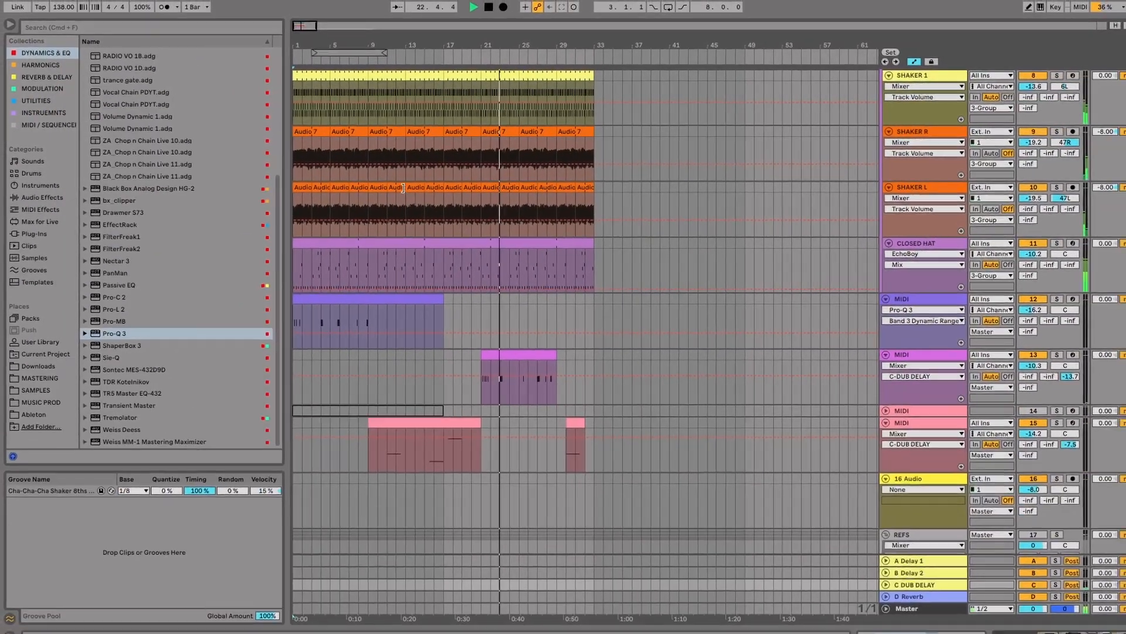
click(11, 28)
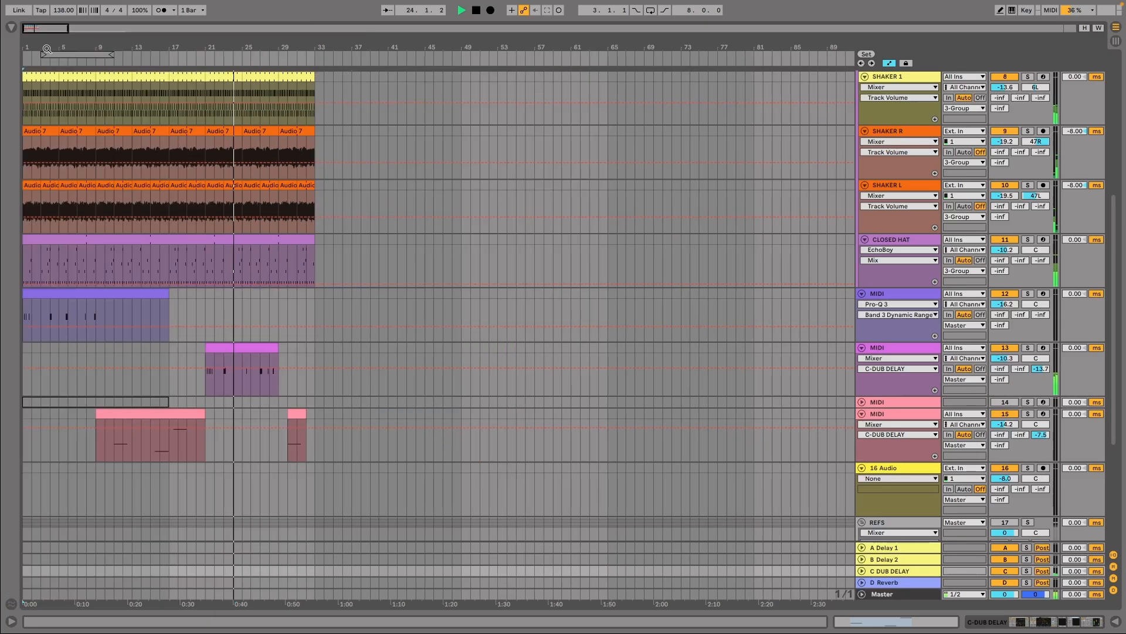
mouse_move(33, 44)
mouse_down()
mouse_move(32, 101)
mouse_move(24, 44)
mouse_up()
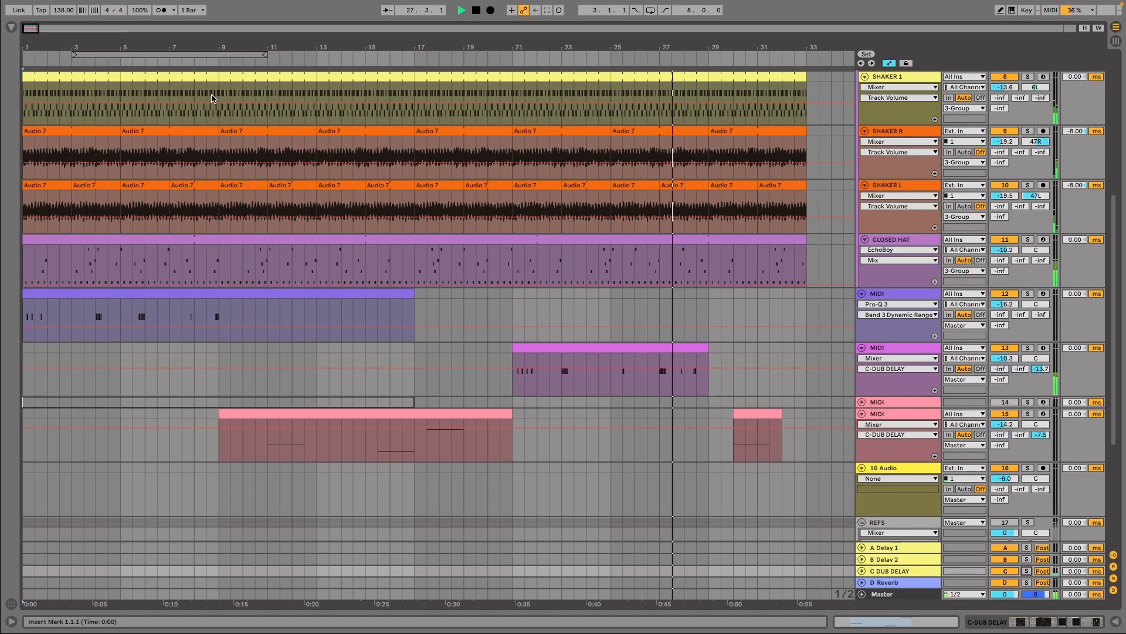
Raise the Limiter ceiling on MIDI track 13 to -12.0 dB and lower that track's volume to -19.3 dB.
double_click(890, 351)
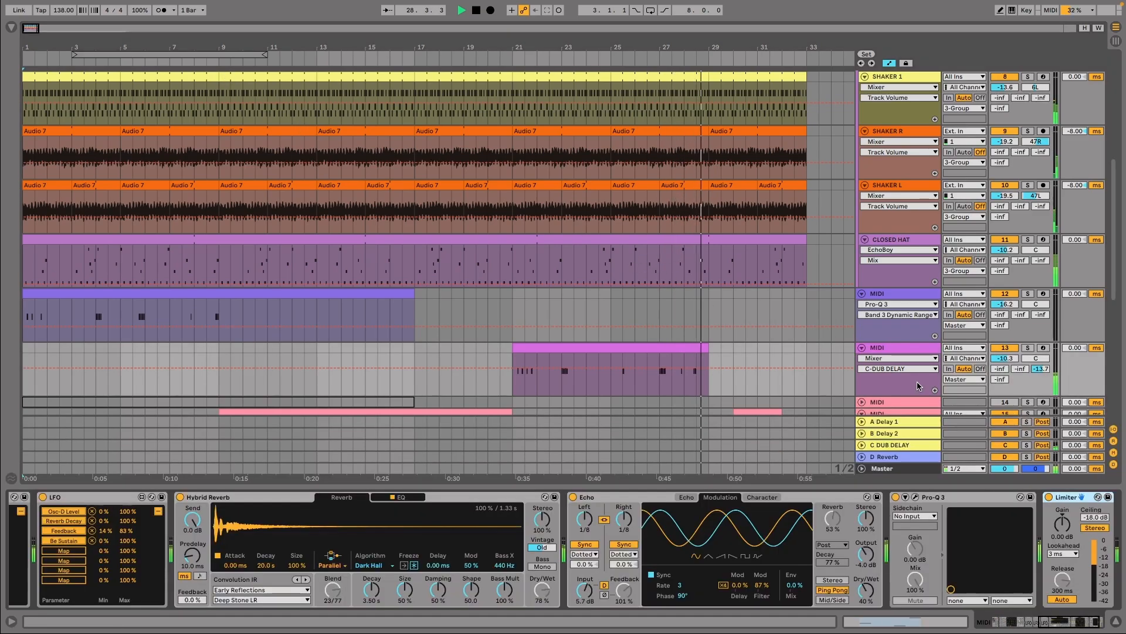
drag(1095, 517, 1095, 506)
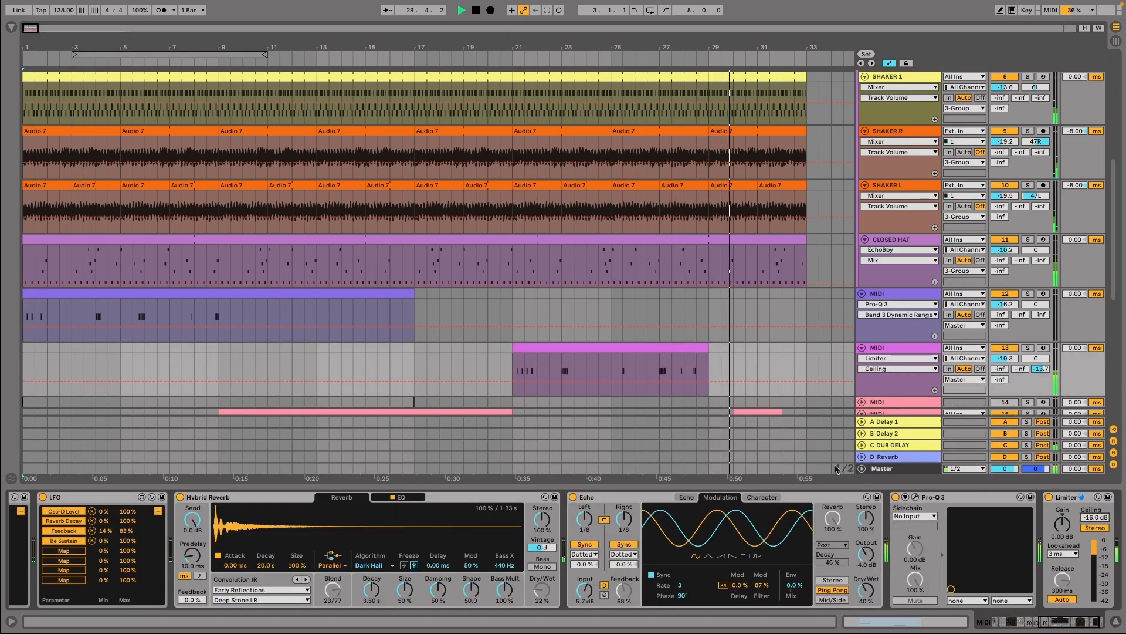
drag(1005, 359, 1005, 363)
drag(1096, 517, 1095, 508)
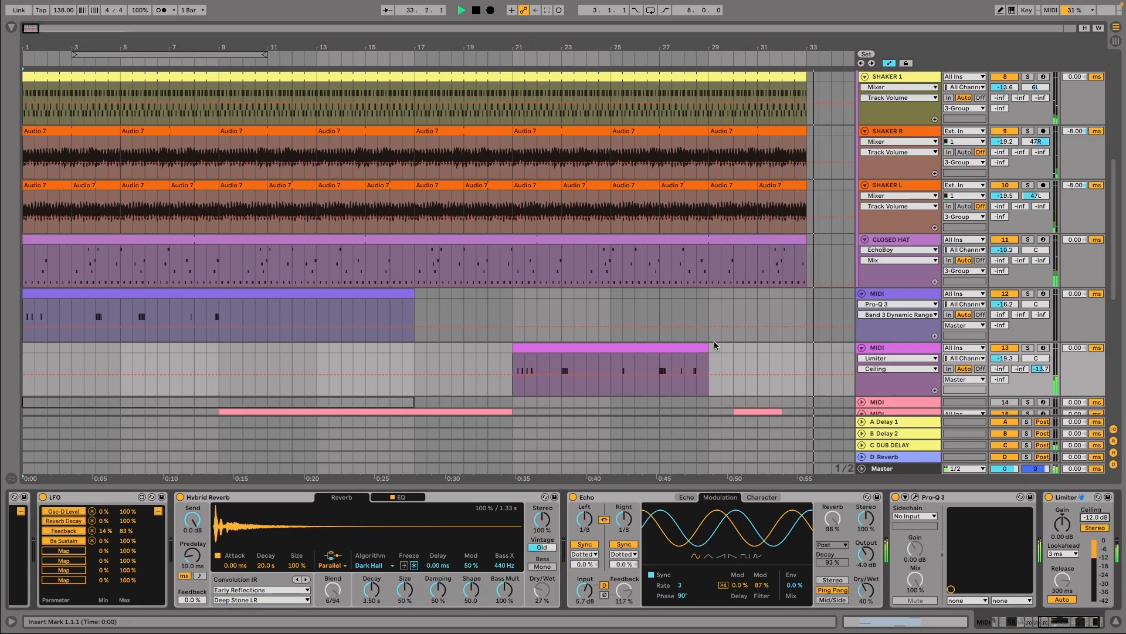
Colour track group 3 purple and assign that colour to all its grouped tracks and clips.
scroll(721, 338, down, 1)
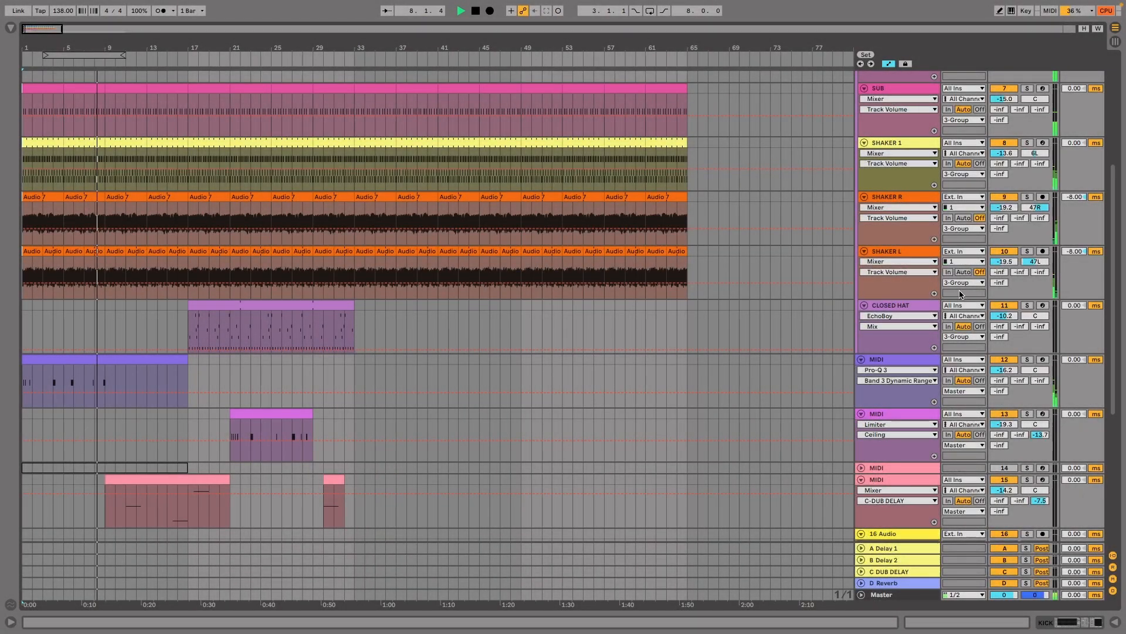
scroll(903, 264, up, 2)
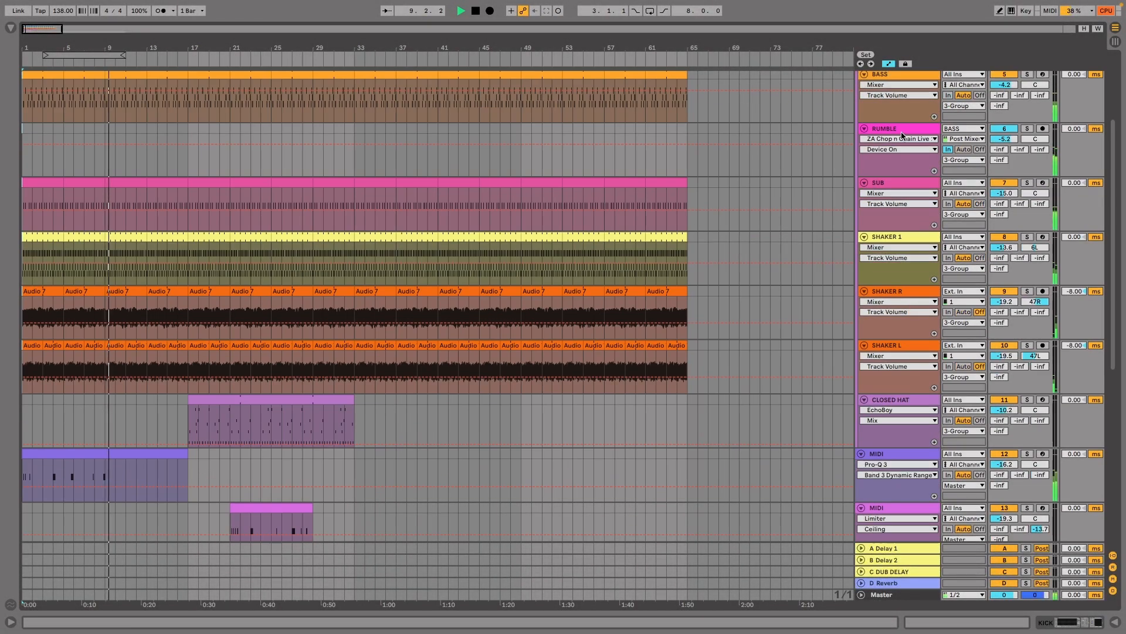
scroll(897, 143, up, 3)
right_click(885, 107)
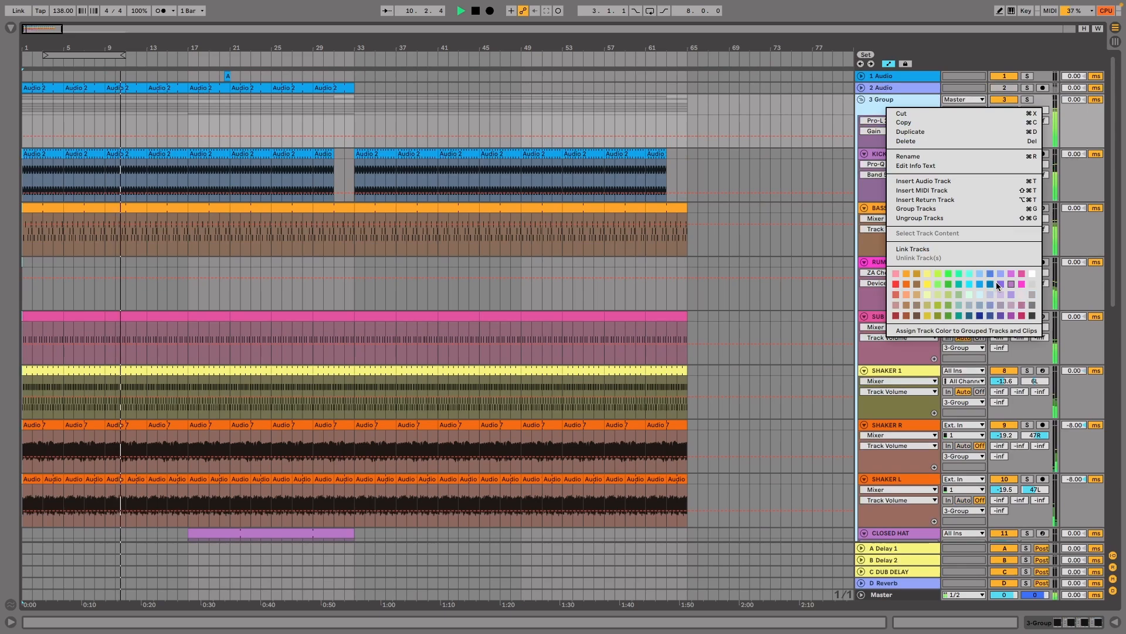
click(1000, 273)
right_click(887, 99)
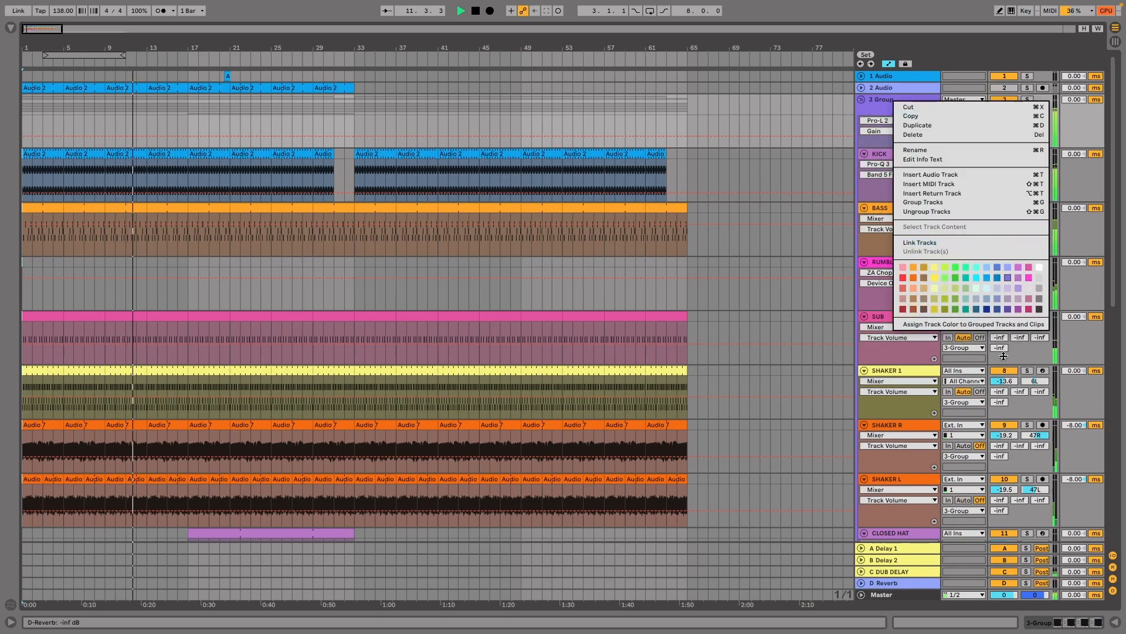
click(986, 323)
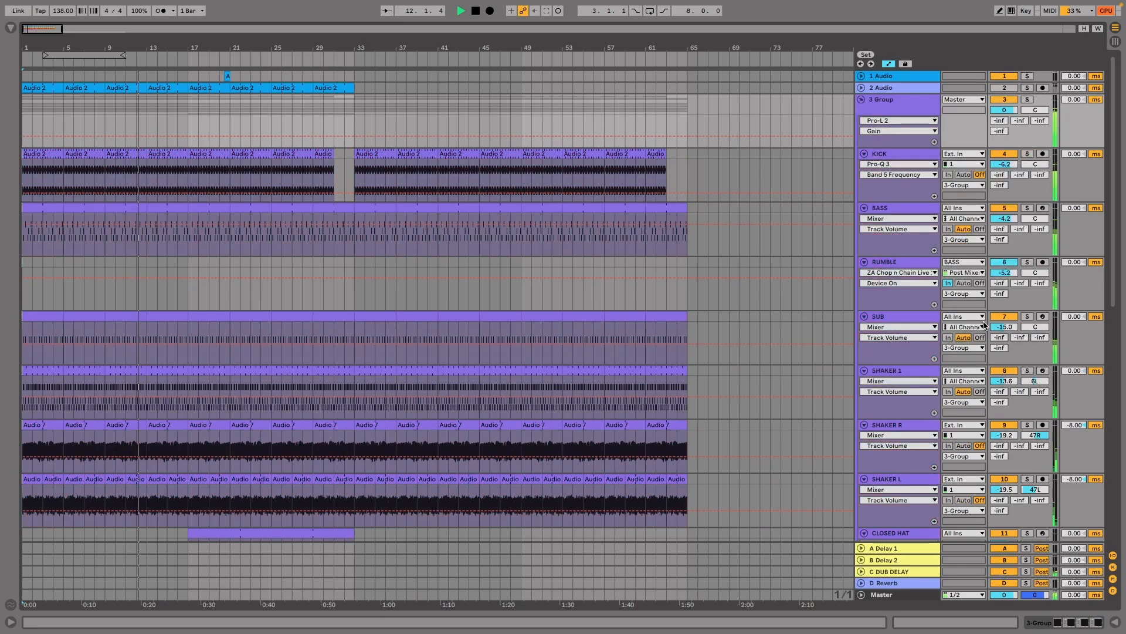
Colour the KICK track blue and assign the track colour to its clips.
right_click(896, 155)
click(1002, 339)
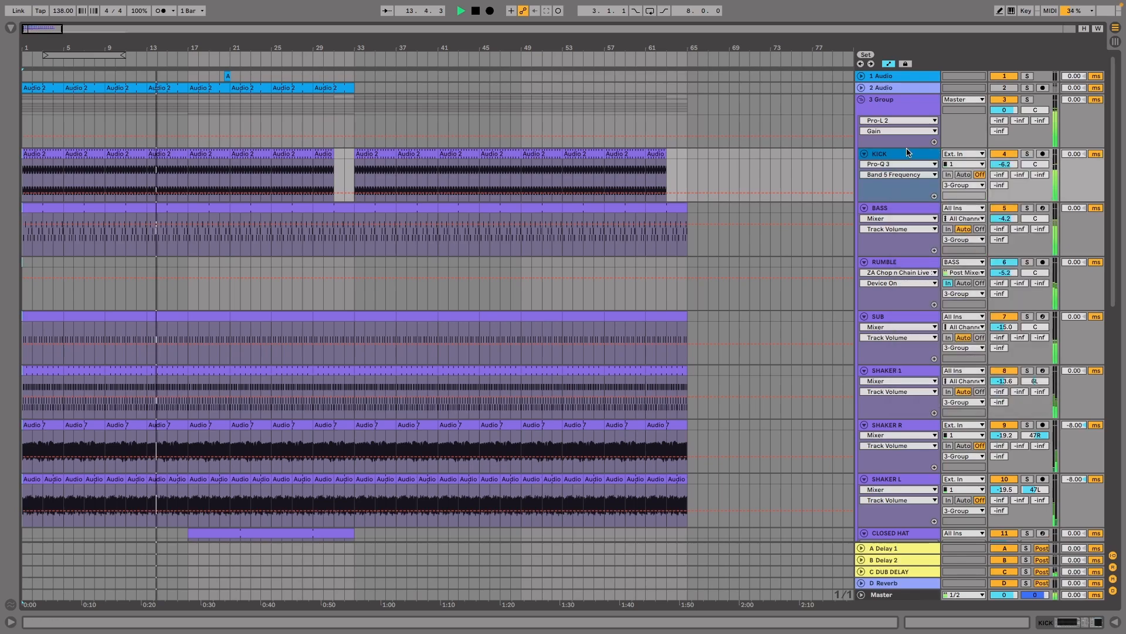
right_click(906, 155)
click(969, 383)
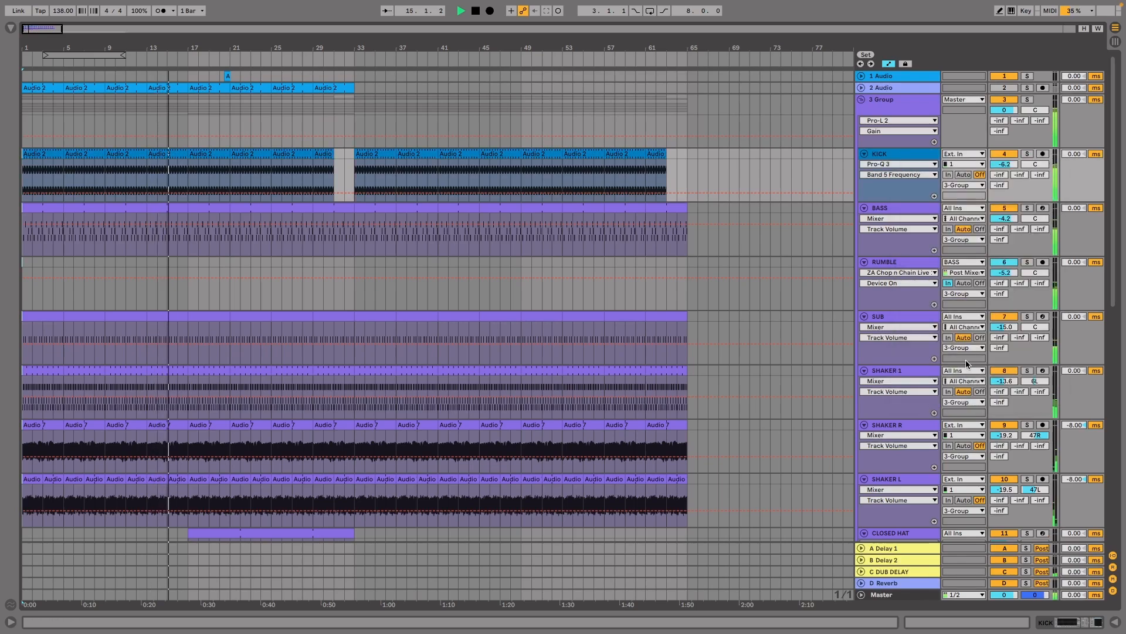
Colour the SHAKER R, SHAKER L and CLOSED HAT tracks light purple, and assign the track colour to the SHAKER R clips.
click(906, 431)
scroll(907, 433, down, 5)
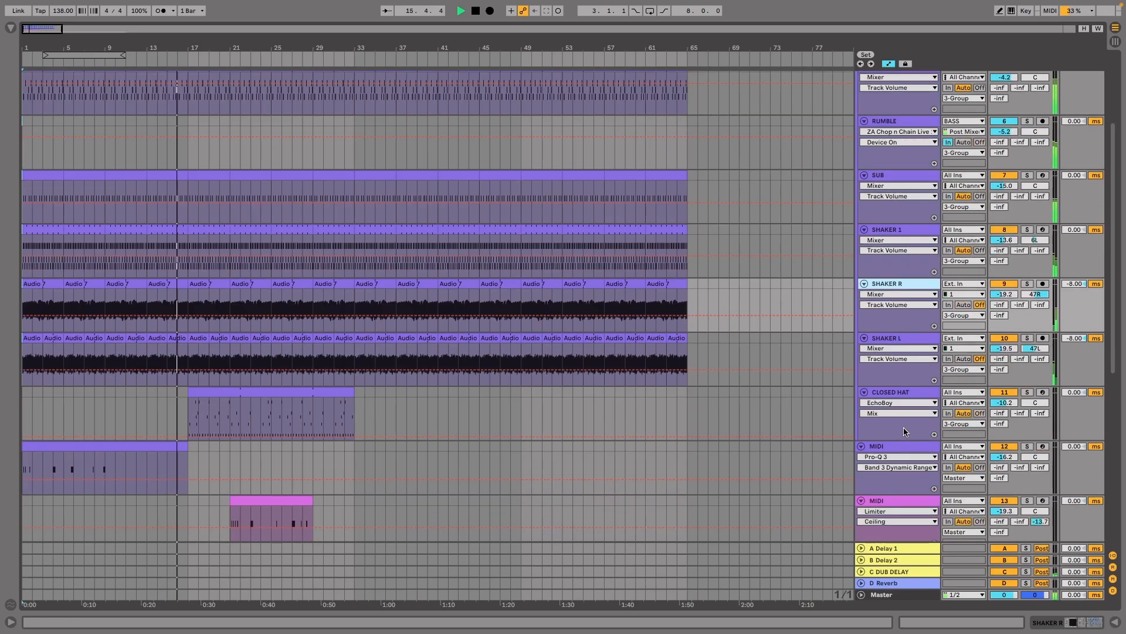
click(905, 393)
right_click(908, 394)
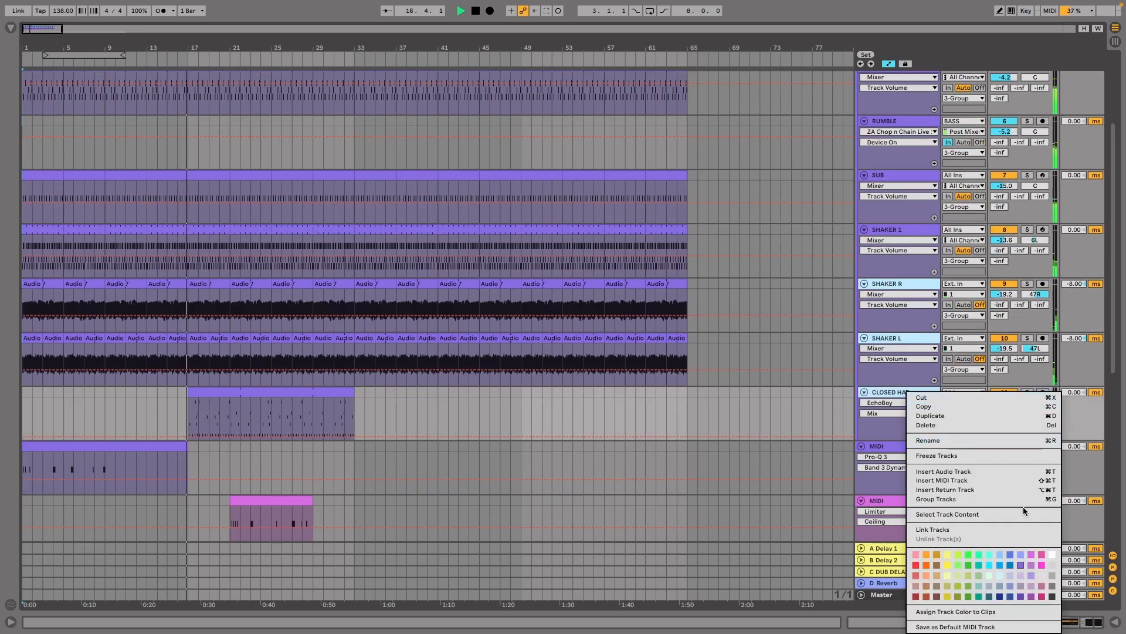
click(1030, 572)
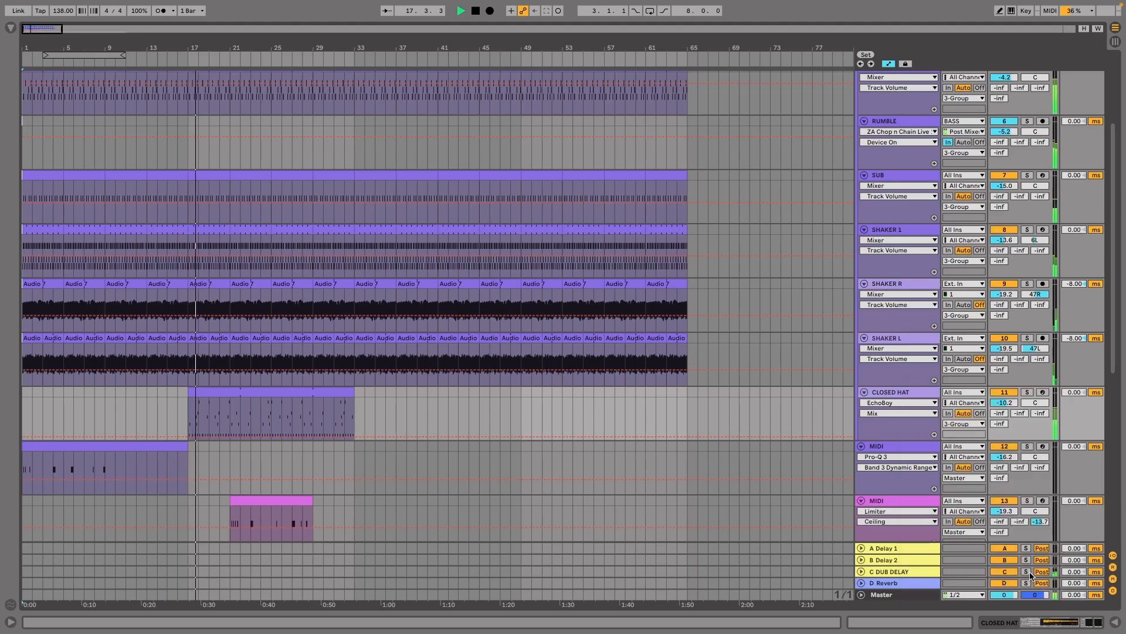
click(903, 285)
right_click(902, 285)
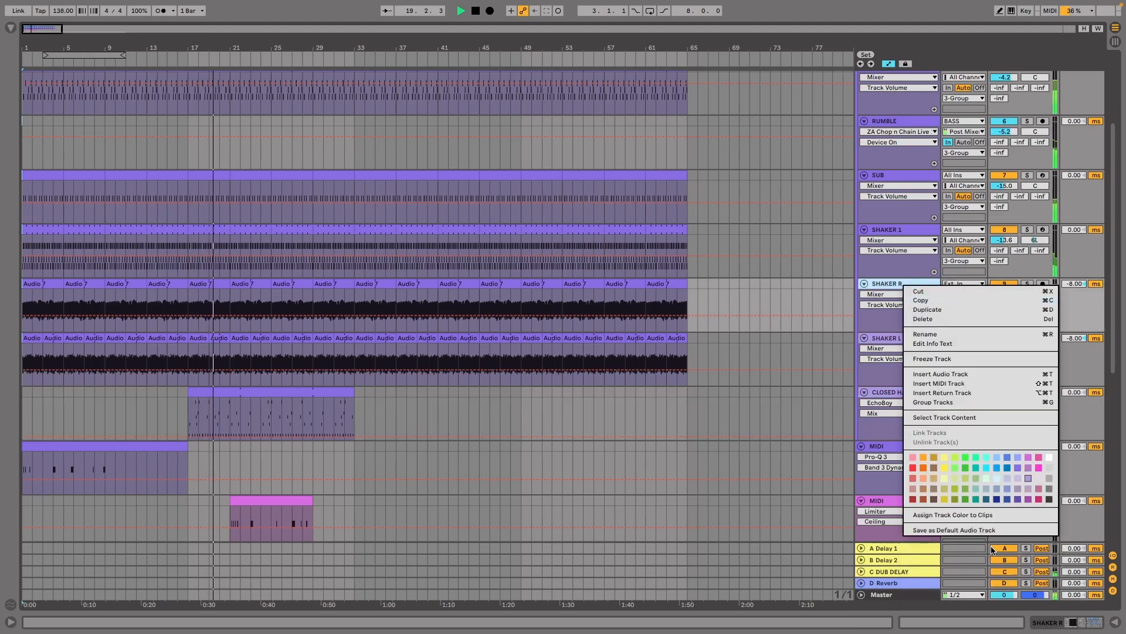
click(992, 515)
Move the 16-bar CLOSED HAT clips to start at bar 33 and duplicate them to run until bar 65.
click(448, 408)
drag(234, 409, 374, 399)
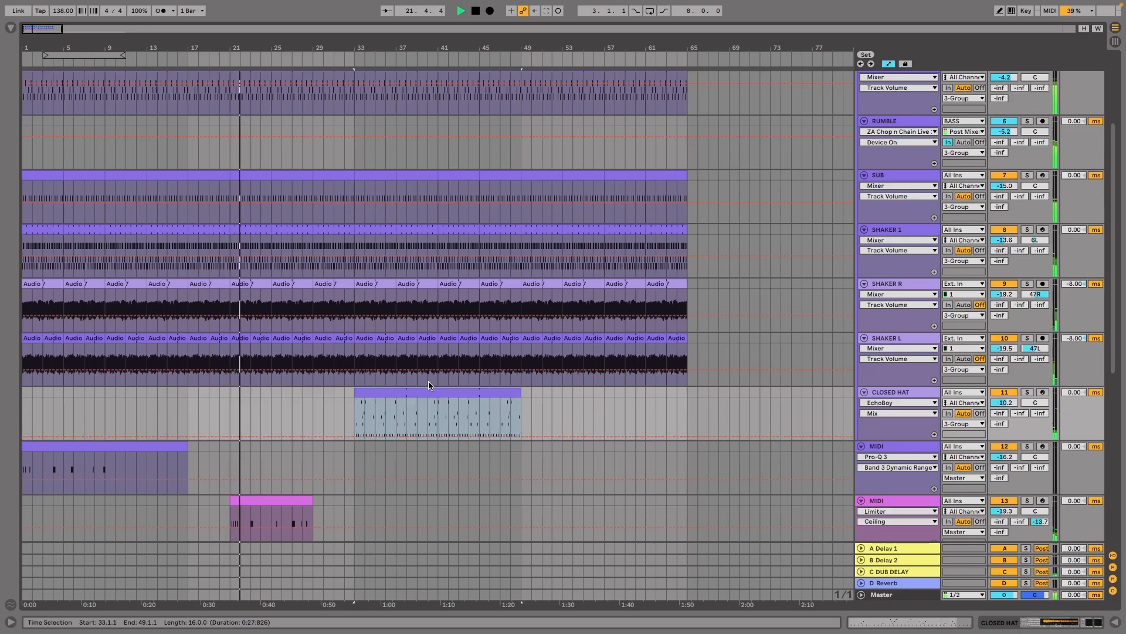
key(ctrl+d)
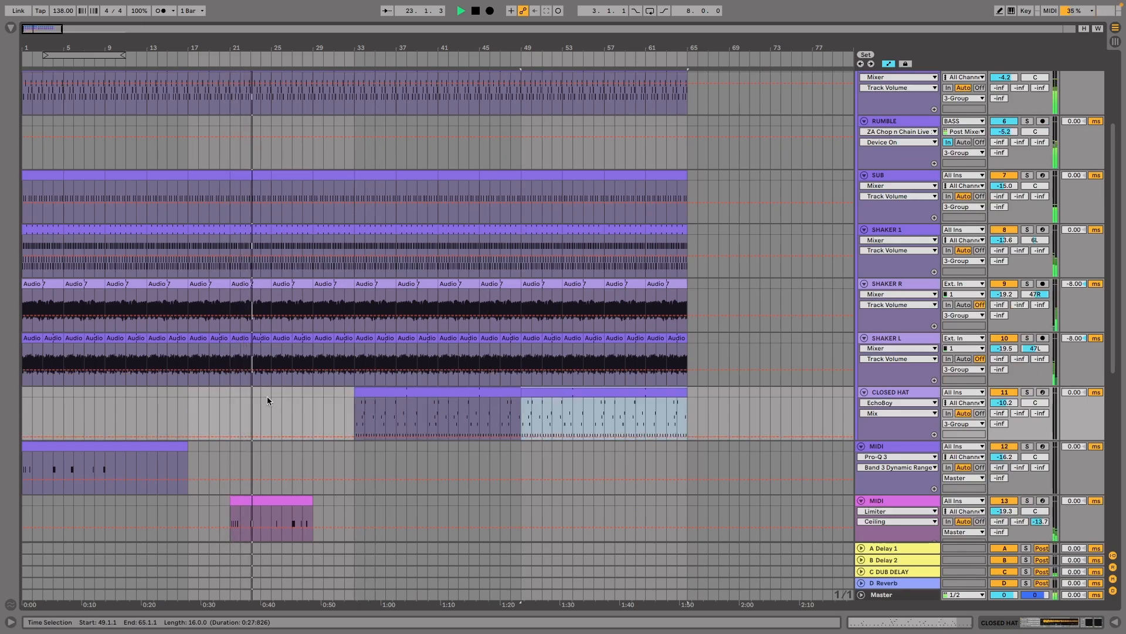
Assign the light purple track colour to the CLOSED HAT clips.
right_click(889, 391)
key(Escape)
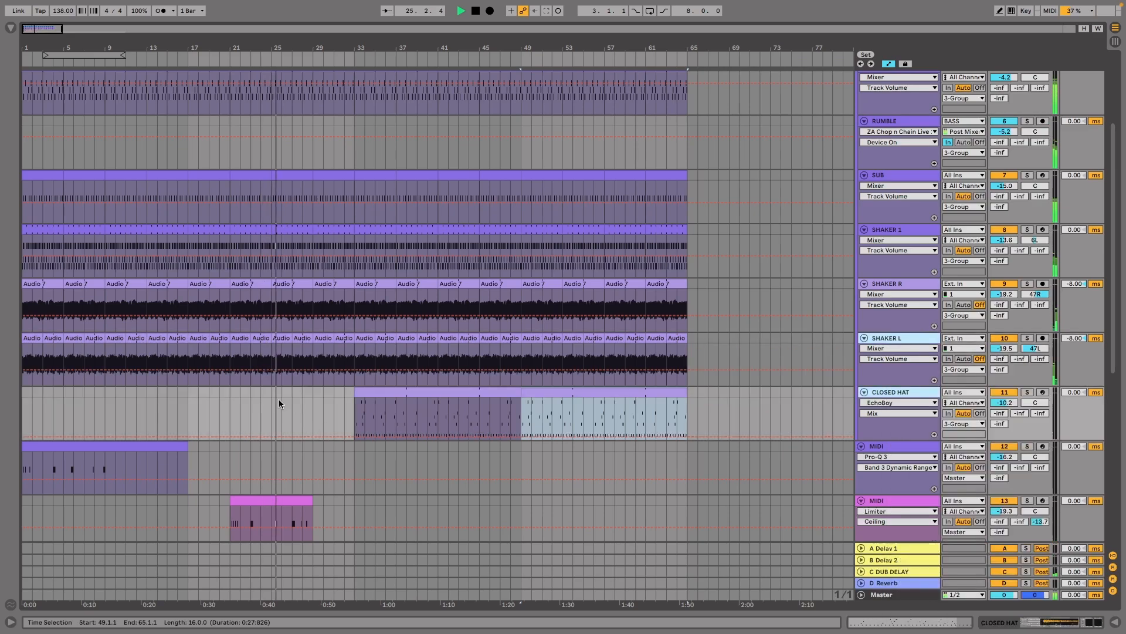
click(239, 400)
scroll(238, 399, down, 2)
scroll(238, 400, down, 2)
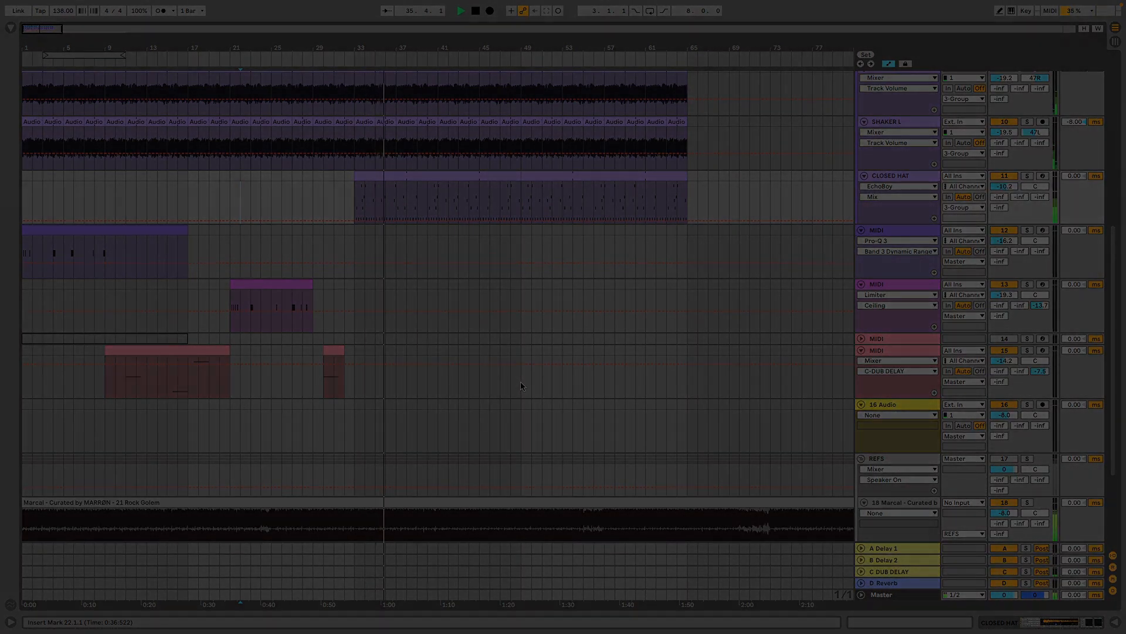
scroll(520, 382, down, 2)
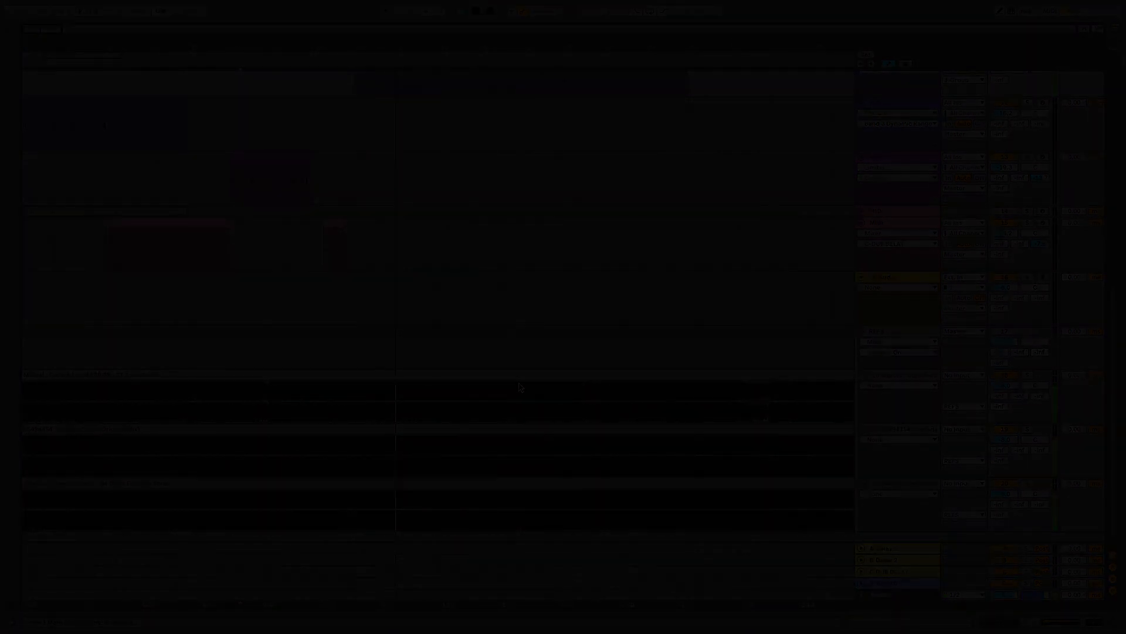